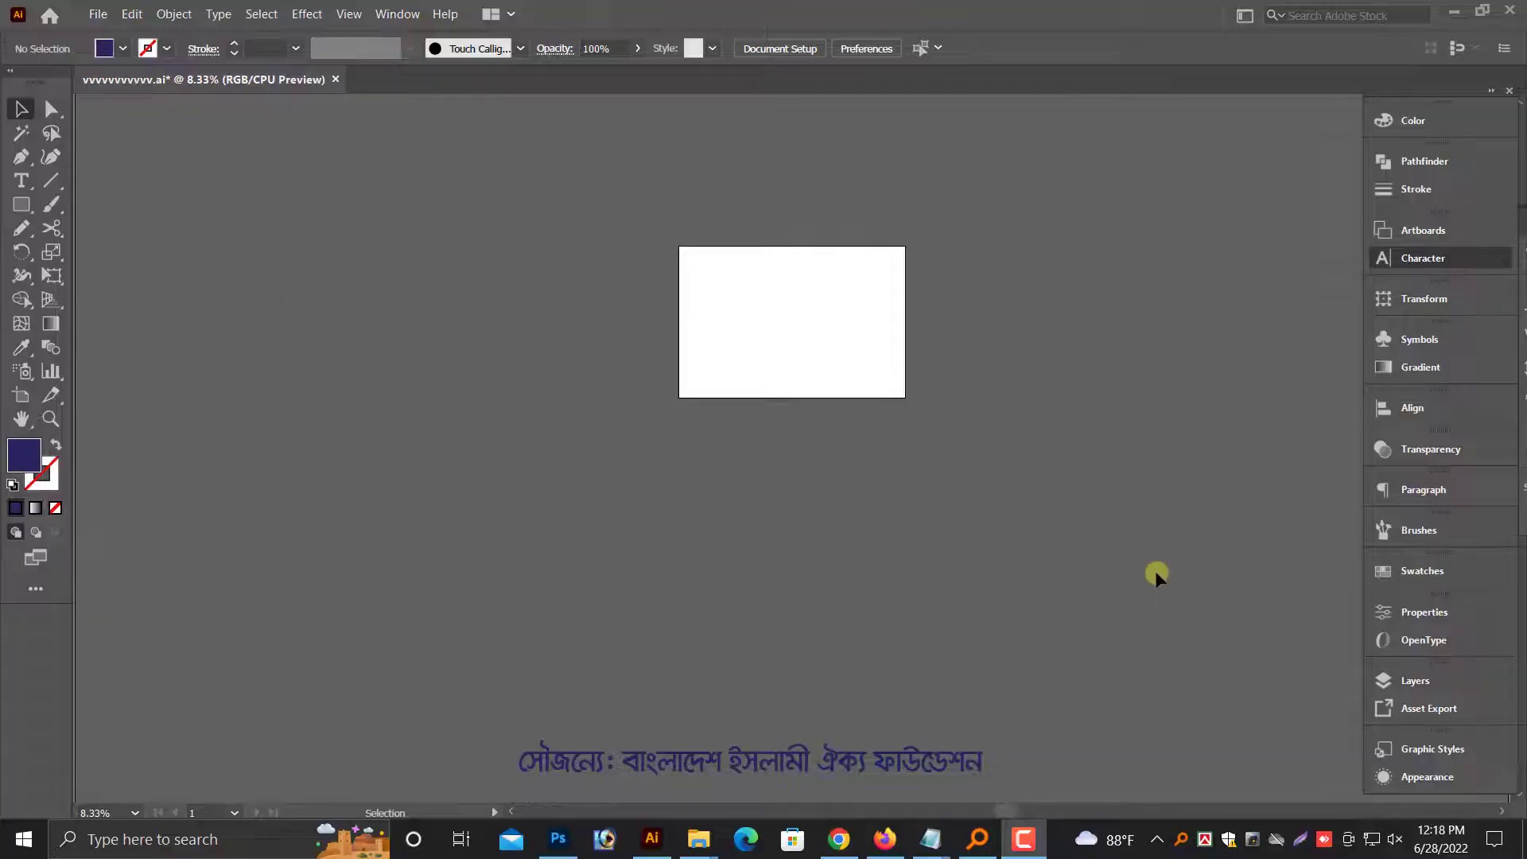
Scroll the canvas to reveal the blank artboard and the scattered Eid artwork pieces
scroll(1155, 570, up, 5)
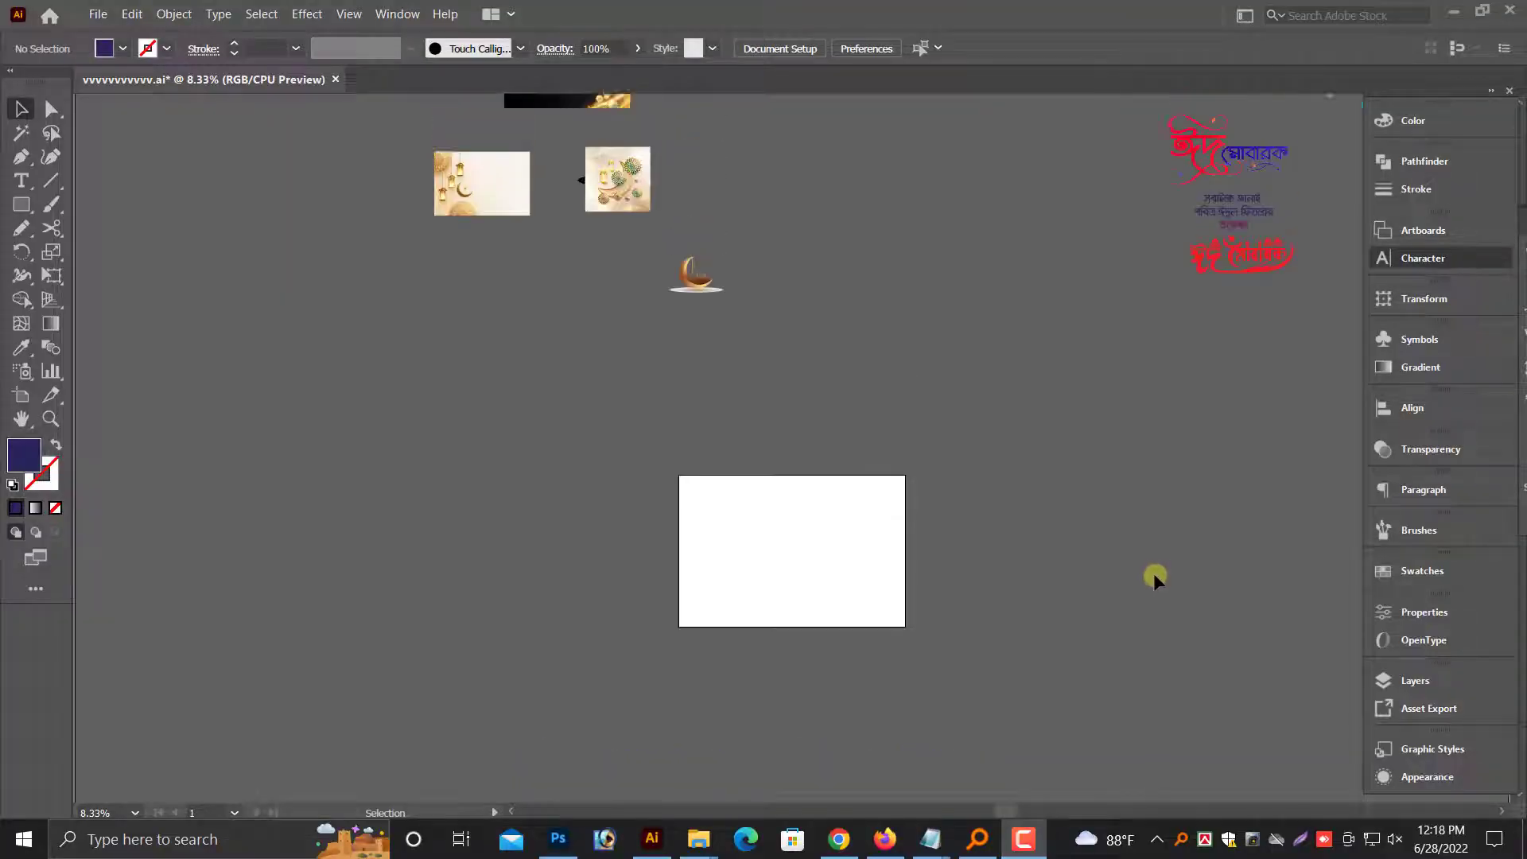
Enlarge the black banner image and move it down above the blank artboard
scroll(1153, 578, up, 2)
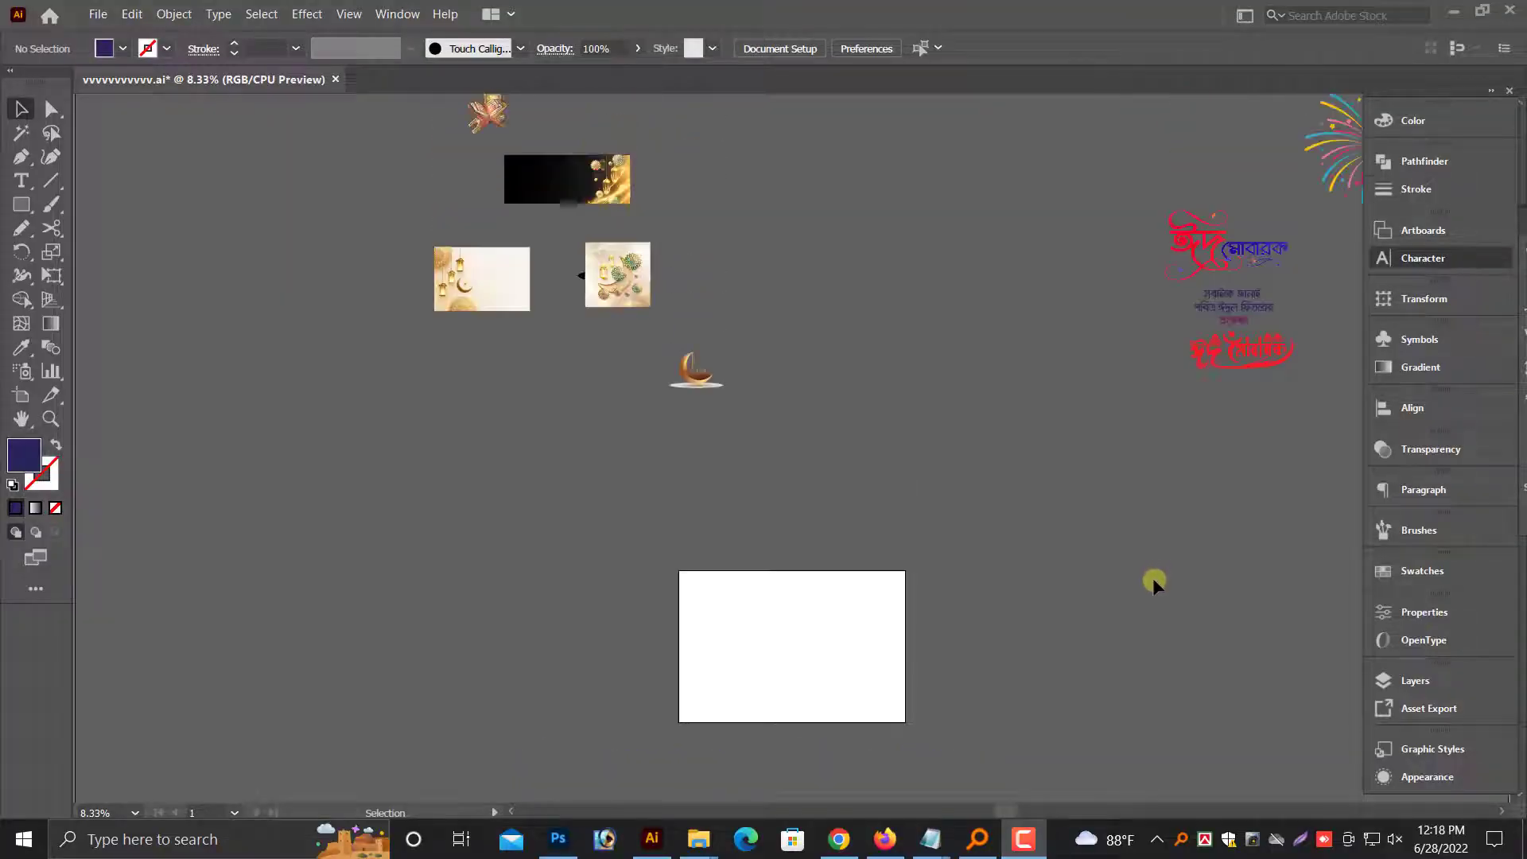
click(641, 211)
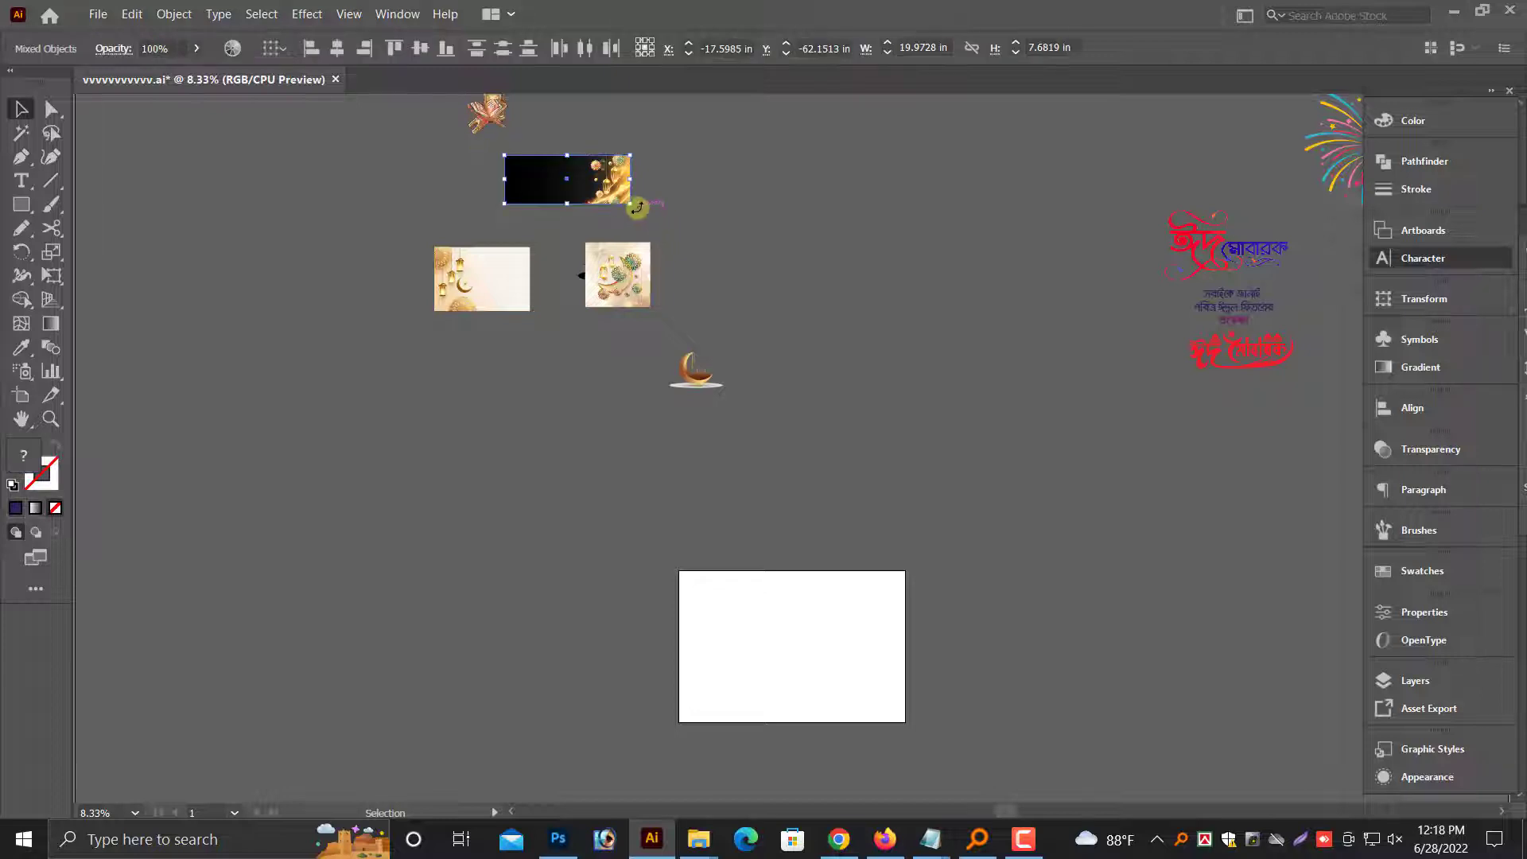
drag(641, 208, 770, 253)
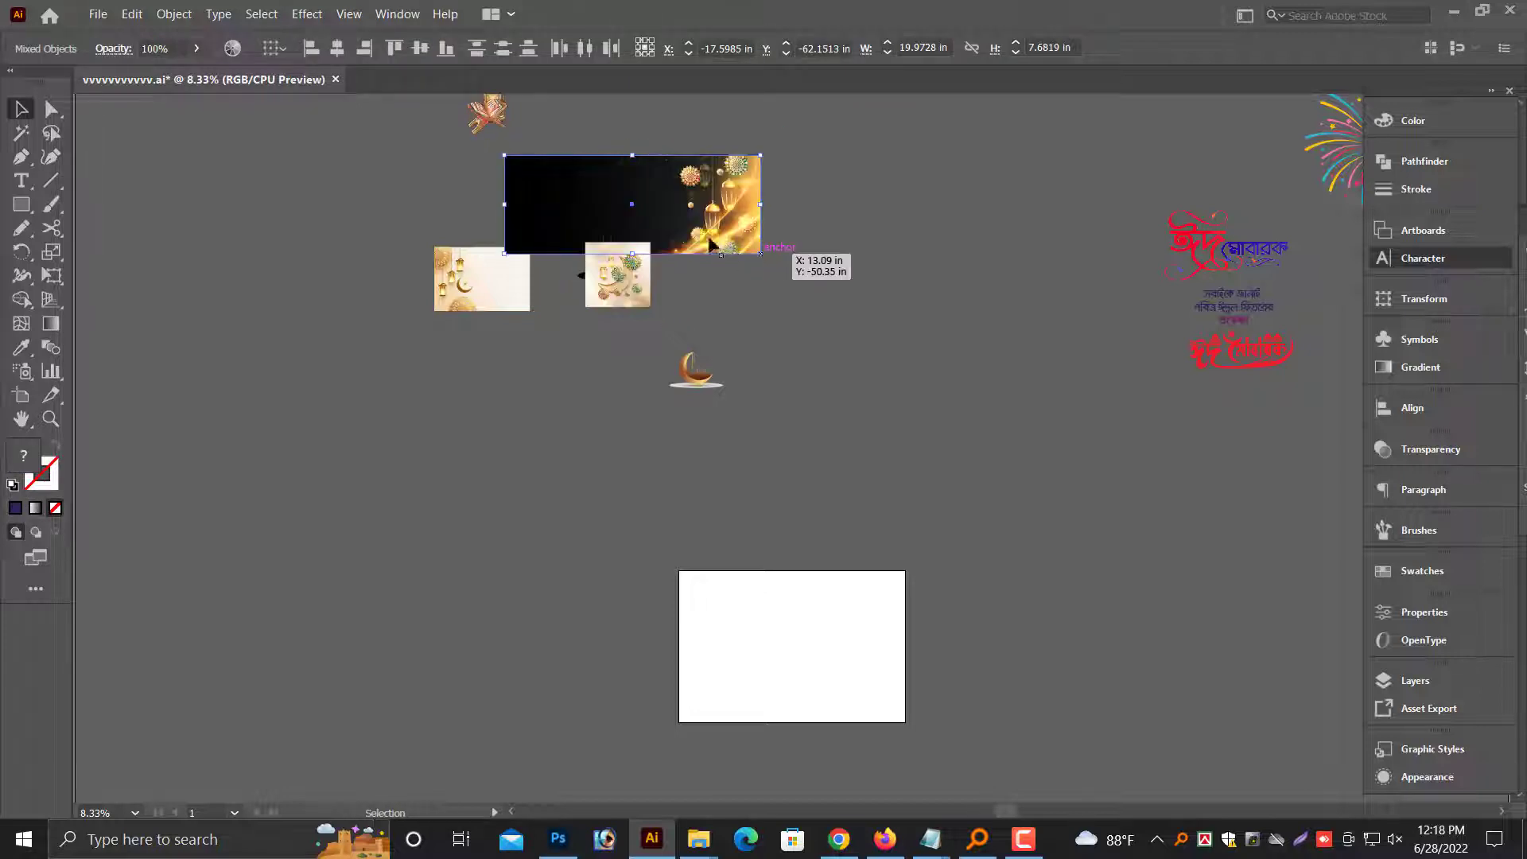
drag(689, 211, 915, 498)
click(915, 497)
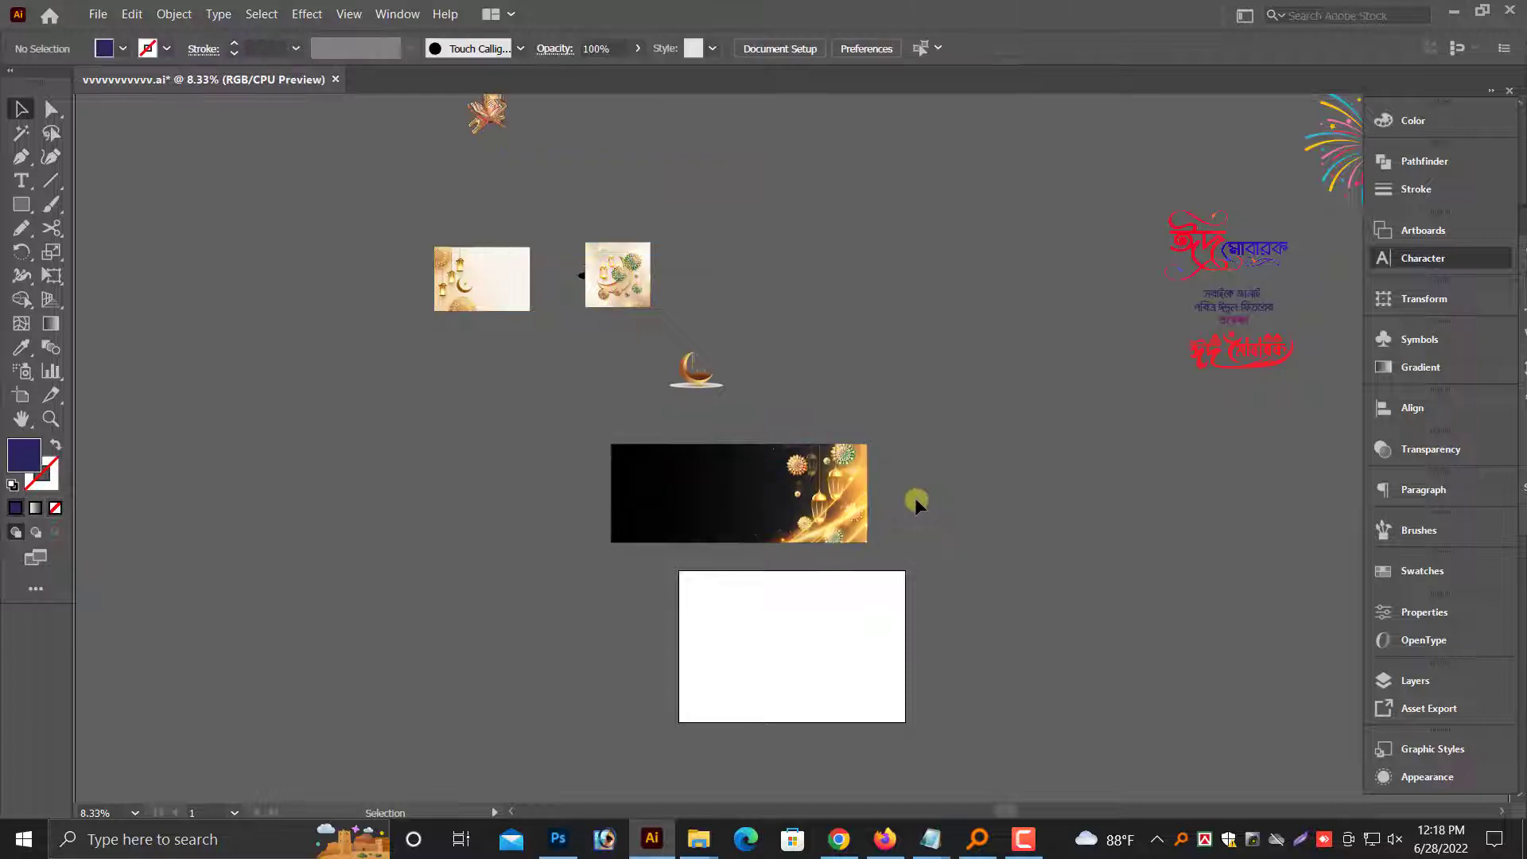
scroll(912, 498, up, 2)
scroll(454, 283, up, 1)
Move the lantern-and-open-book illustration onto the black banner and shrink it
click(509, 243)
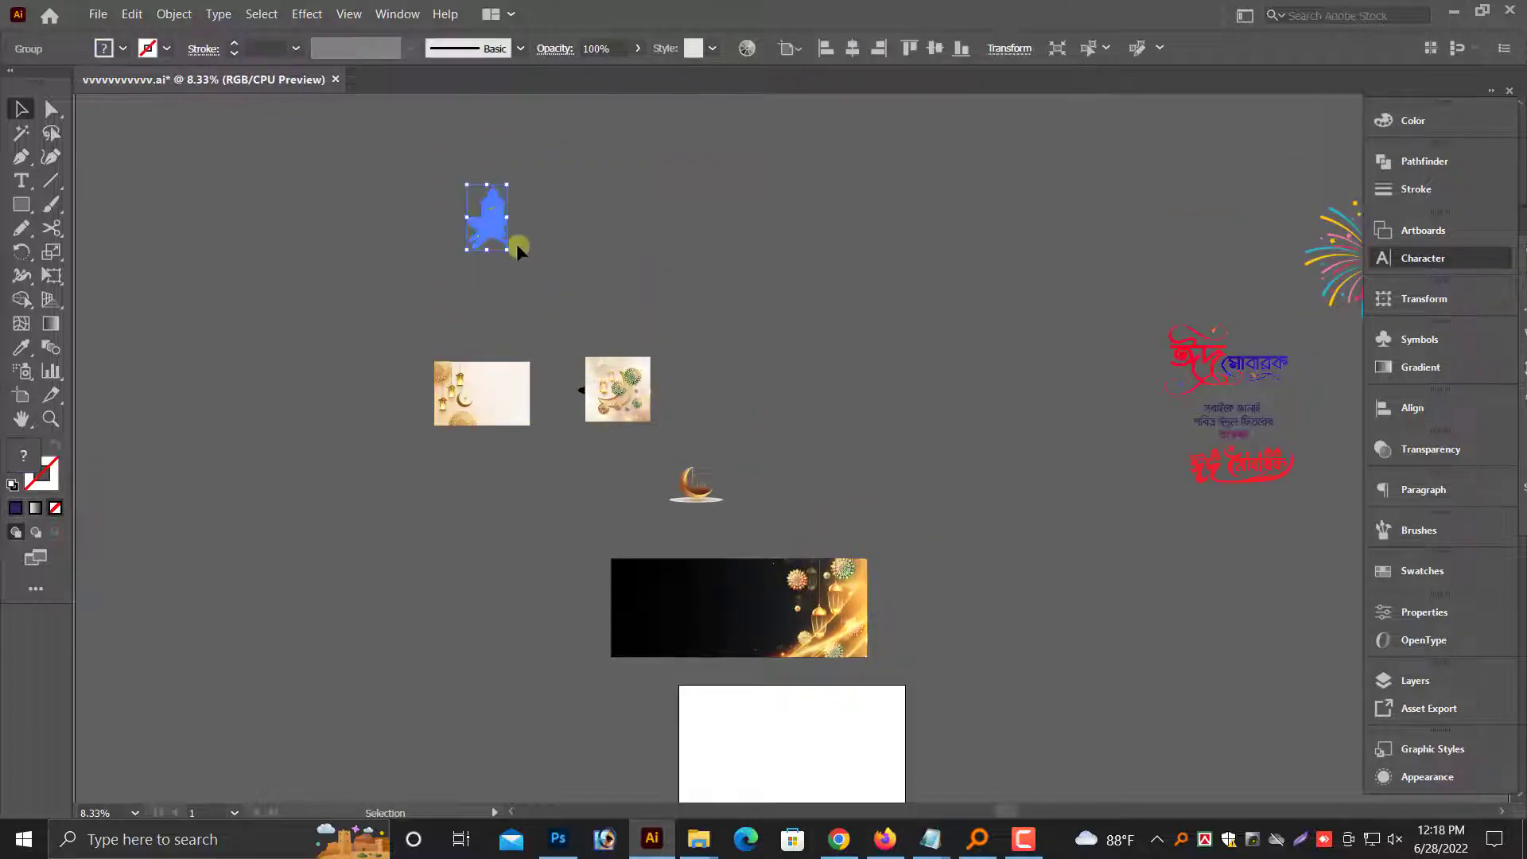
drag(506, 249, 661, 580)
scroll(661, 579, up, 2)
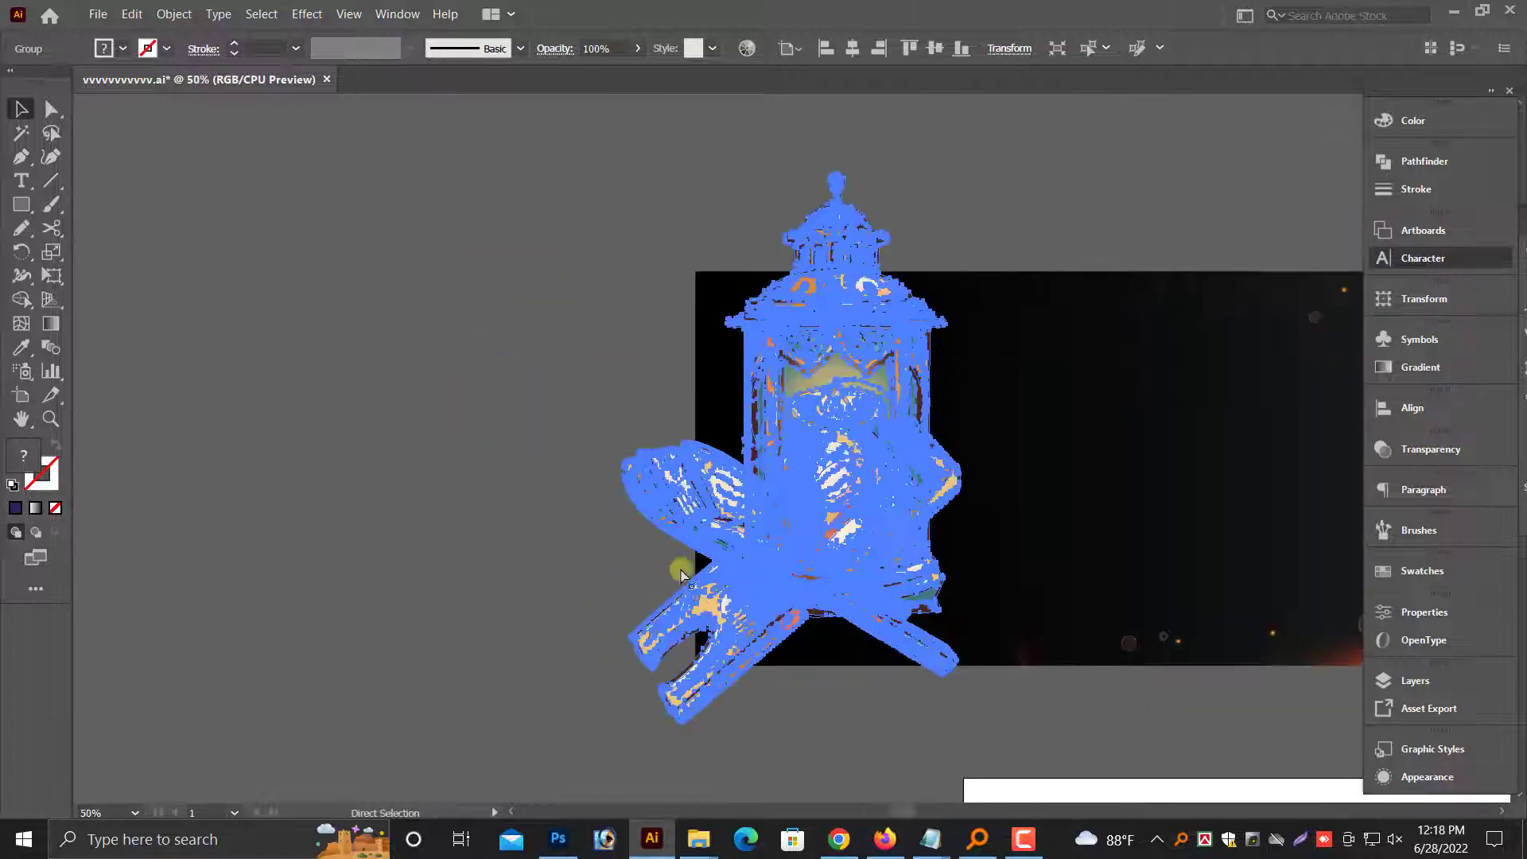
scroll(681, 562, up, 3)
scroll(1038, 185, up, 2)
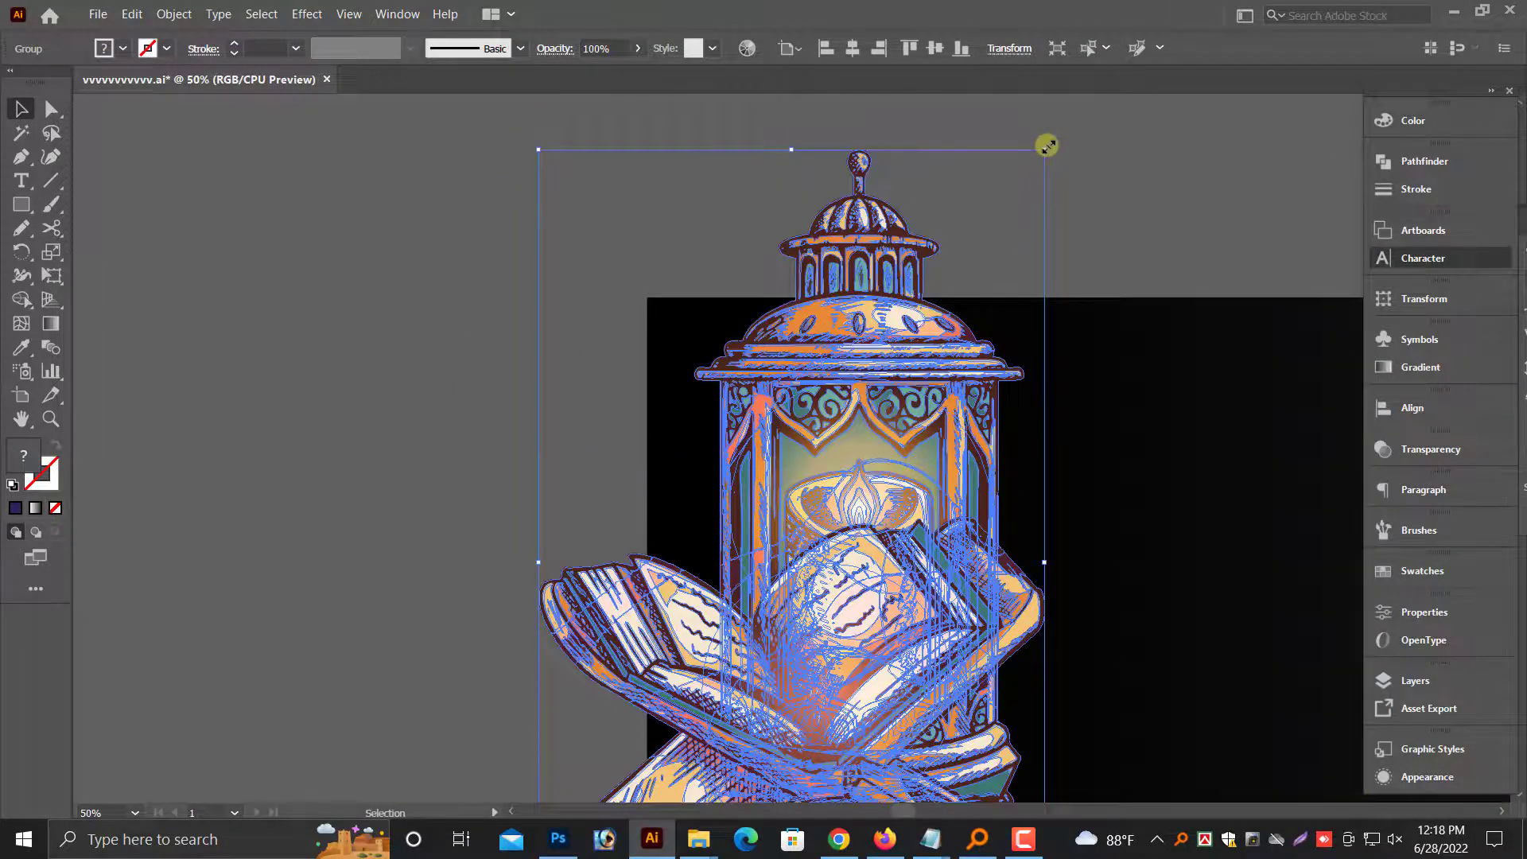
drag(1048, 146, 955, 300)
click(487, 387)
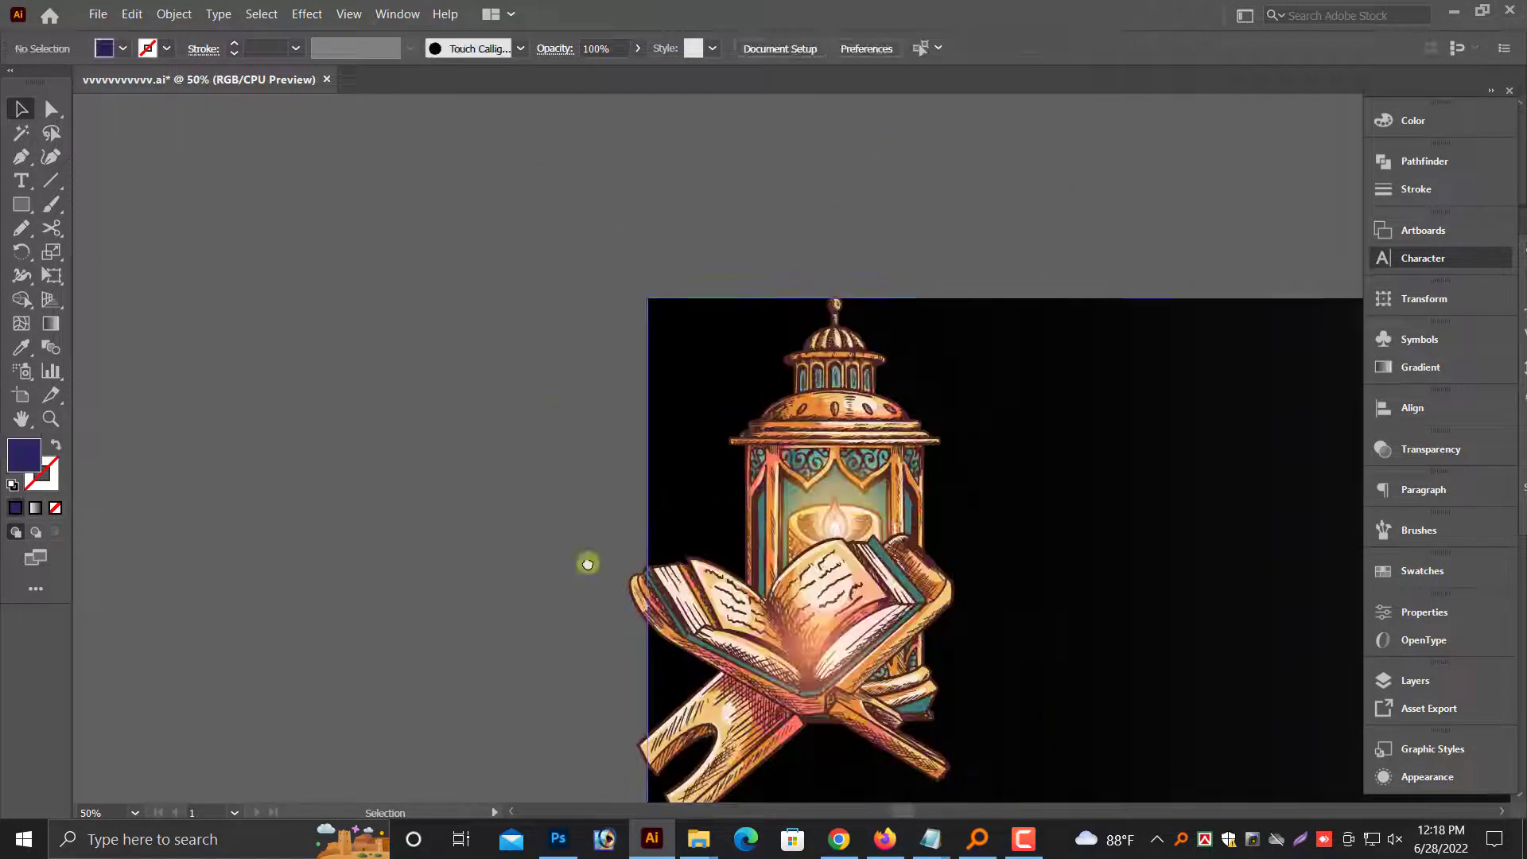
Shift the lantern illustration to the banner's left edge and enlarge it to fill the banner height
drag(587, 564, 516, 560)
click(580, 509)
scroll(586, 503, down, 2)
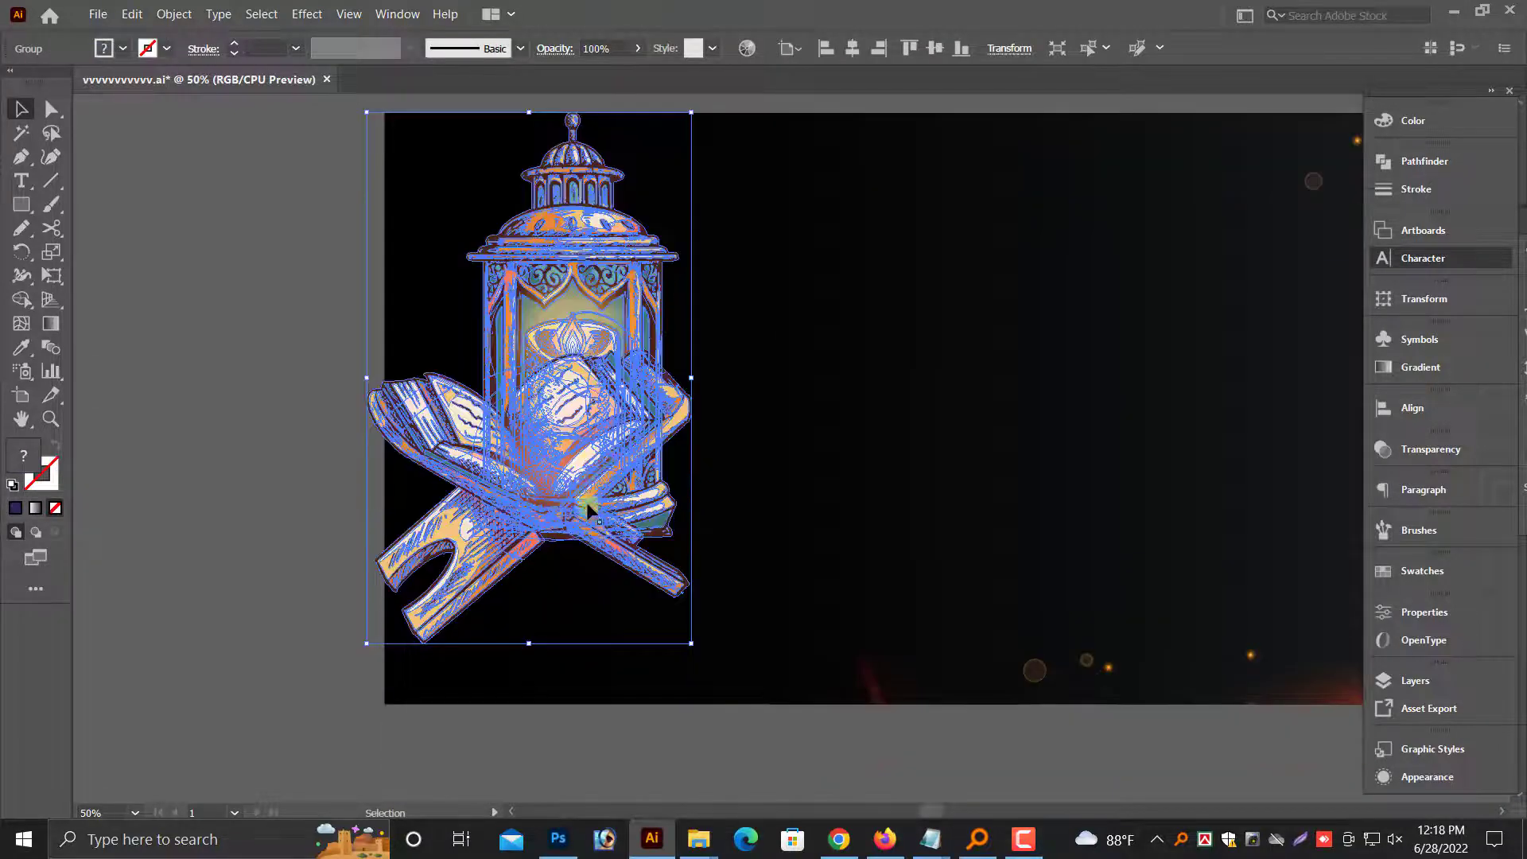
drag(586, 504, 633, 527)
scroll(707, 186, up, 1)
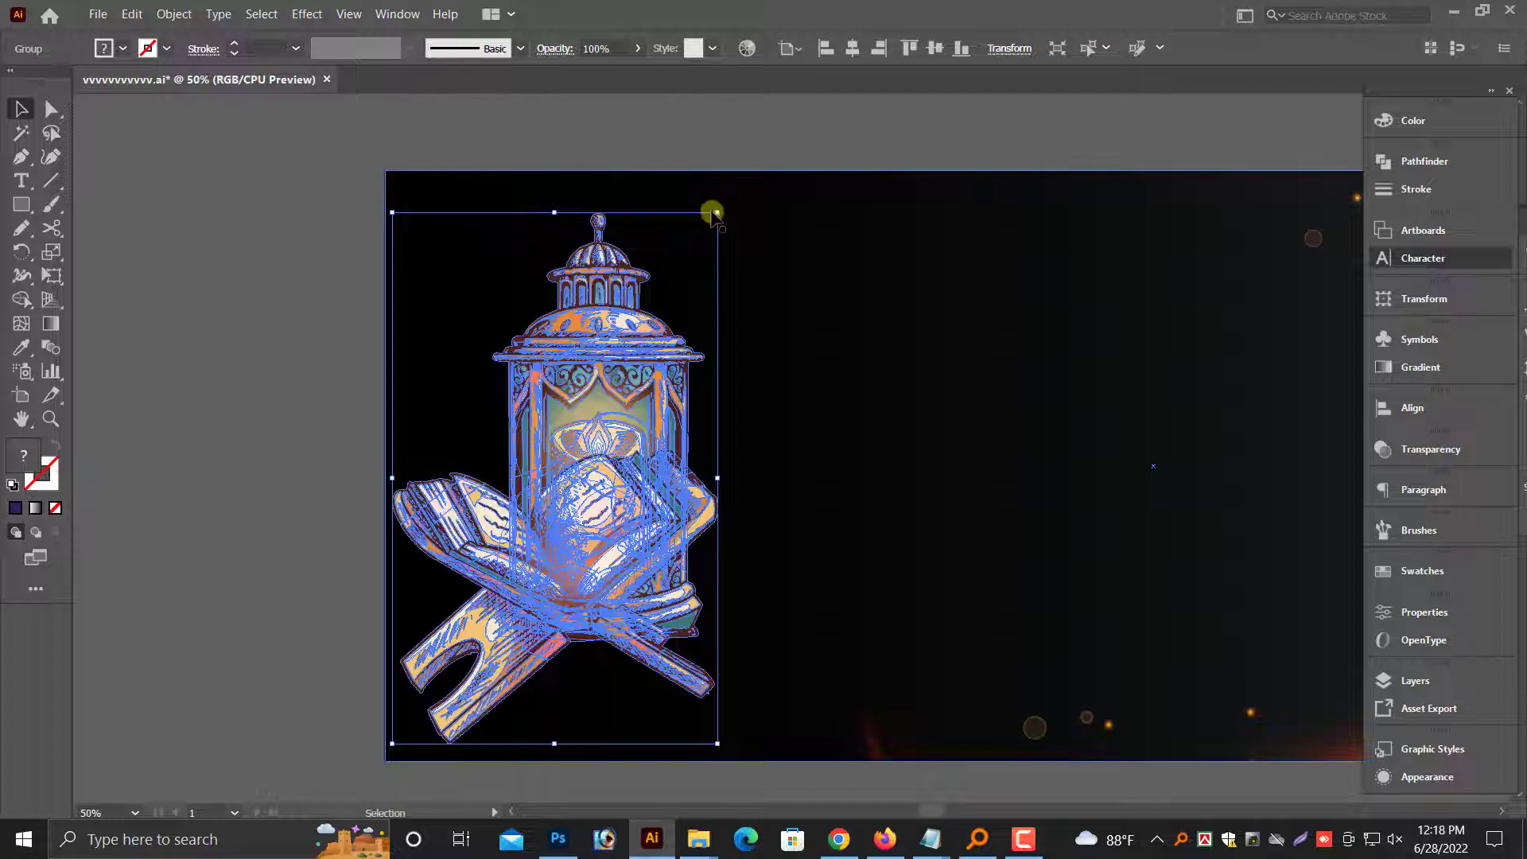
drag(721, 209, 742, 178)
click(254, 408)
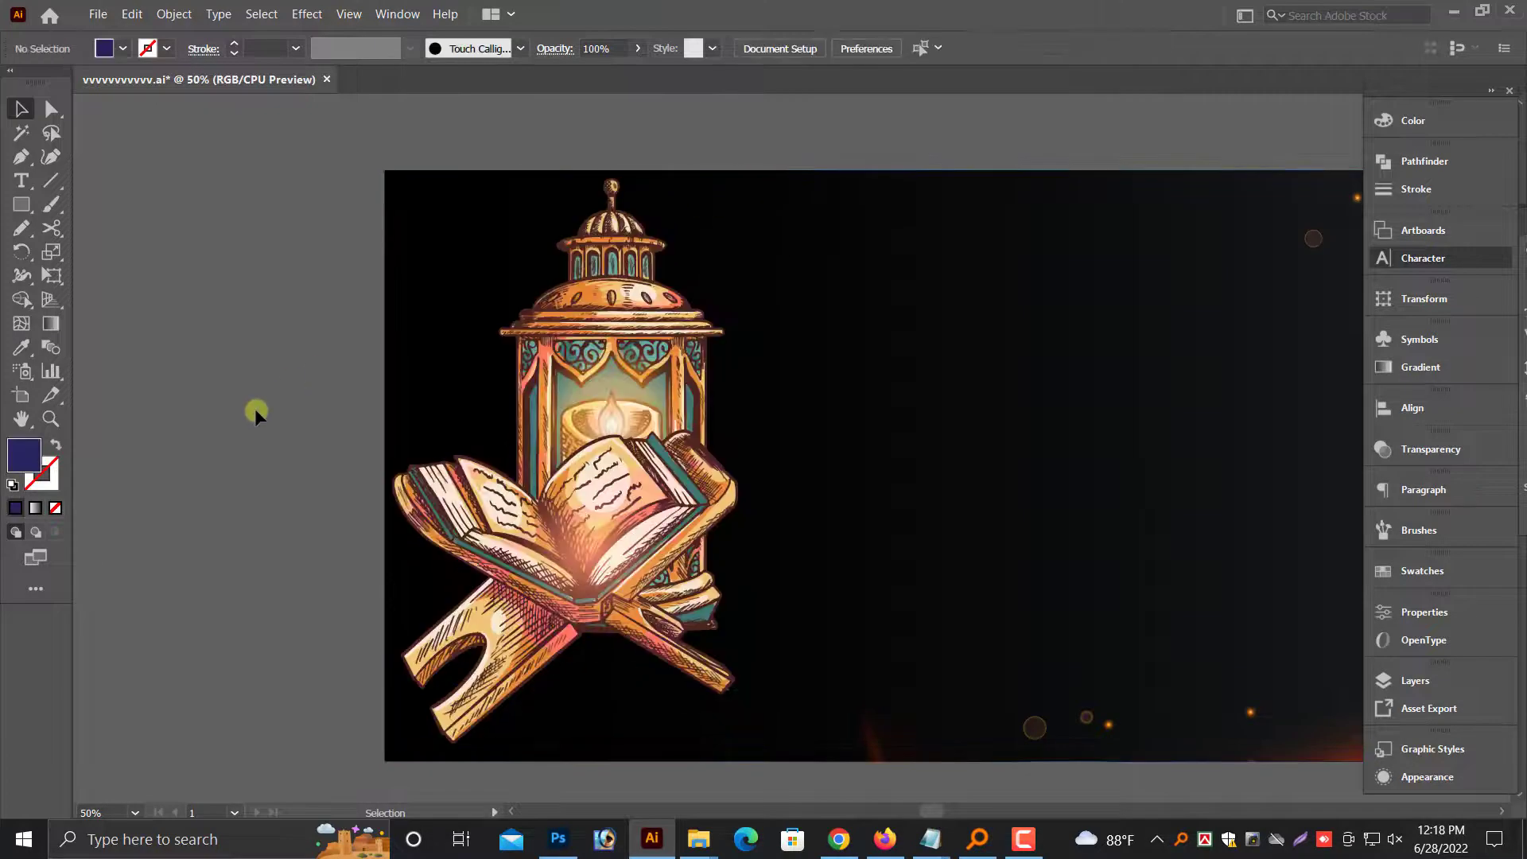
key(ctrl+minus)
key(ctrl+minus)
Direct-select the banner's background rectangle and tint one gradient stop red
drag(784, 574, 581, 670)
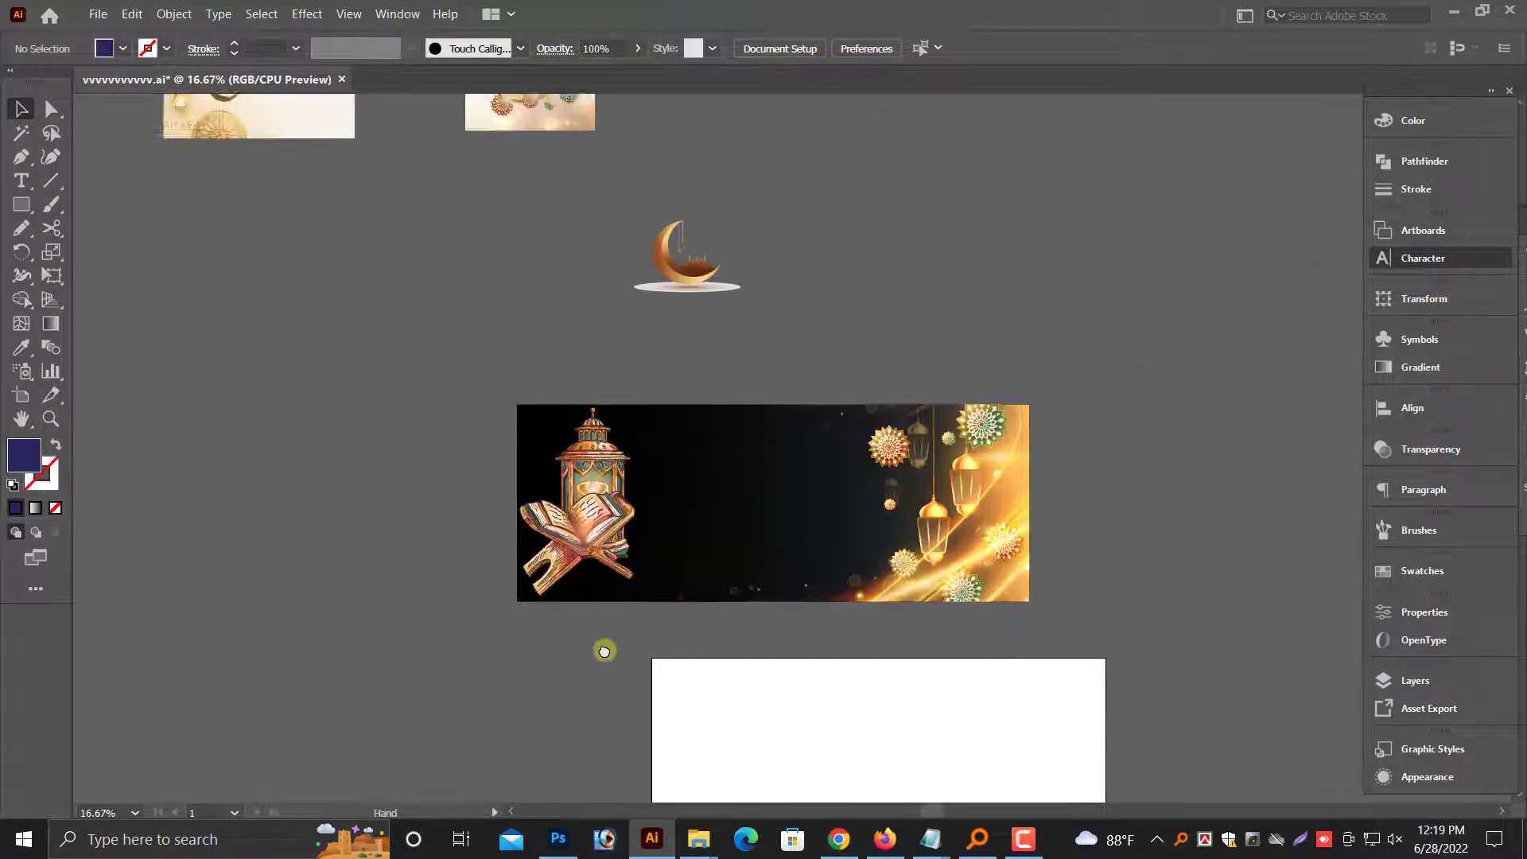
scroll(580, 669, up, 2)
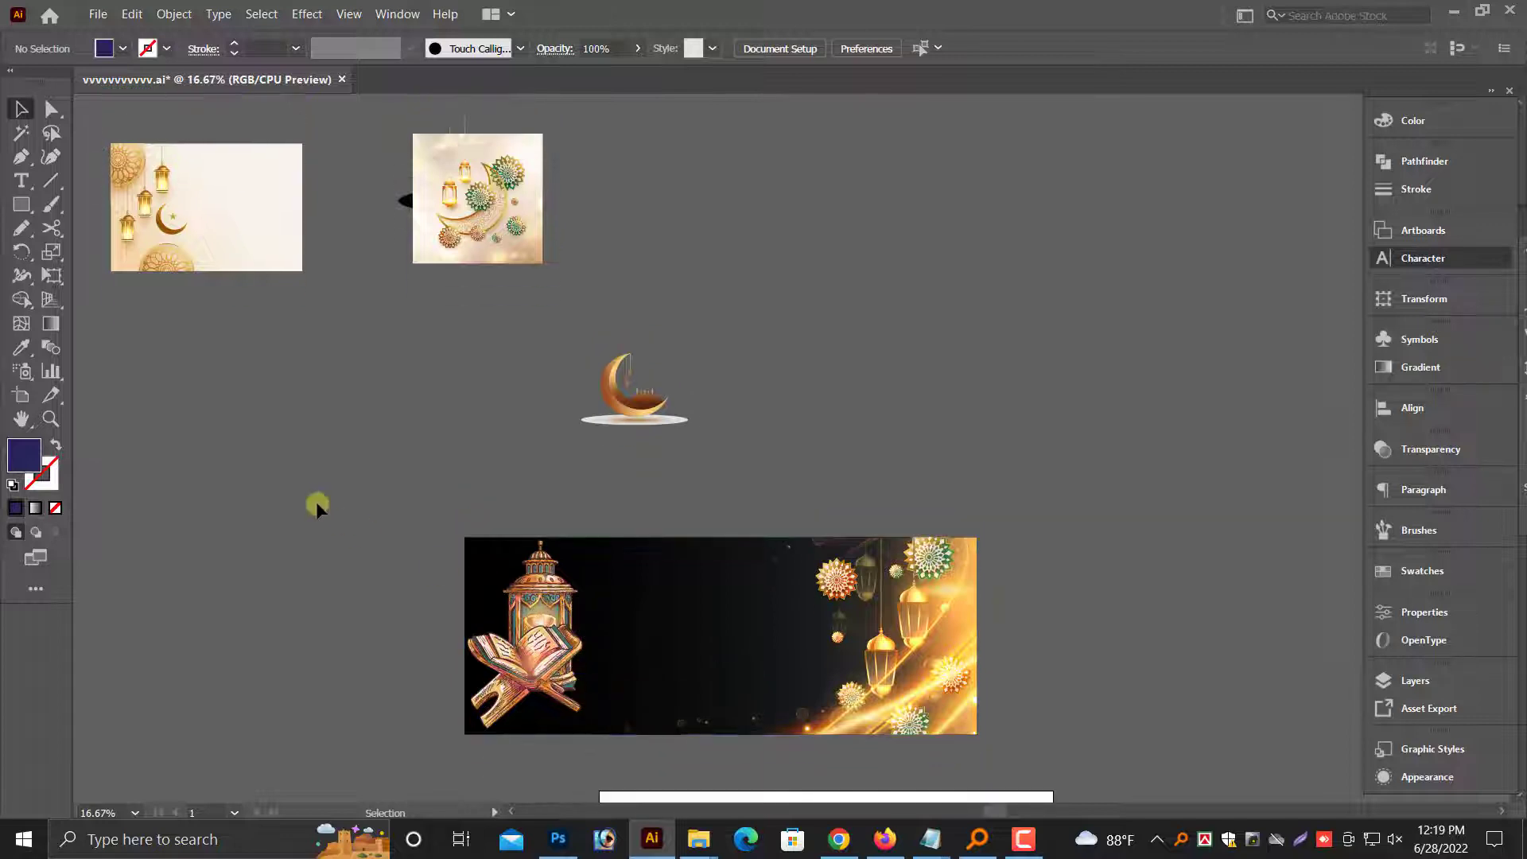
click(705, 663)
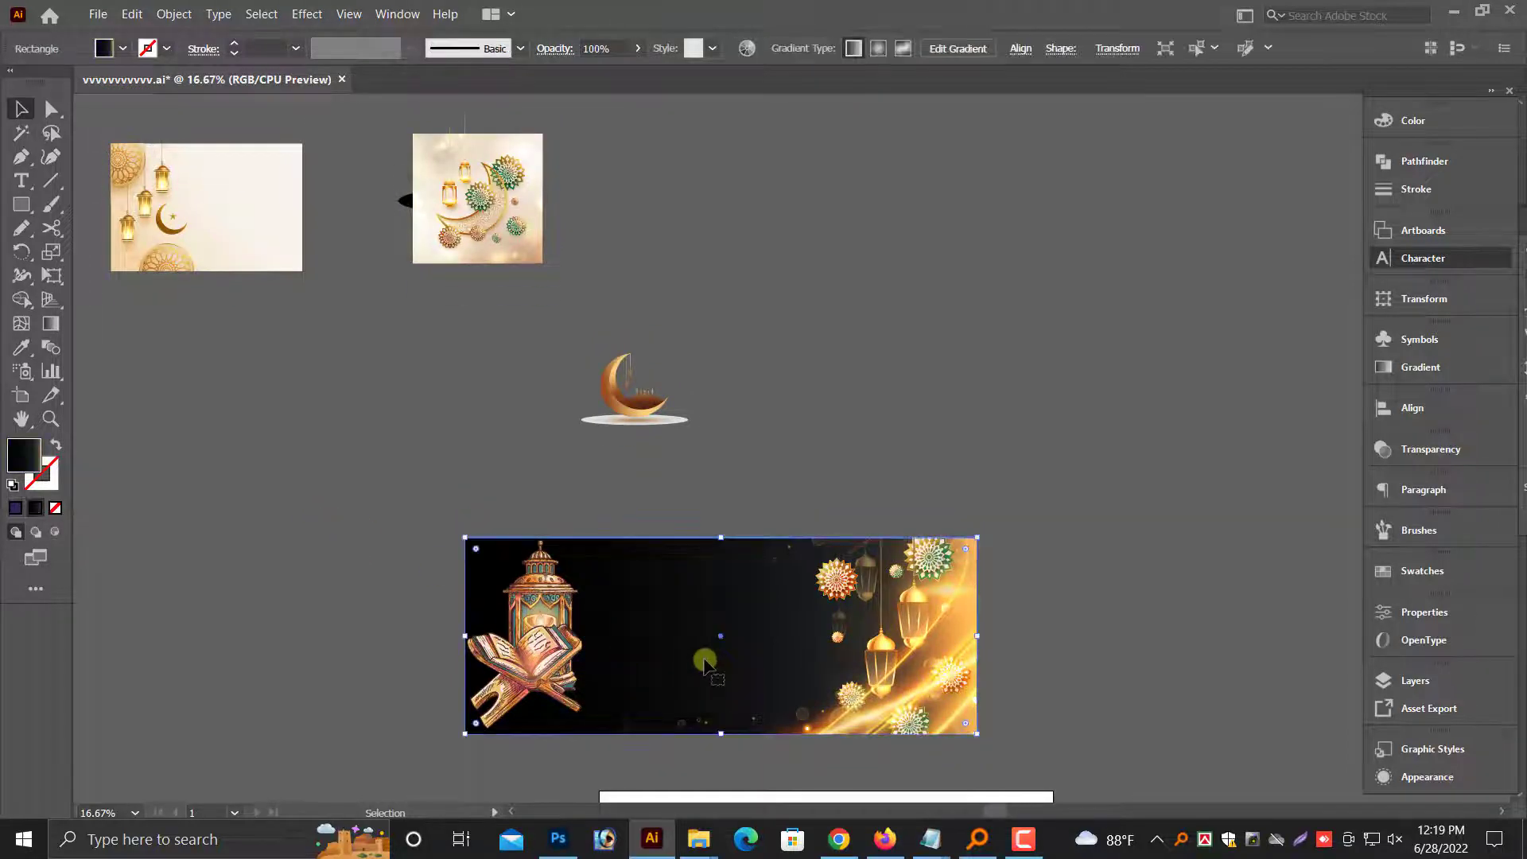
click(49, 115)
click(713, 615)
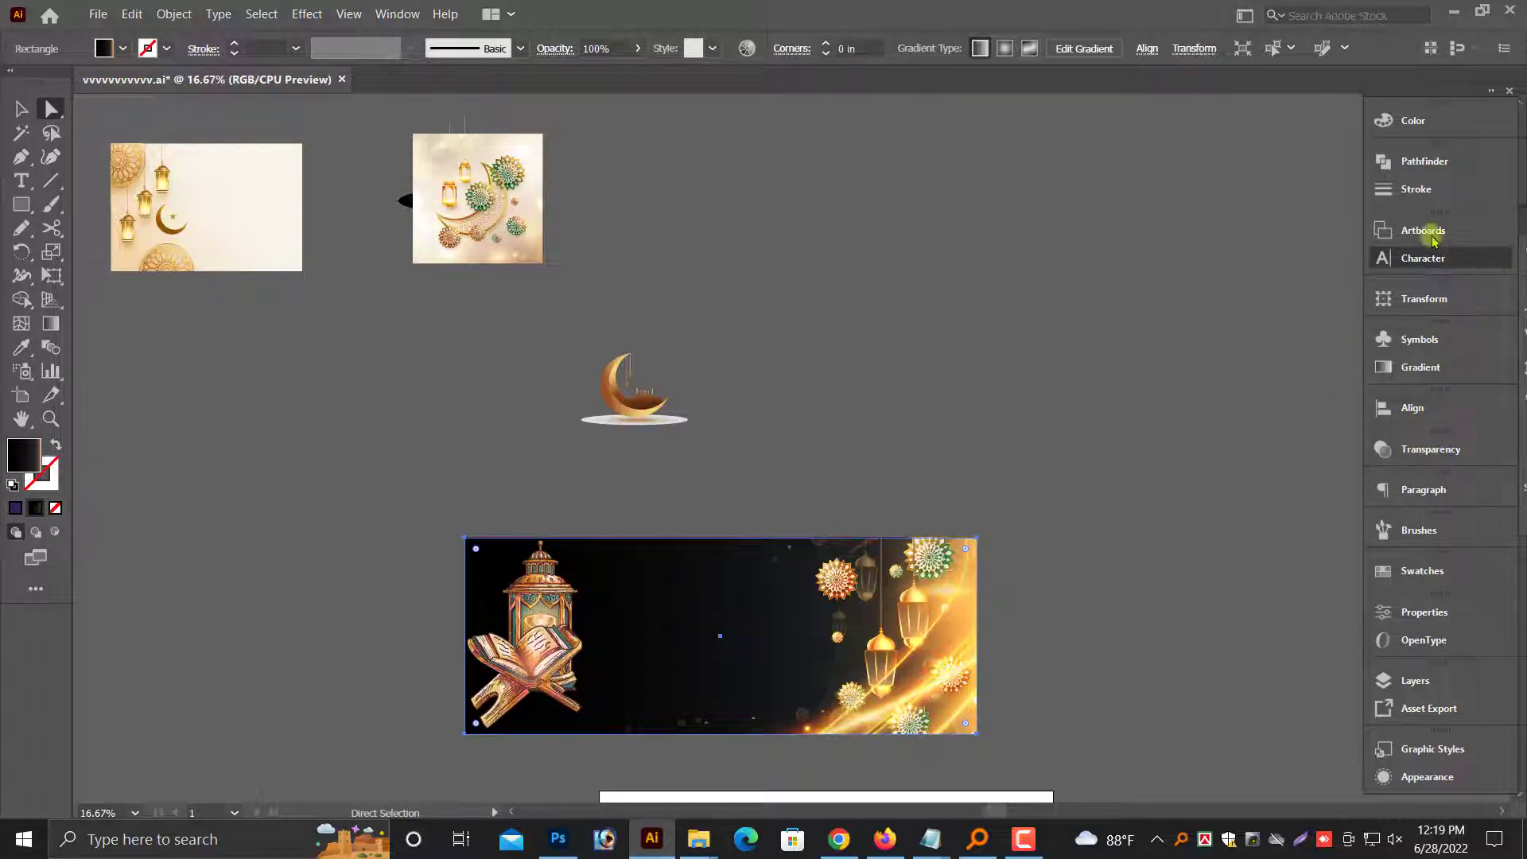
click(1443, 371)
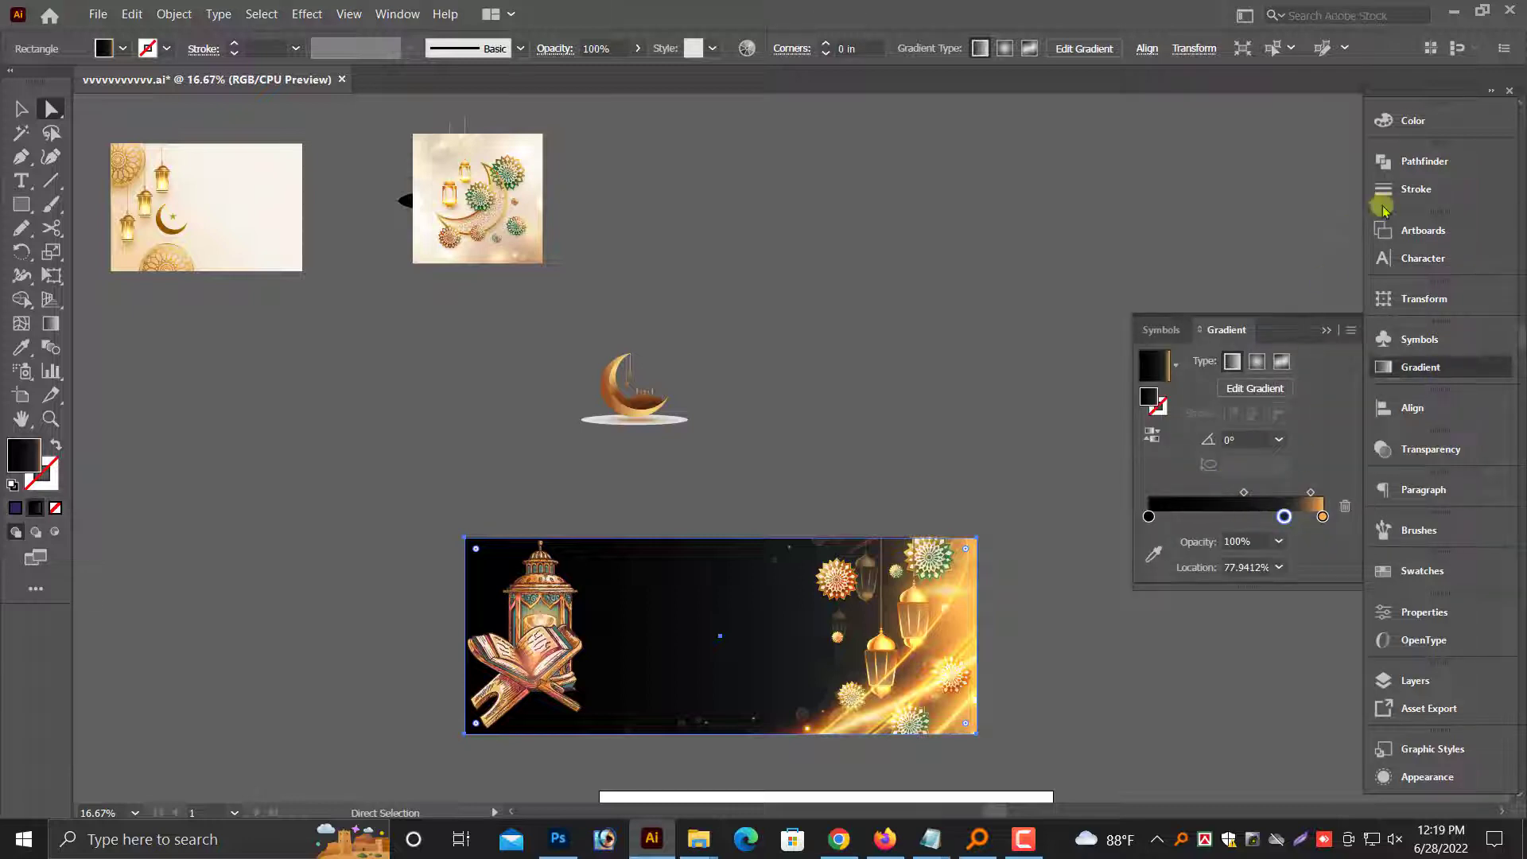
click(1393, 122)
drag(1210, 147, 1243, 146)
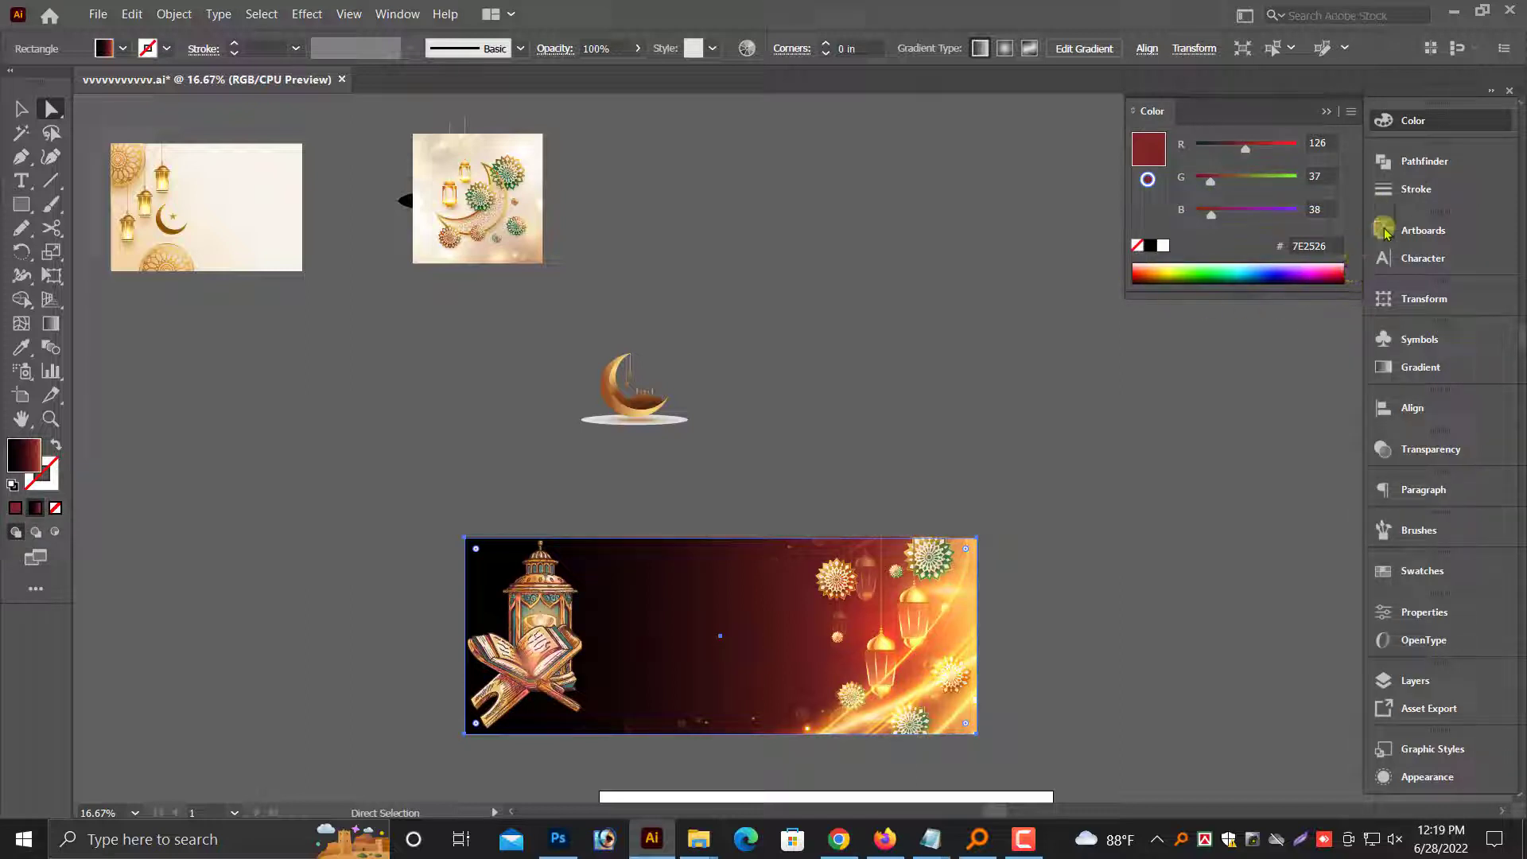
Turn the gradient's dark stop deep red (2C0000), then return to whole-object selection
click(1431, 367)
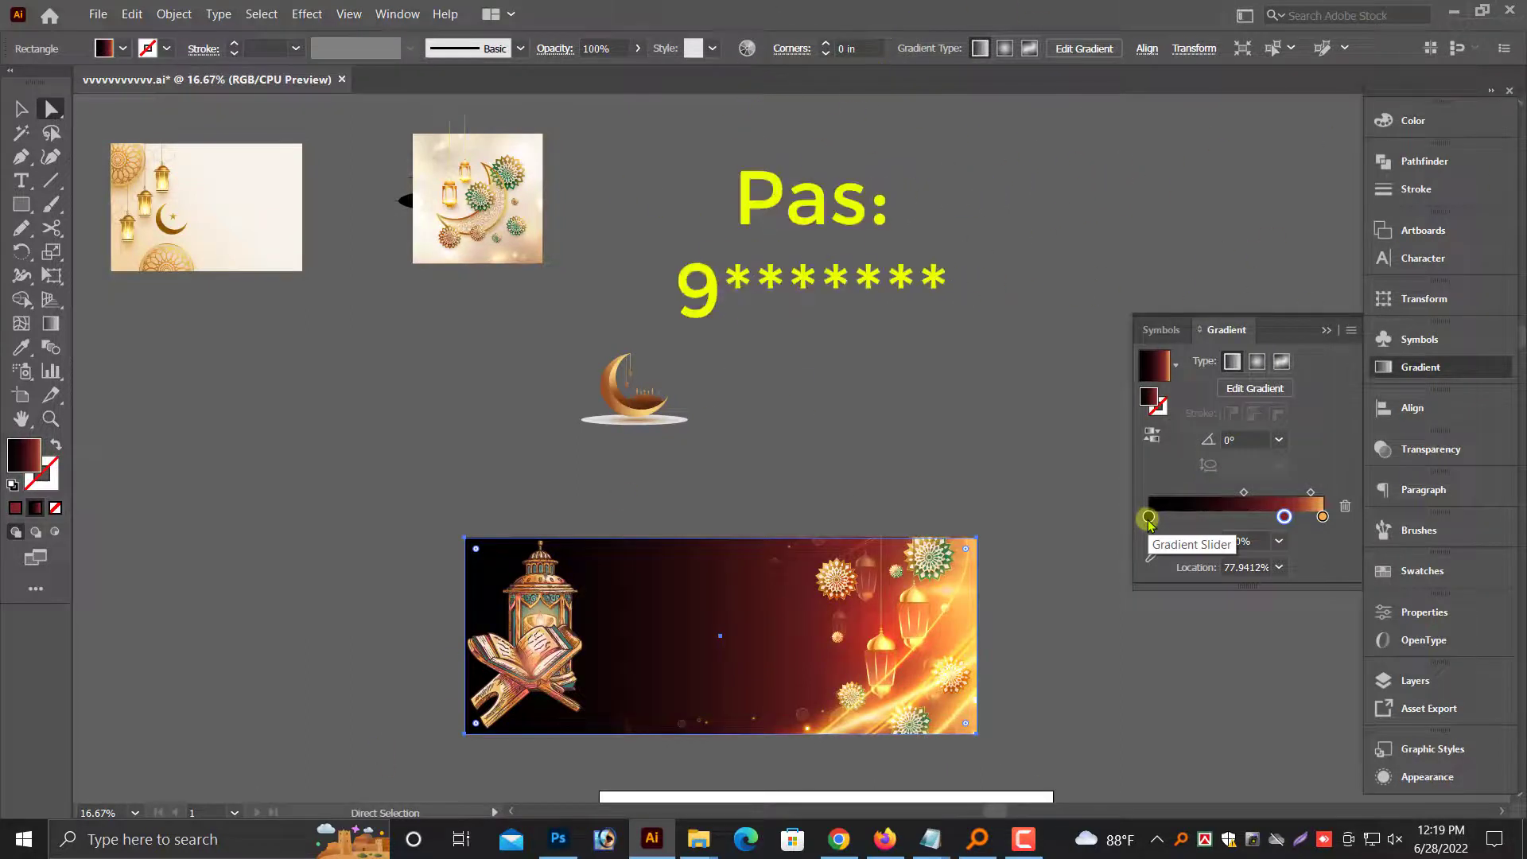
click(1419, 120)
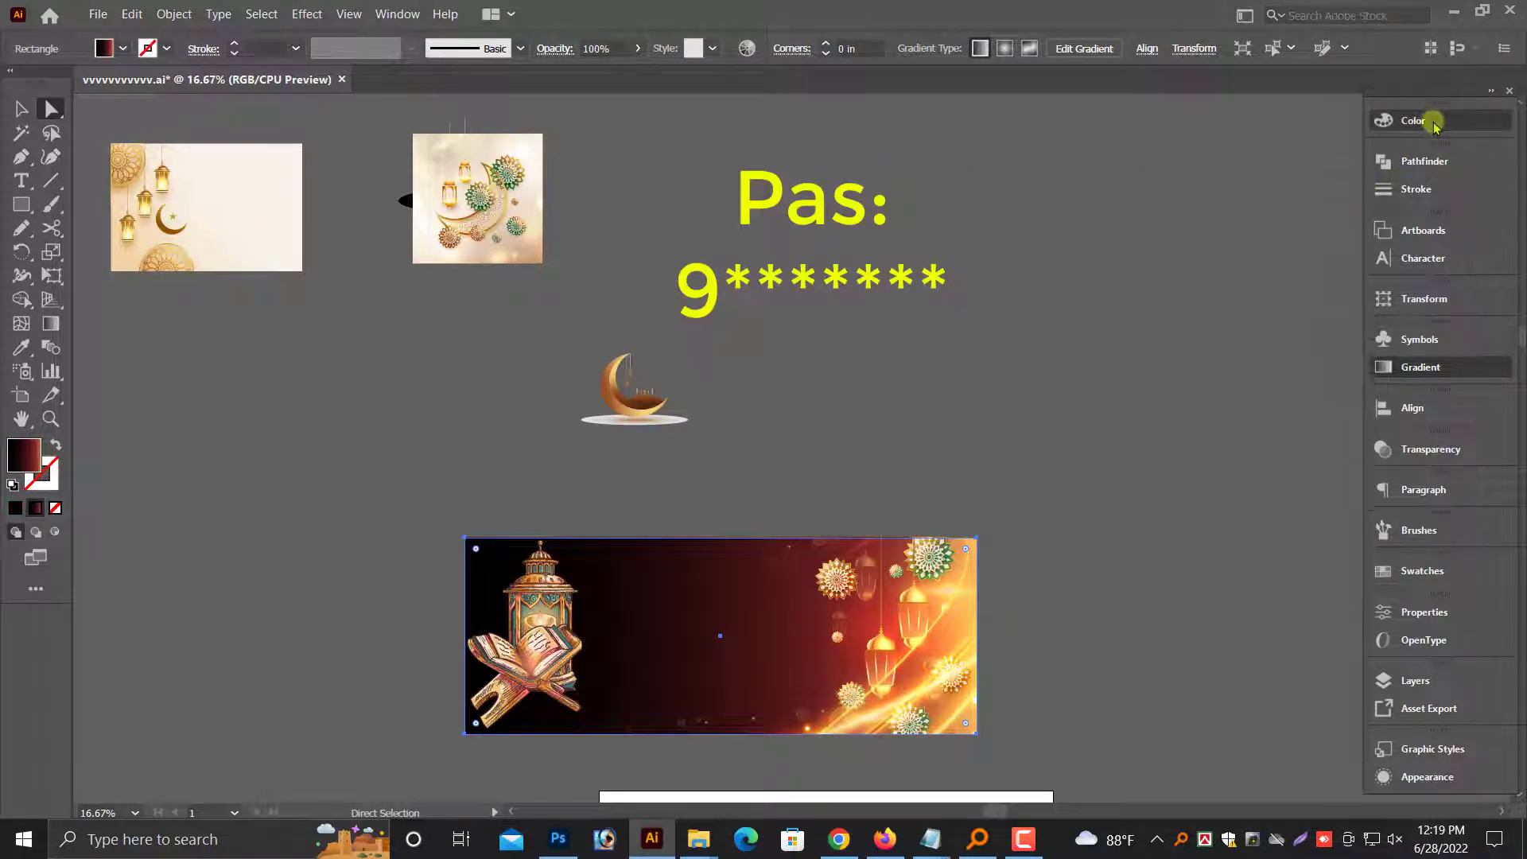
drag(1246, 151, 1219, 147)
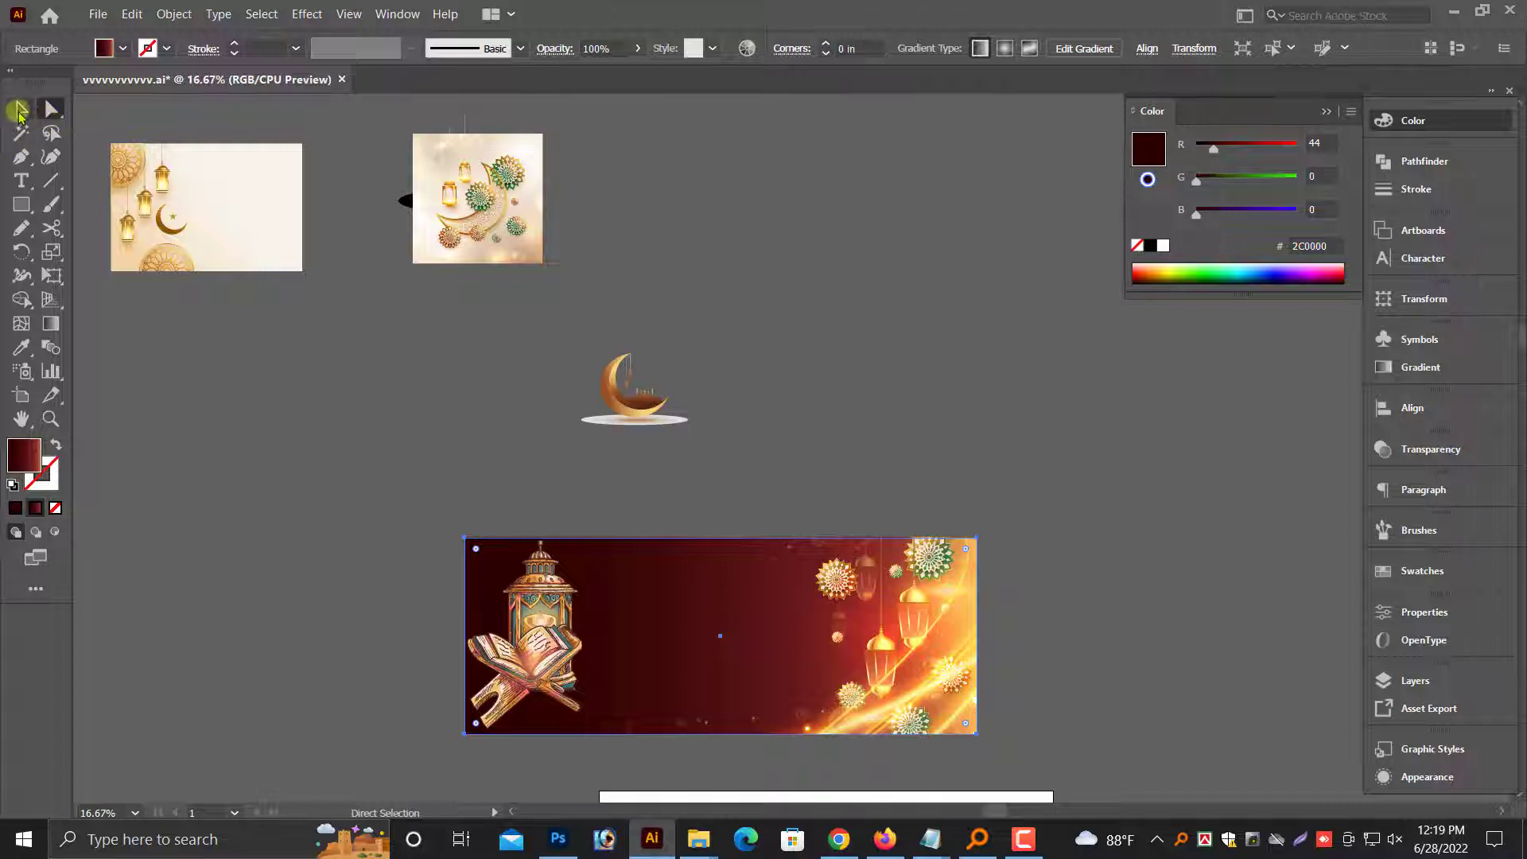
click(20, 109)
click(240, 332)
scroll(240, 333, down, 3)
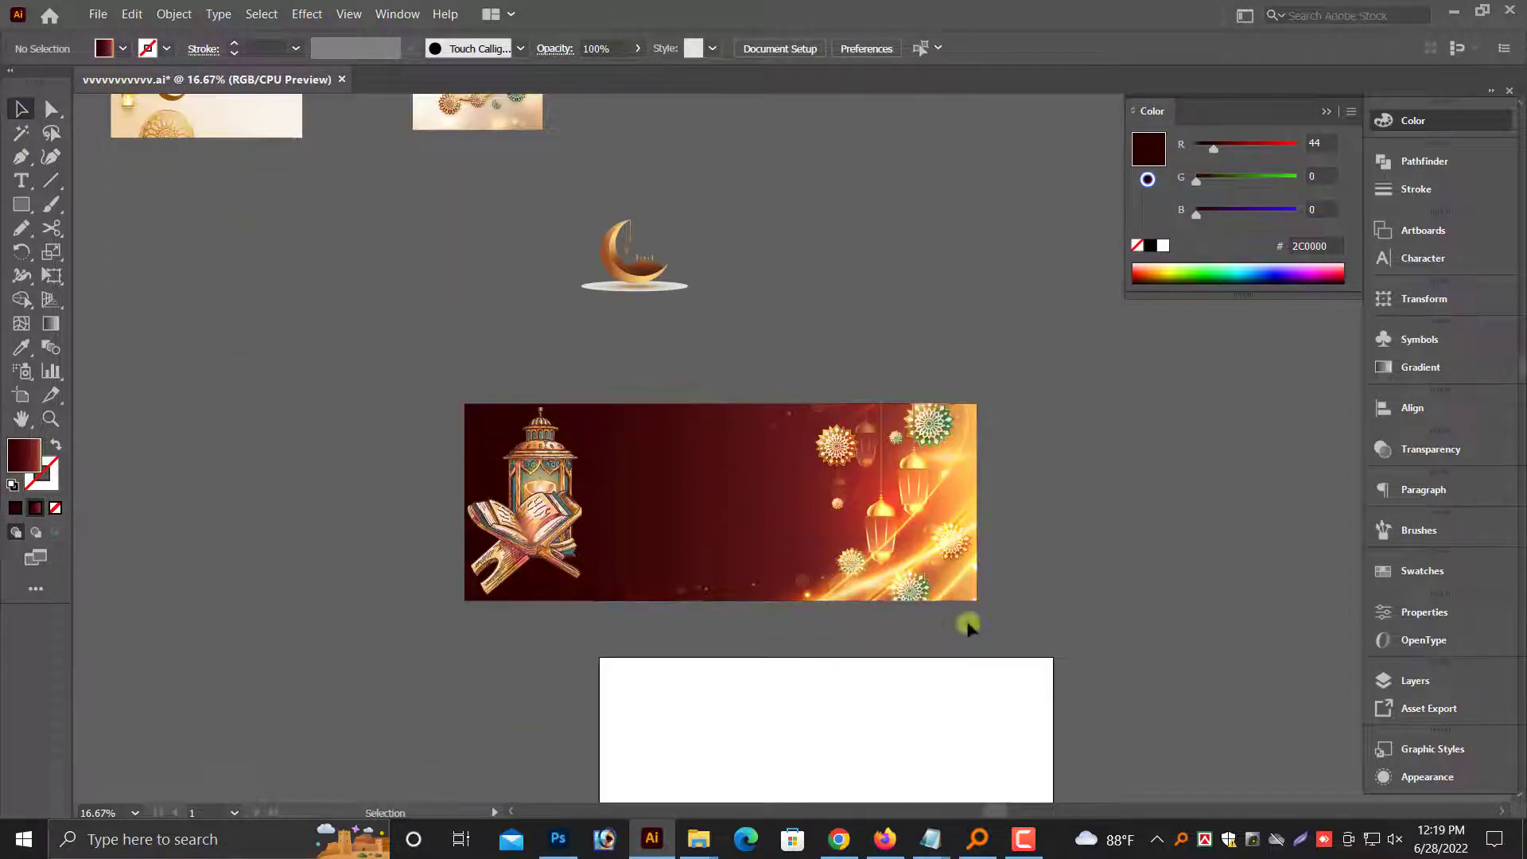
Select the square ornament artwork and duplicate it to the lower left
scroll(838, 467, up, 4)
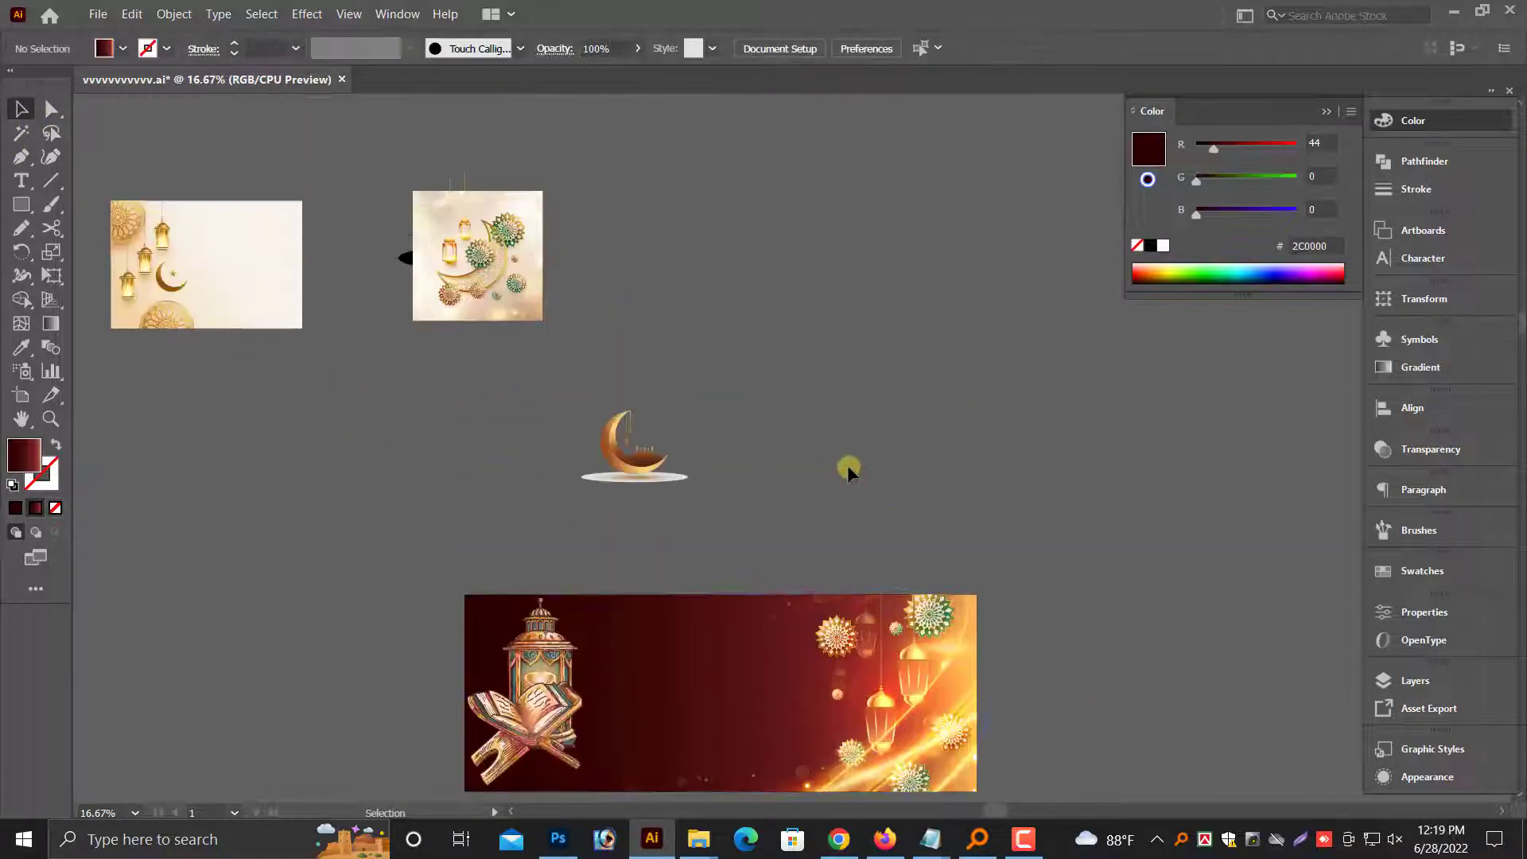
scroll(847, 464, down, 1)
scroll(836, 456, down, 1)
click(479, 237)
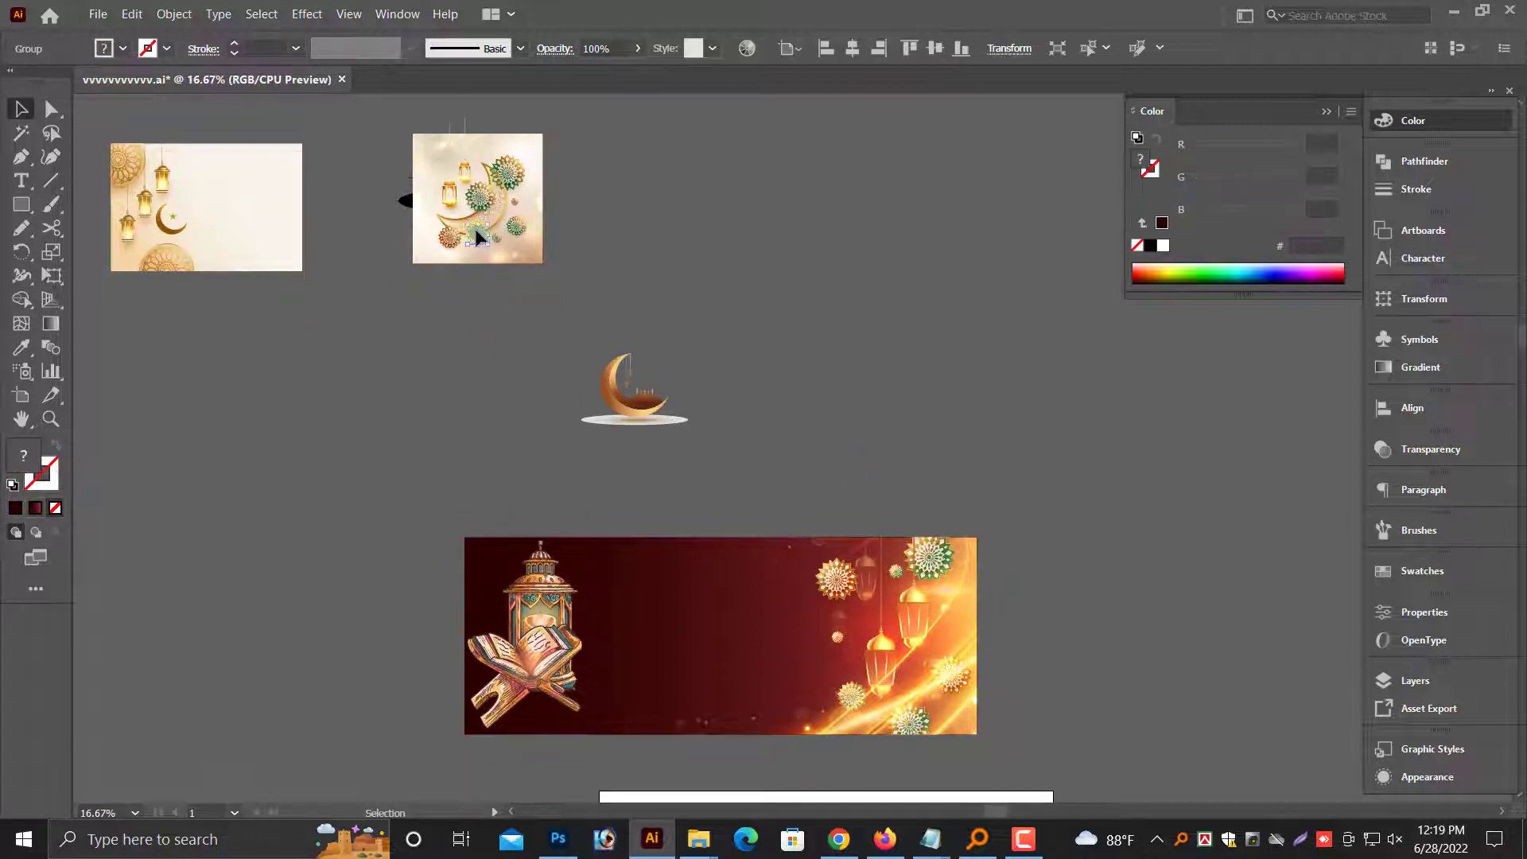
drag(478, 234, 464, 203)
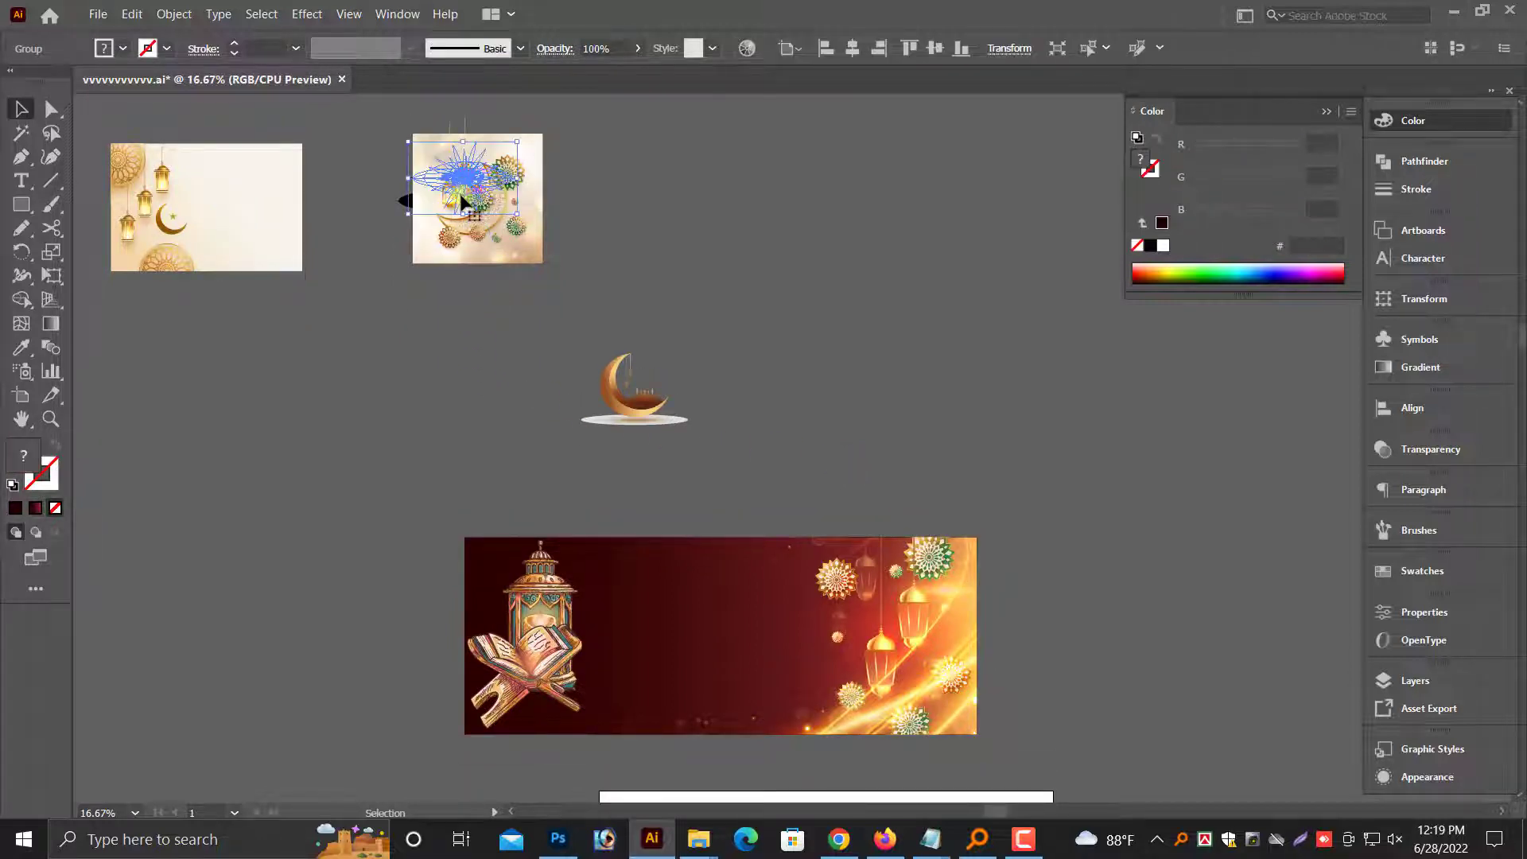
drag(562, 316, 397, 127)
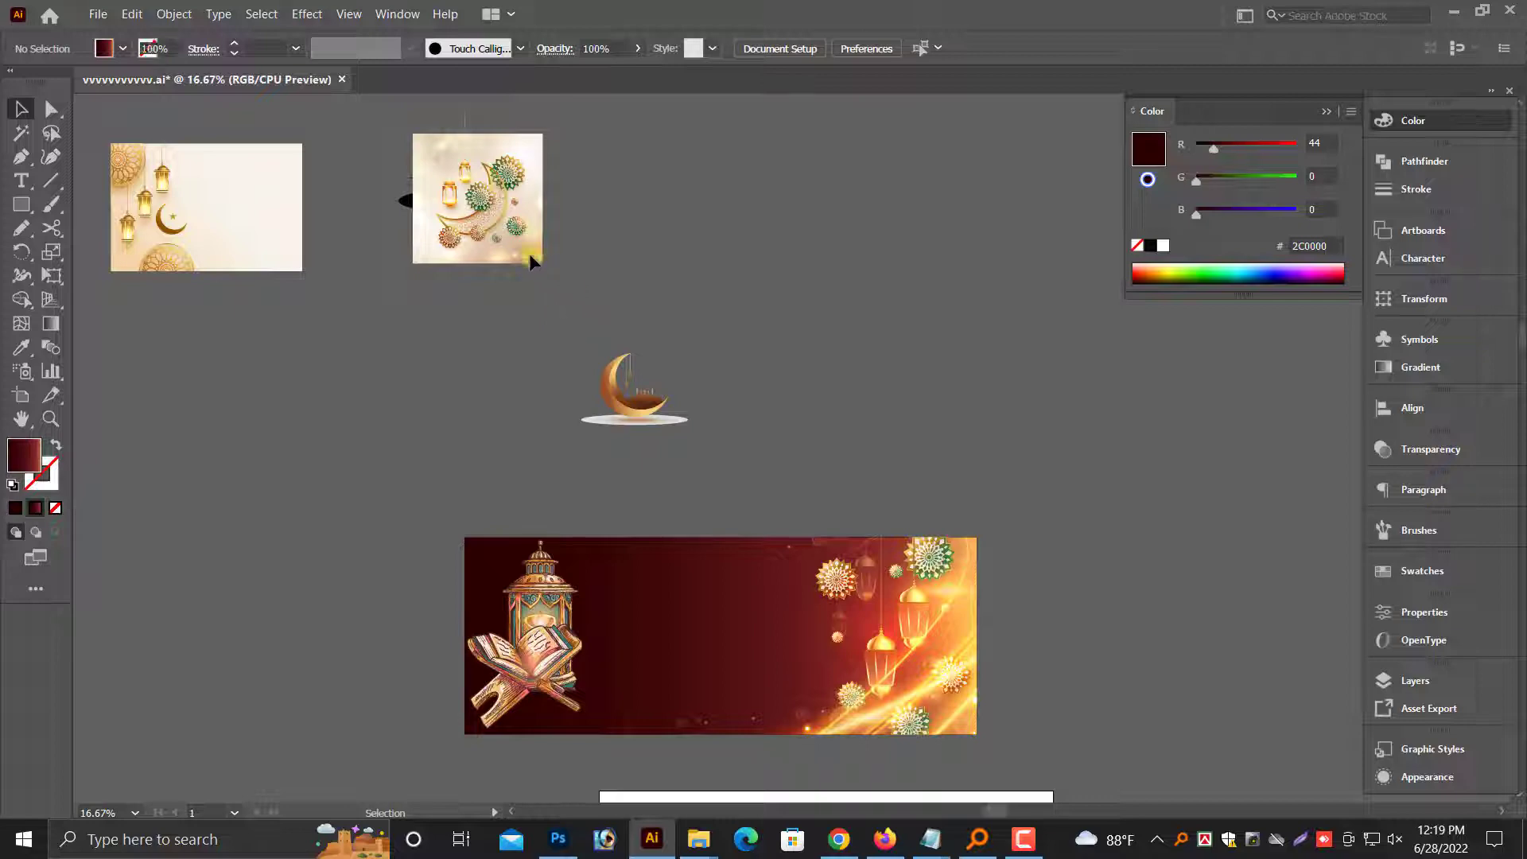
drag(433, 405, 369, 676)
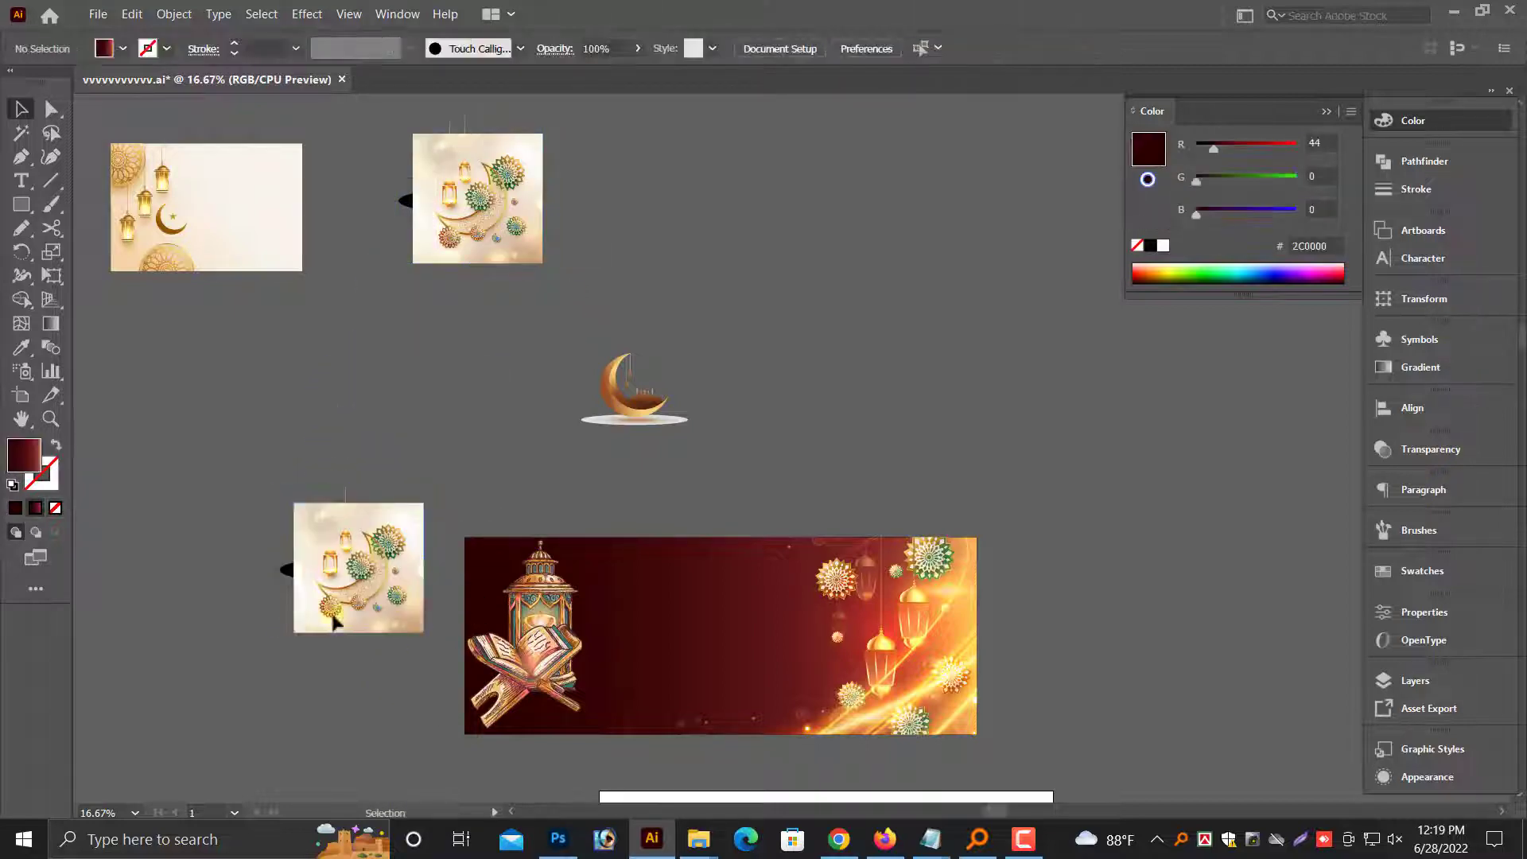
scroll(847, 675, up, 5)
Try moving the starburst ornament group out of the square artwork, then undo it
mouse_move(262, 350)
mouse_down()
mouse_move(350, 357)
mouse_move(715, 283)
mouse_up()
click(350, 358)
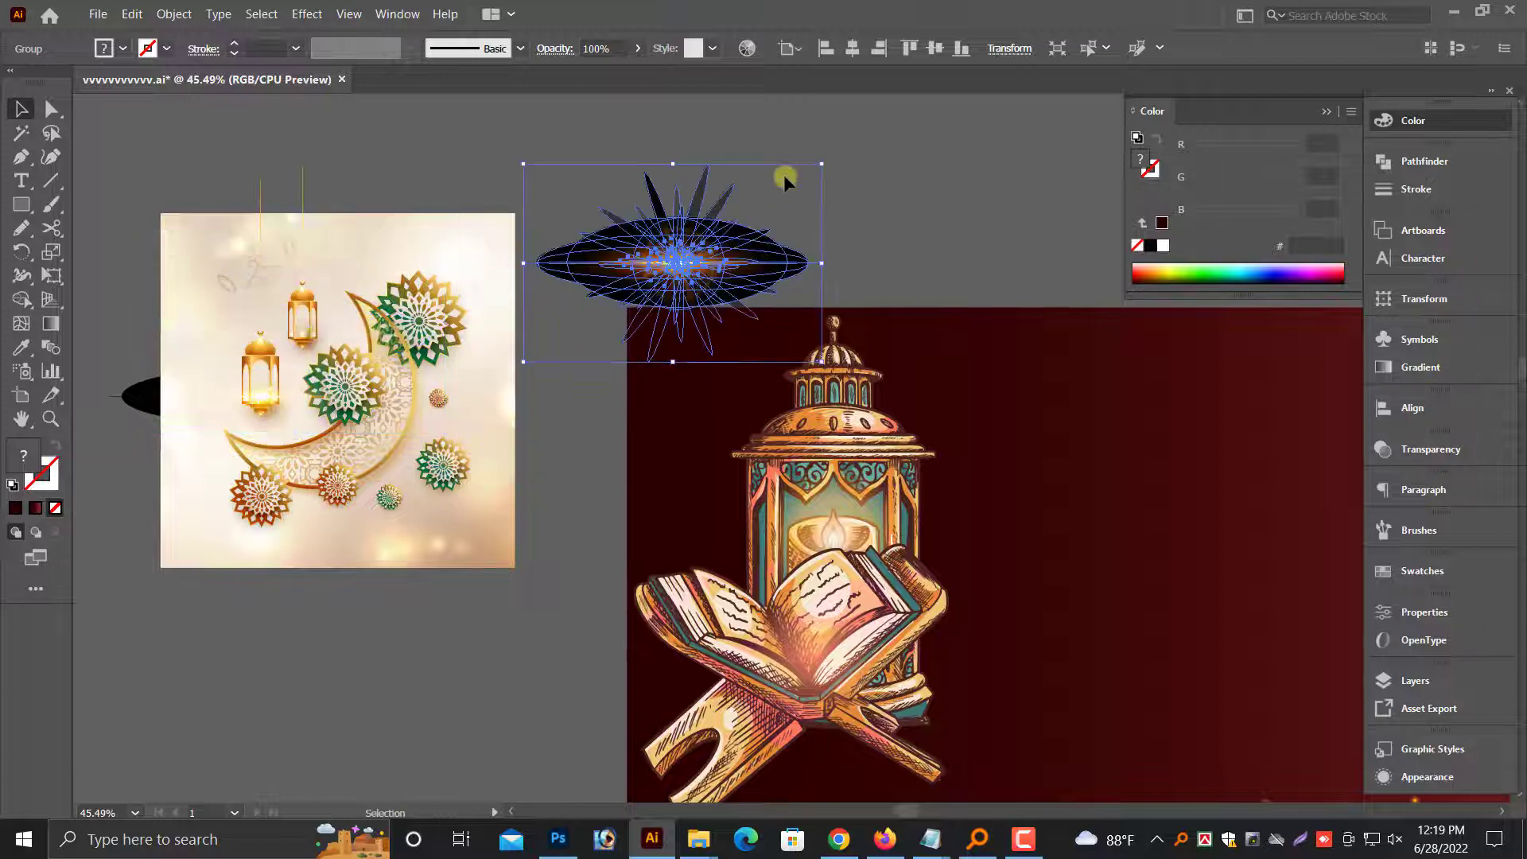
click(874, 216)
key(ctrl+z)
key(ctrl+z)
key(ctrl+z)
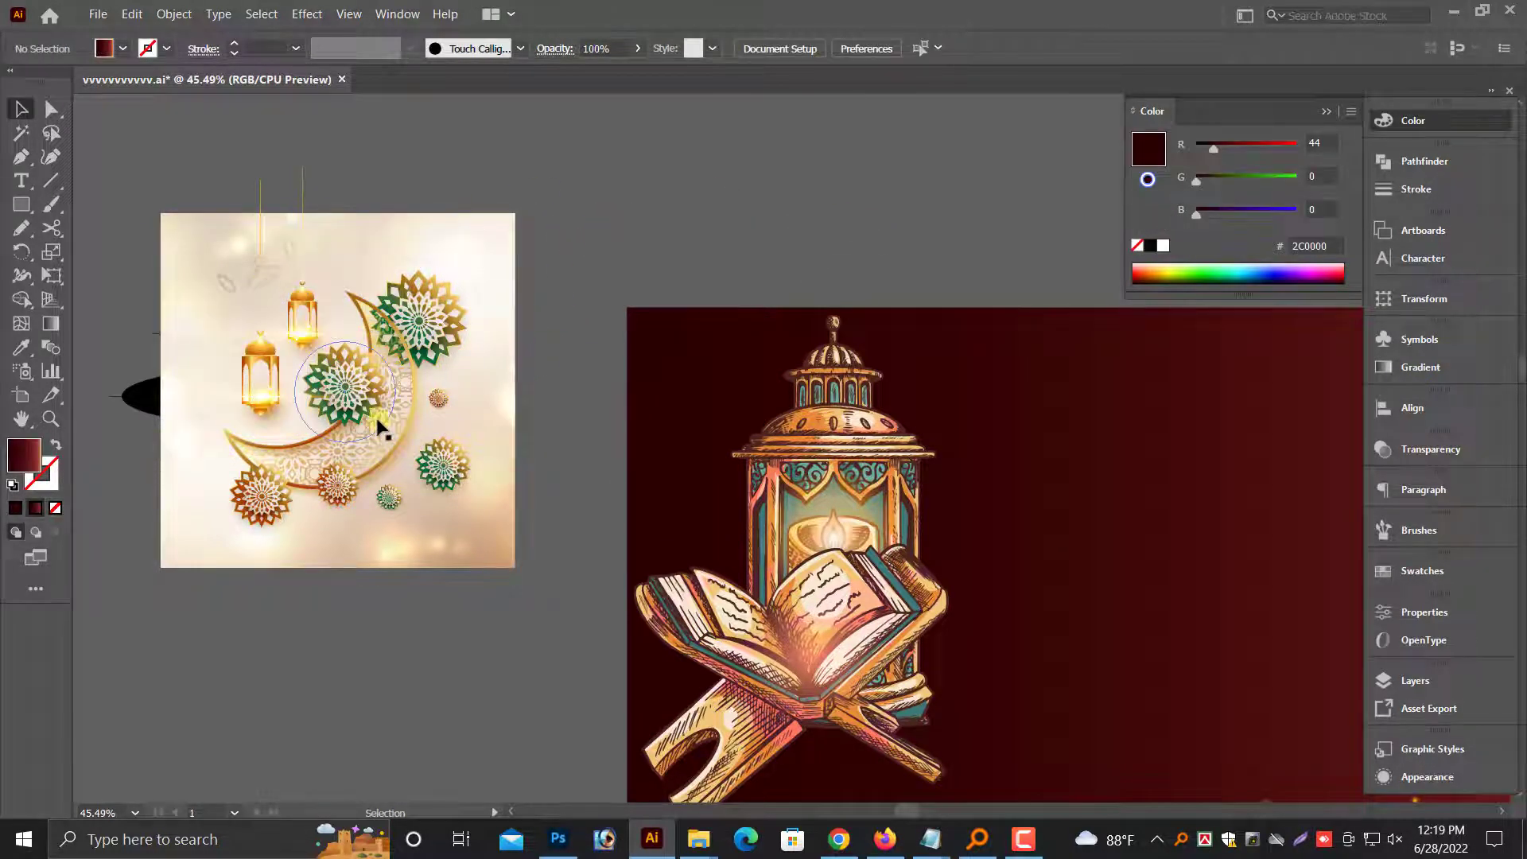
click(453, 527)
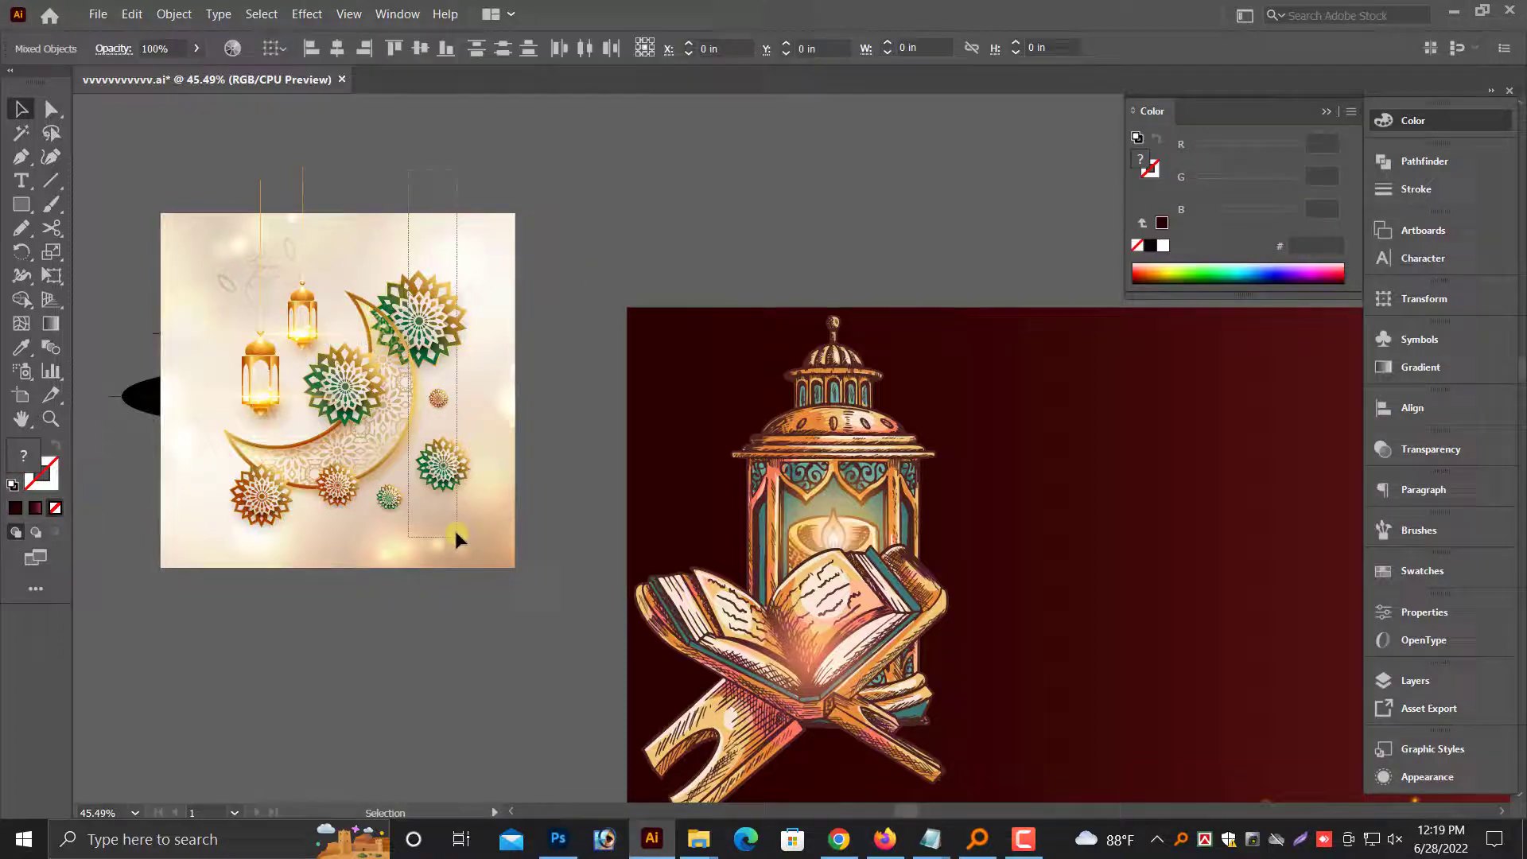
click(476, 595)
click(436, 343)
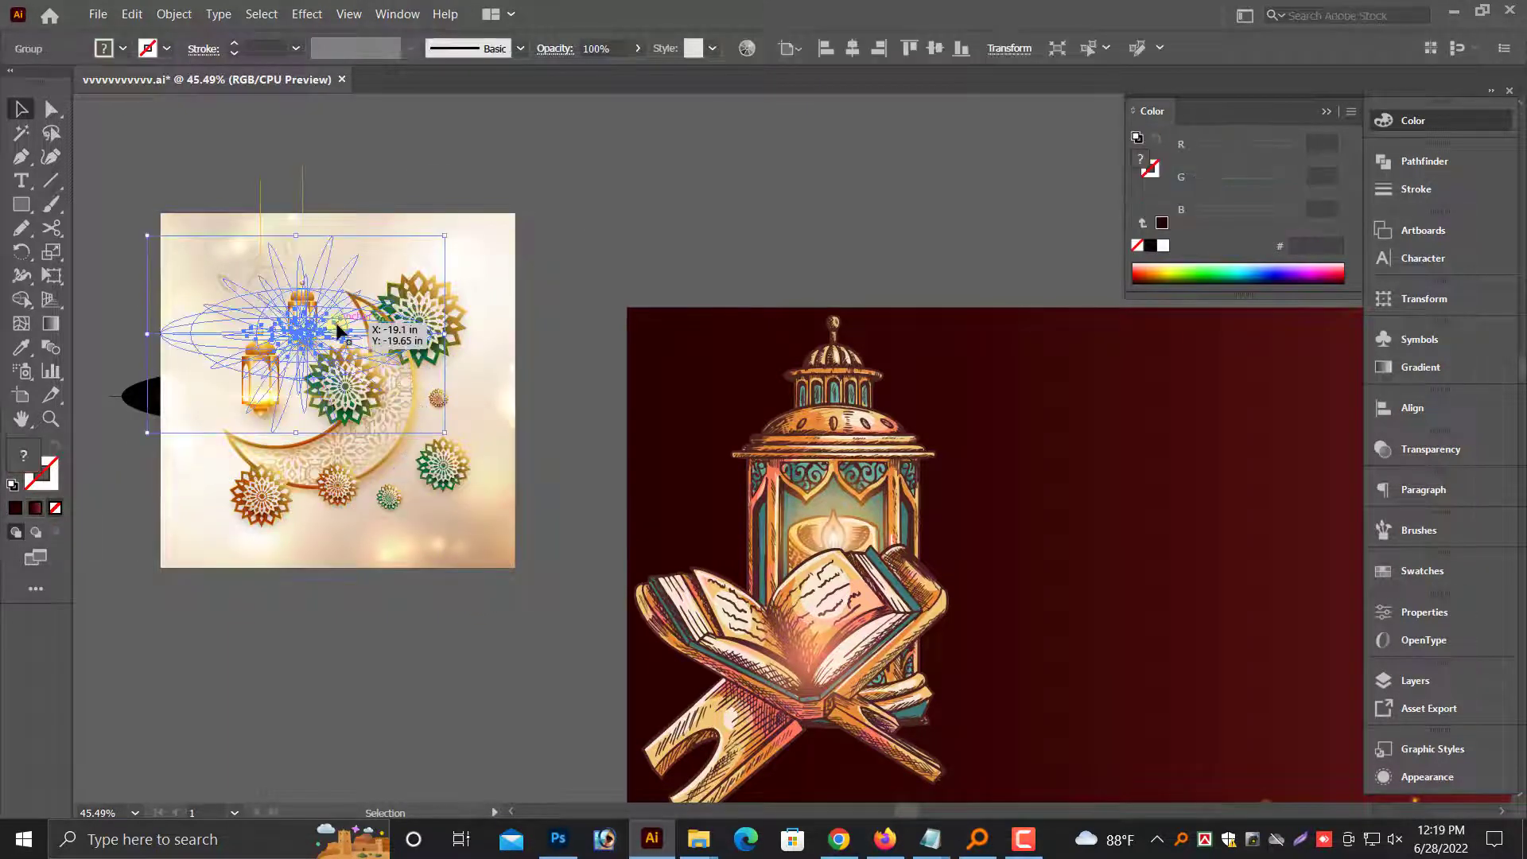
click(267, 258)
Isolate the two hanging lanterns and drag them onto the red banner
click(335, 188)
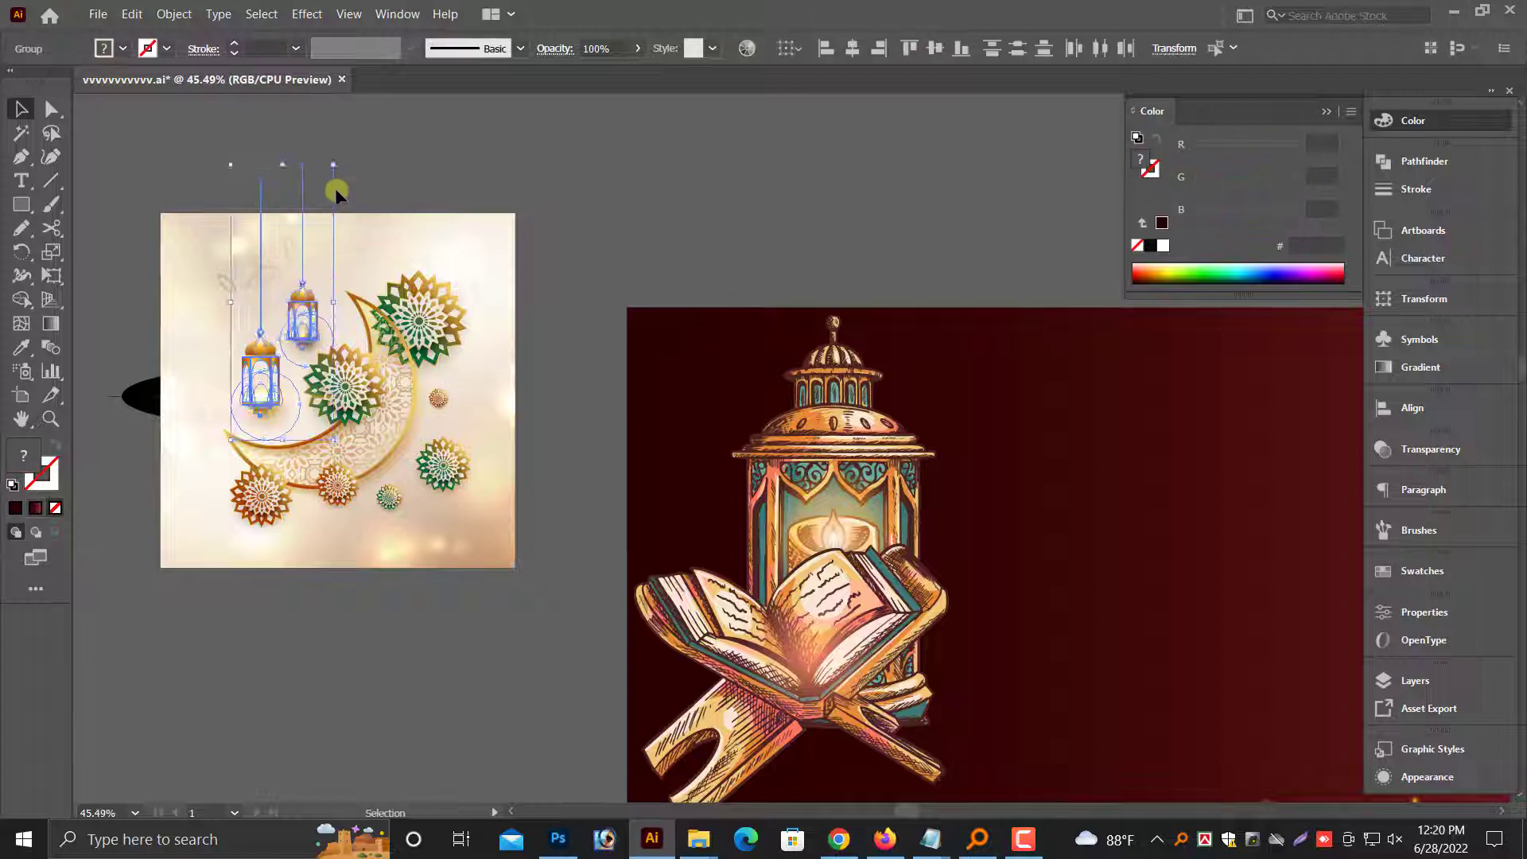
key(Delete)
key(ctrl+z)
mouse_move(291, 353)
mouse_down()
mouse_move(362, 282)
mouse_move(350, 270)
mouse_up()
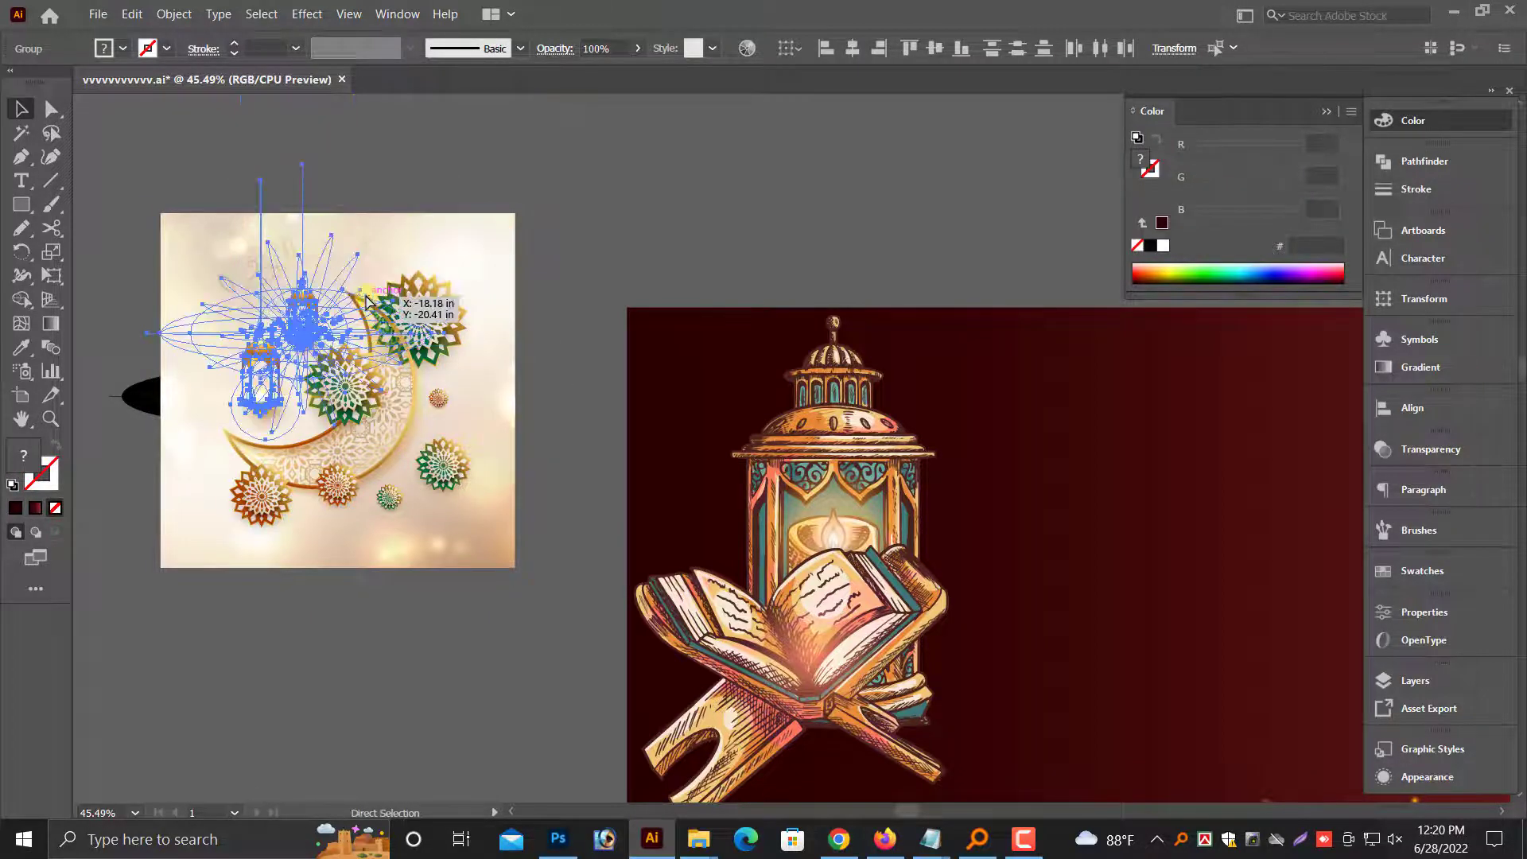
key(Delete)
key(ctrl+z)
key(Delete)
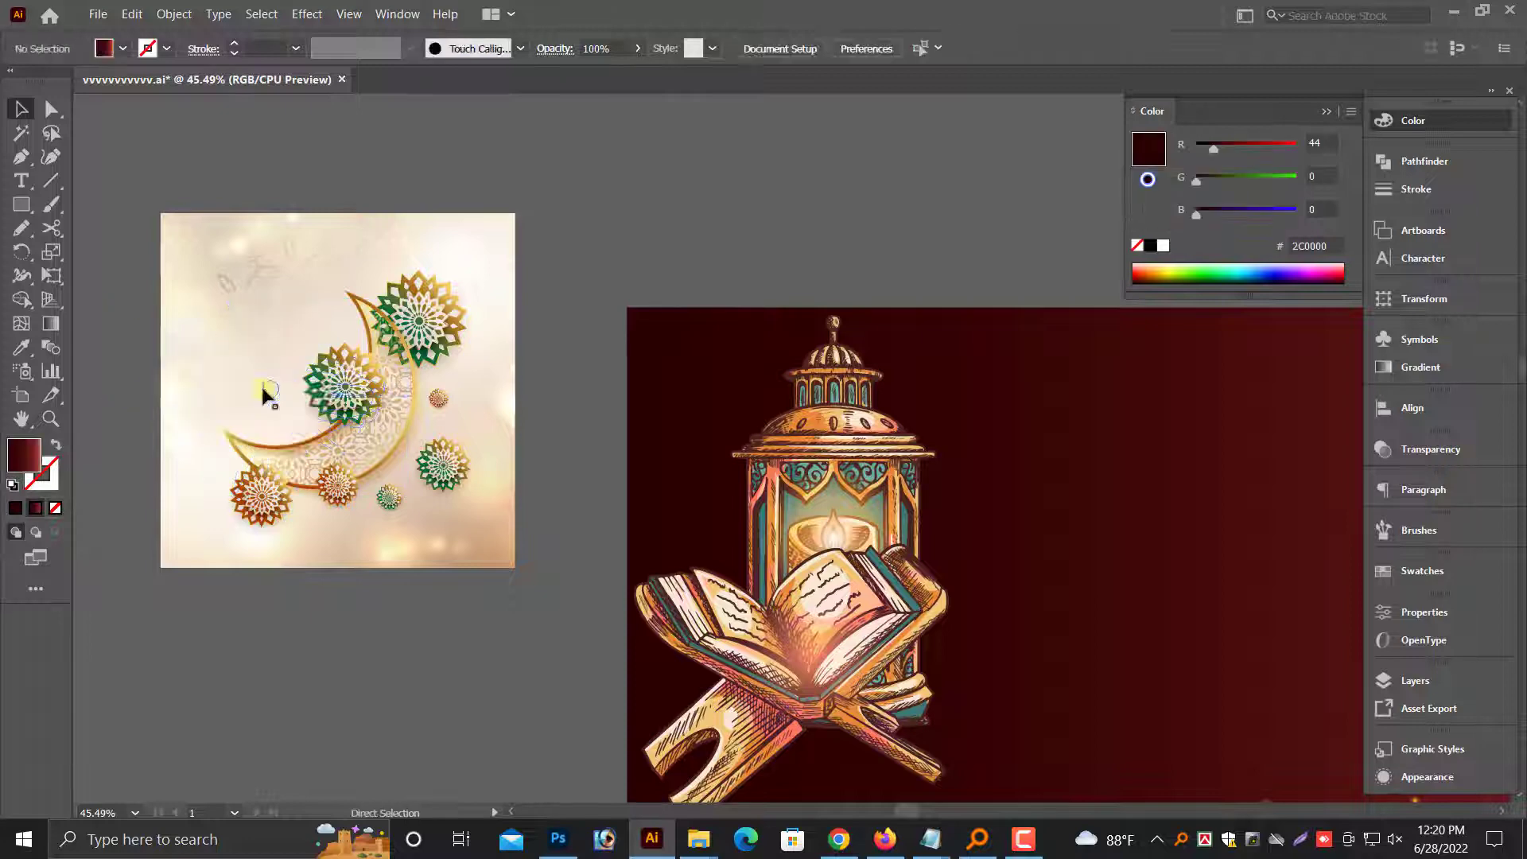
key(ctrl+z)
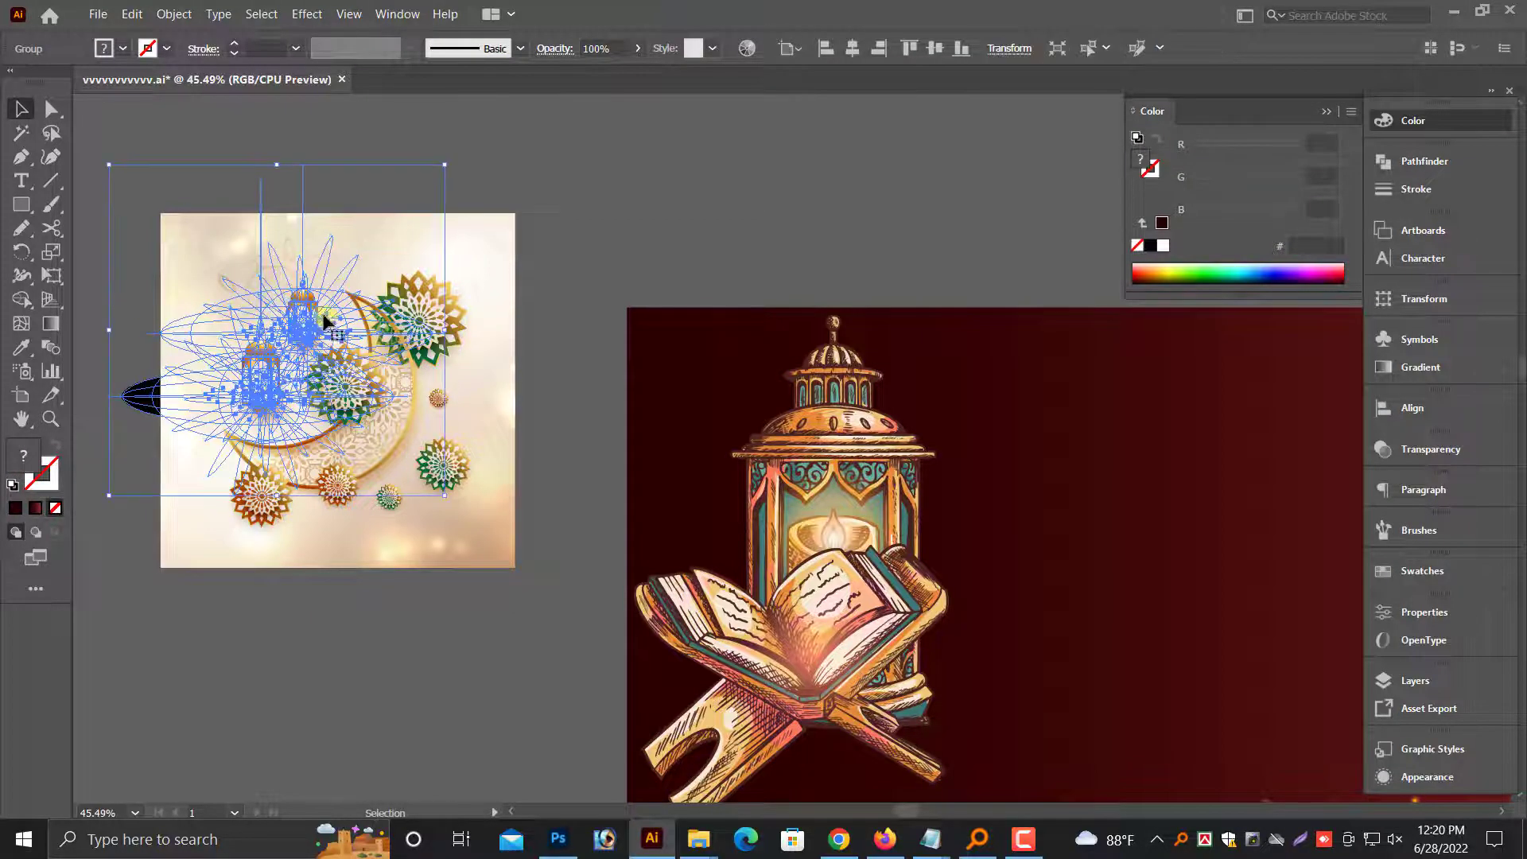
drag(265, 395, 752, 373)
click(783, 172)
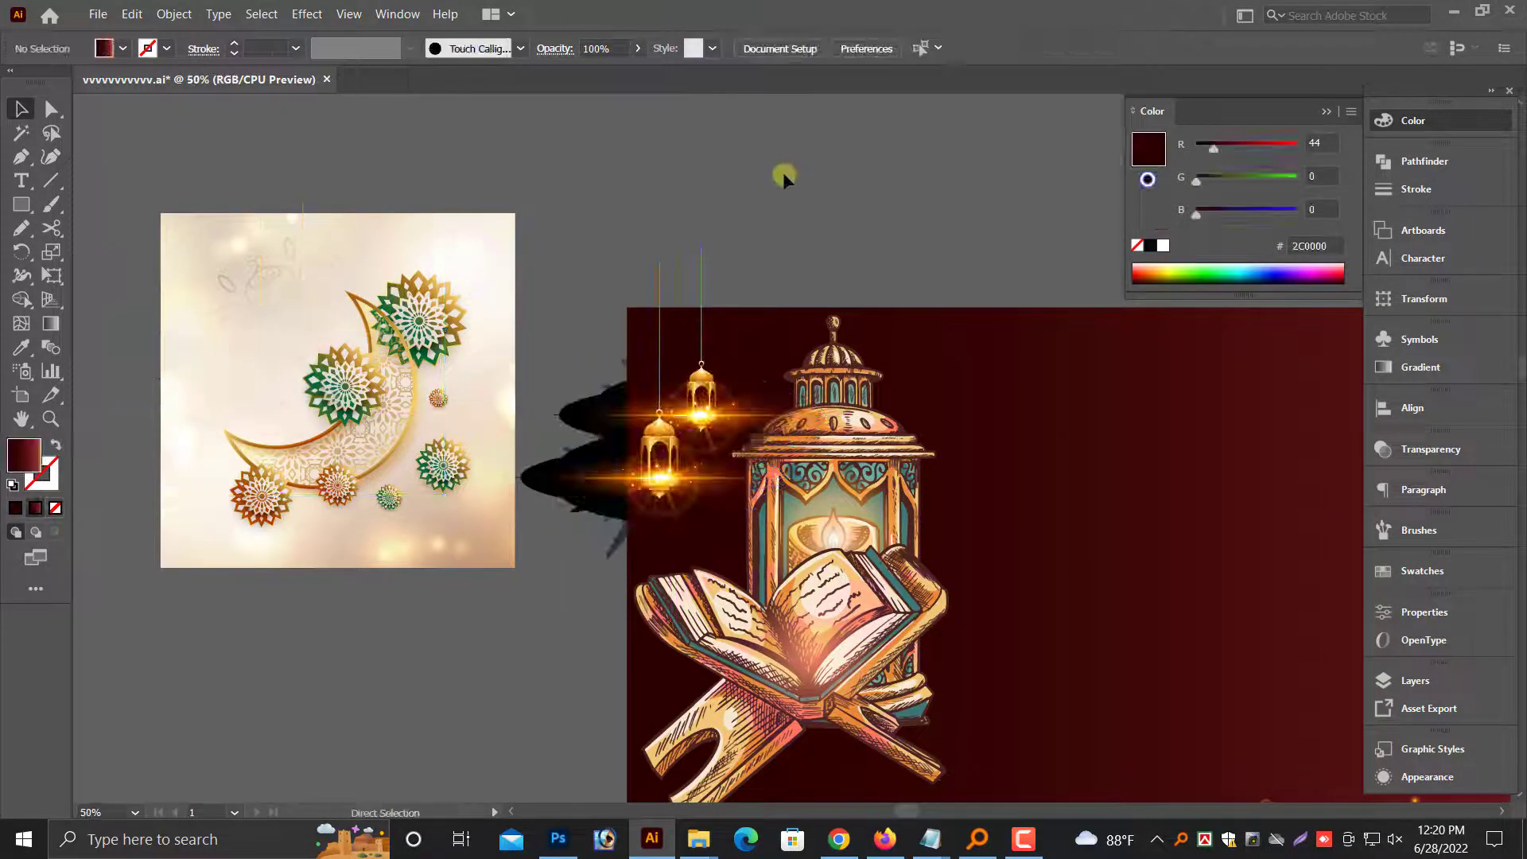
key(ctrl+equal)
key(ctrl+equal)
Nudge the hanging lanterns beside the big lantern and shorten them from their bottom edge
mouse_move(660, 398)
mouse_down()
mouse_move(690, 443)
mouse_move(640, 445)
mouse_up()
click(435, 301)
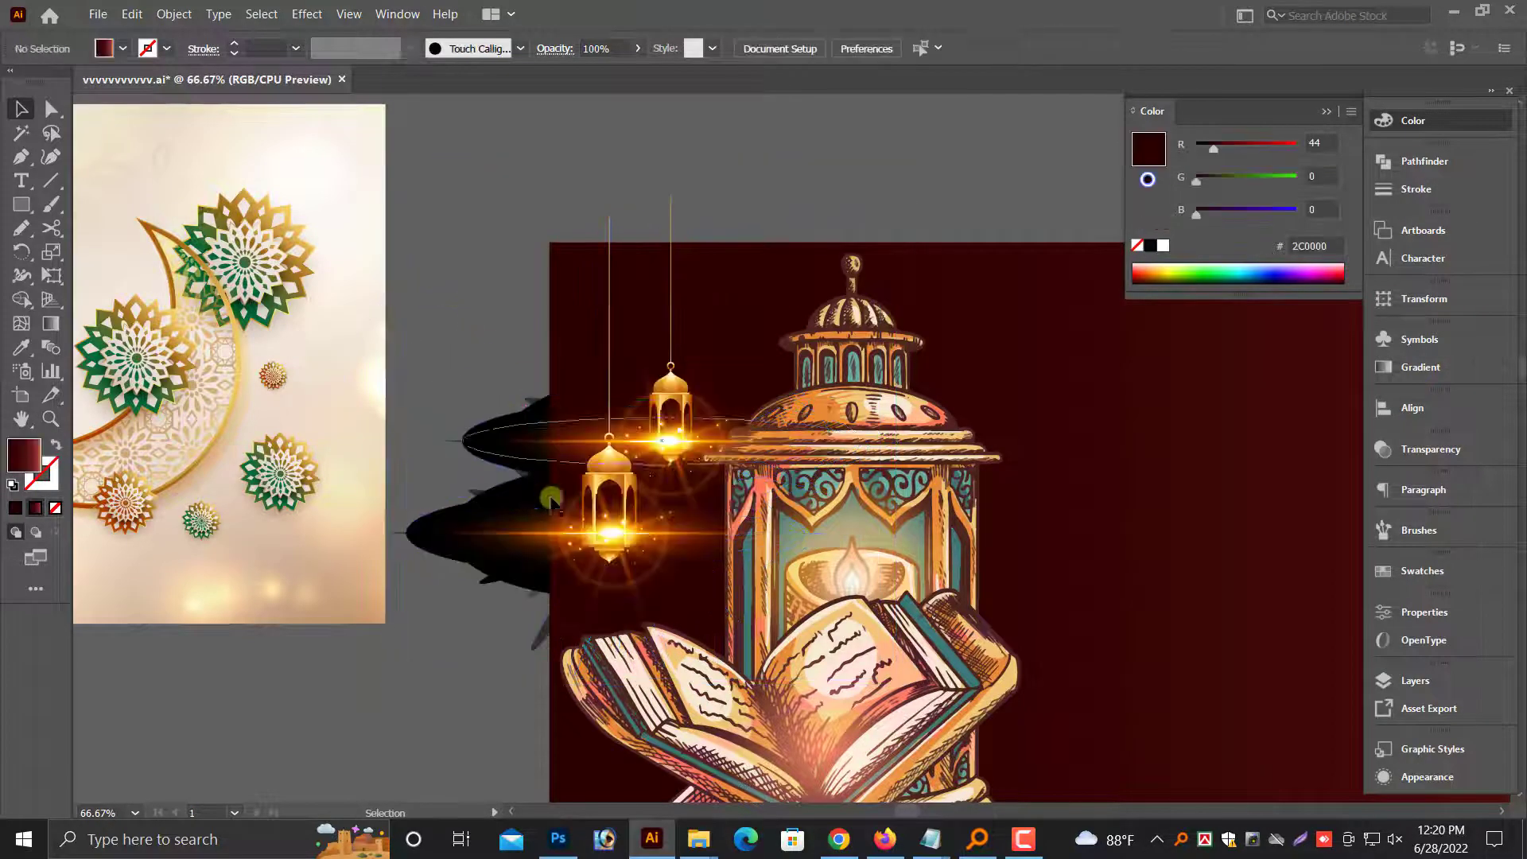
scroll(648, 571, down, 1)
click(648, 574)
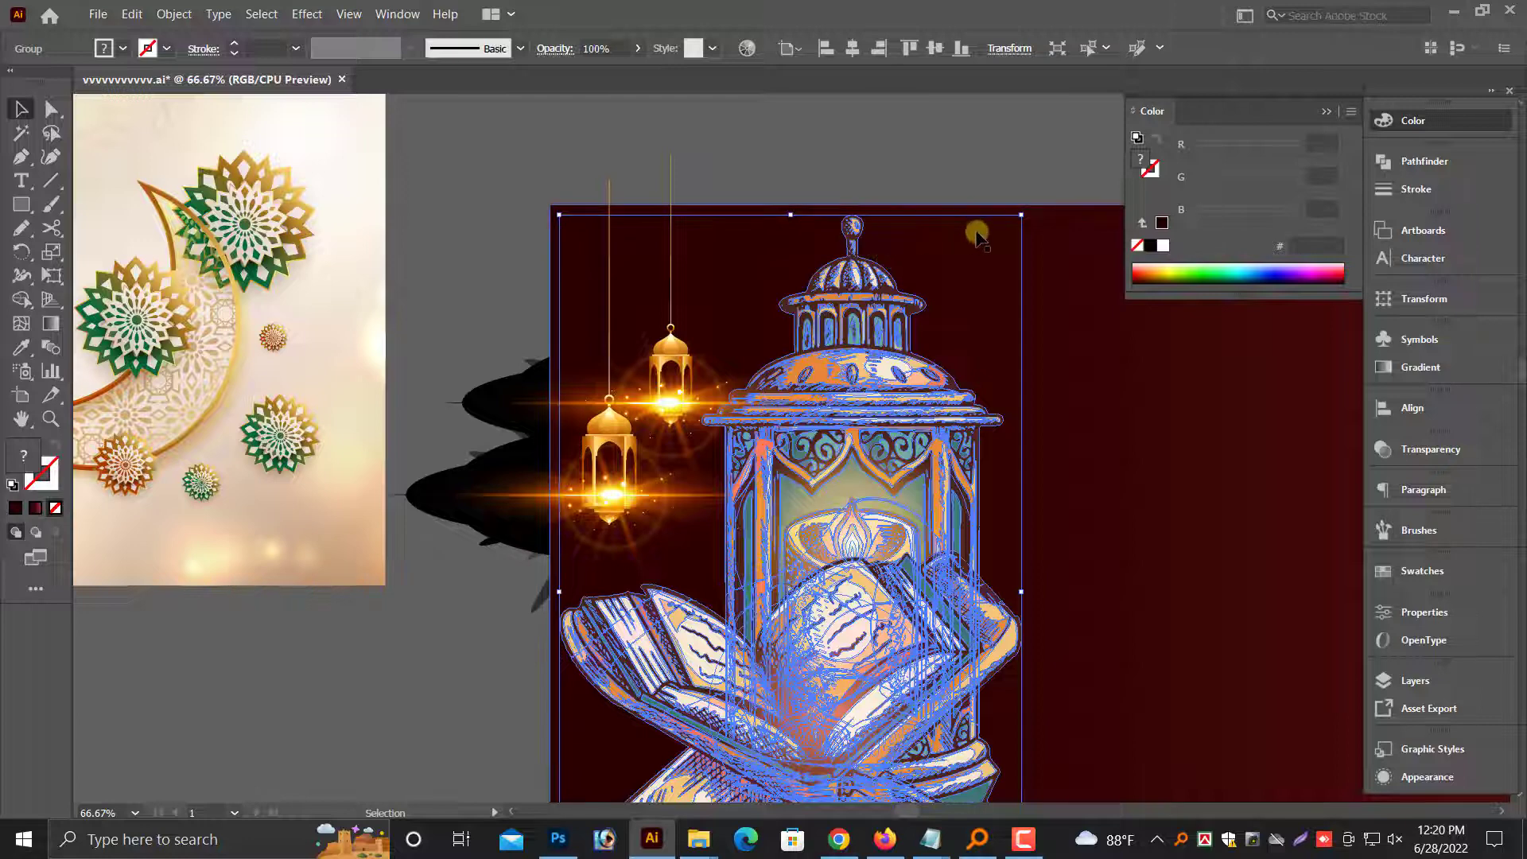
click(460, 238)
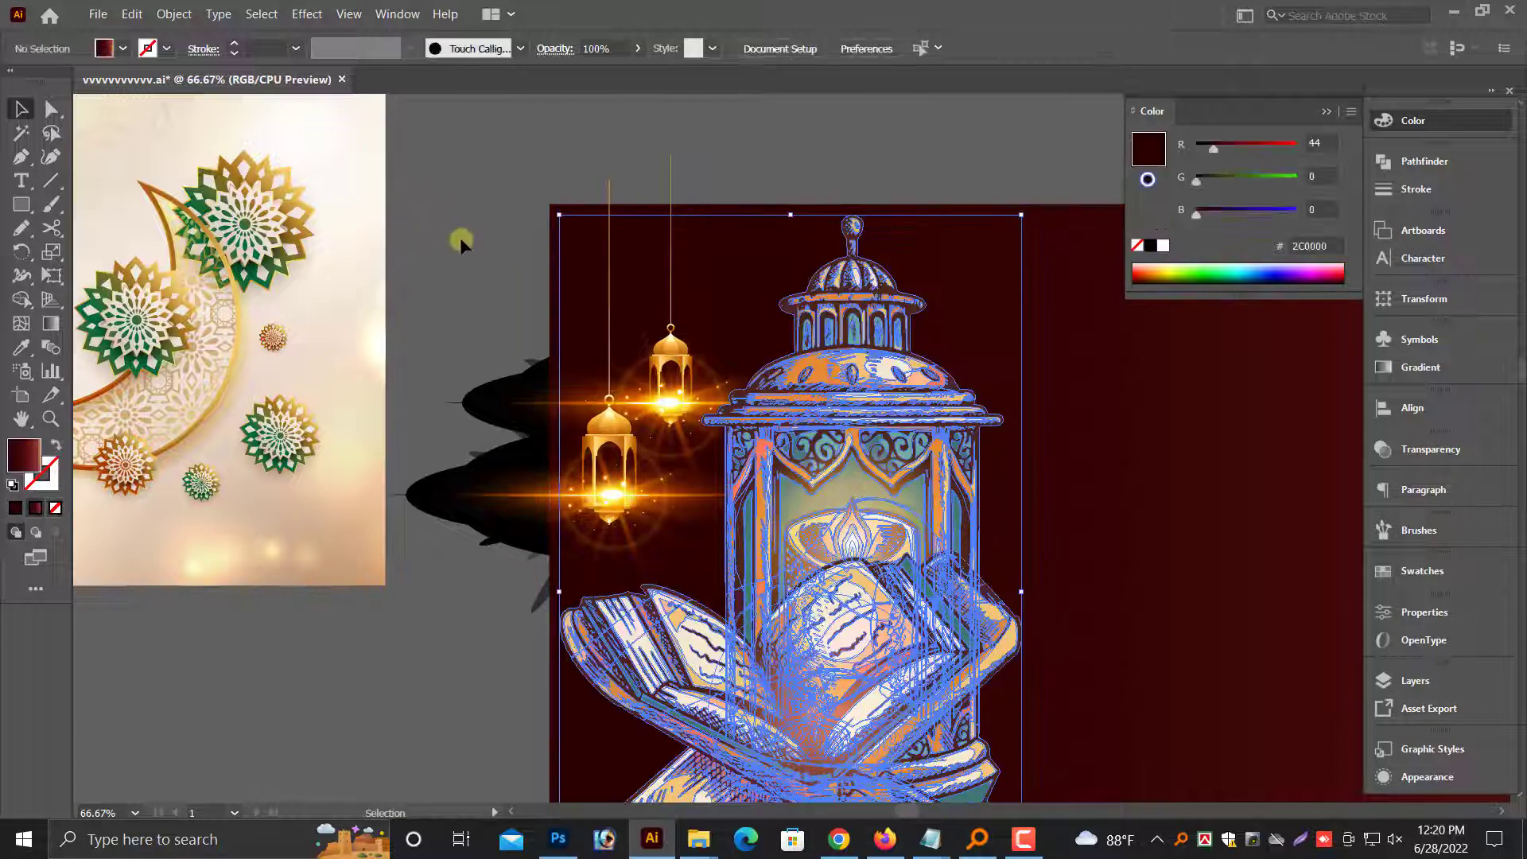
click(655, 519)
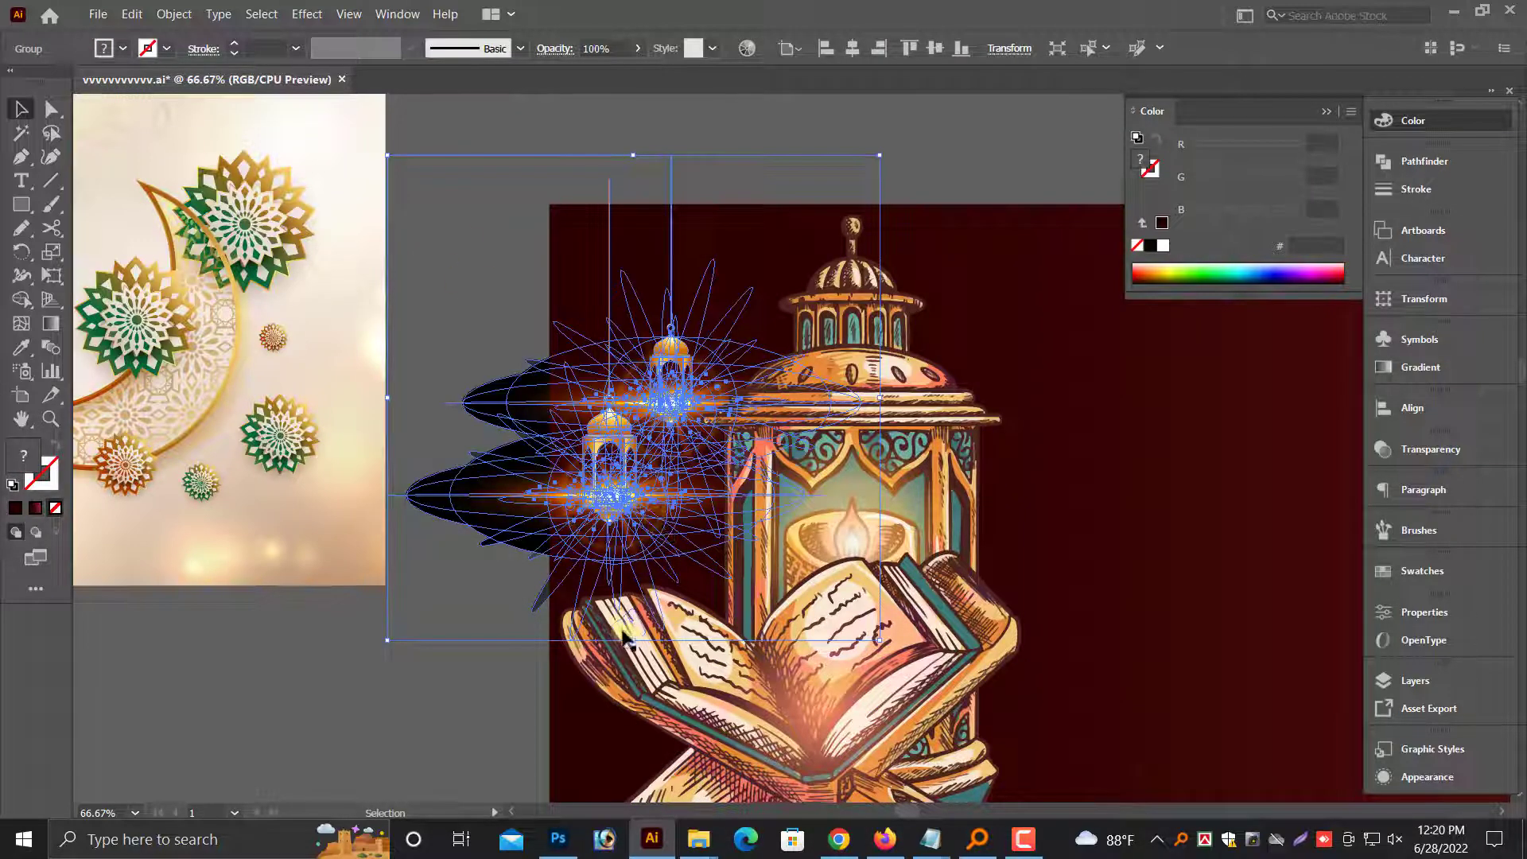
drag(633, 636, 633, 598)
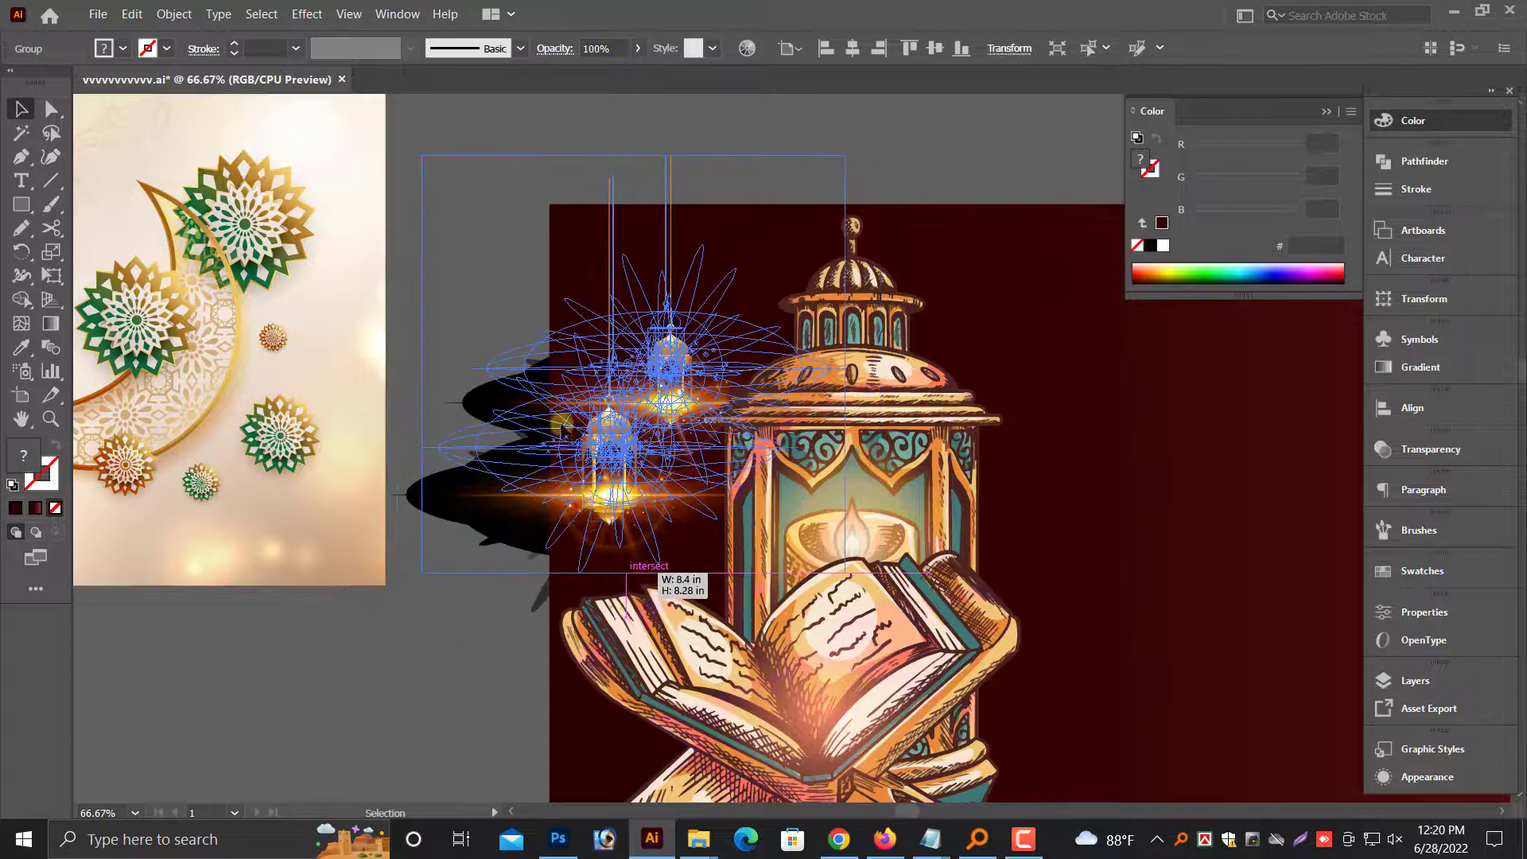
click(461, 326)
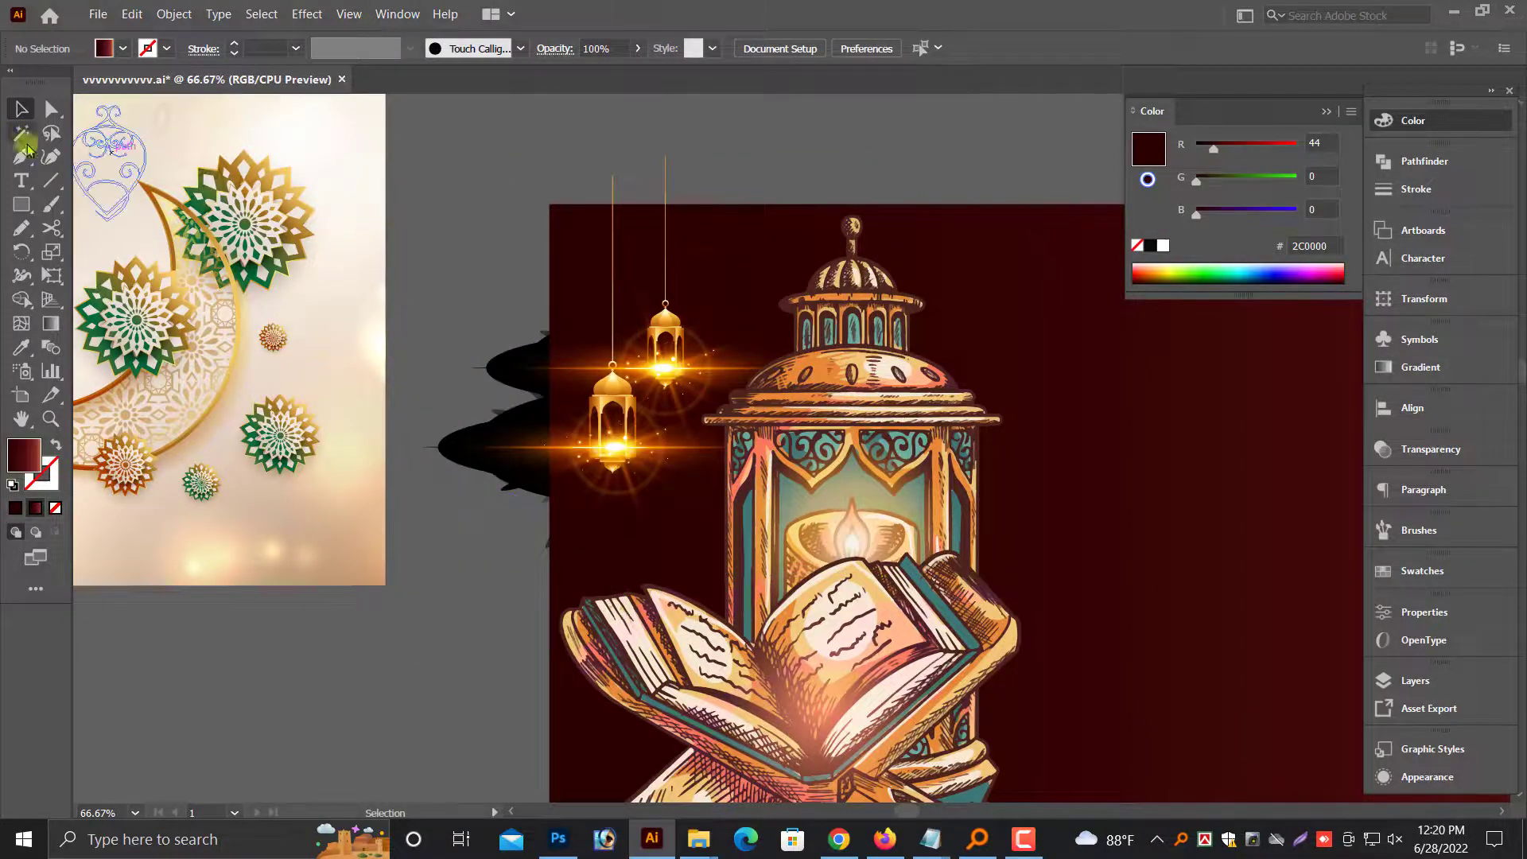
Draw a rectangle over the banner's left side and clip the lanterns and glow to it
click(21, 204)
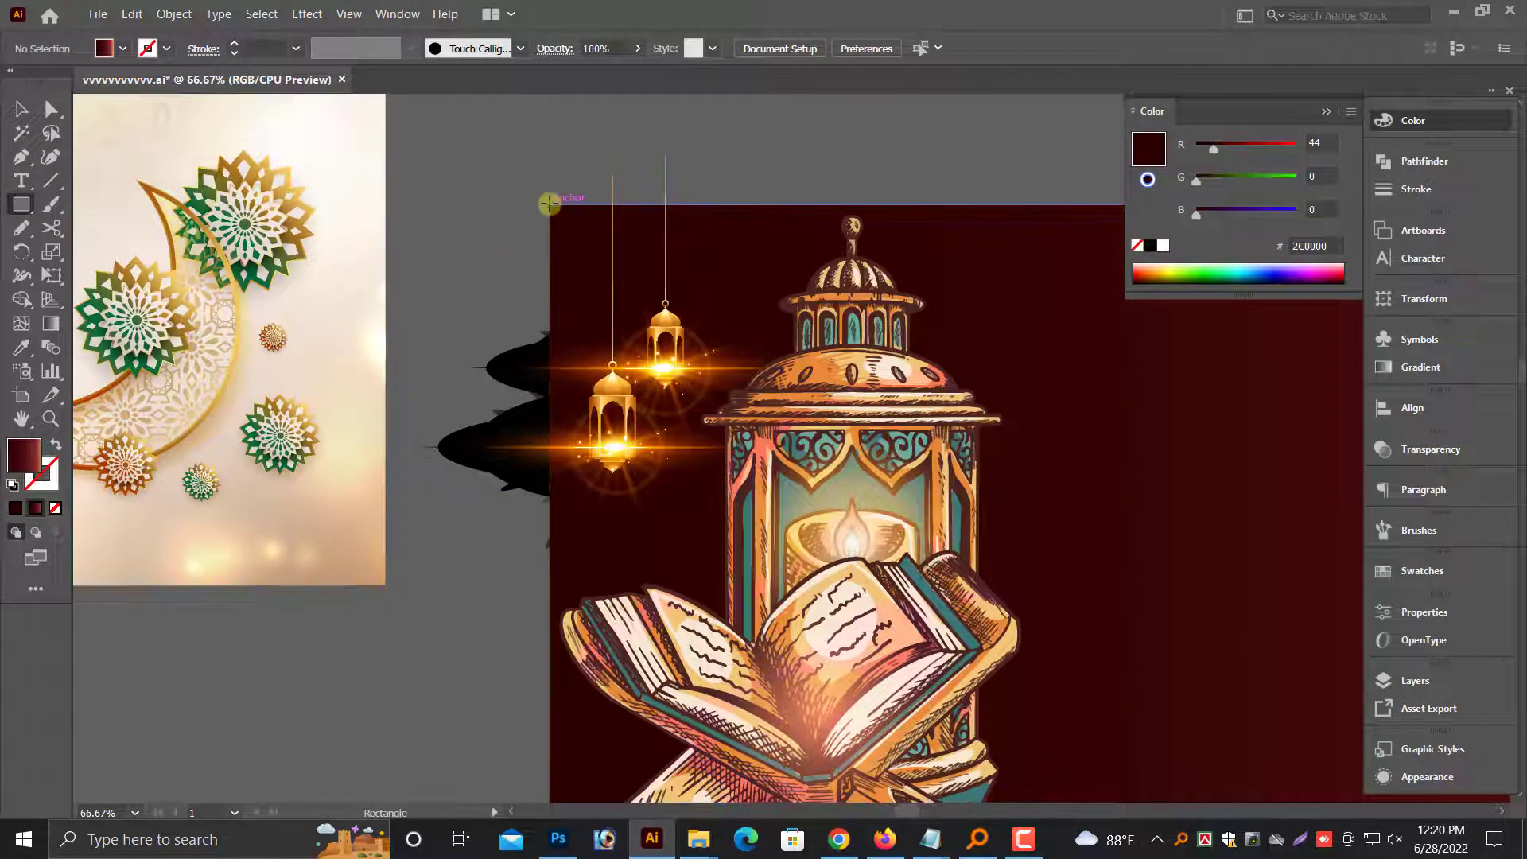
drag(548, 204, 856, 561)
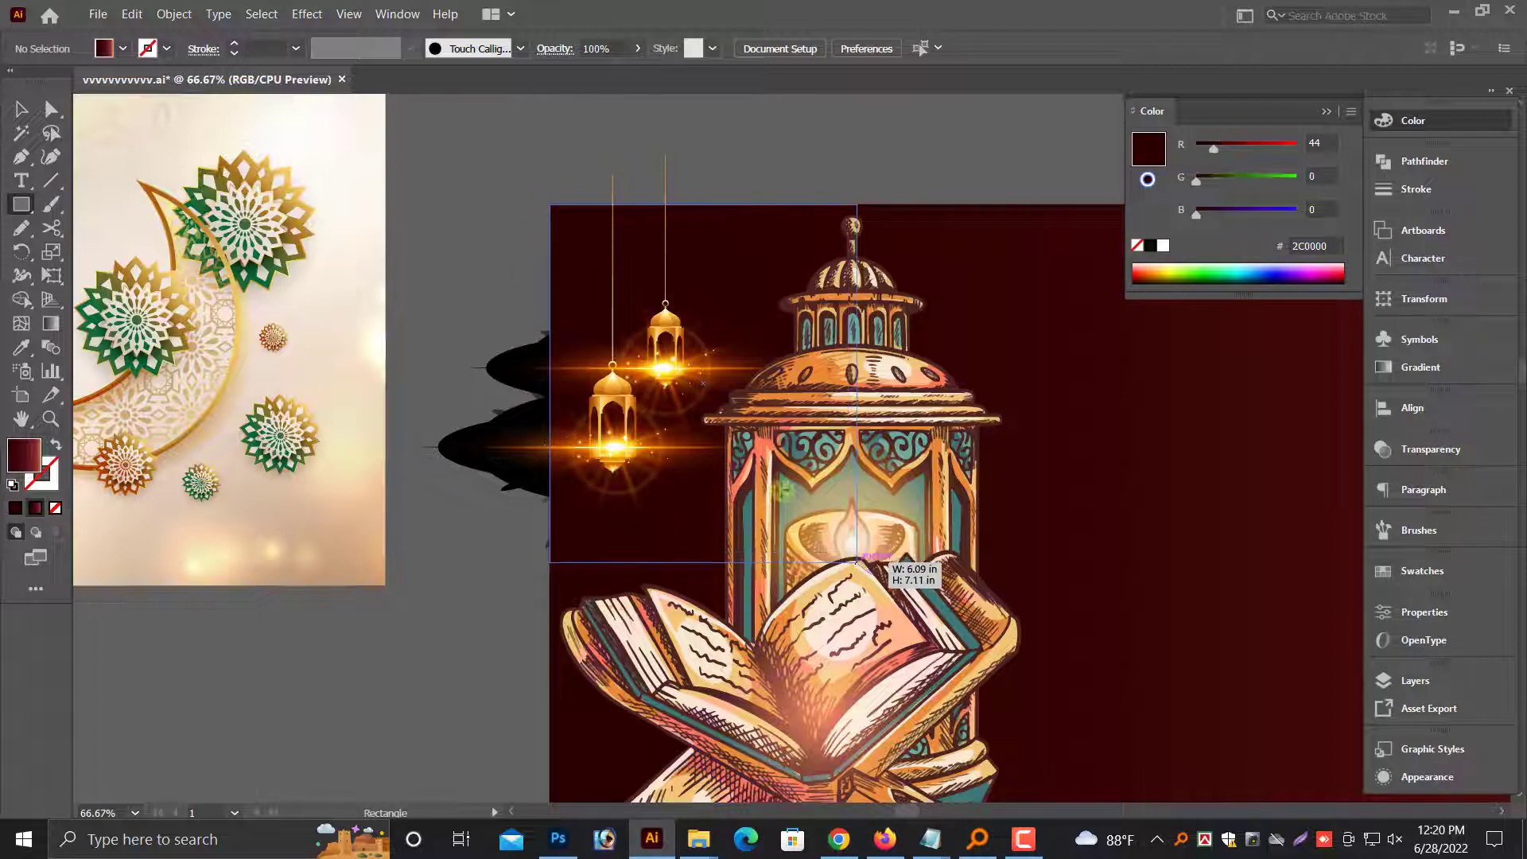
click(21, 109)
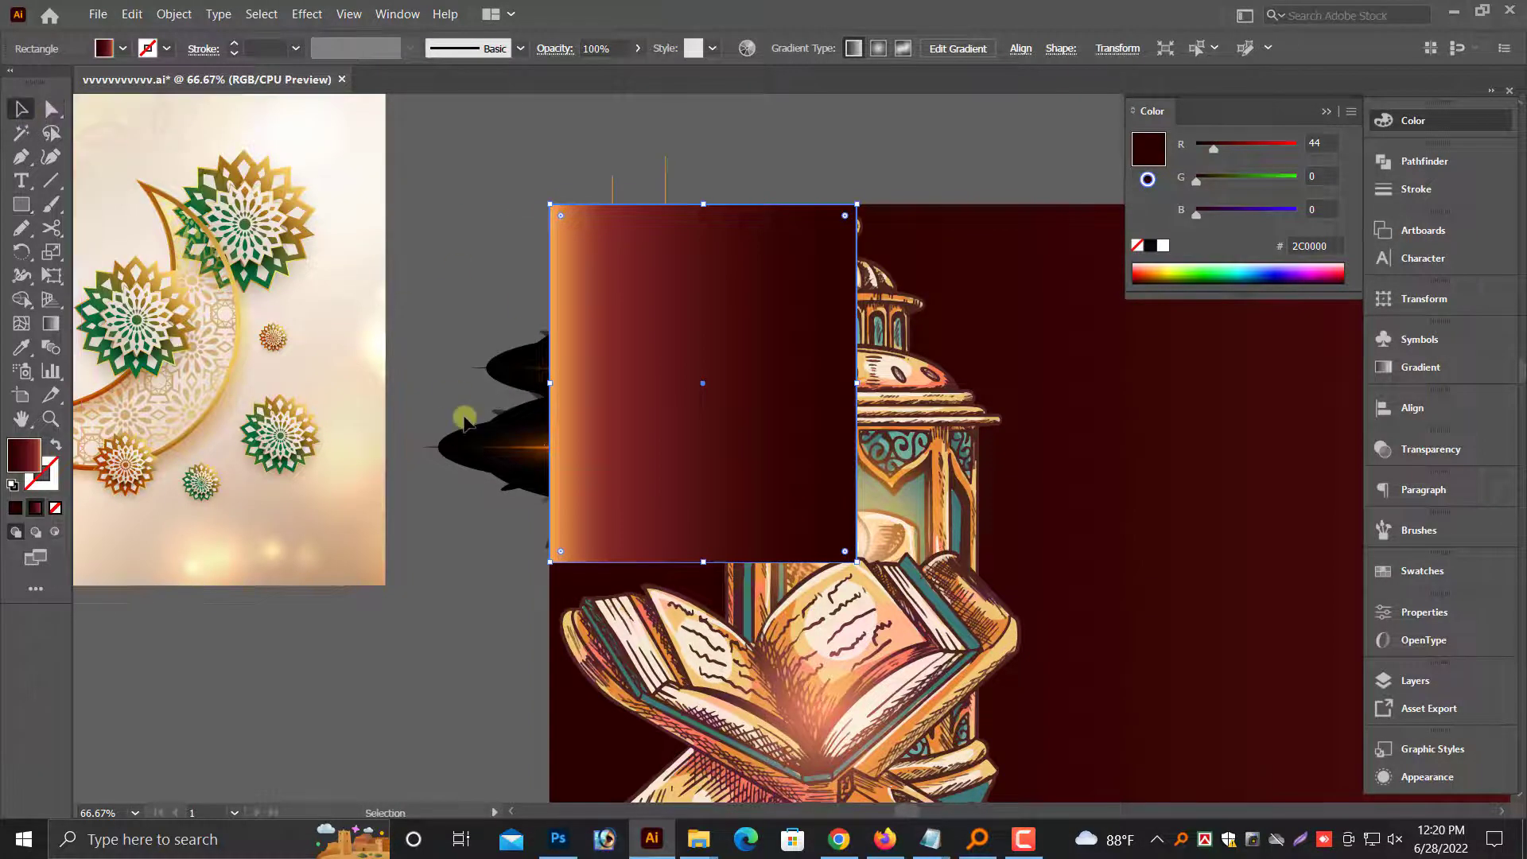
shift+click(513, 440)
right_click(513, 442)
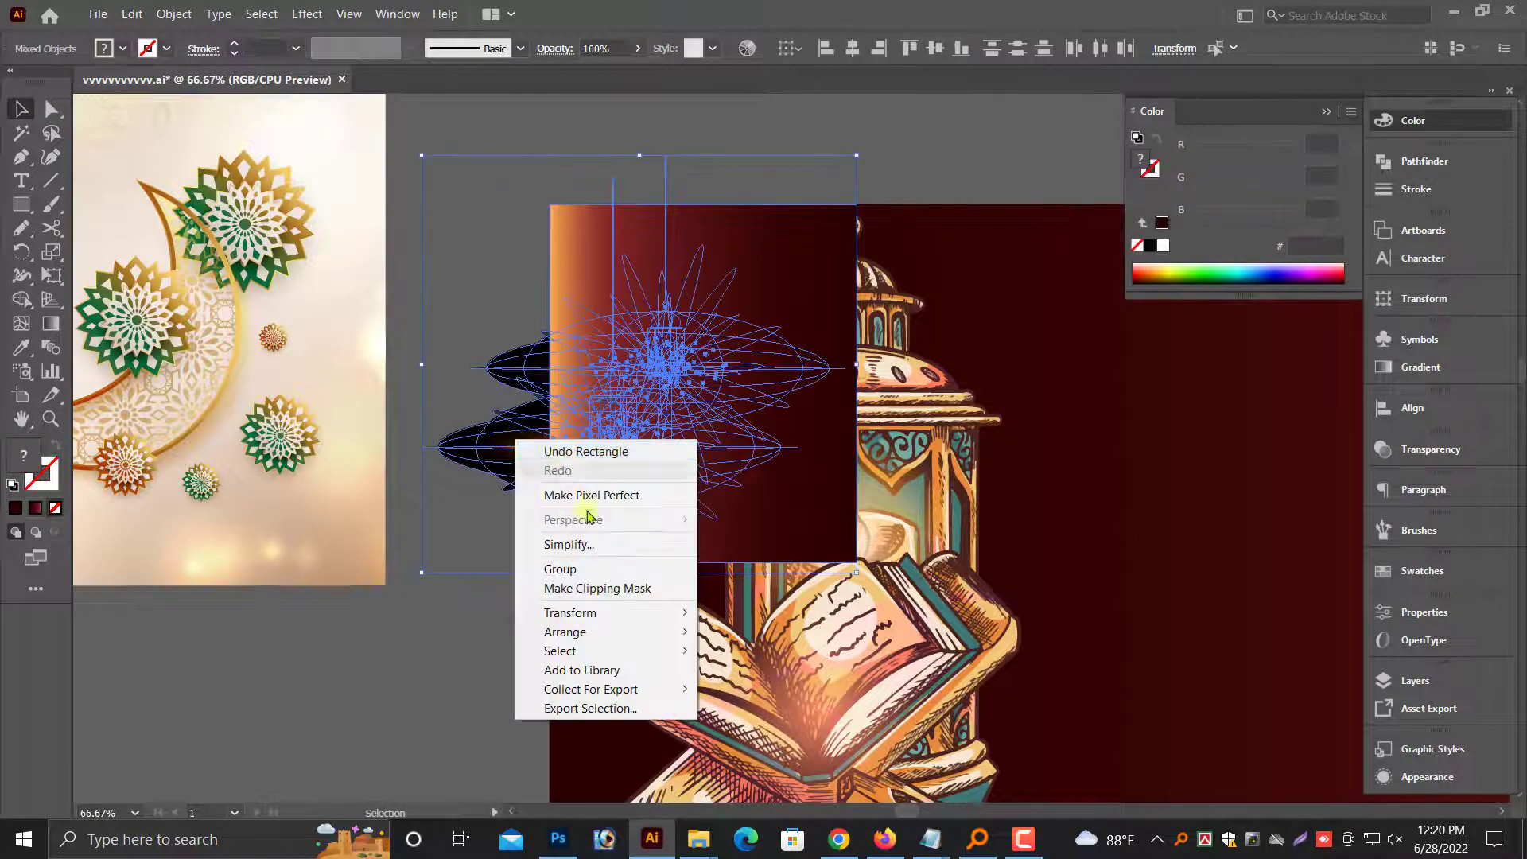
click(590, 588)
click(467, 610)
key(ctrl+minus)
key(ctrl+minus)
key(ctrl+minus)
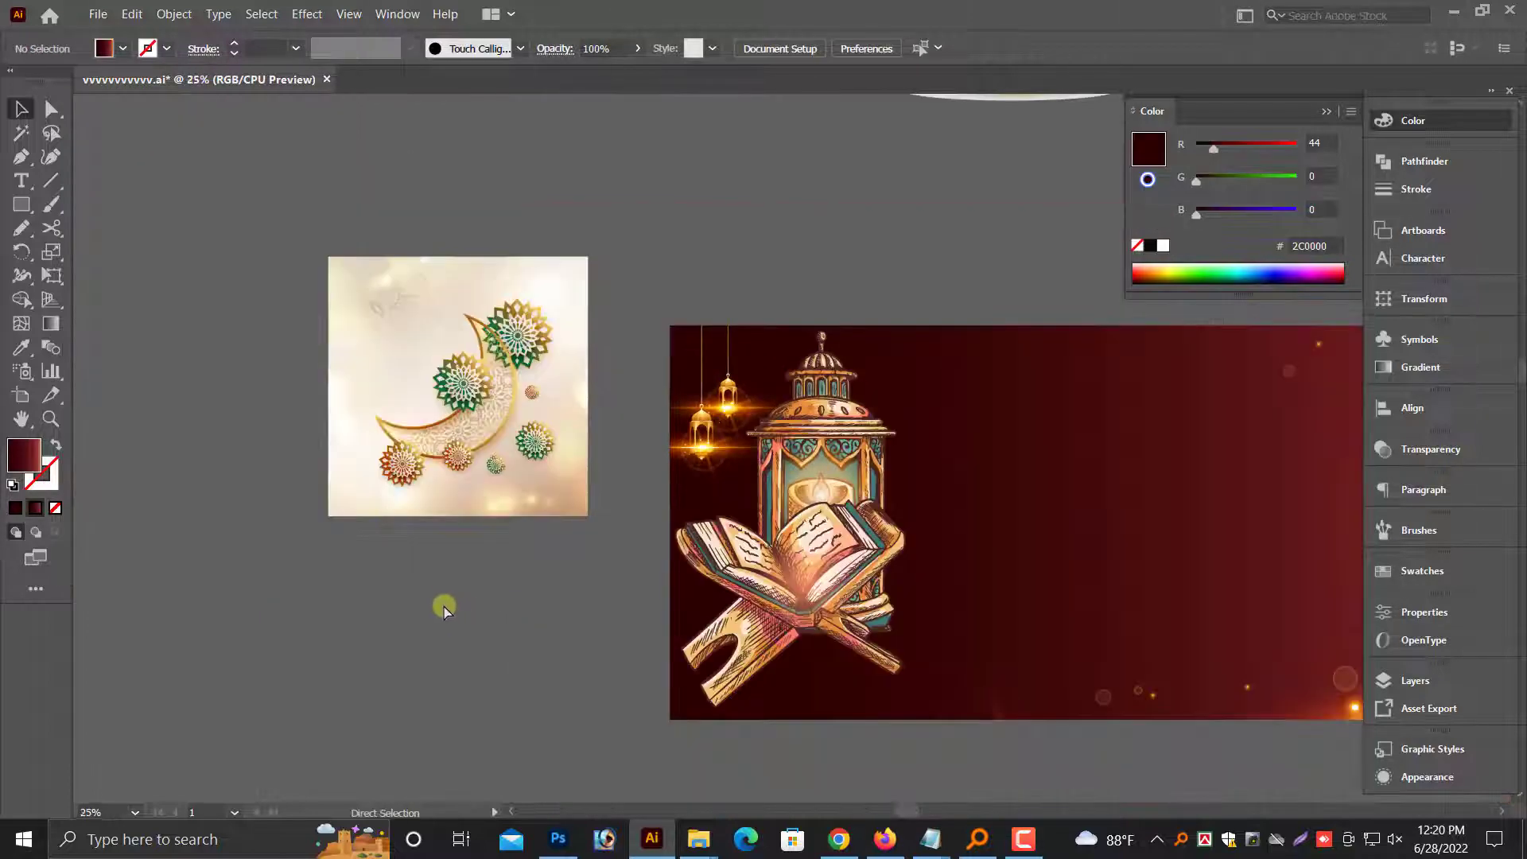
Delete the leftover cream square artwork and navigate the canvas toward the calligraphy
drag(194, 239, 403, 543)
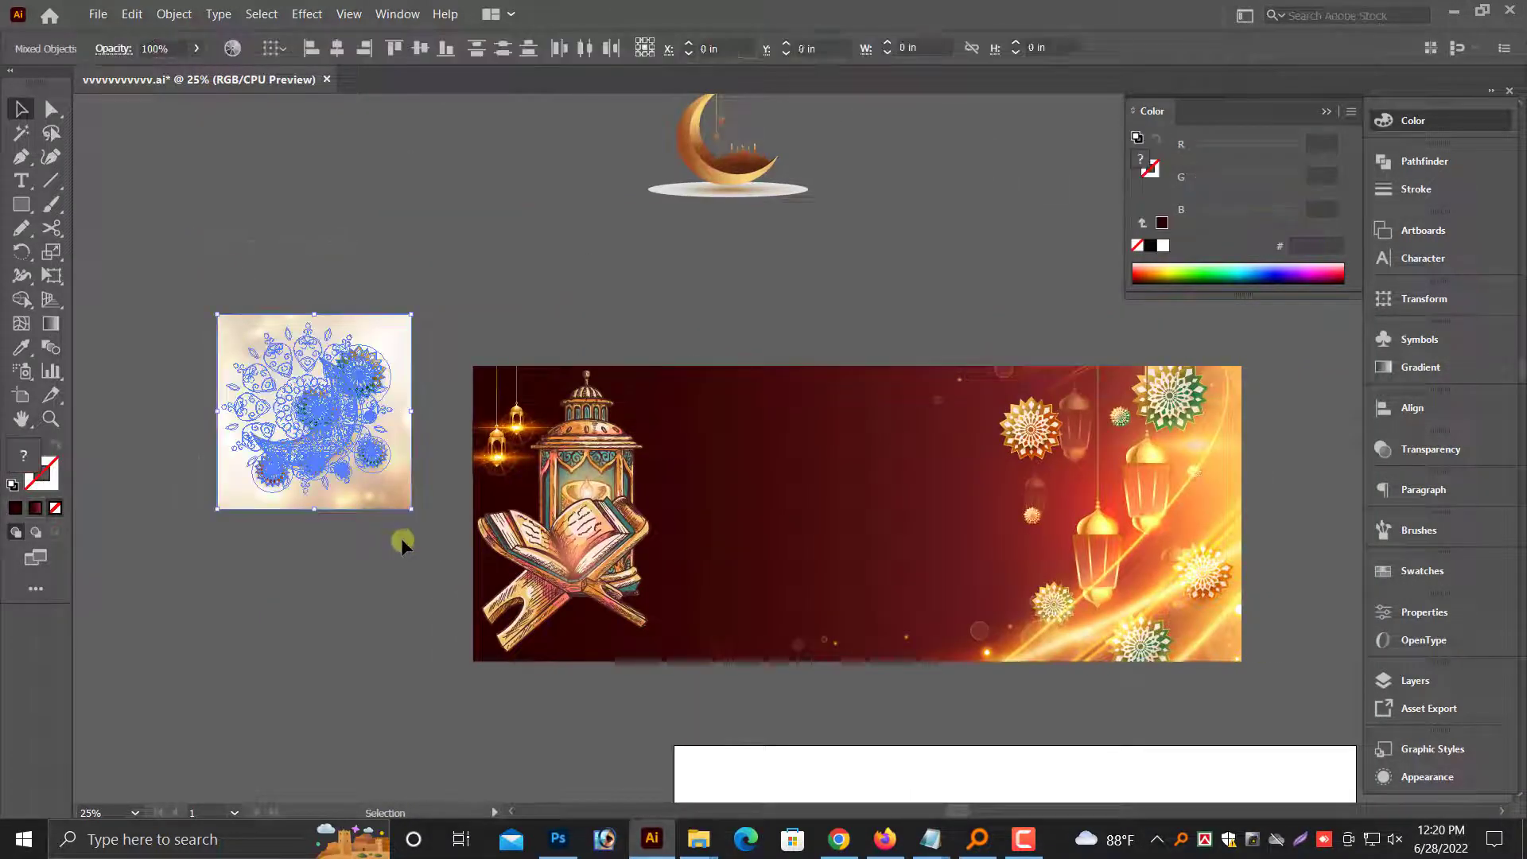
key(Delete)
scroll(619, 446, up, 1)
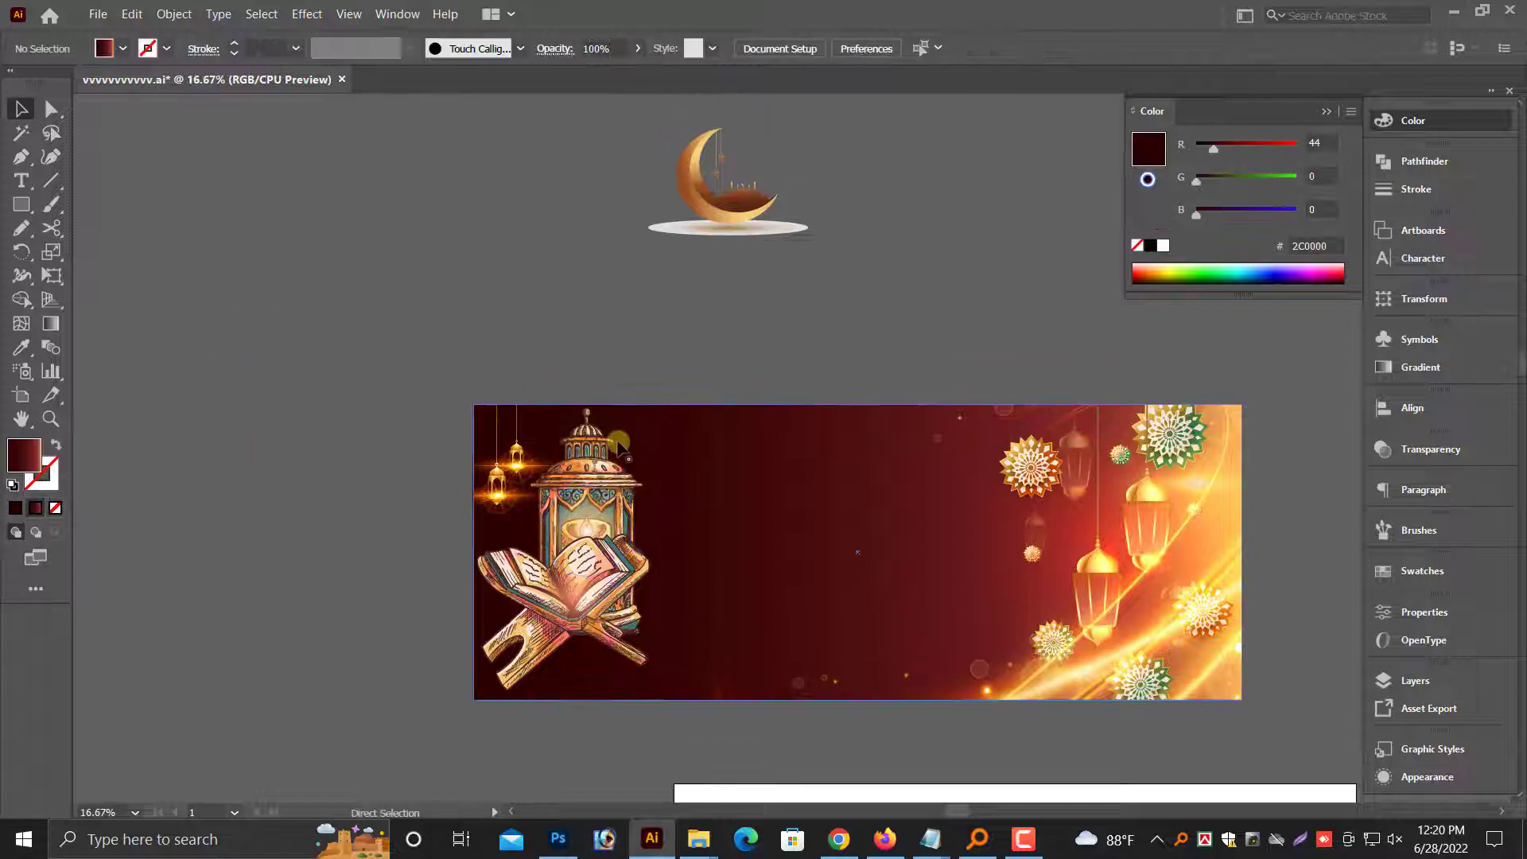
scroll(874, 429, right, 5)
scroll(856, 345, up, 5)
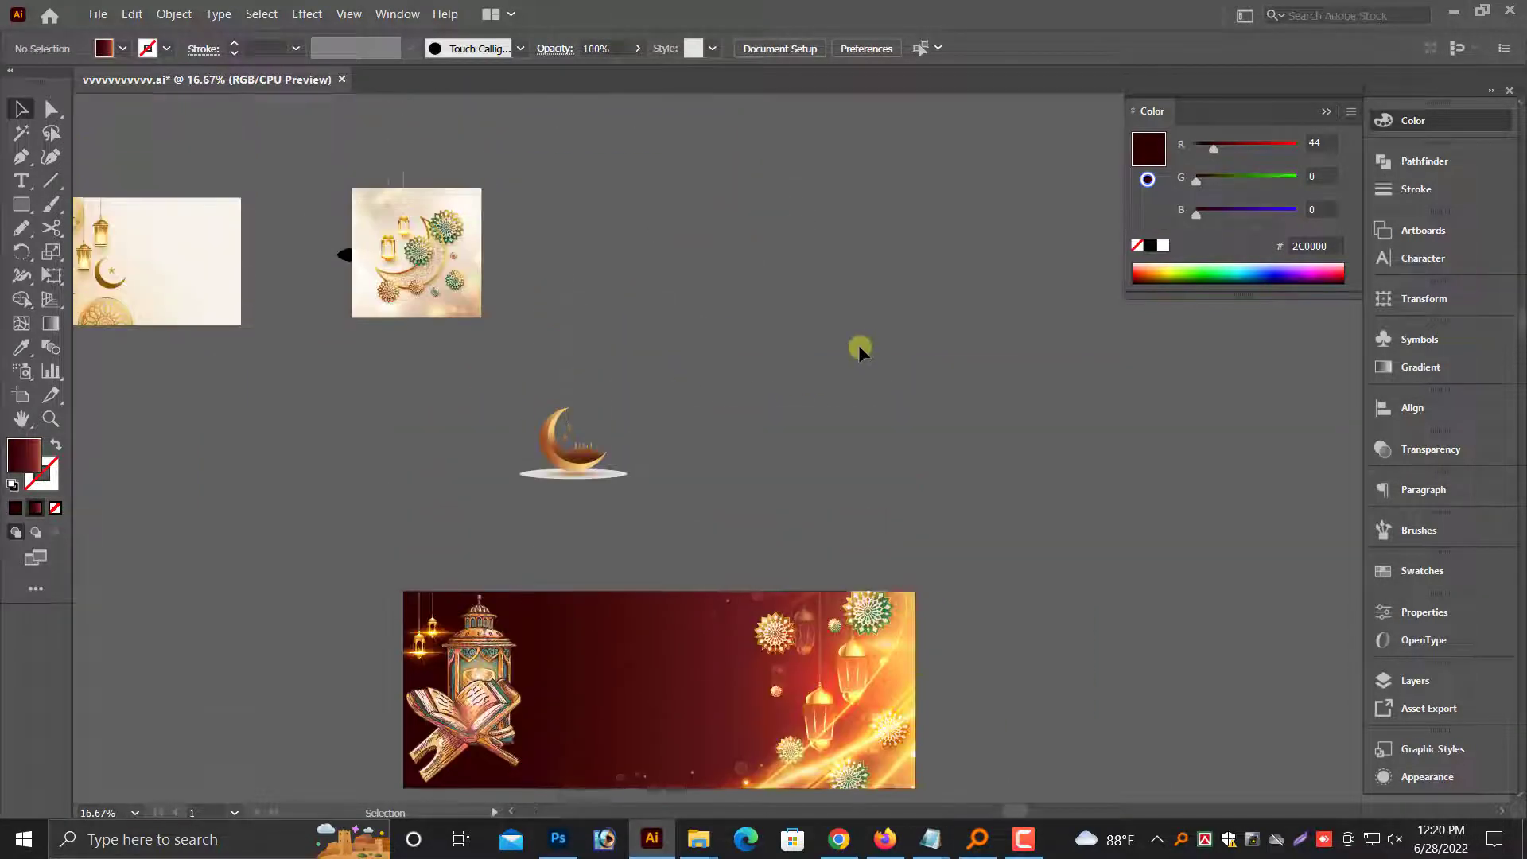
scroll(857, 345, down, 1)
scroll(858, 345, up, 1)
scroll(857, 345, up, 2)
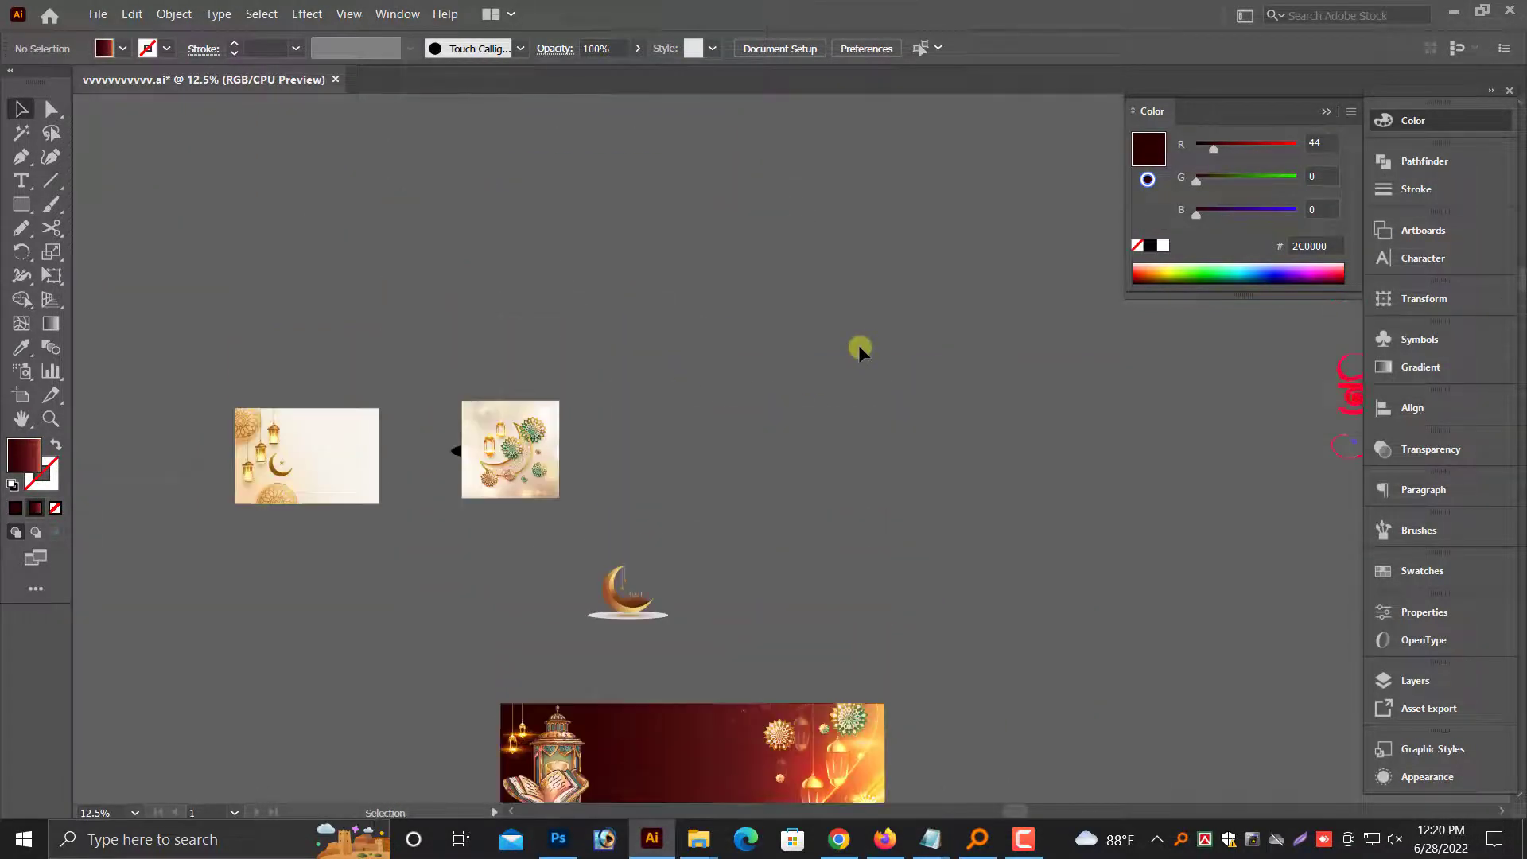
scroll(858, 345, down, 3)
scroll(852, 342, down, 1)
scroll(579, 478, up, 1)
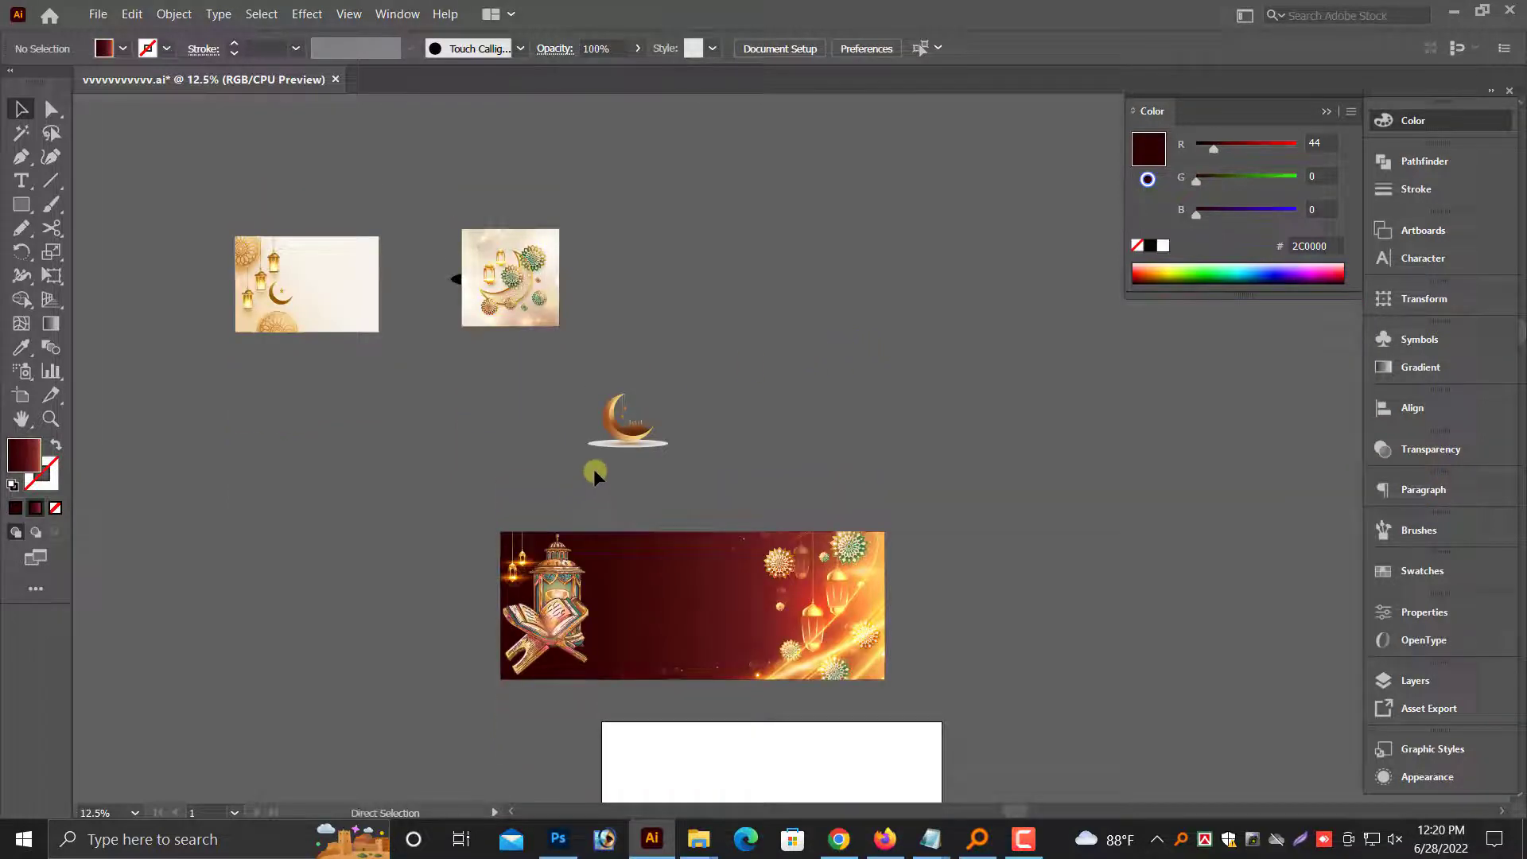
scroll(594, 469, down, 1)
scroll(827, 460, up, 2)
scroll(1142, 470, up, 2)
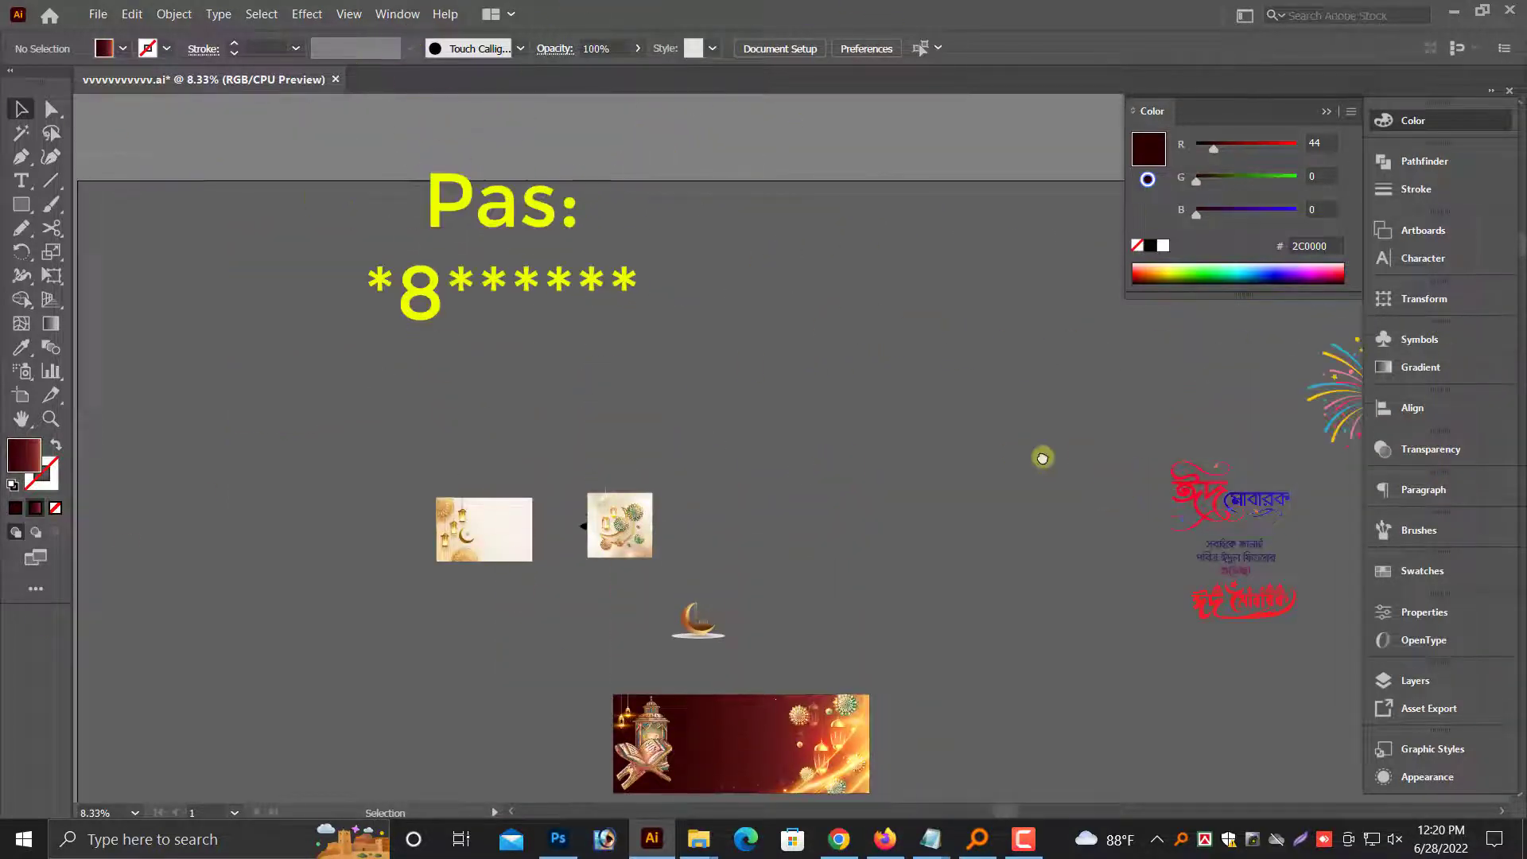
Drag the Bengali Eid Mubarak calligraphy group closer to the red banner
drag(1043, 458, 986, 393)
drag(1156, 450, 914, 541)
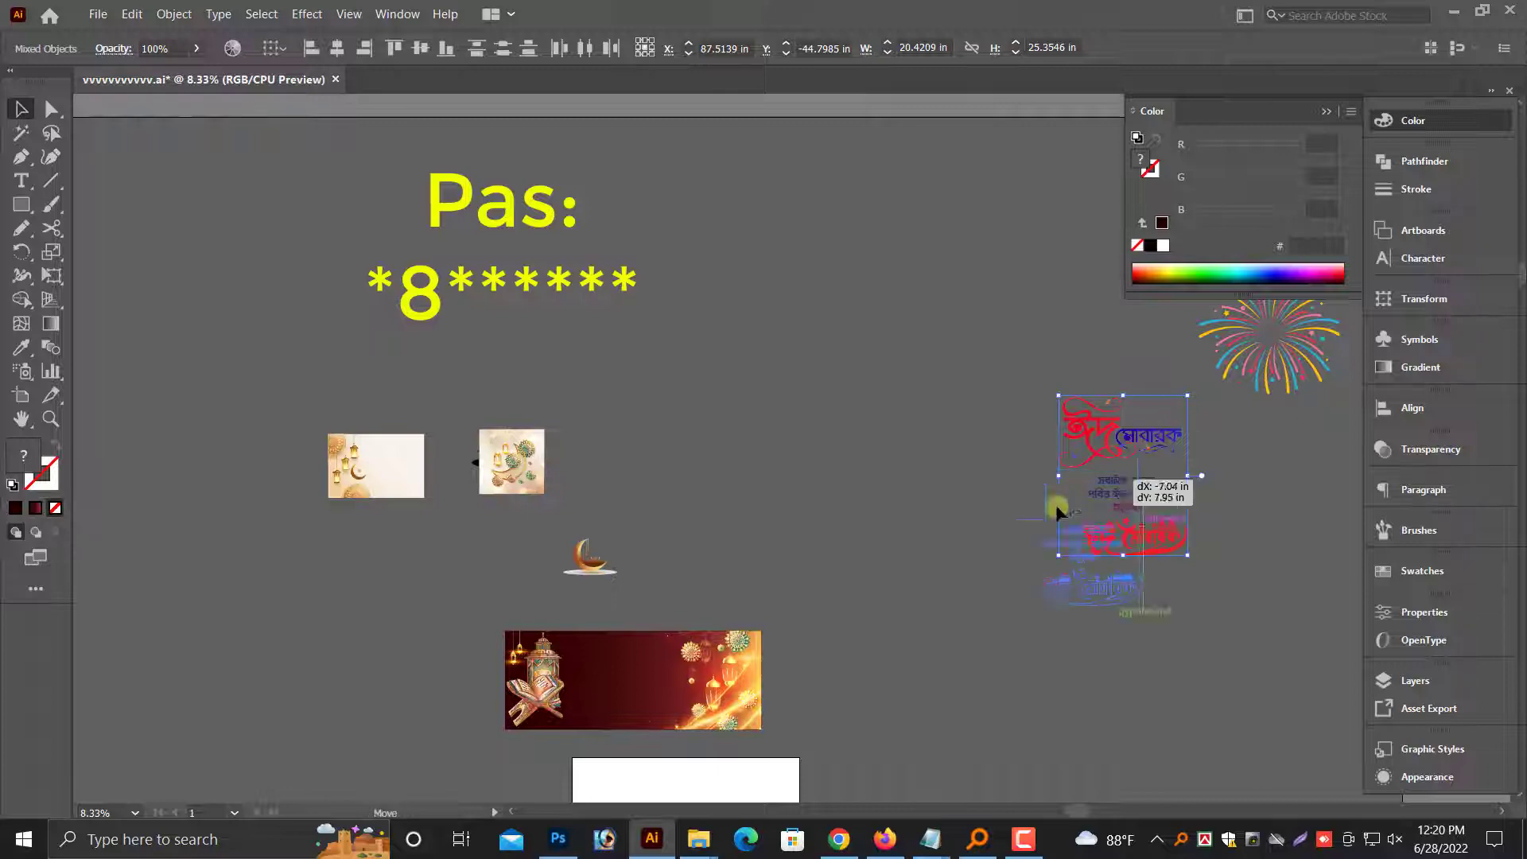
click(429, 556)
scroll(620, 679, up, 5)
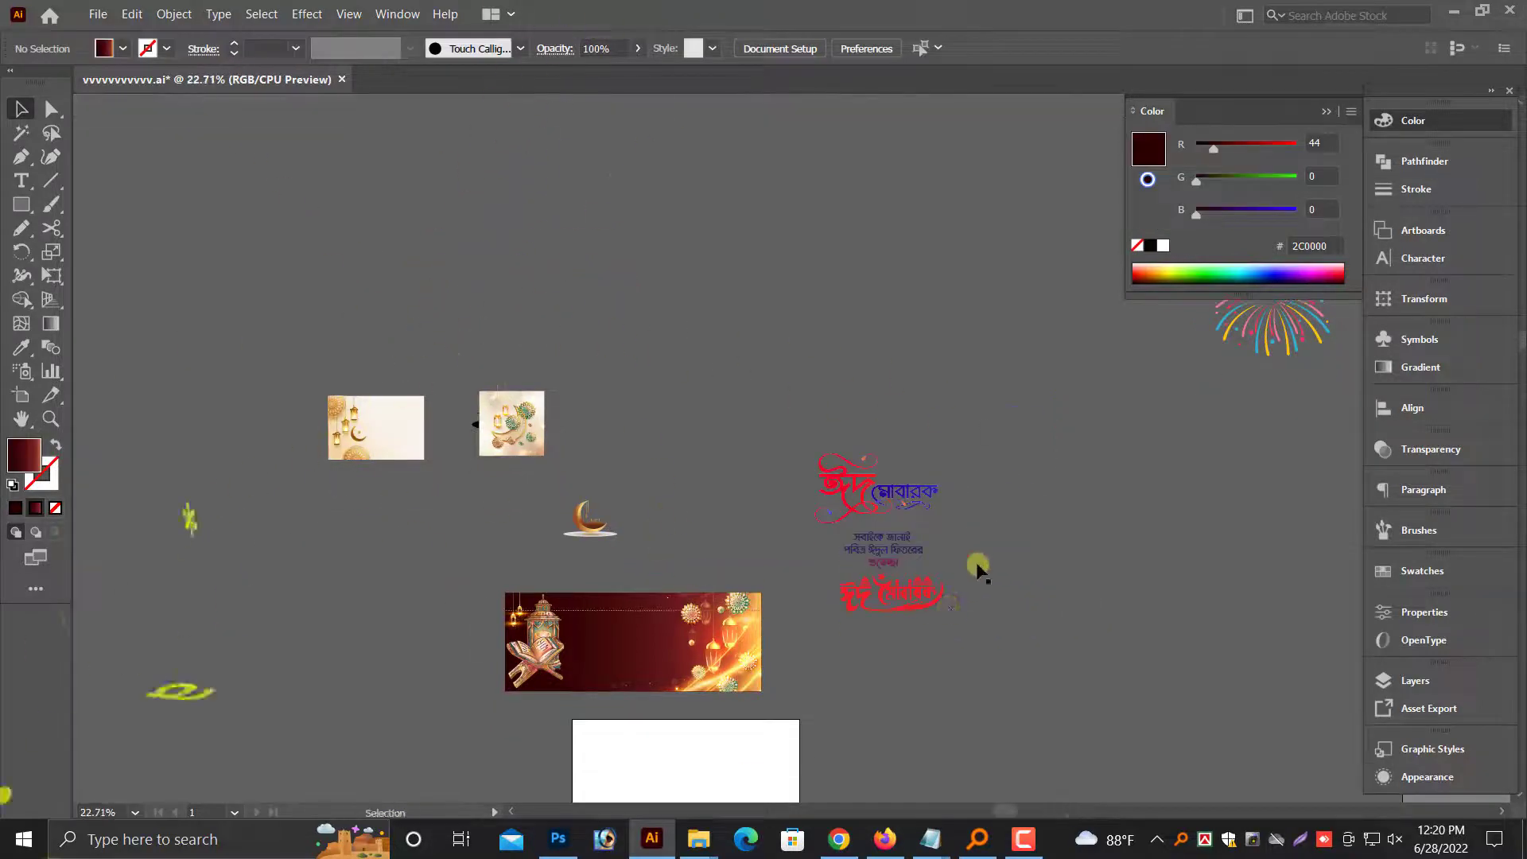
drag(1281, 456, 1039, 449)
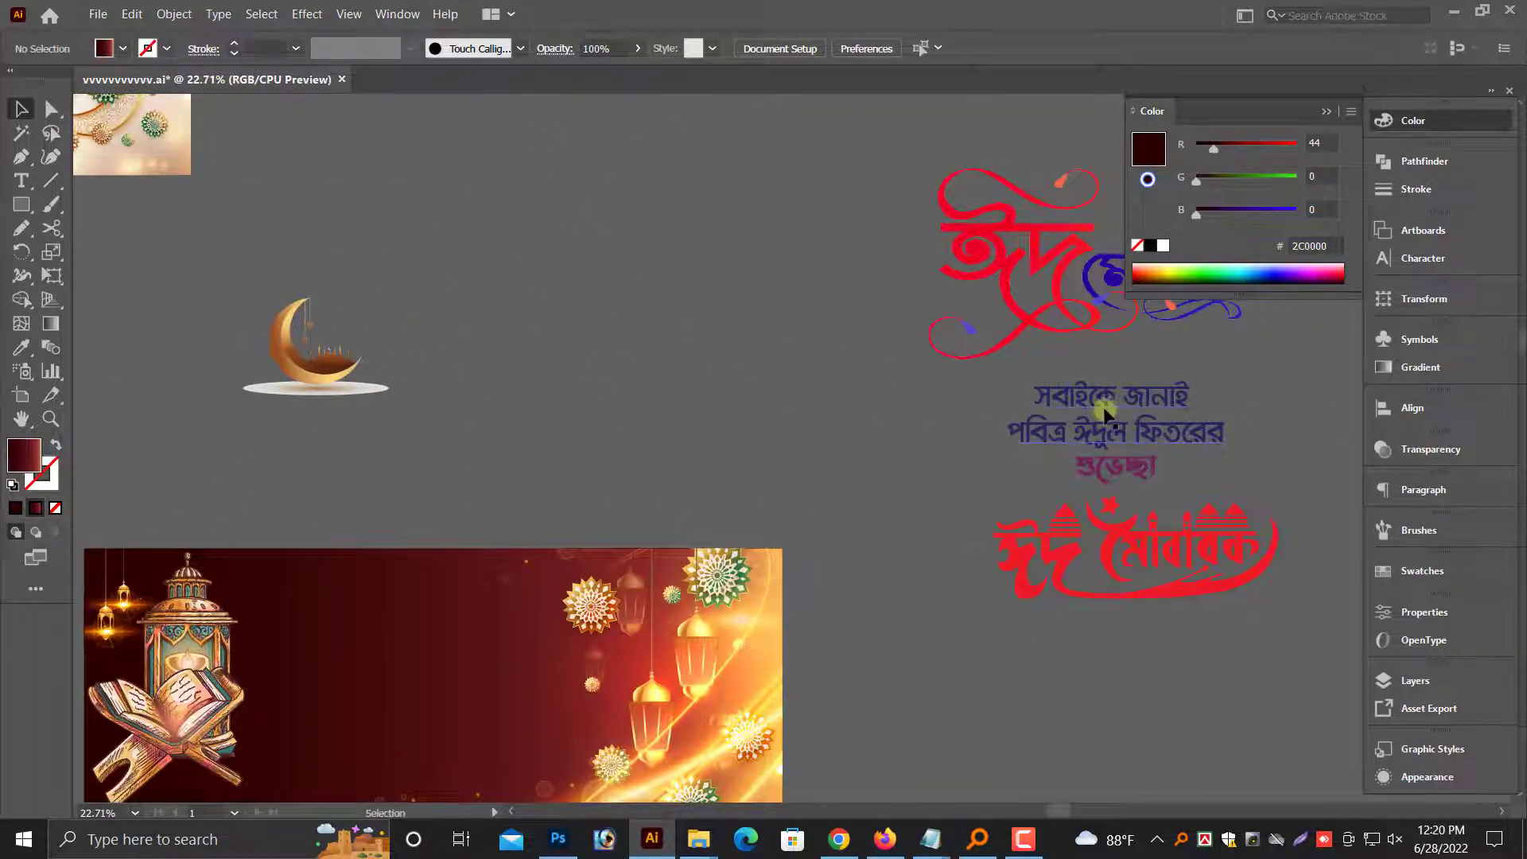
Move the Bengali greeting text onto the red banner and make it white
click(1106, 412)
double_click(1021, 432)
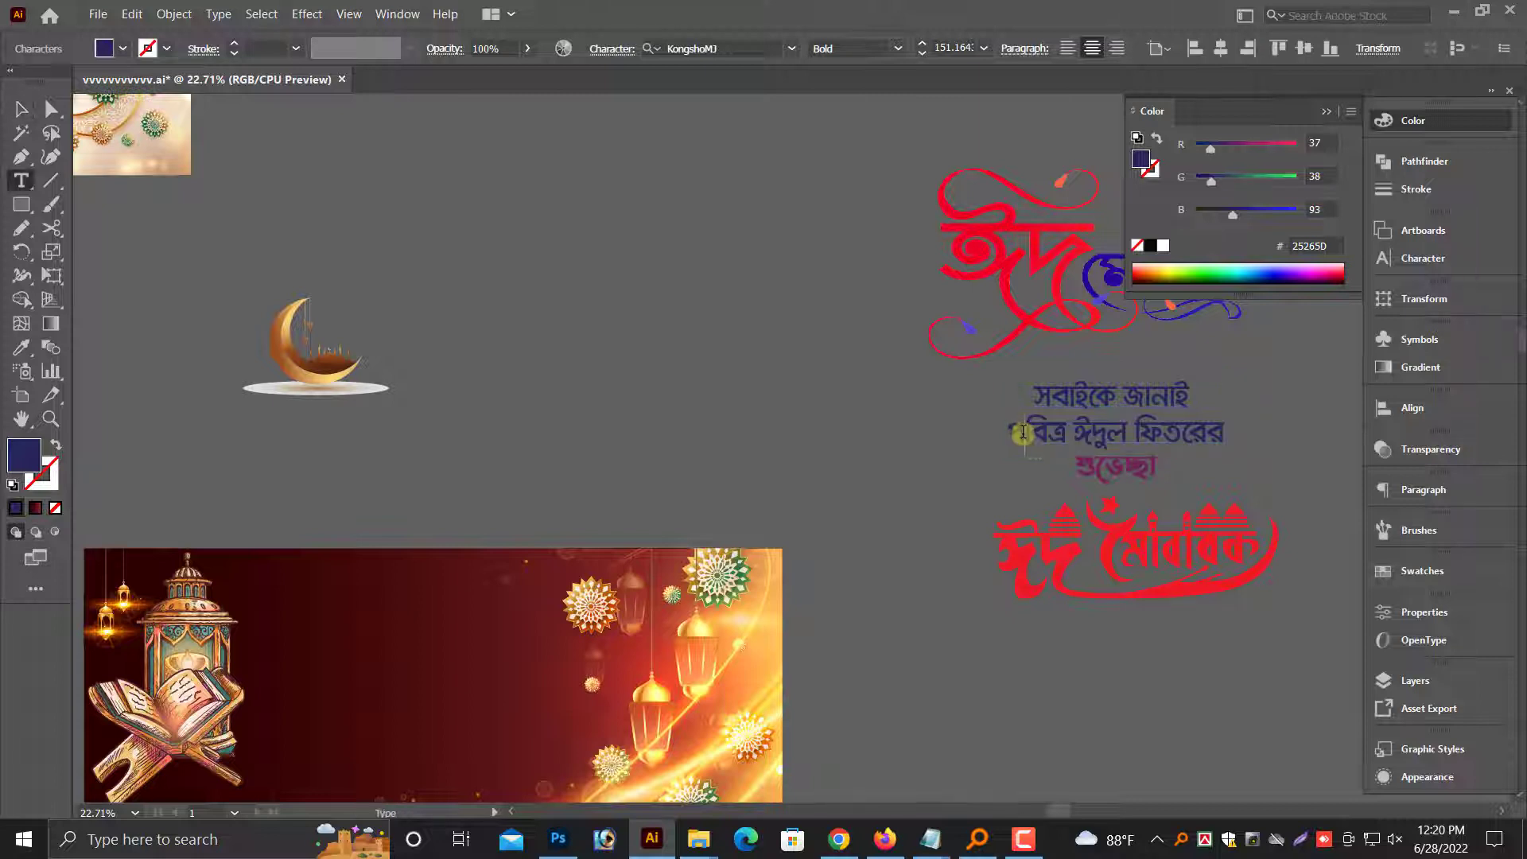
key(BackSpace)
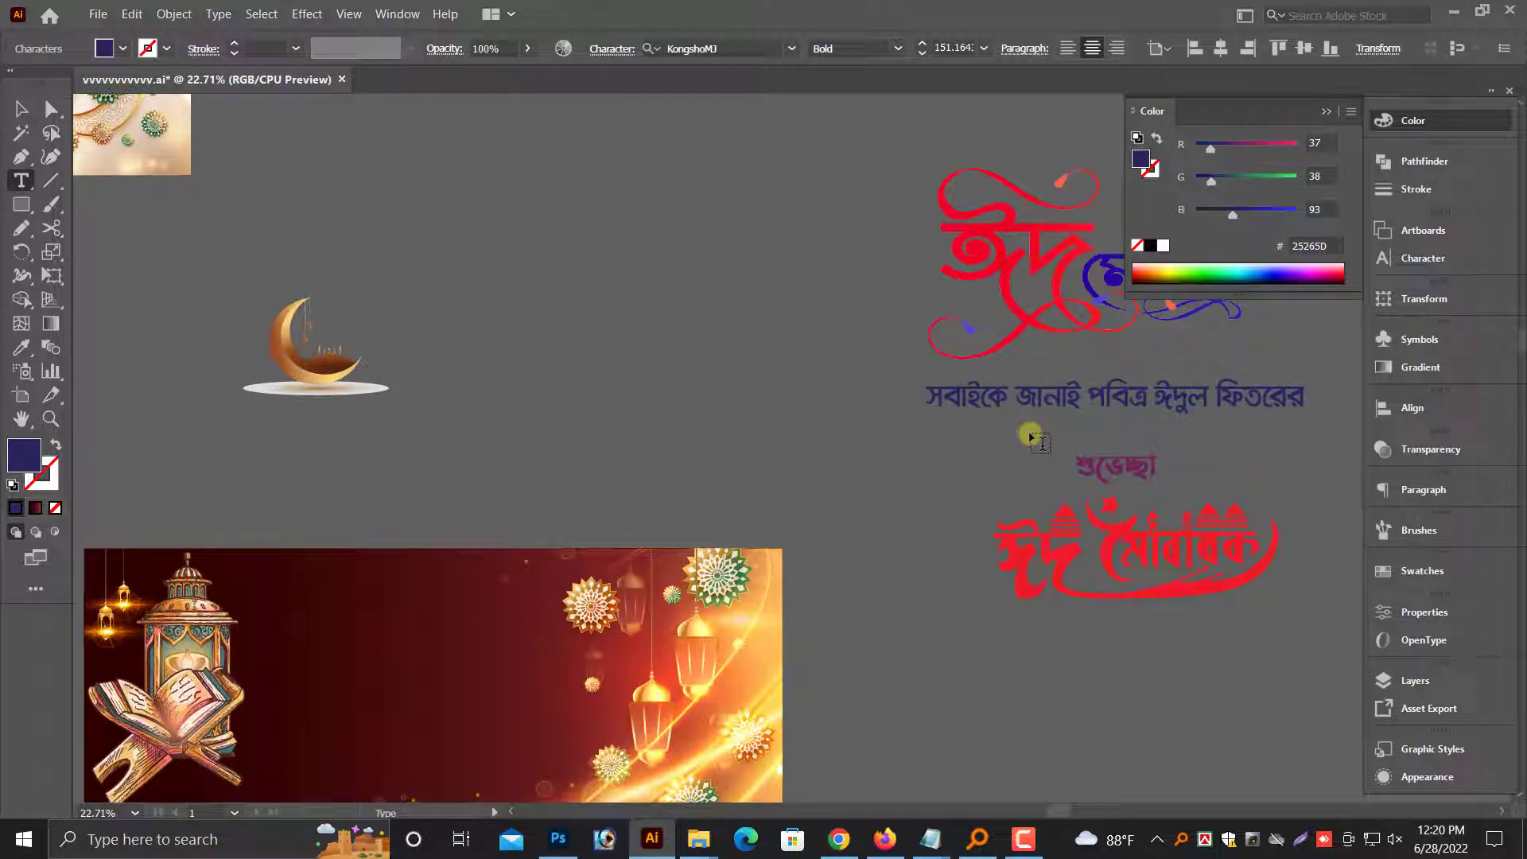
key(Escape)
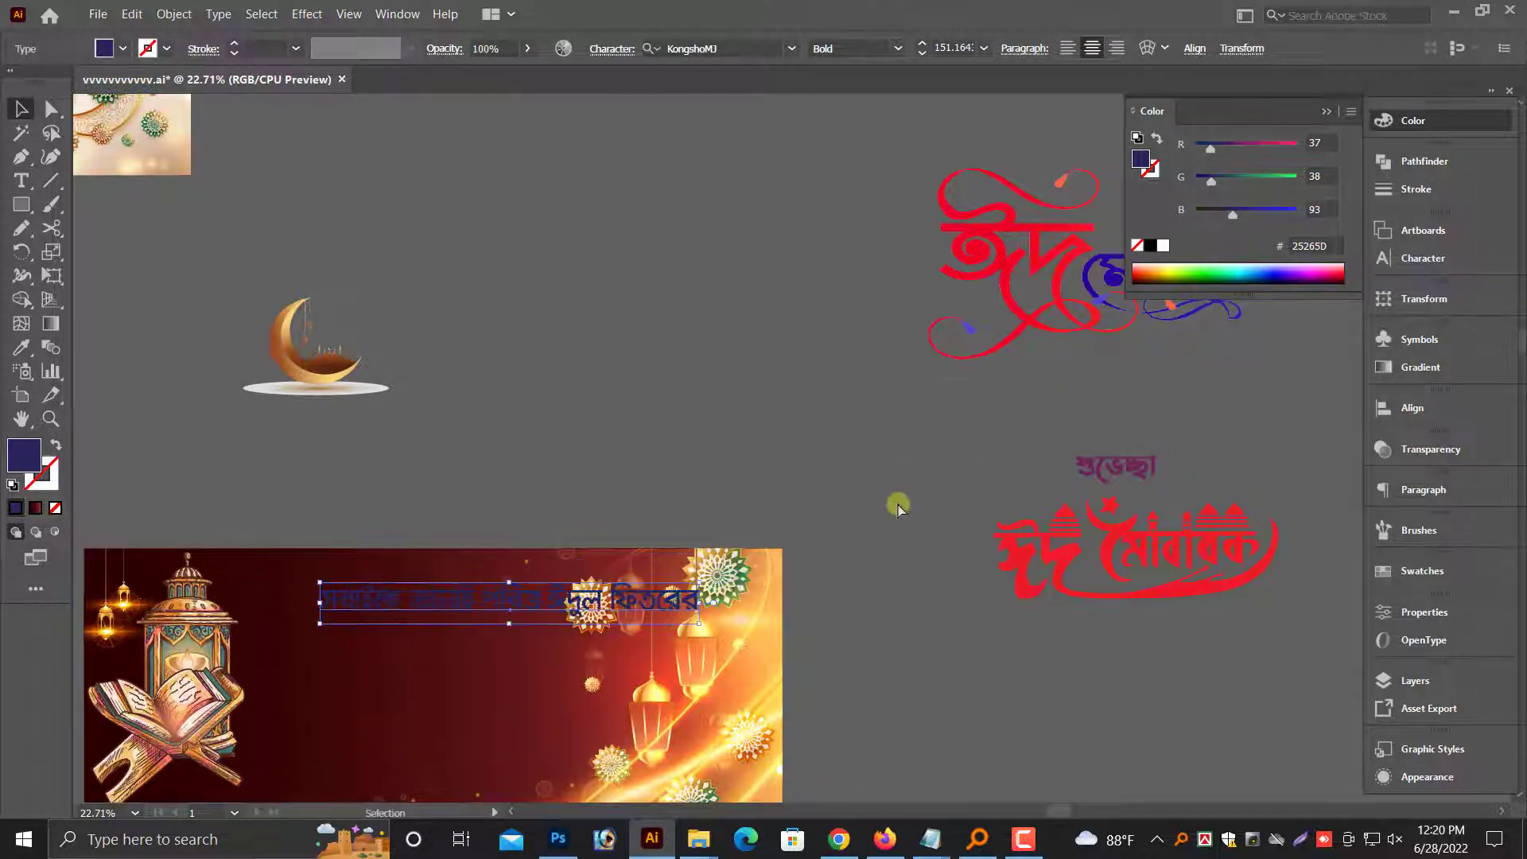
key(ctrl+z)
drag(943, 441, 1139, 449)
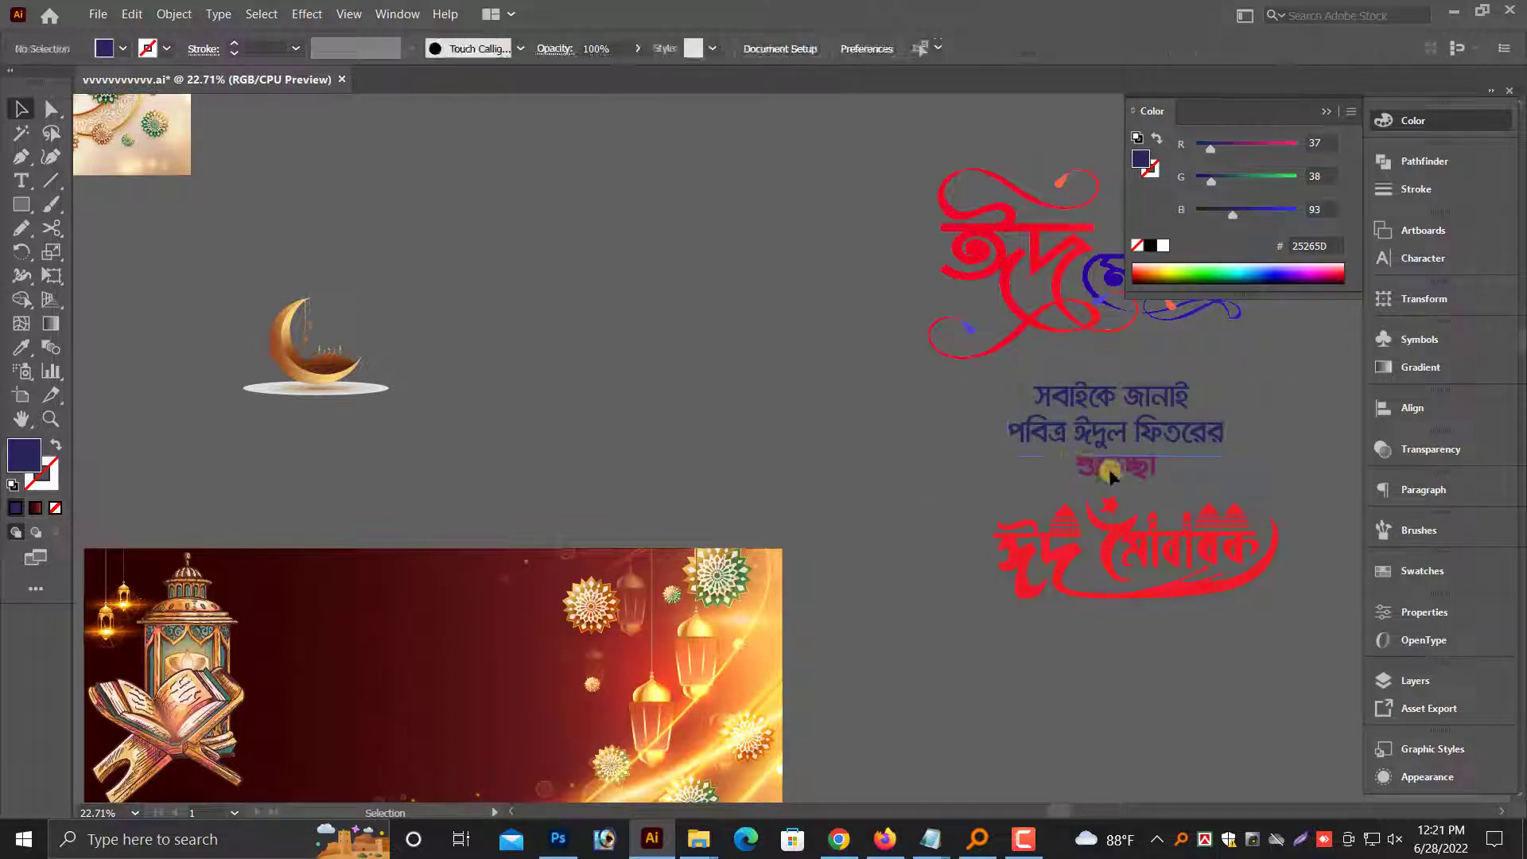
drag(463, 639, 412, 631)
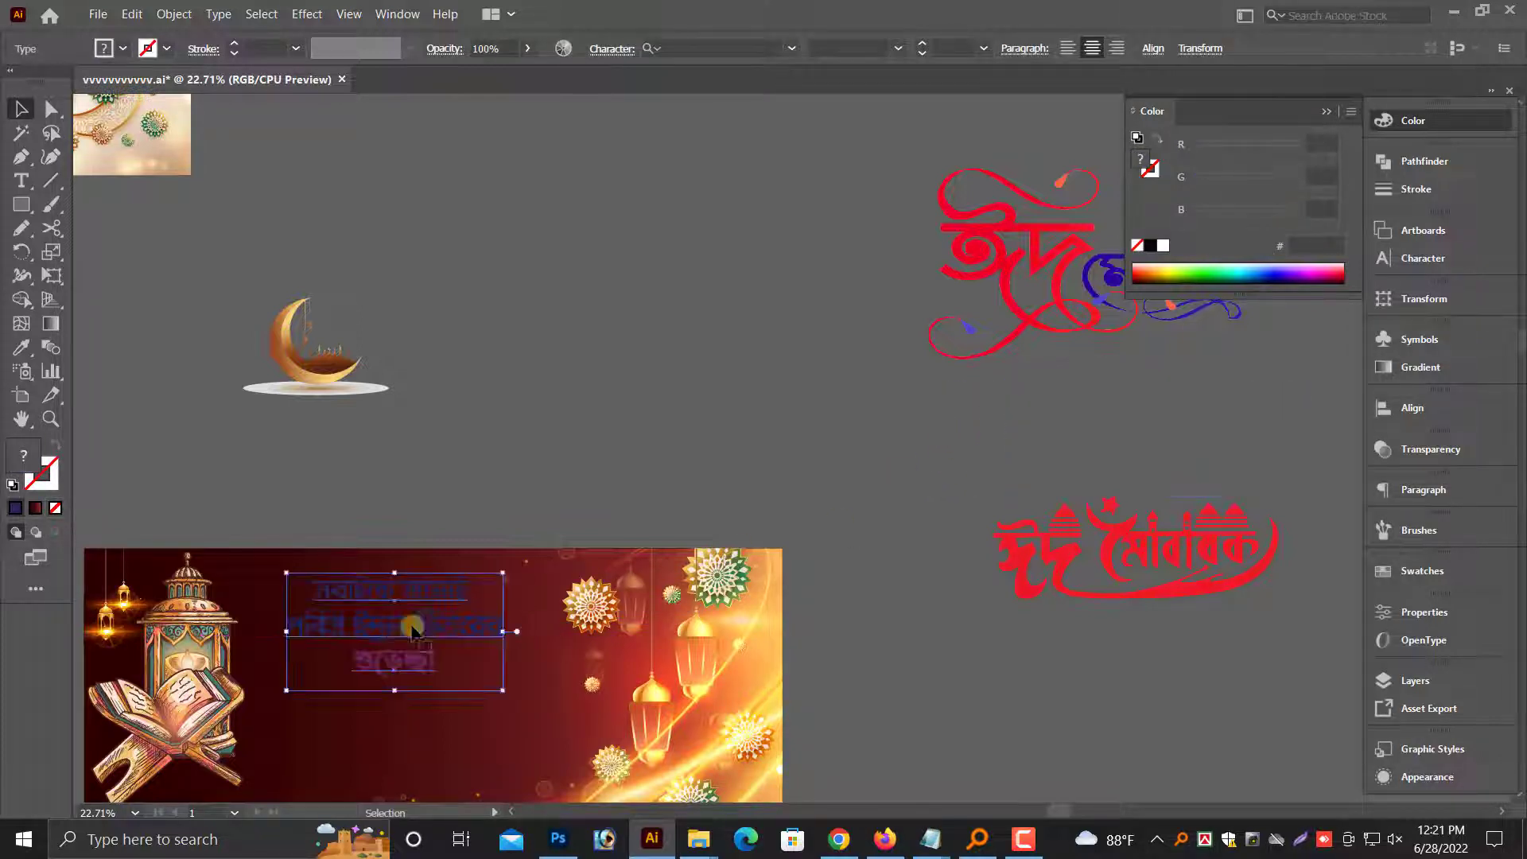
click(1163, 247)
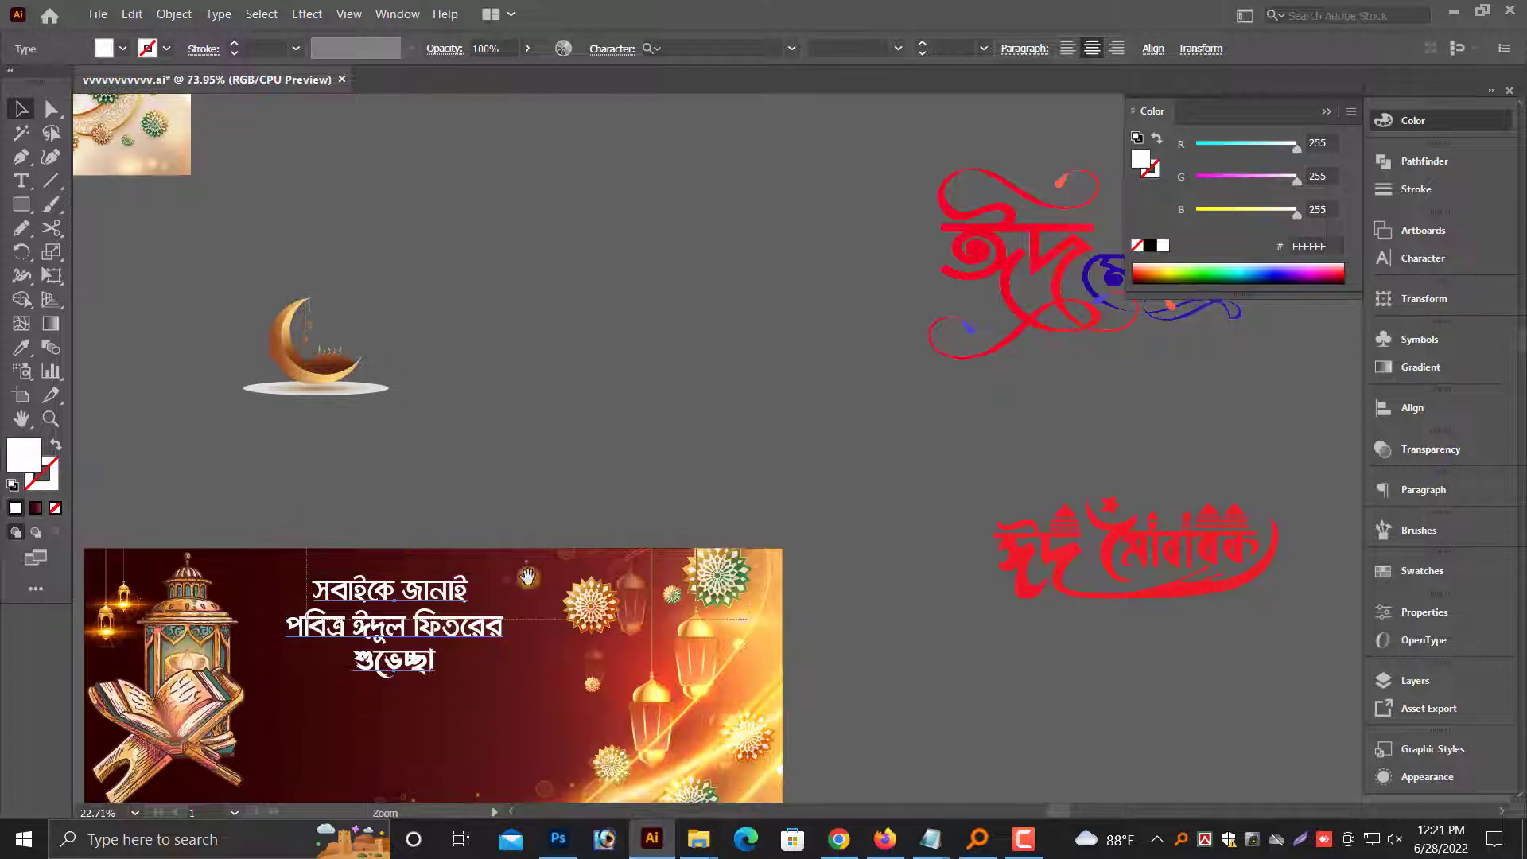
scroll(275, 637, up, 3)
drag(746, 618, 720, 619)
scroll(1014, 628, down, 1)
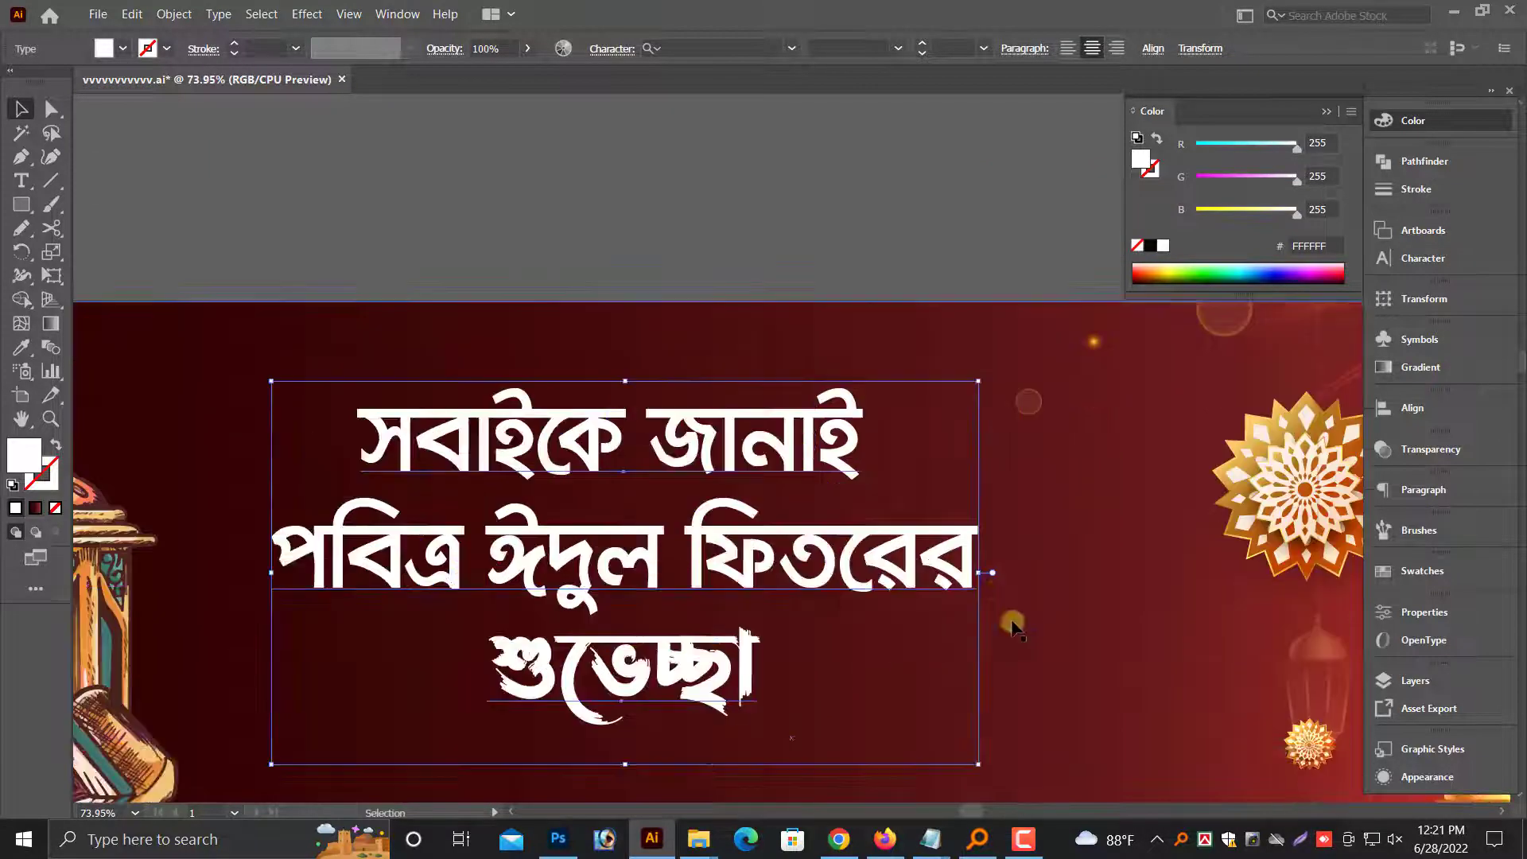
Widen the greeting text block and colour the শুভেচ্ছা line pale yellow (FFFF8C)
drag(983, 572, 1042, 573)
click(822, 231)
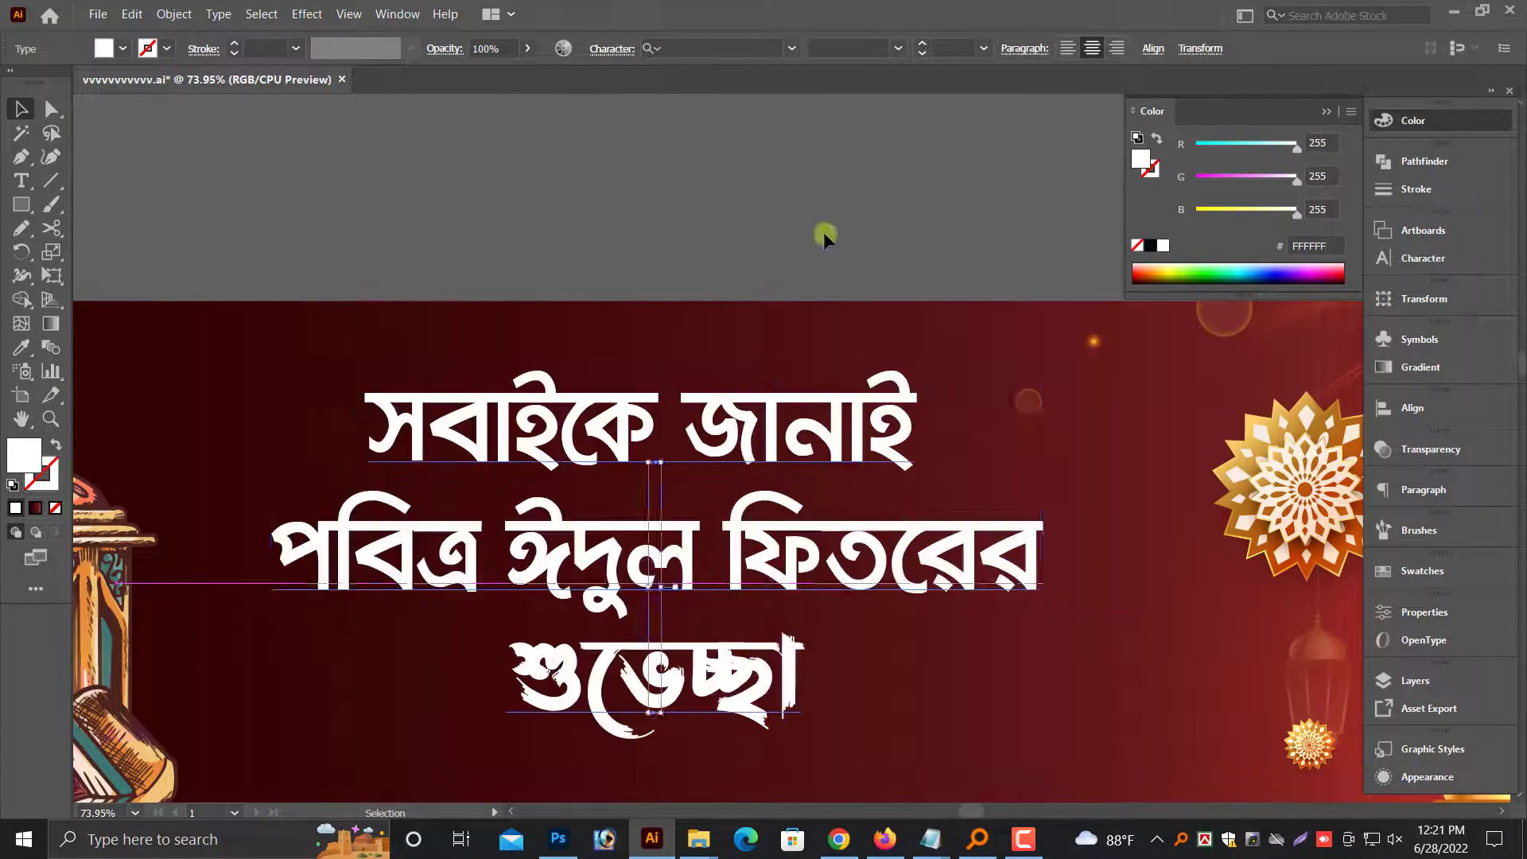
click(652, 668)
click(1252, 211)
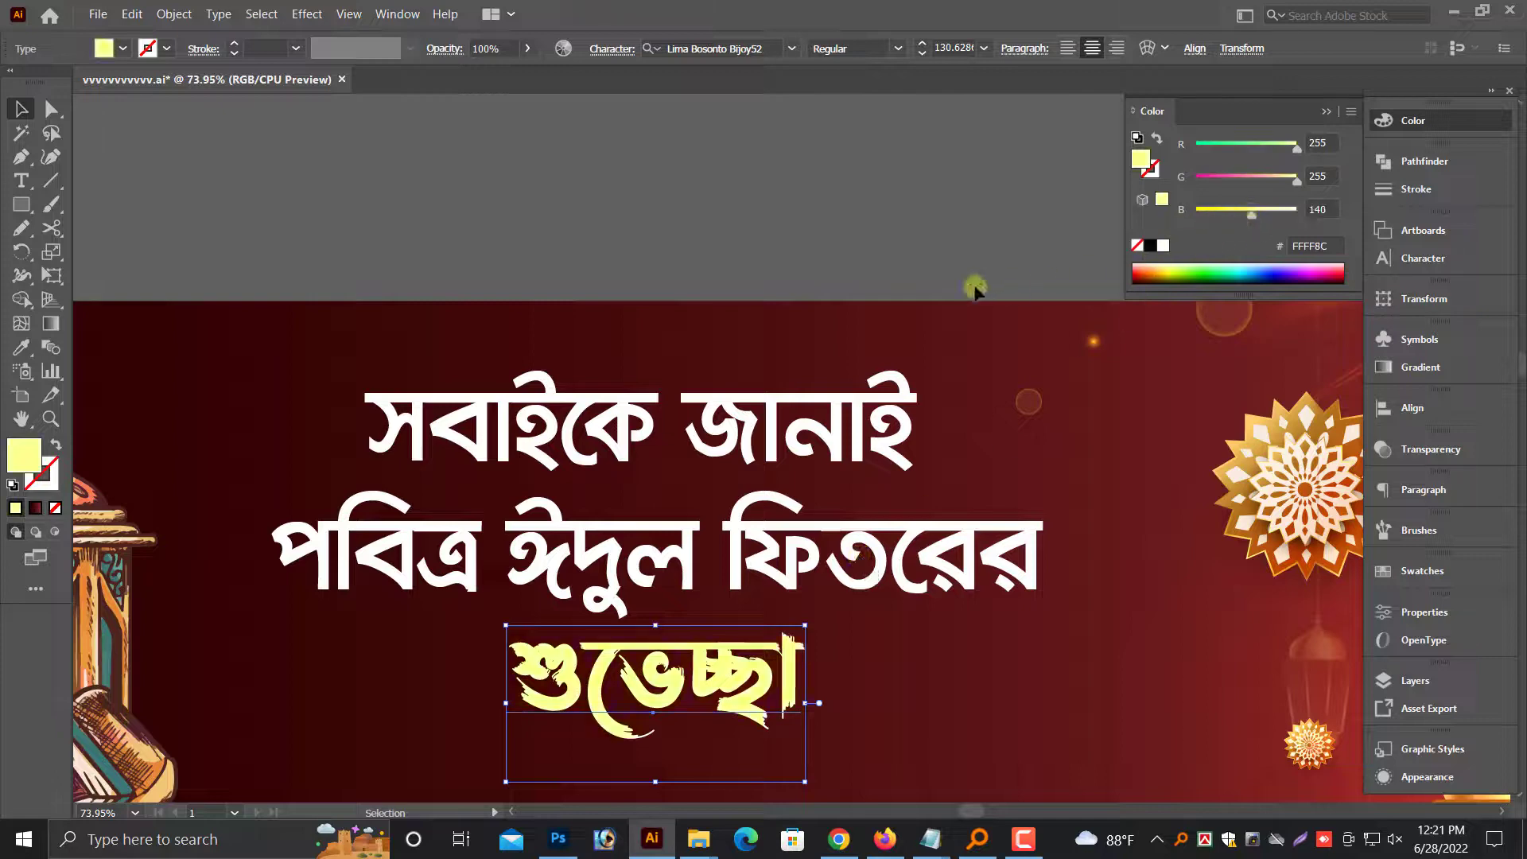
click(852, 241)
key(ctrl+minus)
key(ctrl+minus)
key(ctrl+minus)
key(ctrl+minus)
key(ctrl+minus)
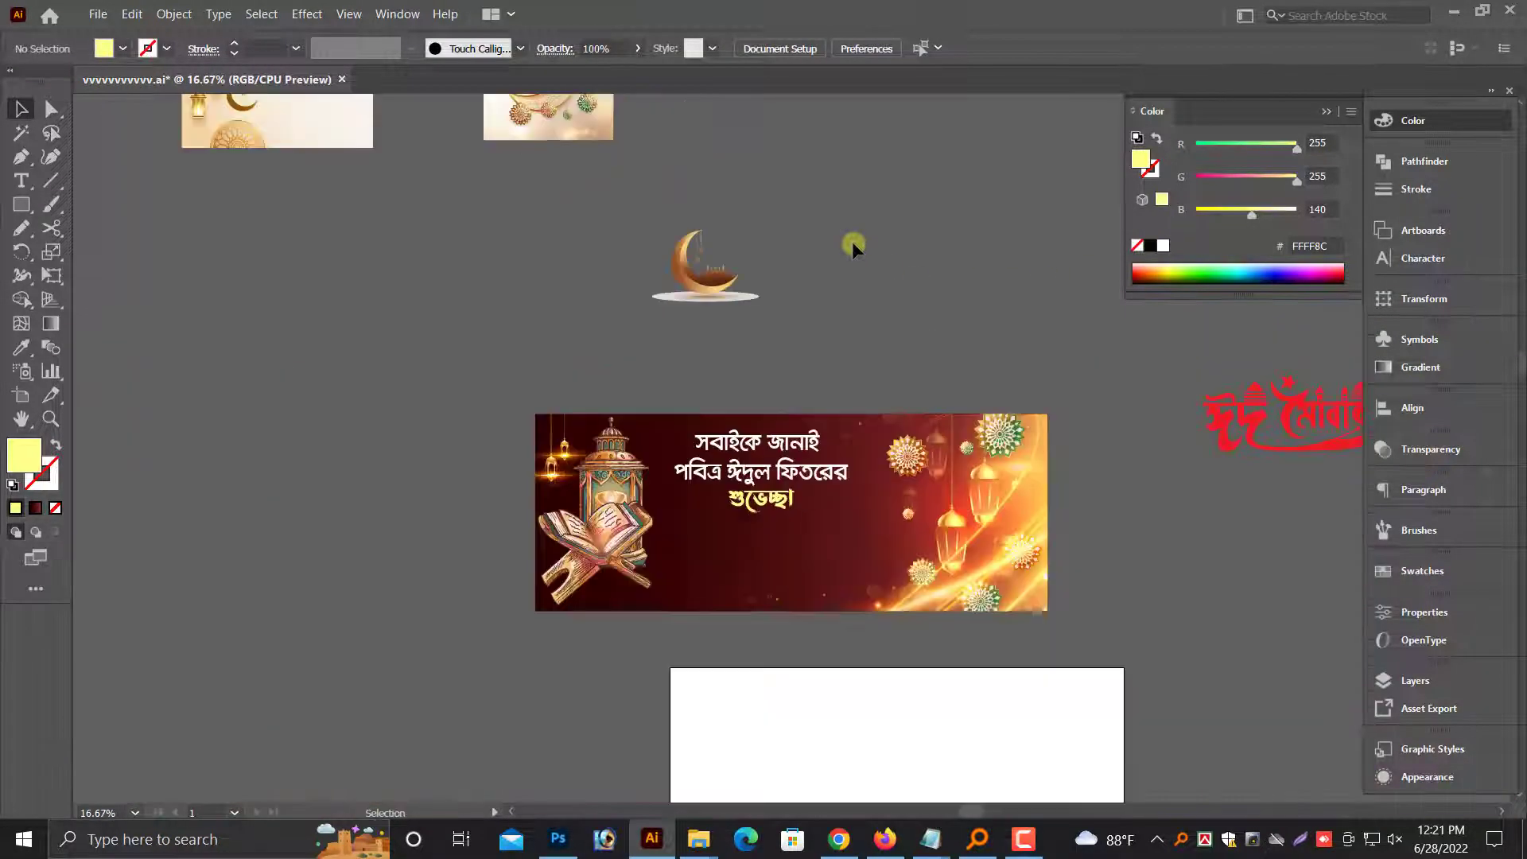
scroll(875, 307, right, 3)
scroll(854, 335, up, 2)
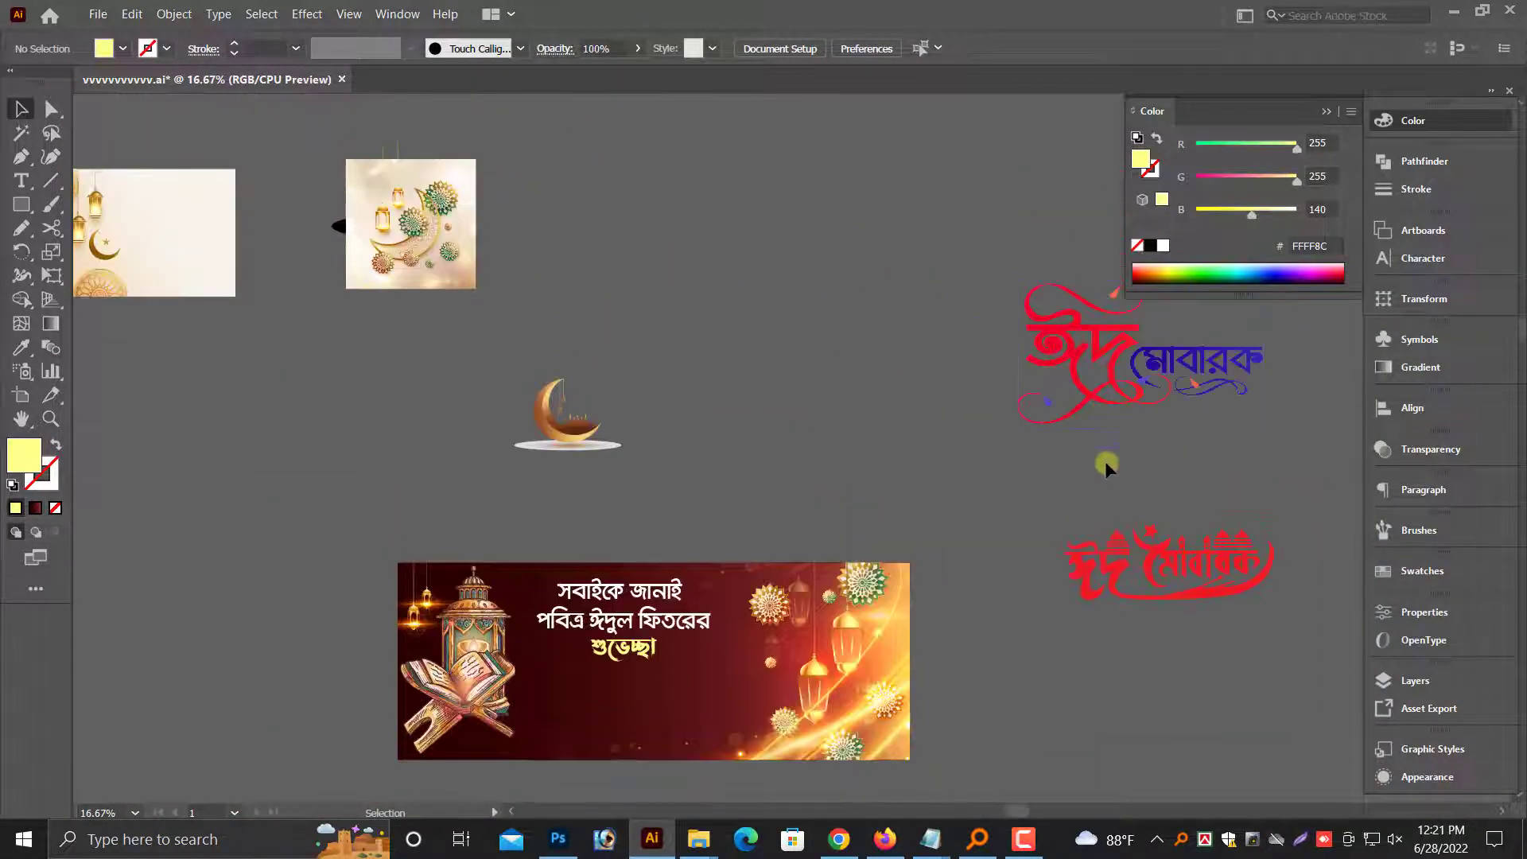
scroll(1105, 463, down, 1)
Move the ঈদ মোবারক calligraphy below শুভেচ্ছা and colour it bright yellow (FFFF02)
click(1217, 536)
drag(1095, 562, 547, 697)
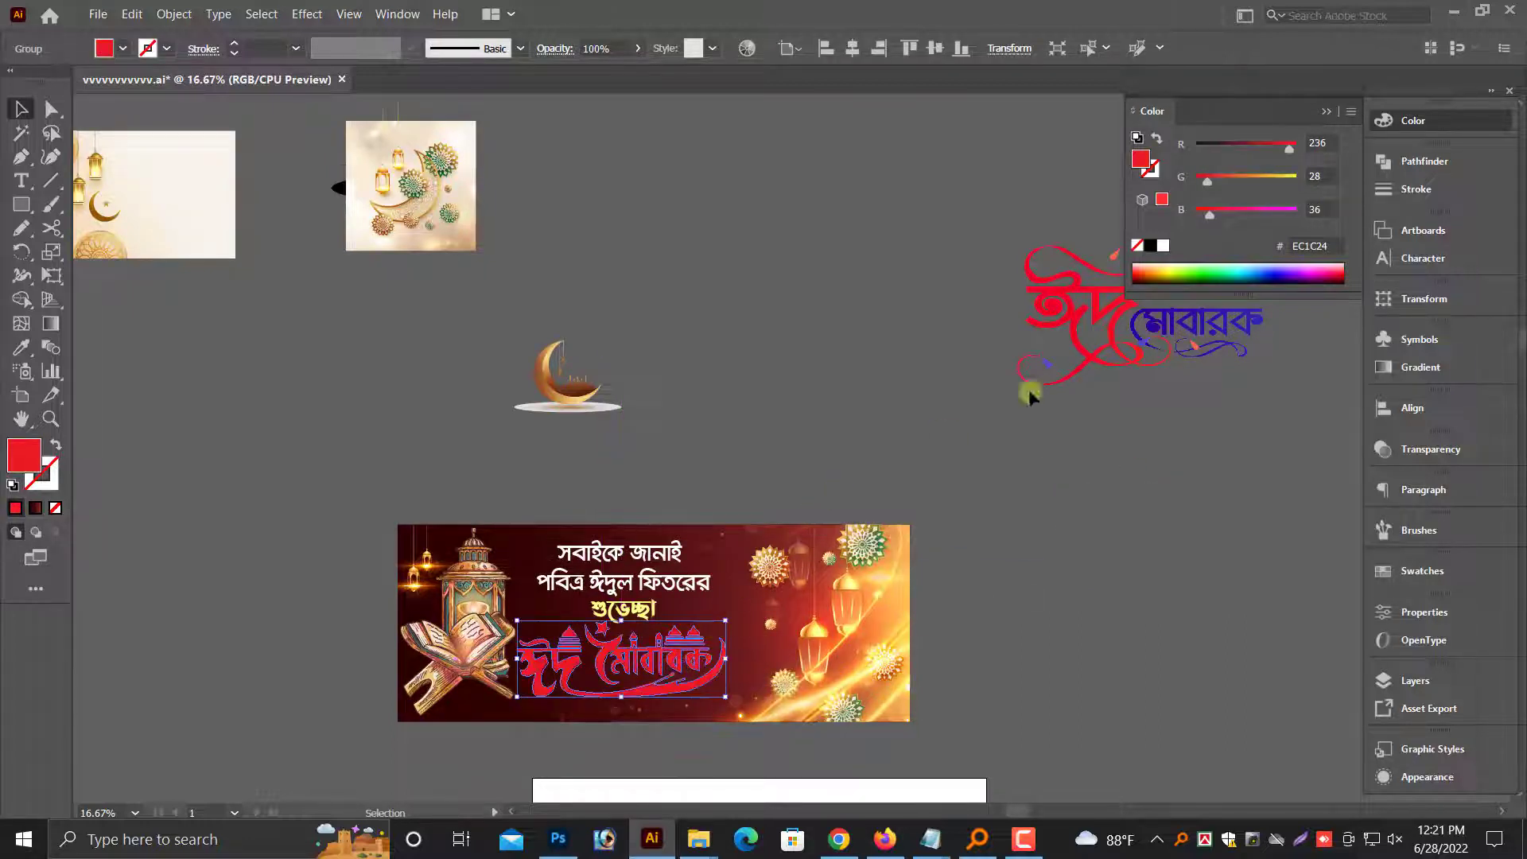
drag(1029, 395, 1195, 238)
click(1164, 245)
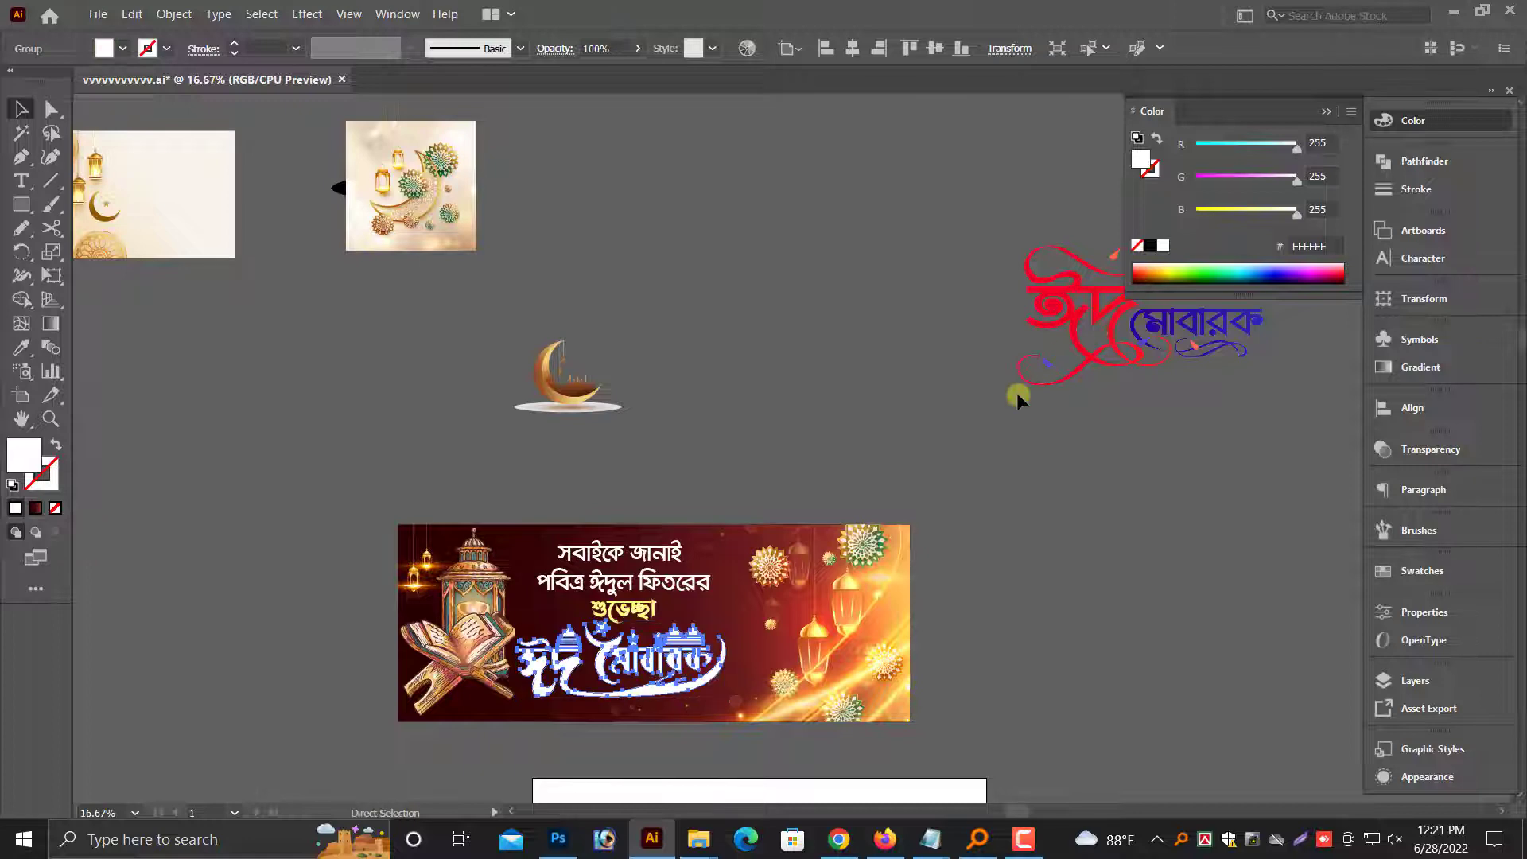
key(ctrl+plus)
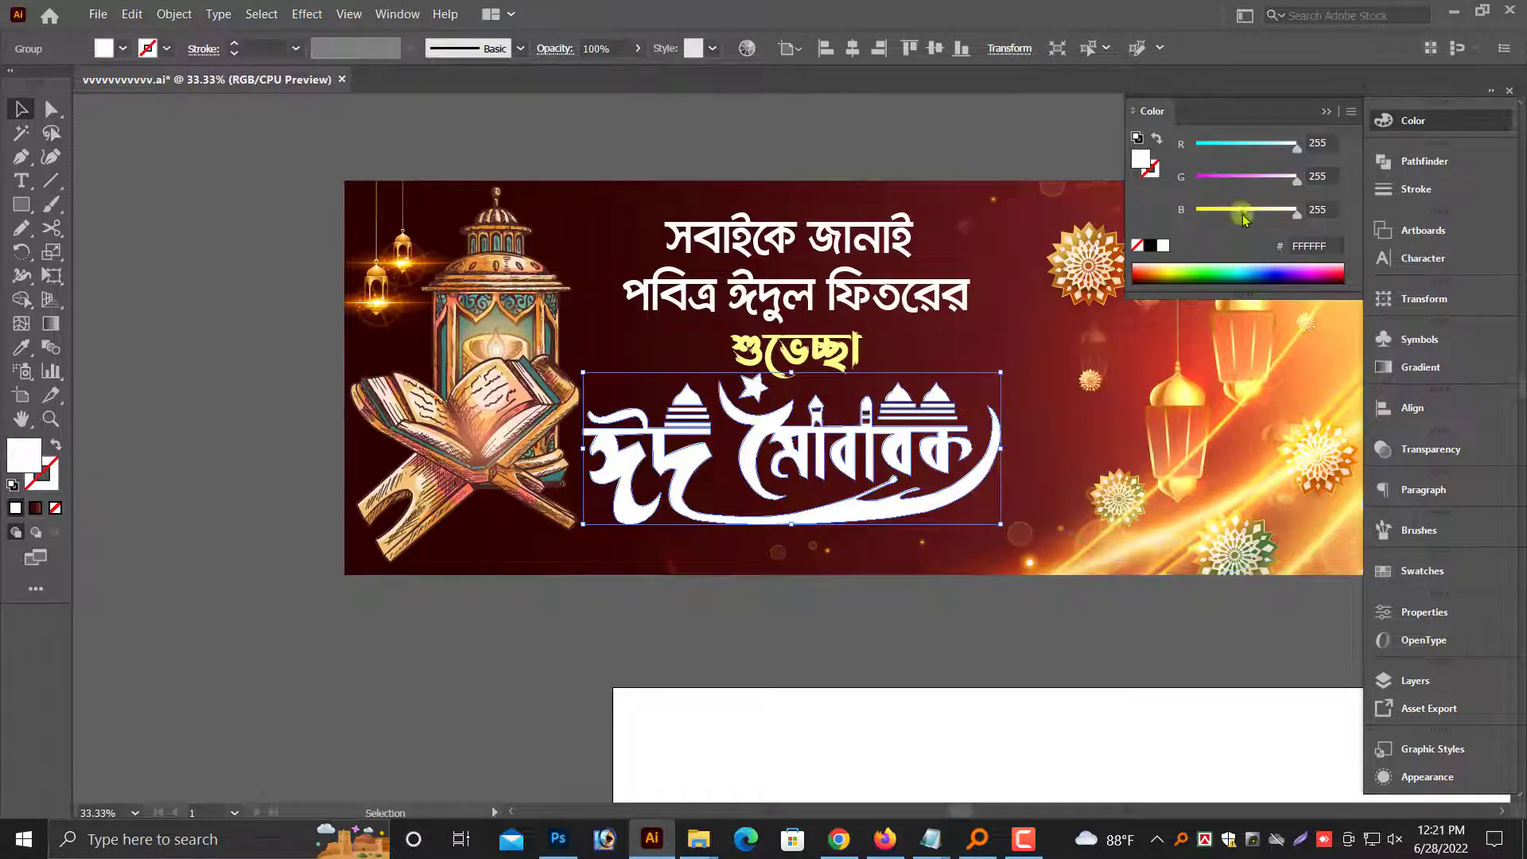
click(1190, 215)
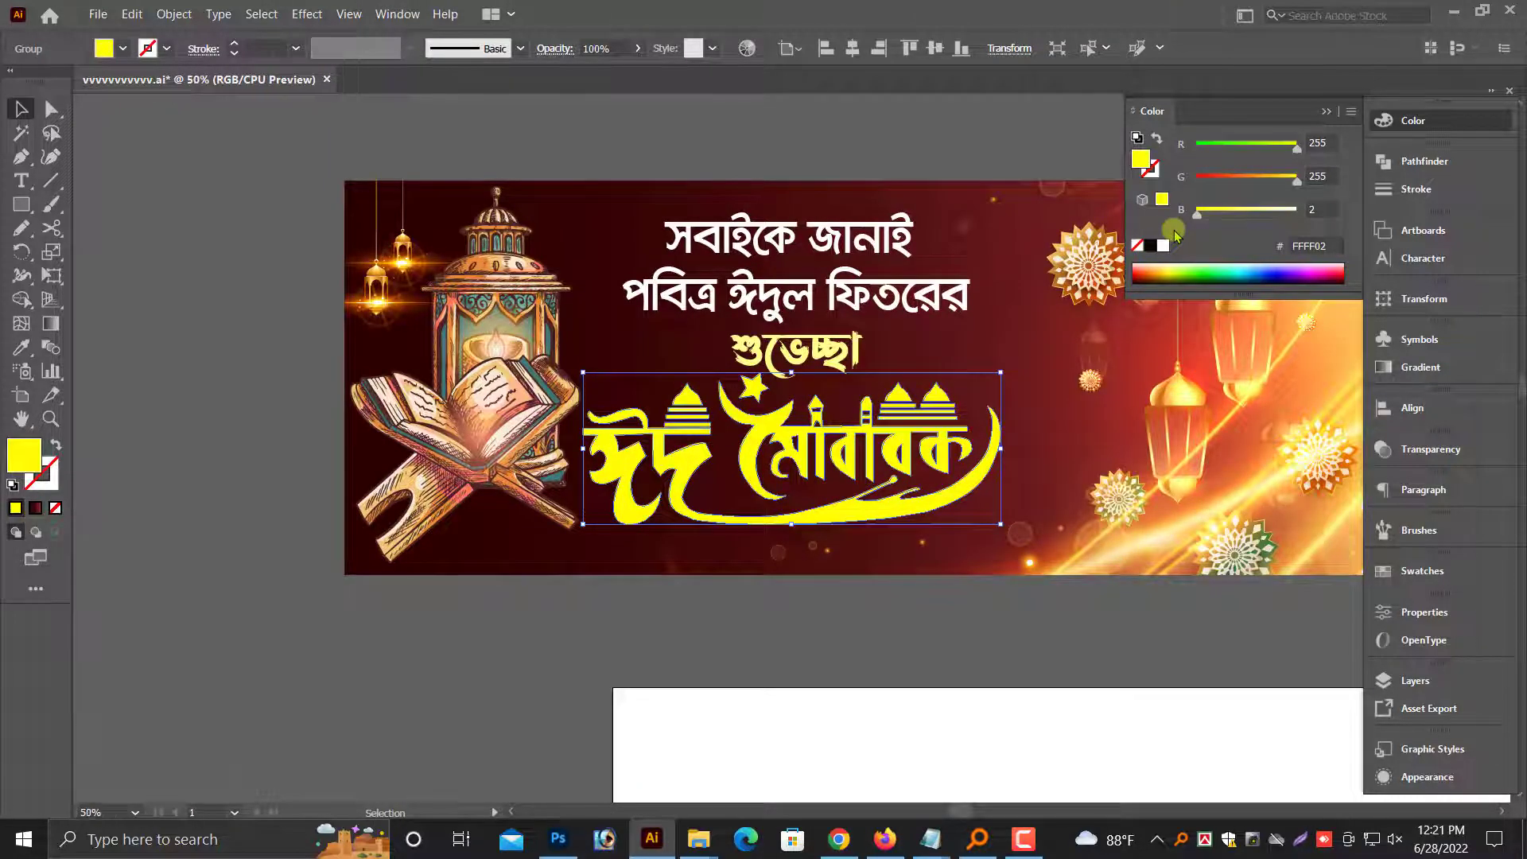
Shrink the calligraphy and shift it right to sit under the greeting
key(ctrl+plus)
drag(1208, 449, 1066, 445)
drag(1103, 559, 1135, 561)
click(832, 754)
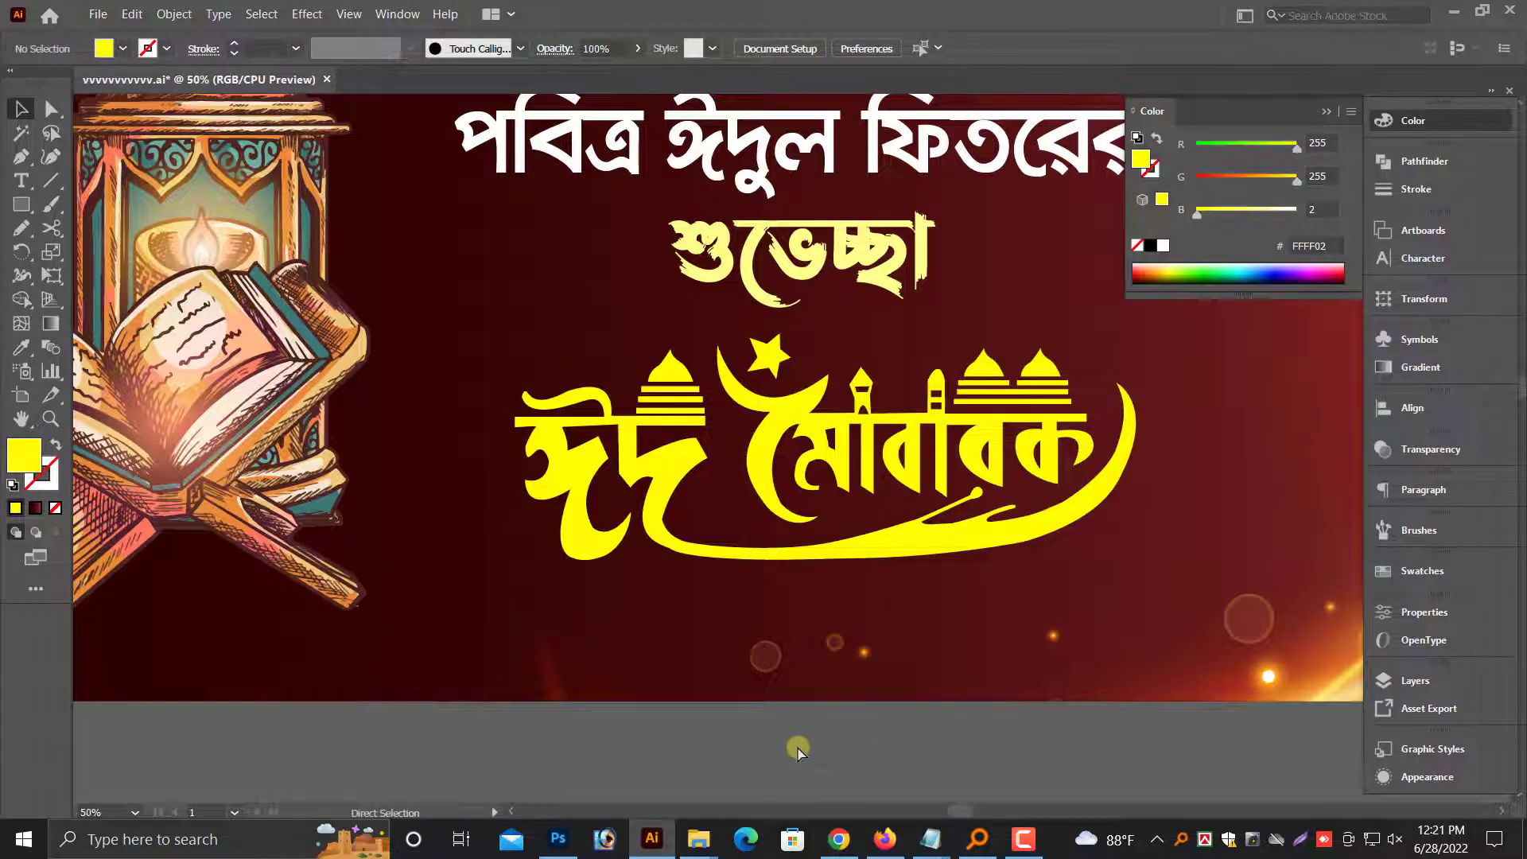
scroll(798, 752, down, 3)
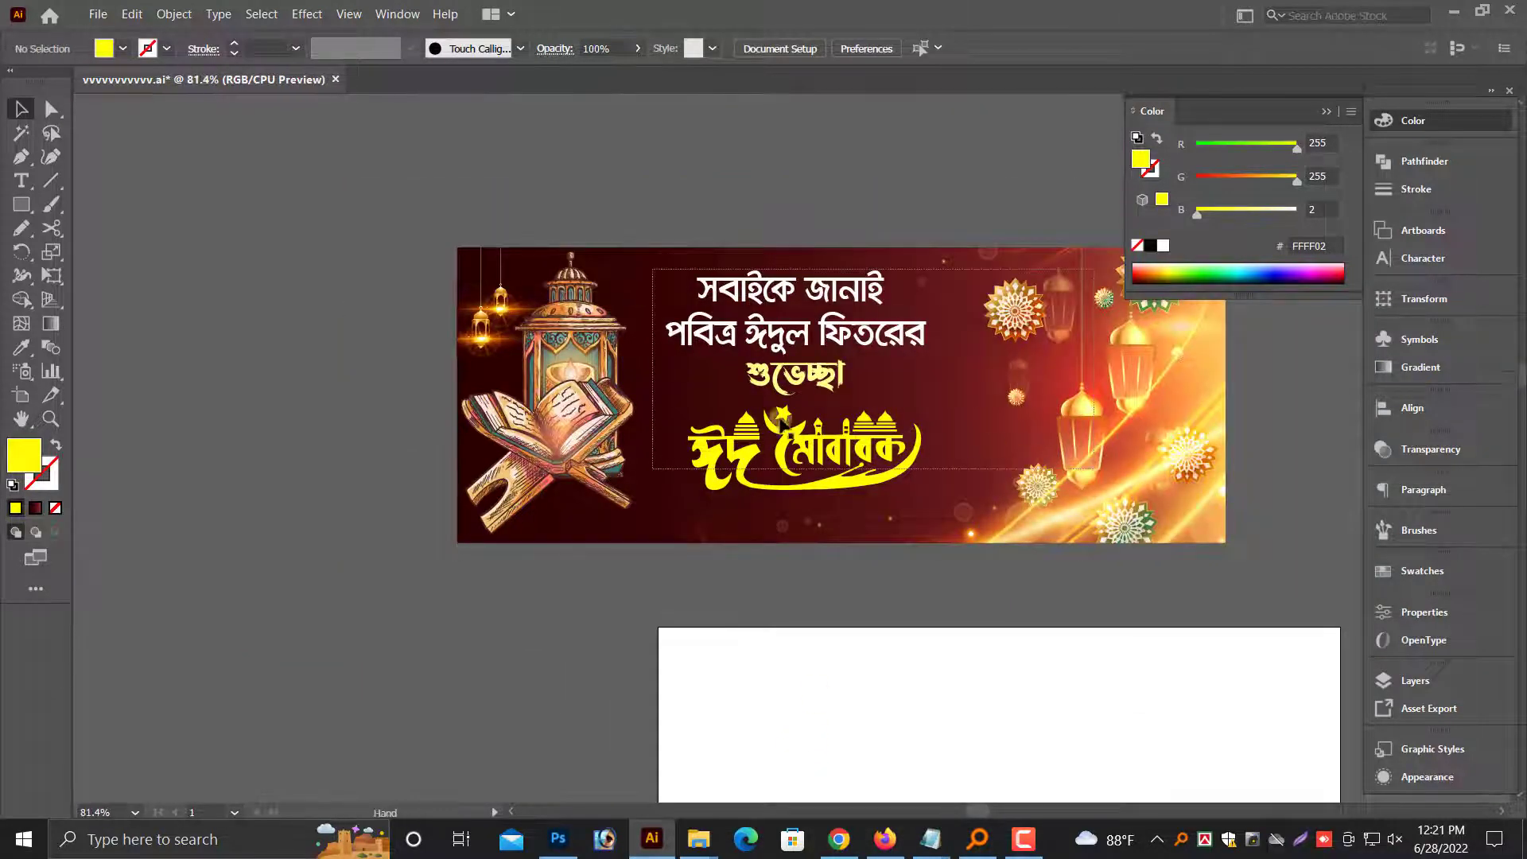
Narrow the three-line Bengali greeting text block by pulling in its right edge
scroll(784, 424, up, 5)
click(668, 445)
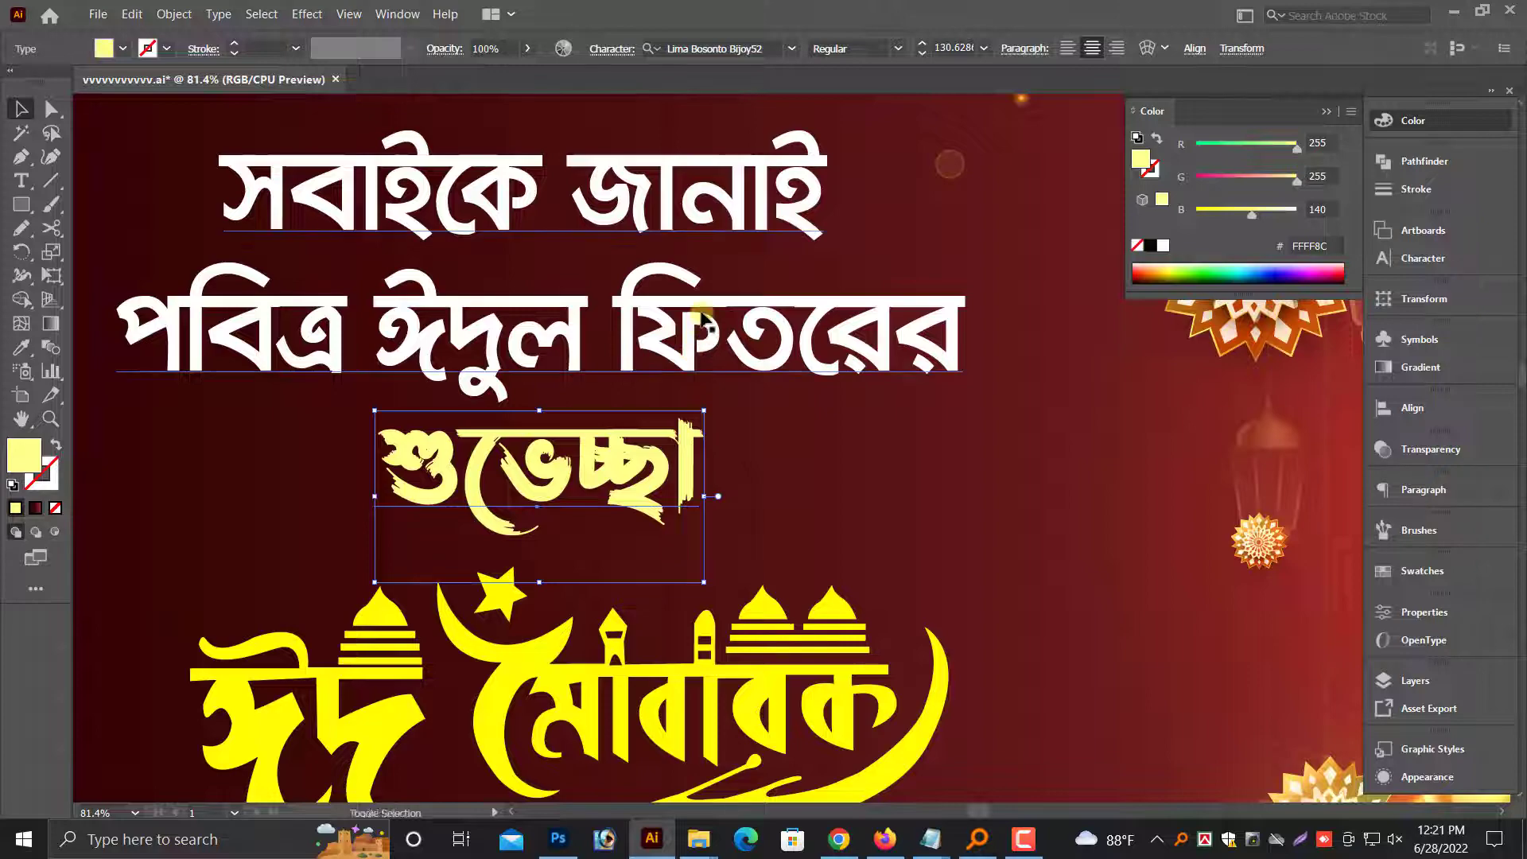
shift+click(950, 323)
drag(958, 353, 914, 352)
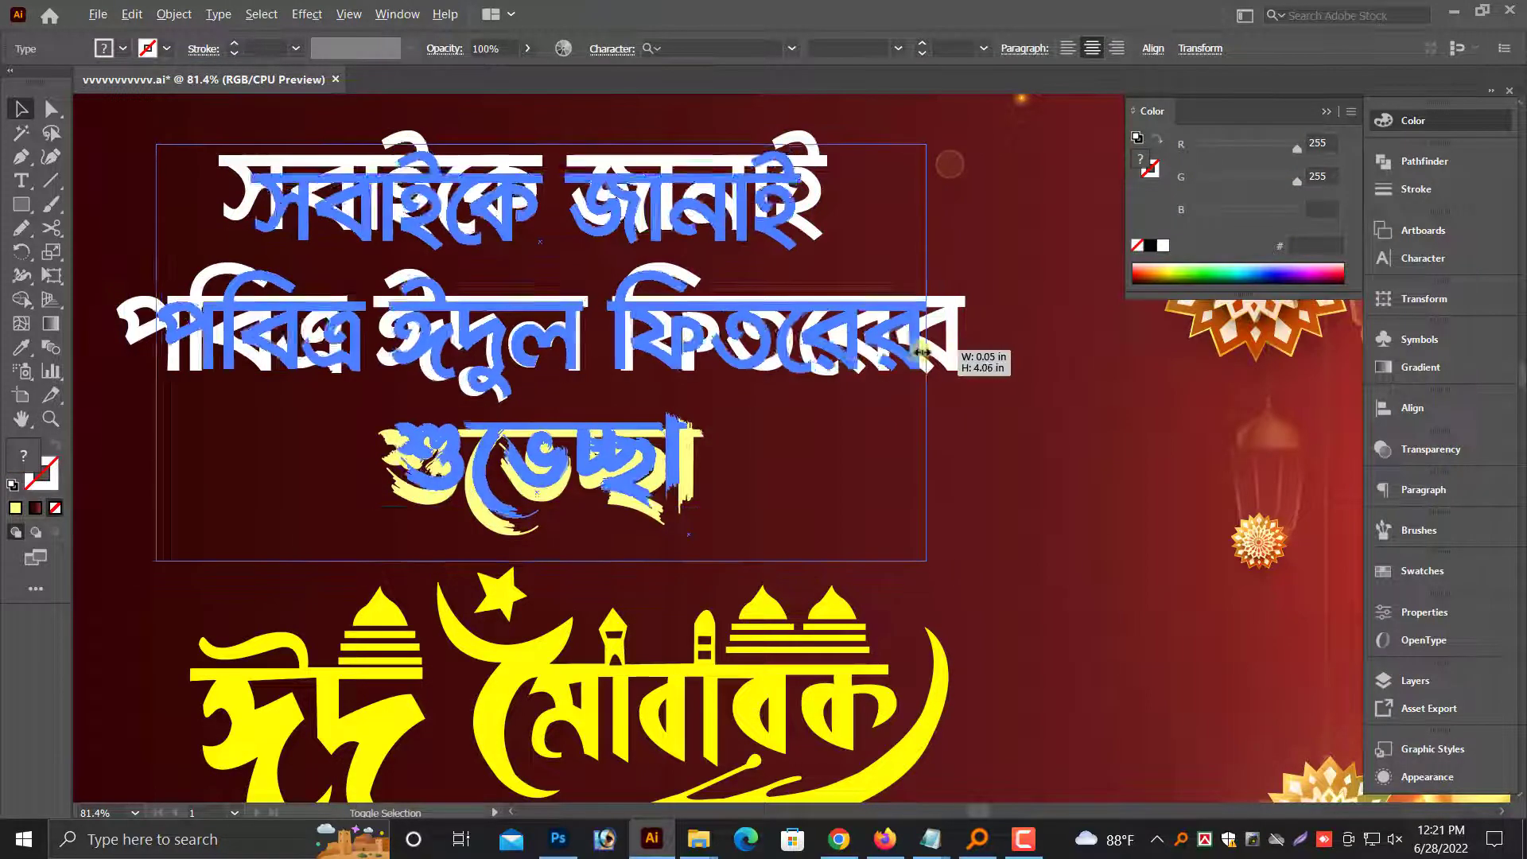
key(ctrl+minus)
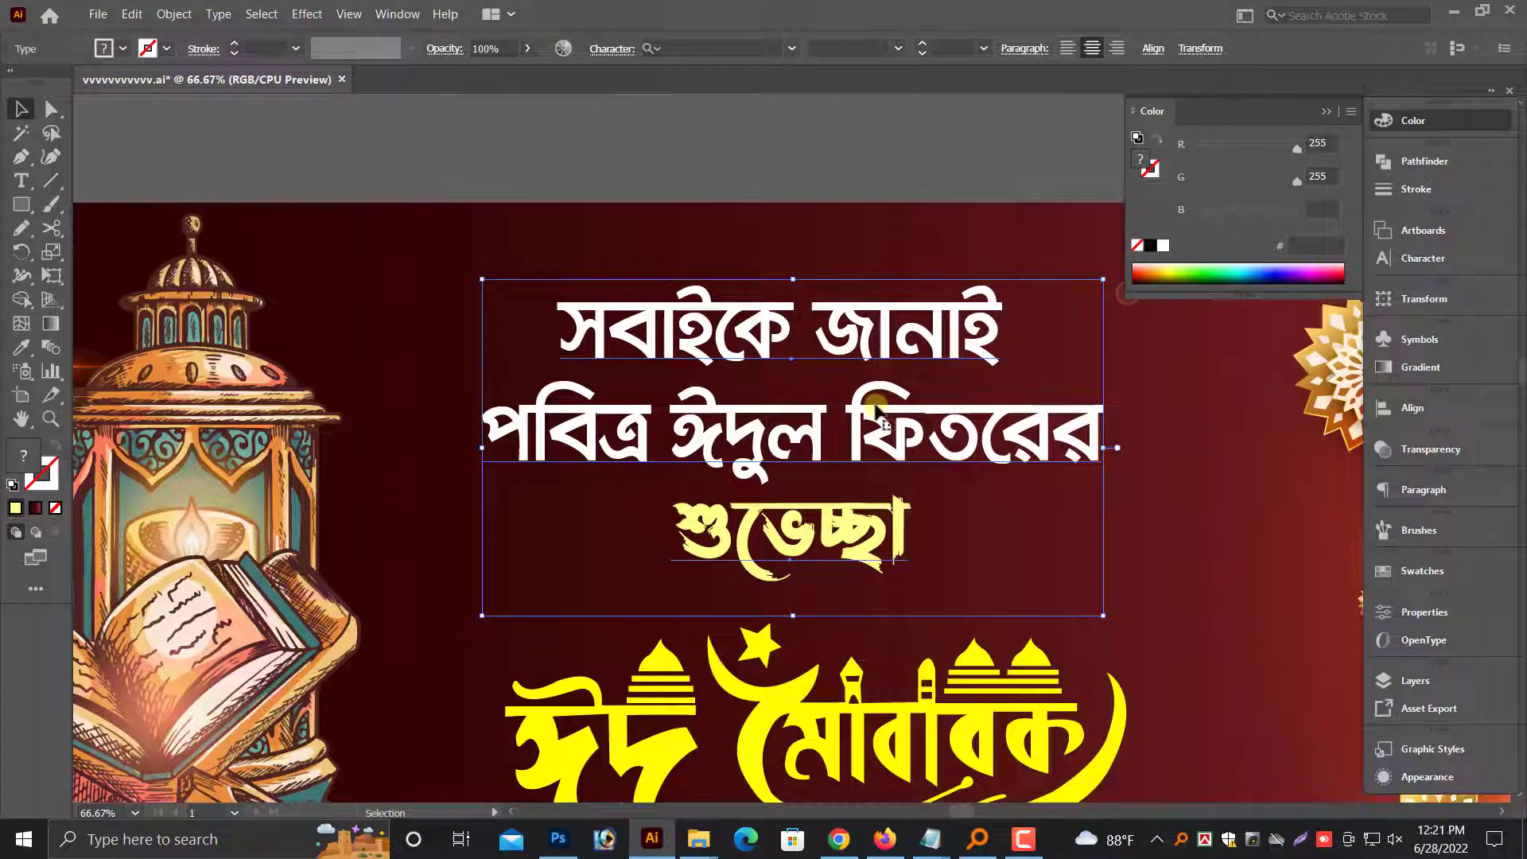
Shrink the yellow ঈদ মোবারক calligraphy evenly from both sides, then reselect it
scroll(811, 585, down, 1)
scroll(805, 625, down, 2)
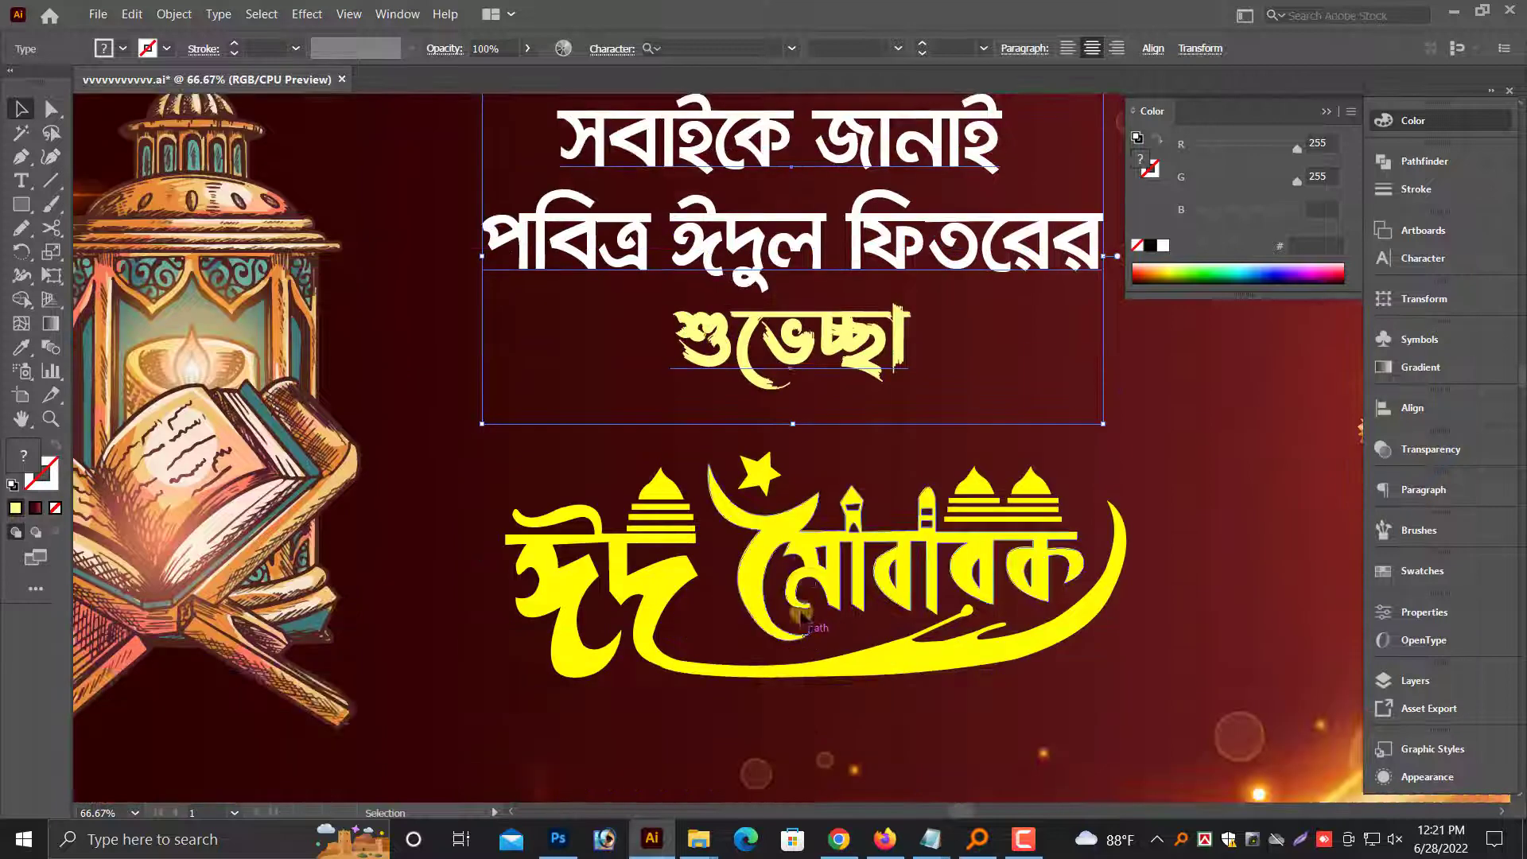
click(789, 547)
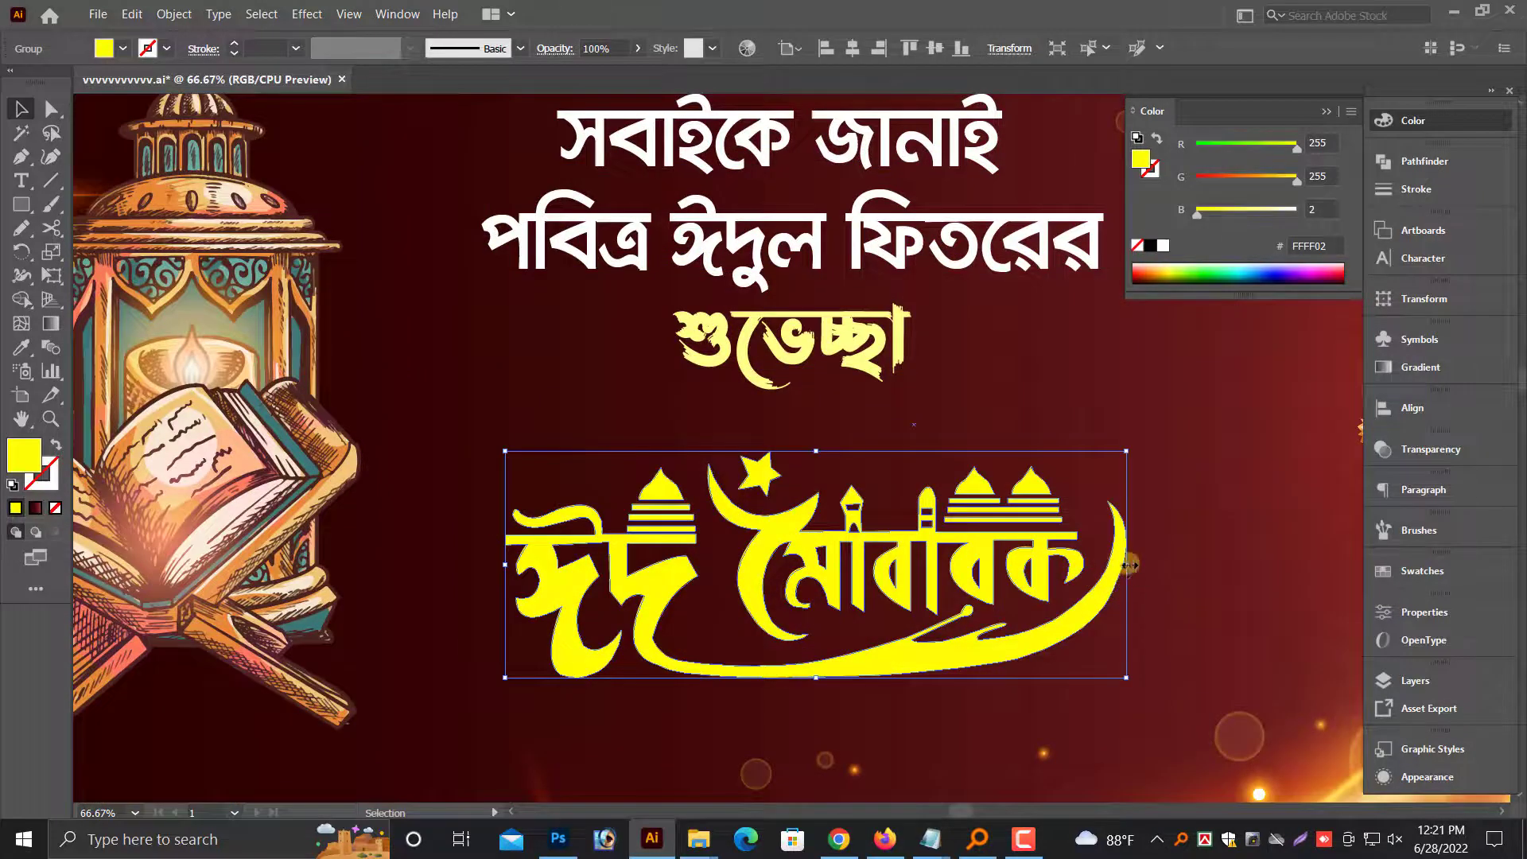
drag(1129, 565, 1095, 565)
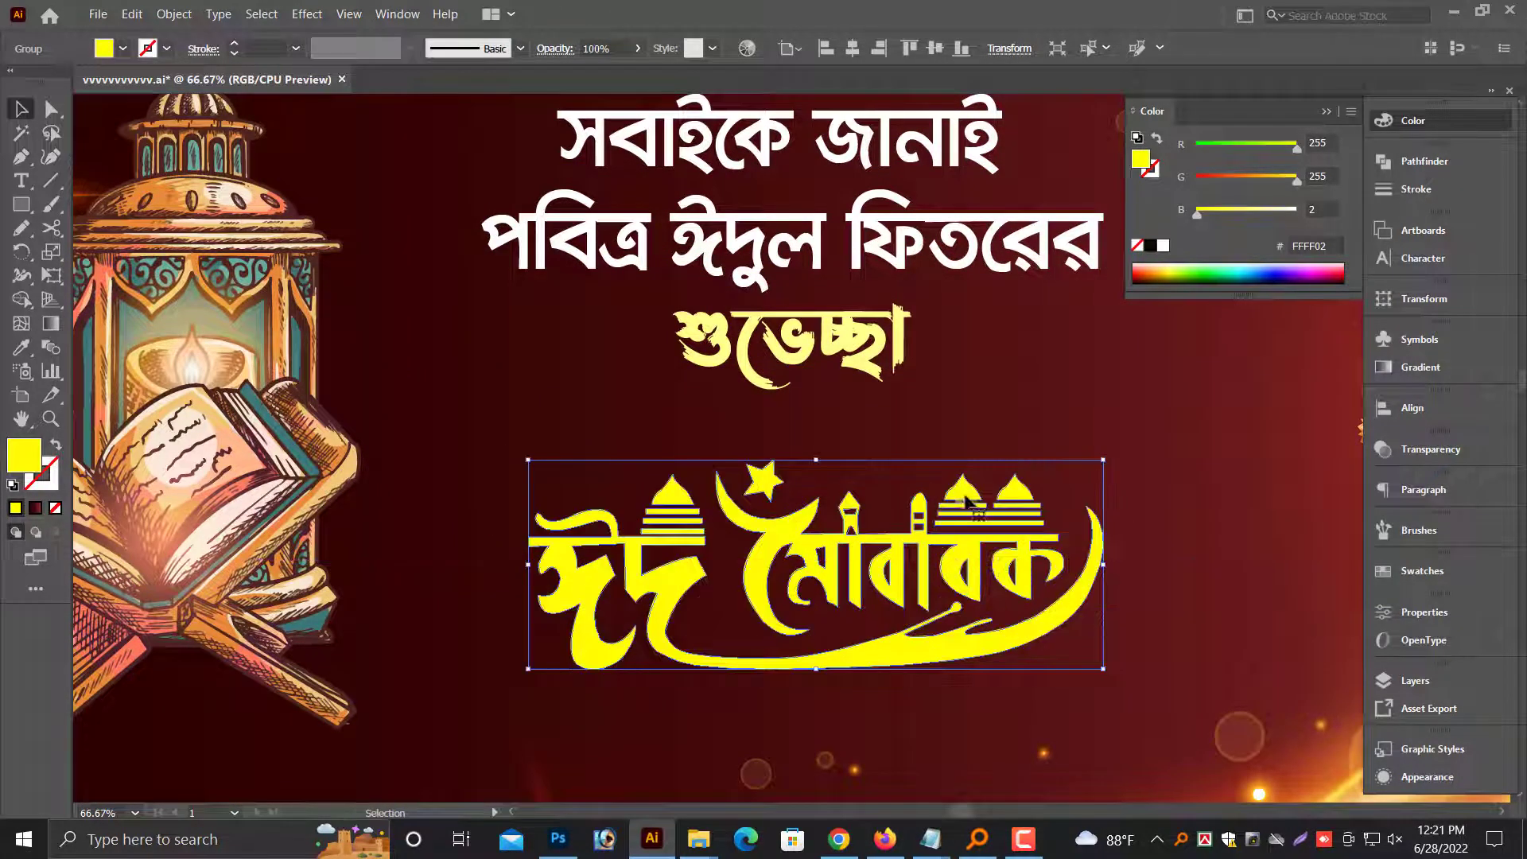
key(a)
key(ctrl+minus)
key(ctrl+minus)
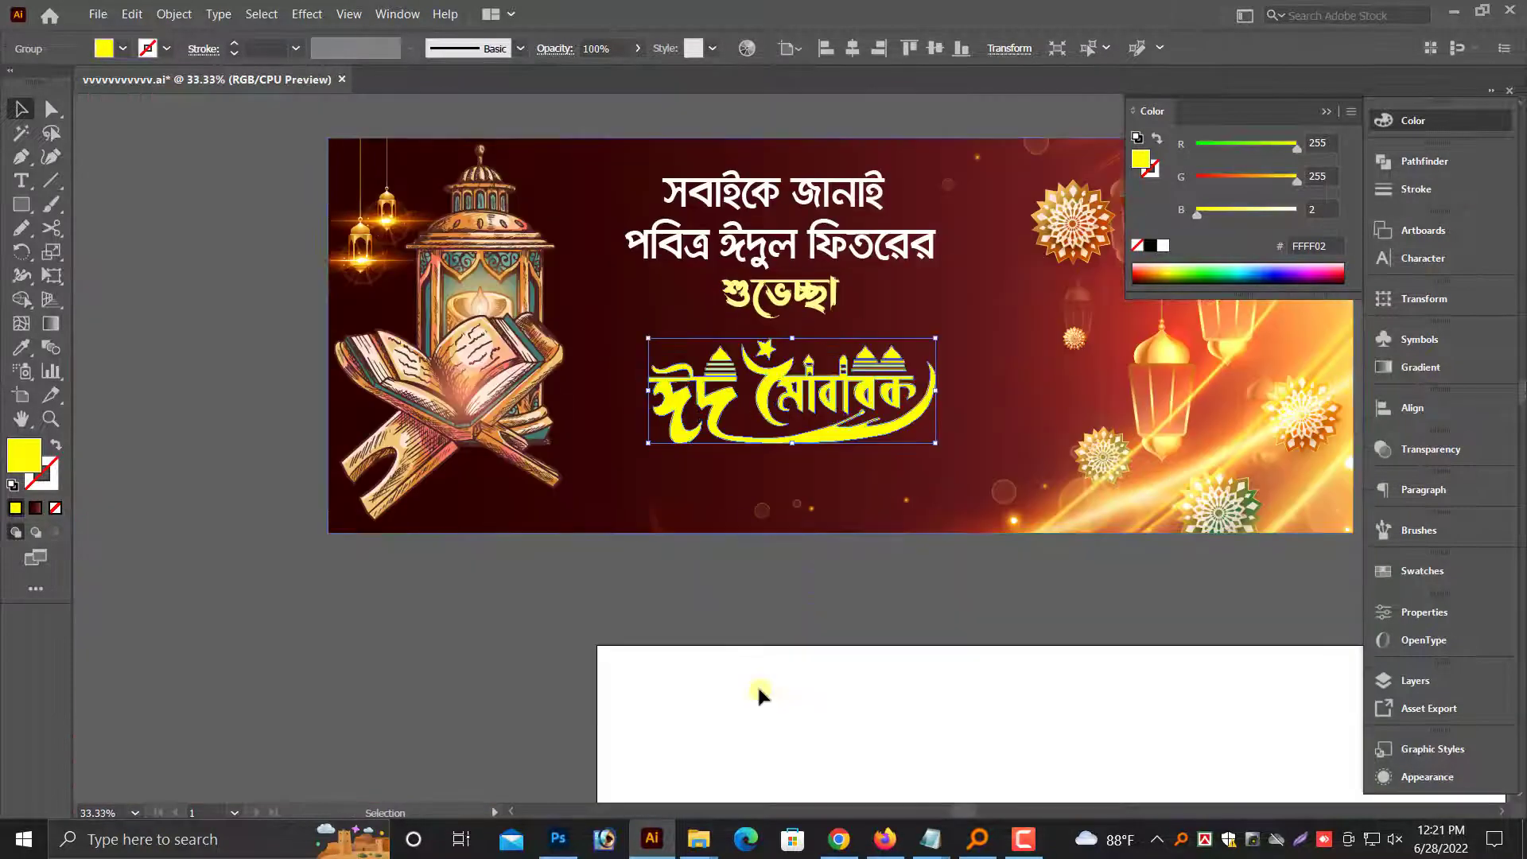
key(v)
click(757, 682)
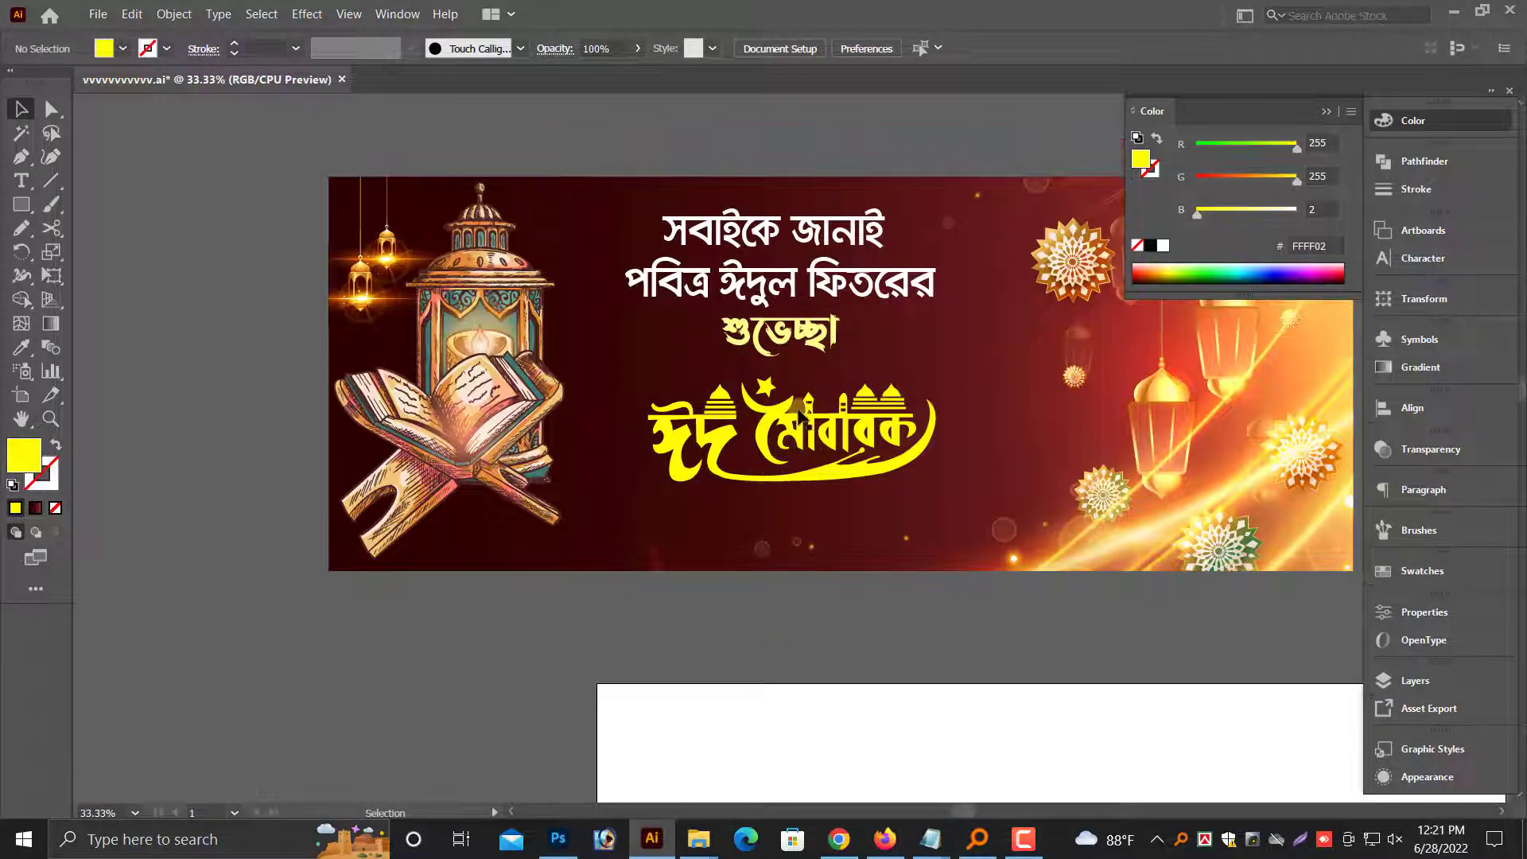
click(799, 414)
click(866, 418)
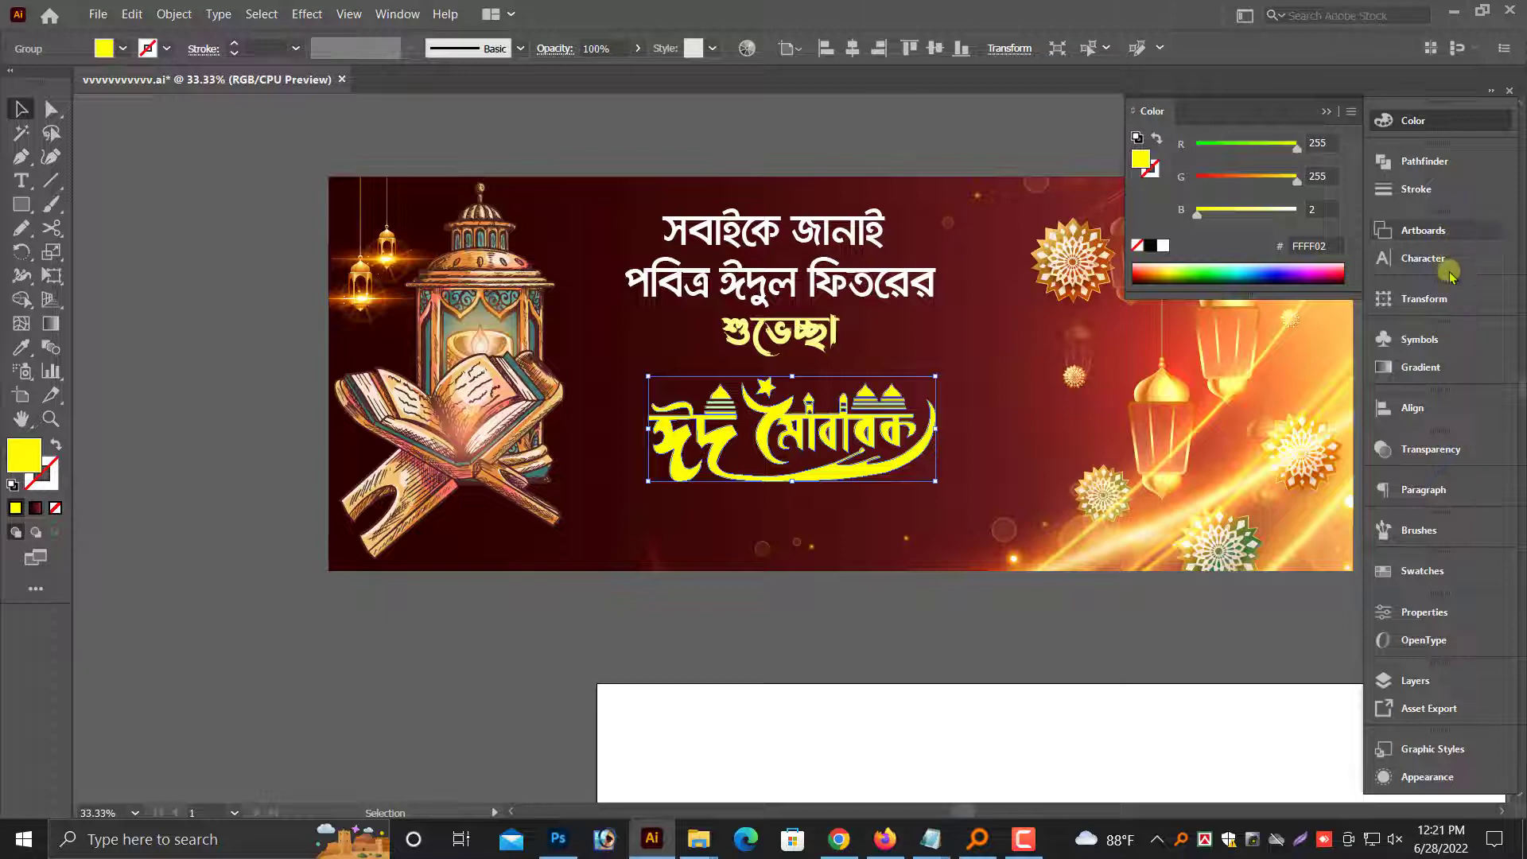
Give the calligraphy a yellow-to-orange gradient, dropping the dark middle stop and shifting the midpoint left
click(1423, 368)
click(1257, 484)
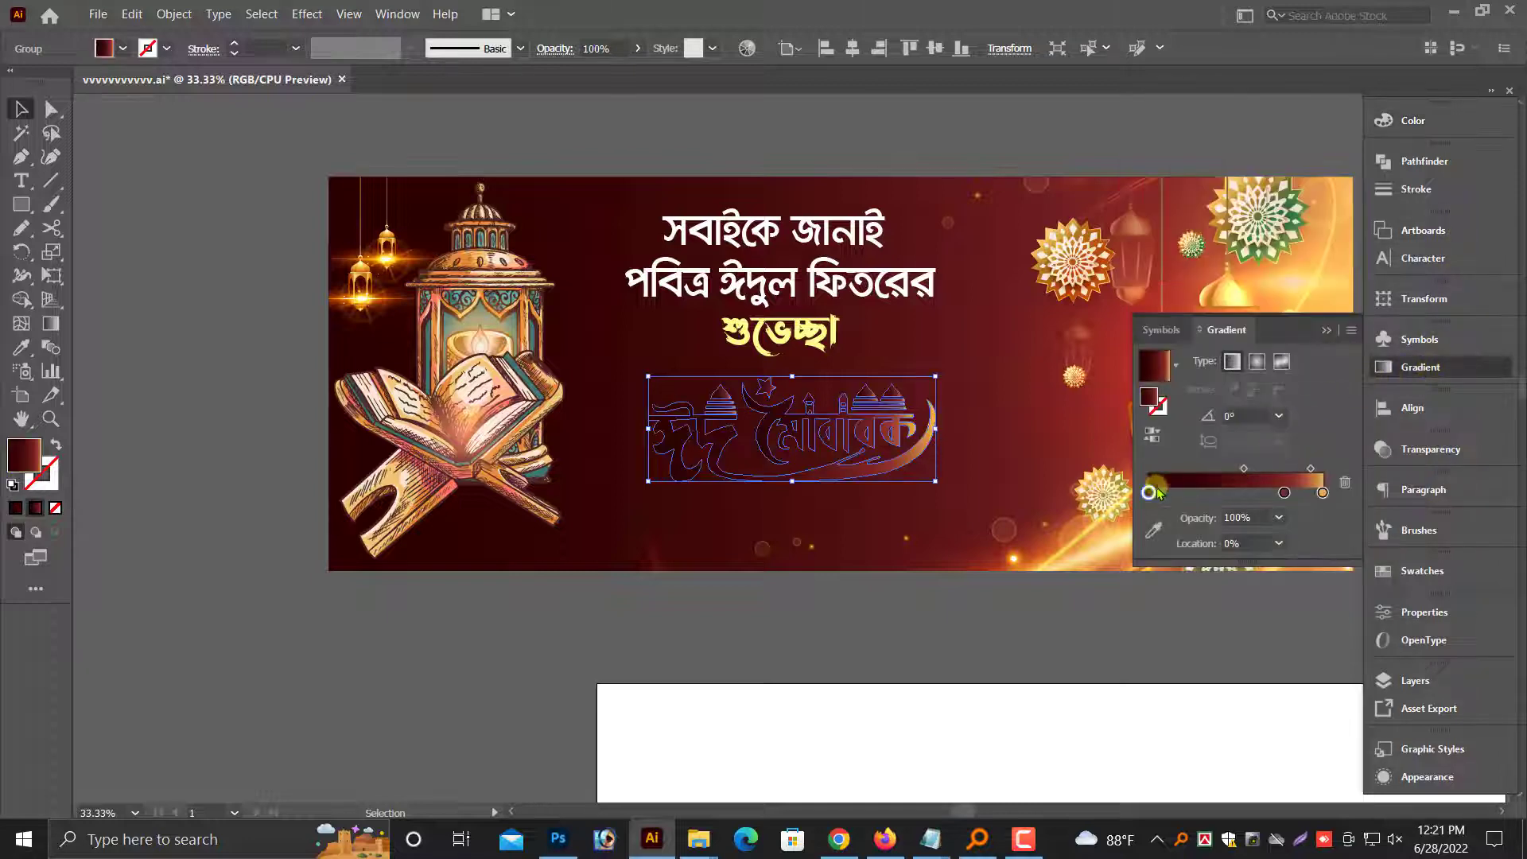
key(a)
key(ctrl+equal)
key(ctrl+equal)
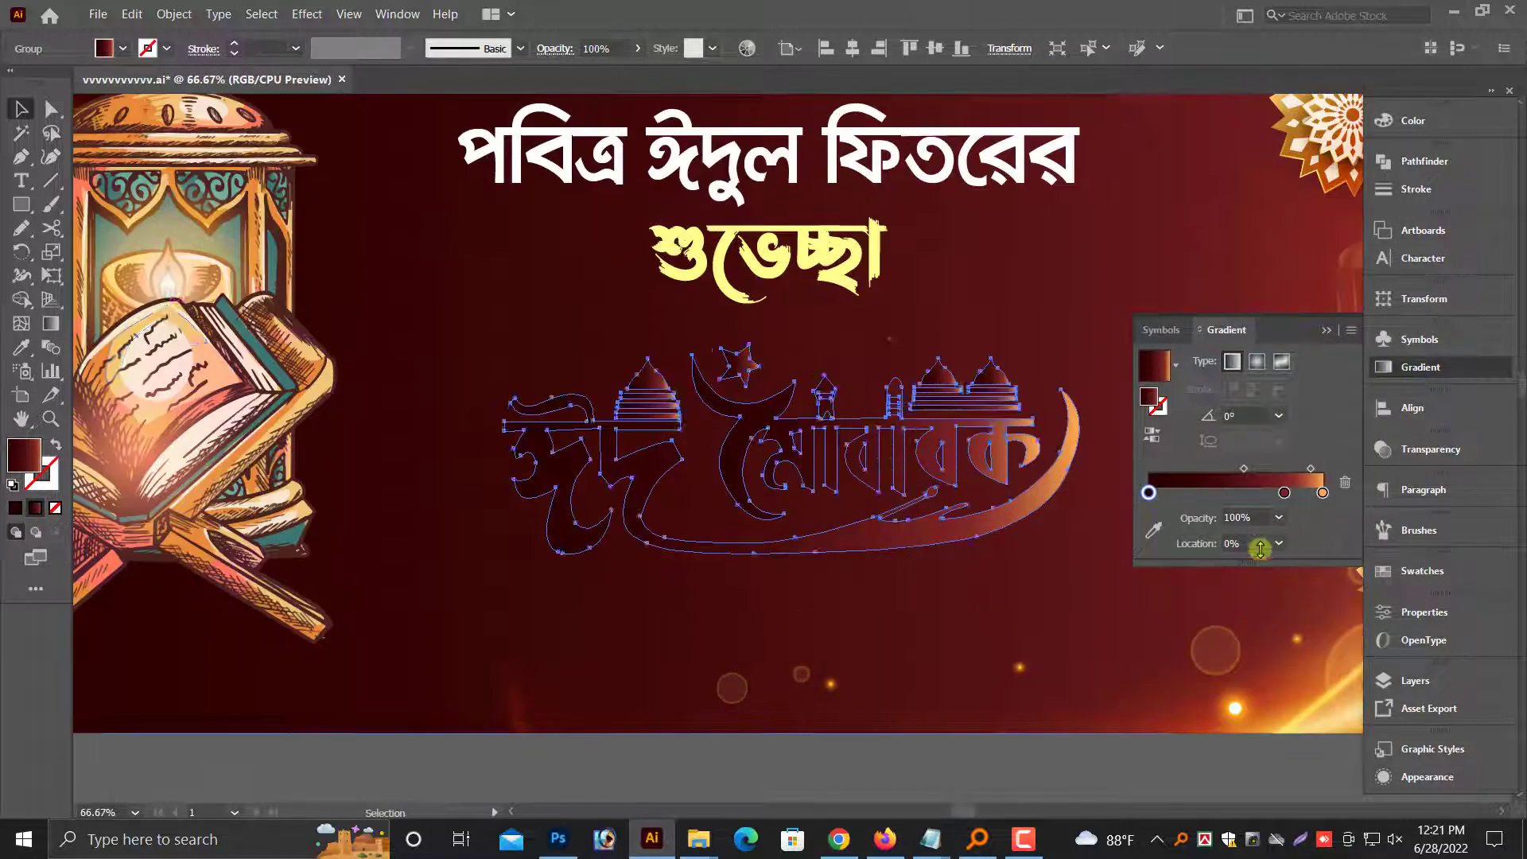
key(v)
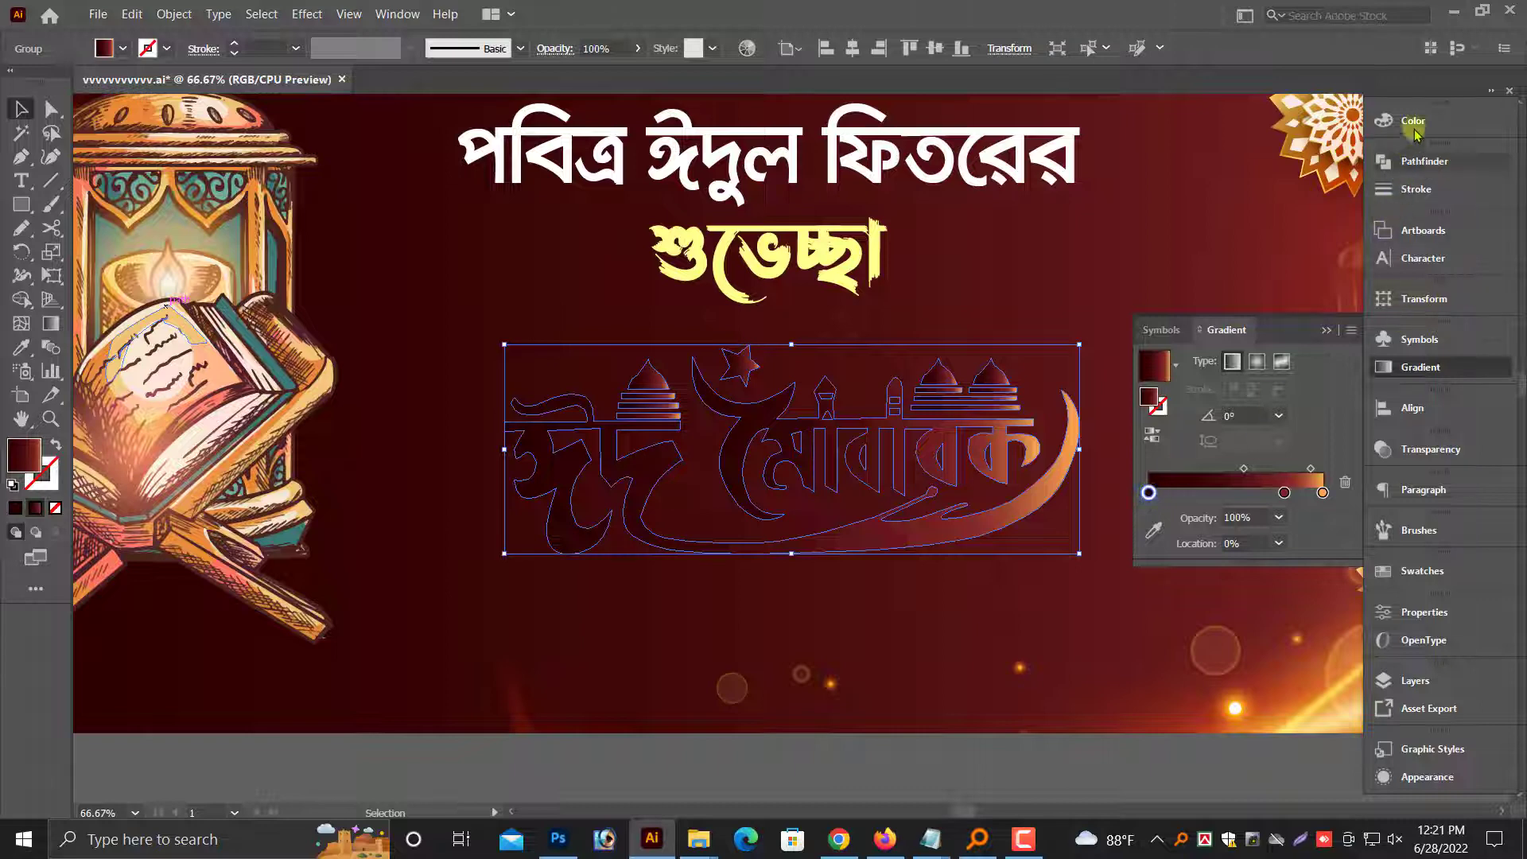
click(1400, 122)
mouse_move(1204, 155)
mouse_down()
mouse_move(1188, 151)
mouse_move(1300, 181)
mouse_up()
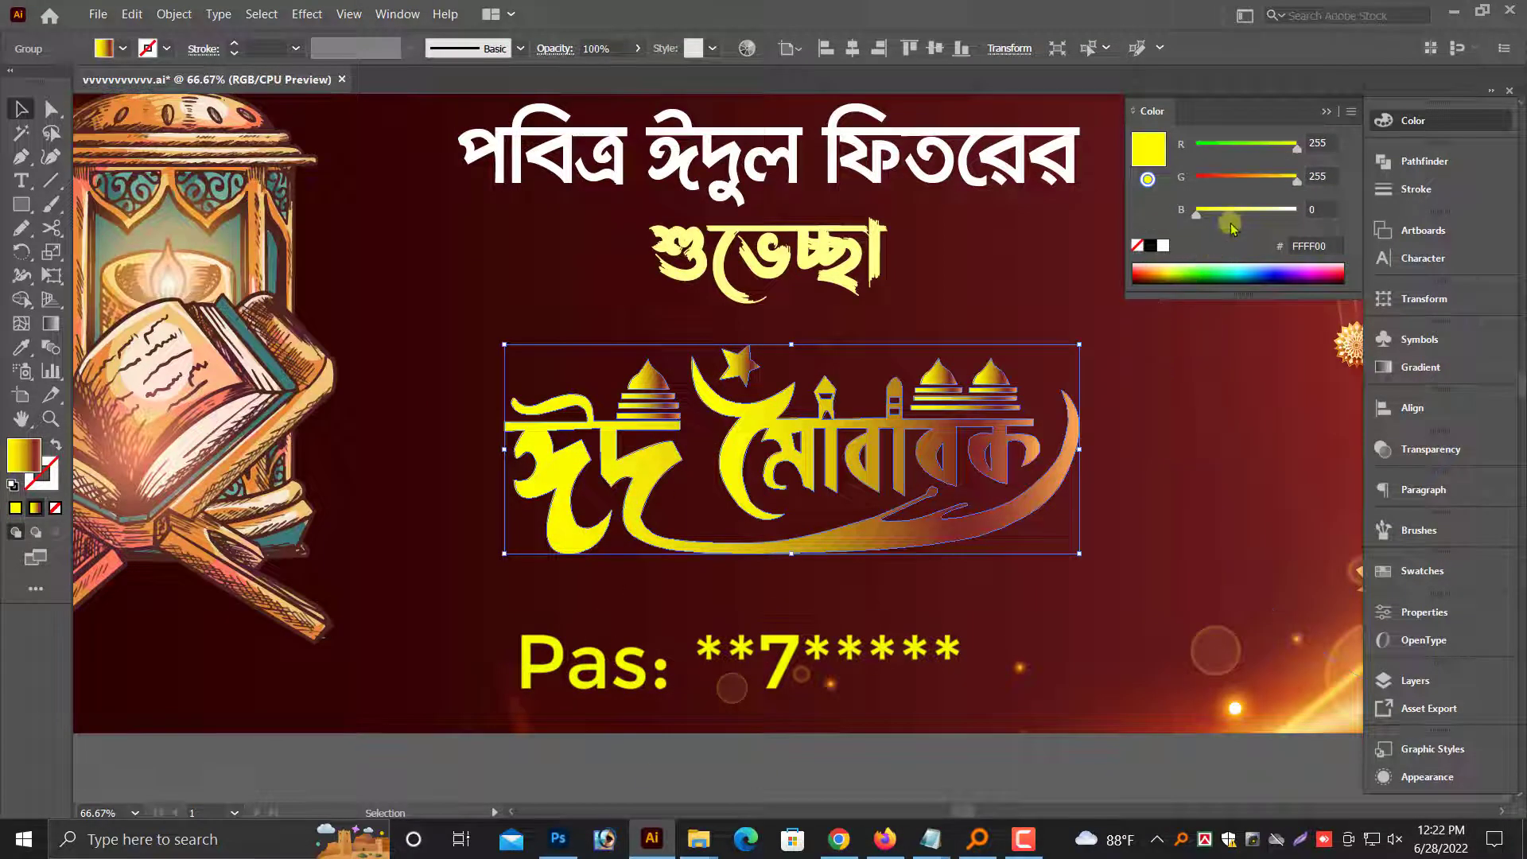
mouse_move(1196, 212)
mouse_down()
mouse_move(1231, 215)
mouse_move(1181, 216)
mouse_up()
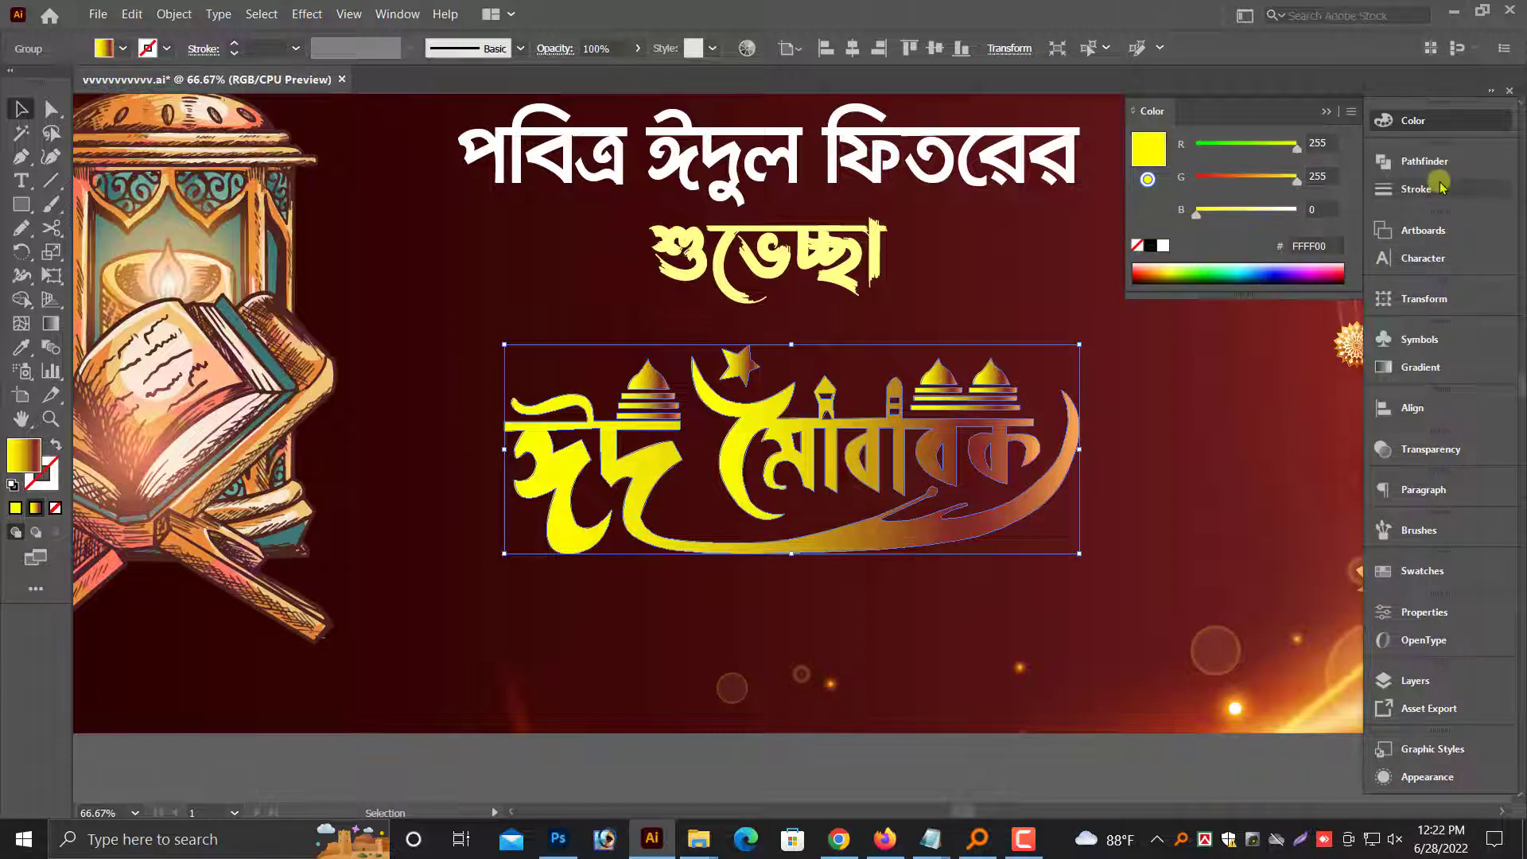
click(1455, 371)
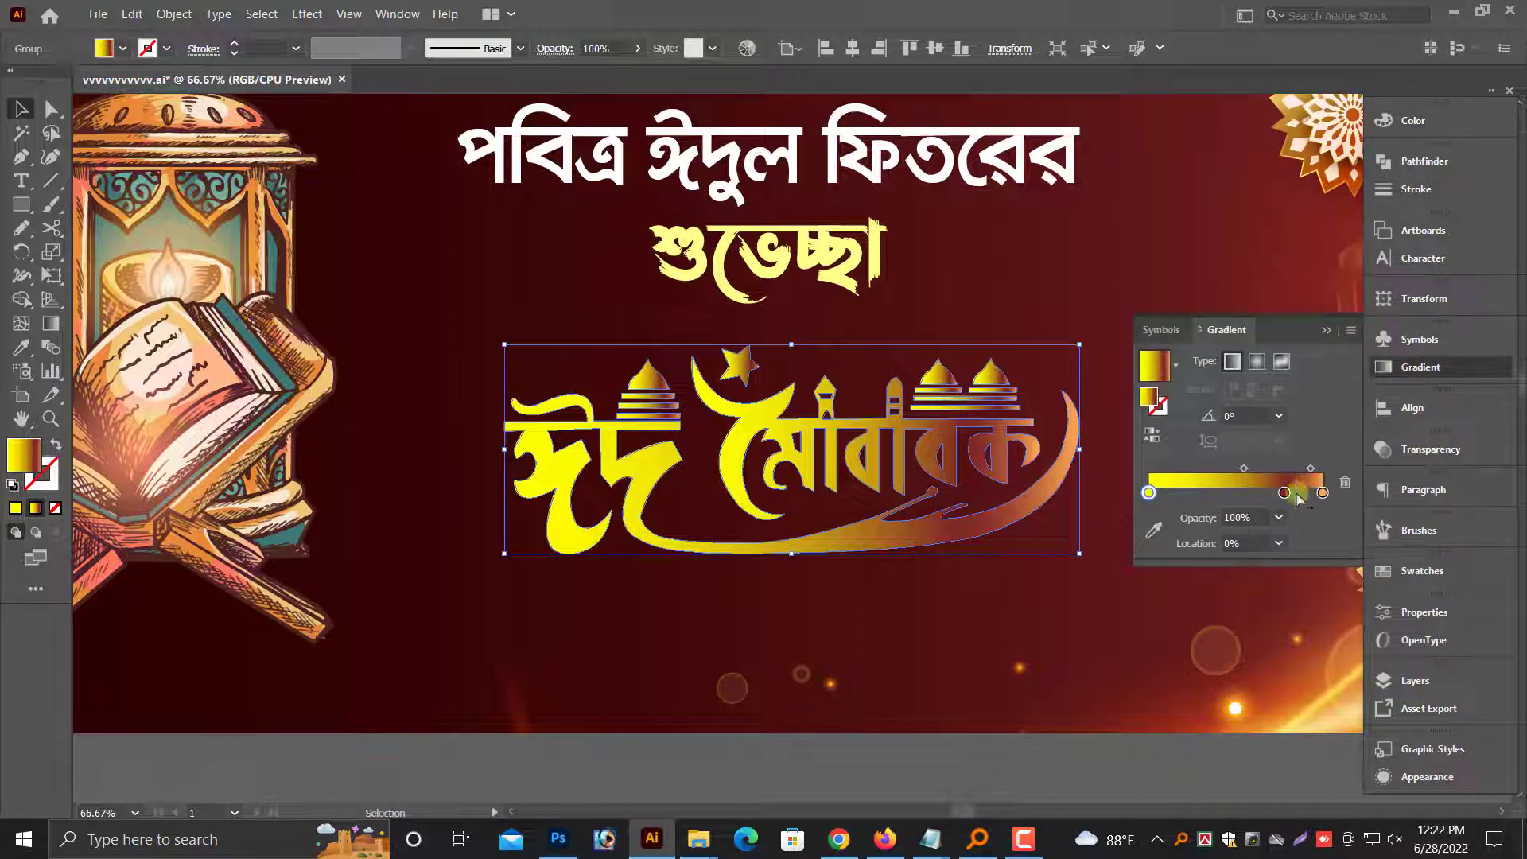
drag(1282, 494, 1279, 522)
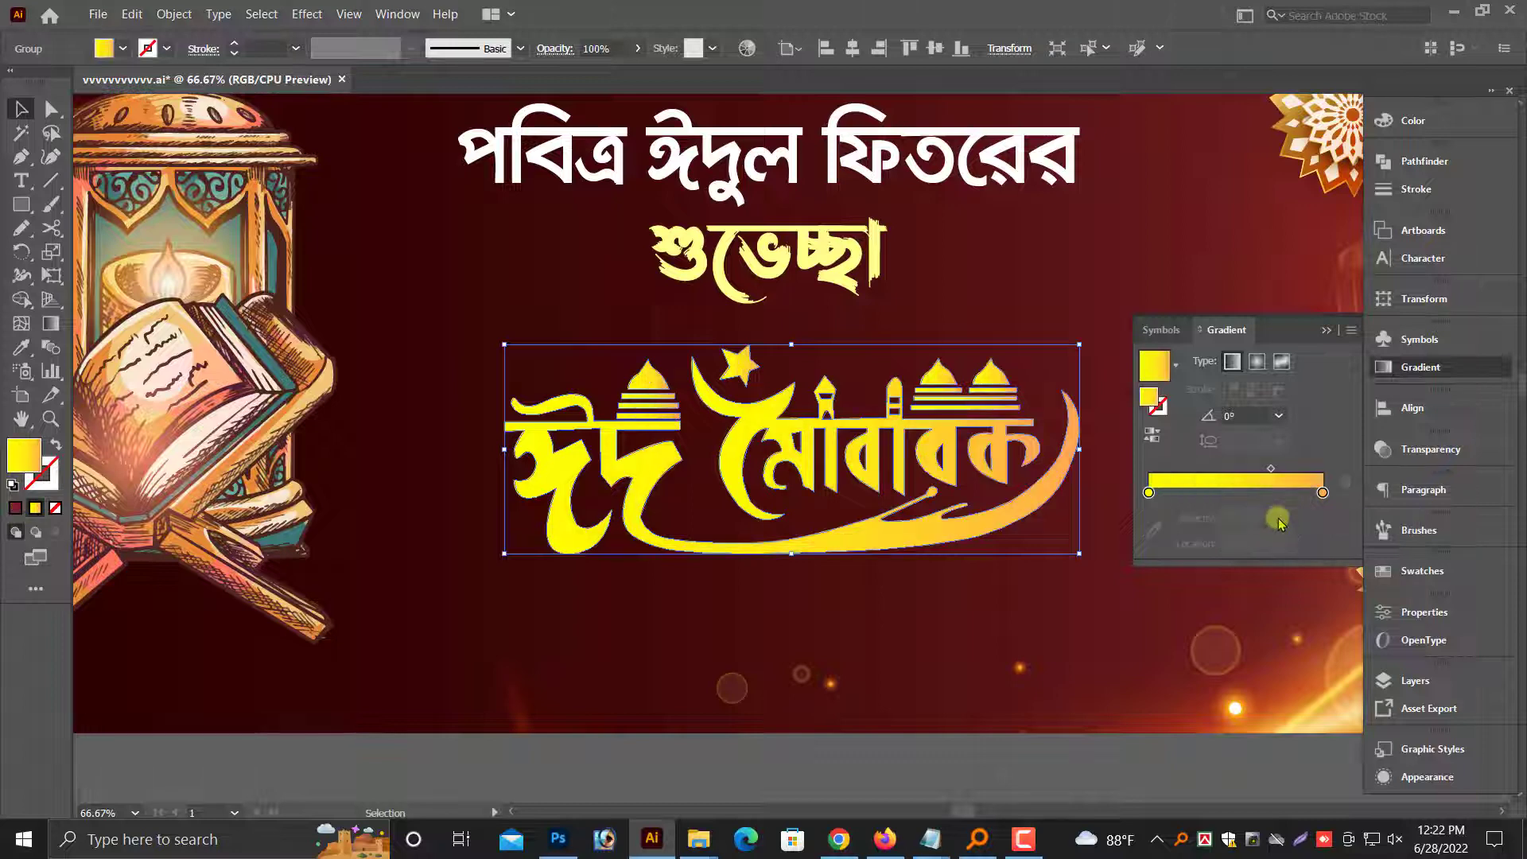
drag(1270, 469, 1246, 469)
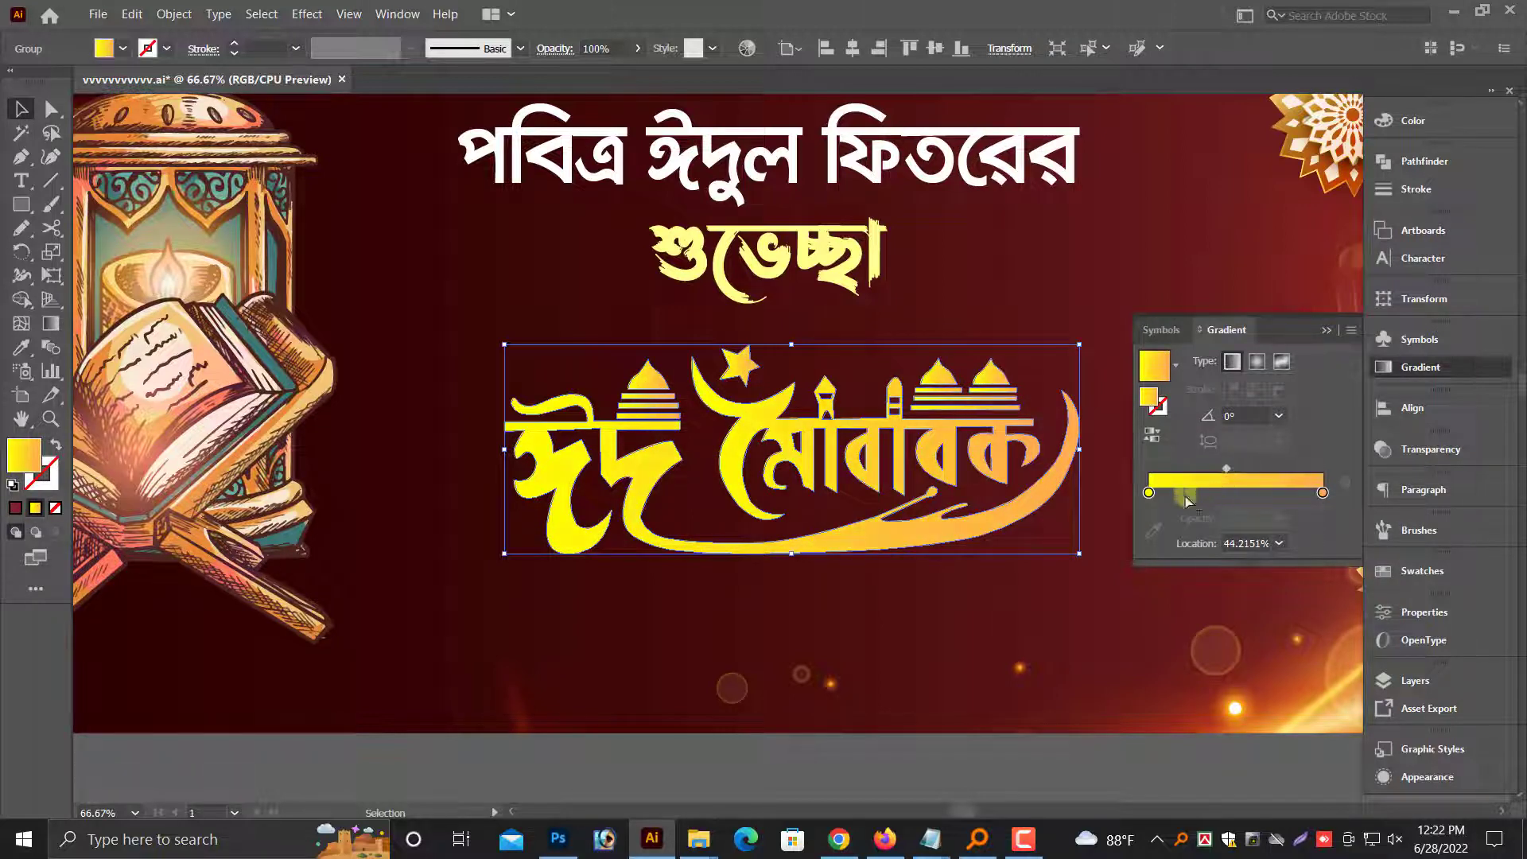
Make the calligraphy slightly smaller and move it a little up and right
click(1125, 512)
scroll(996, 723, down, 1)
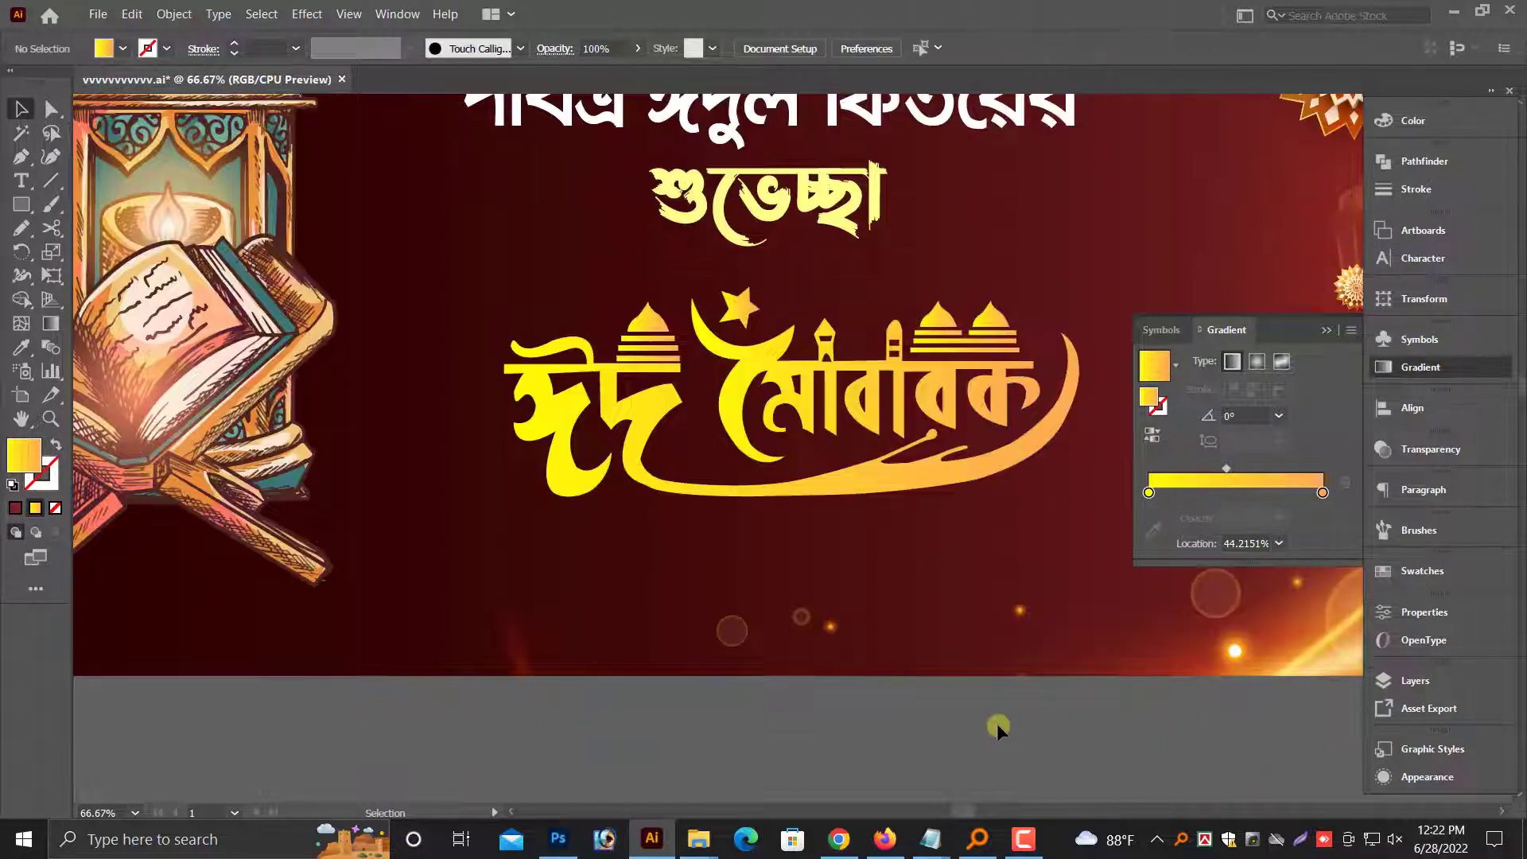
scroll(978, 605, up, 1)
click(926, 449)
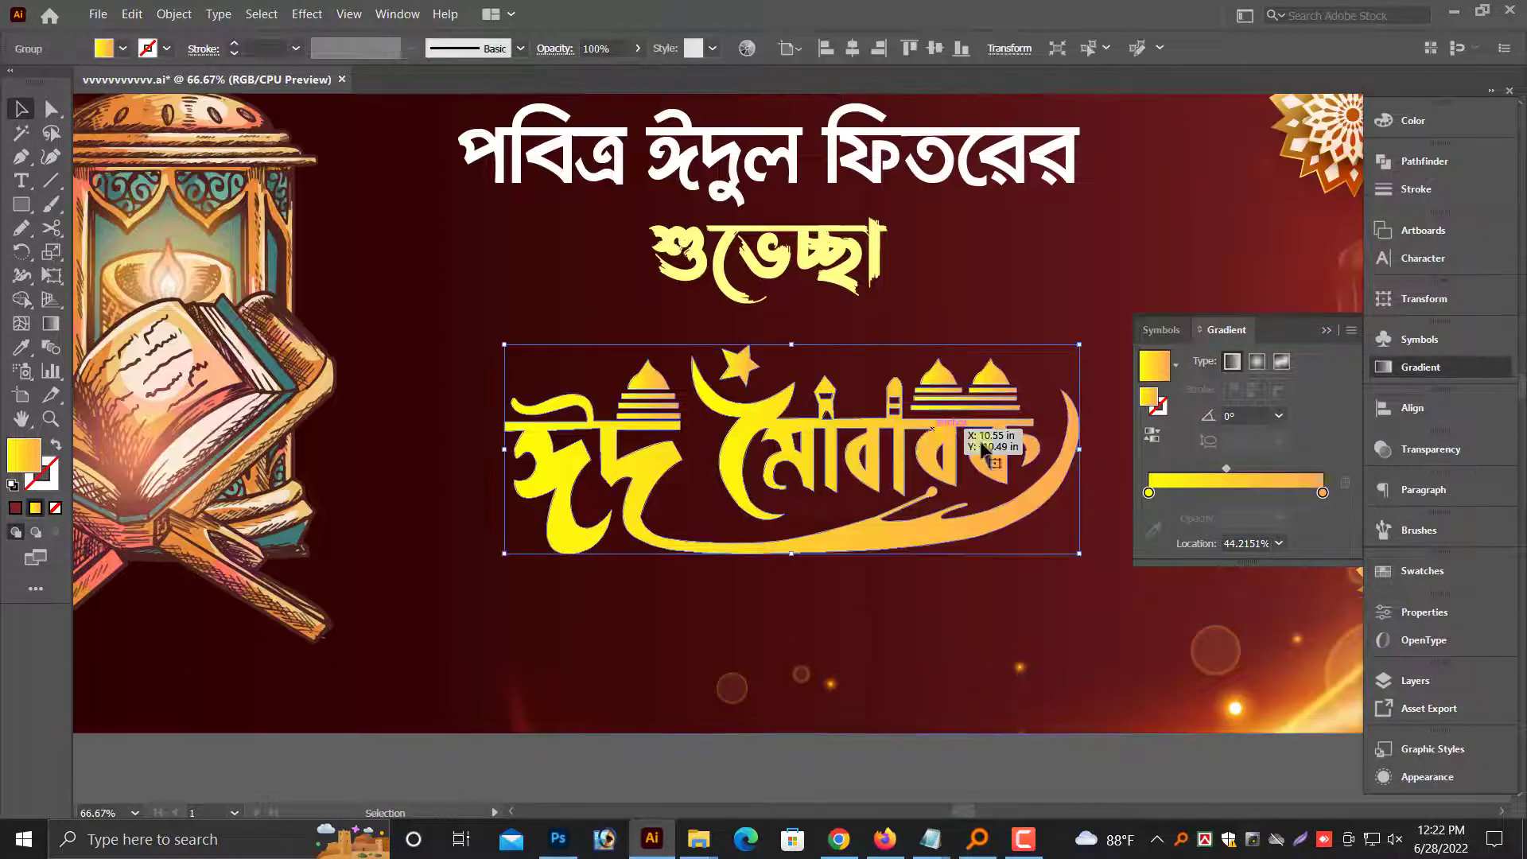
drag(1079, 449, 1039, 449)
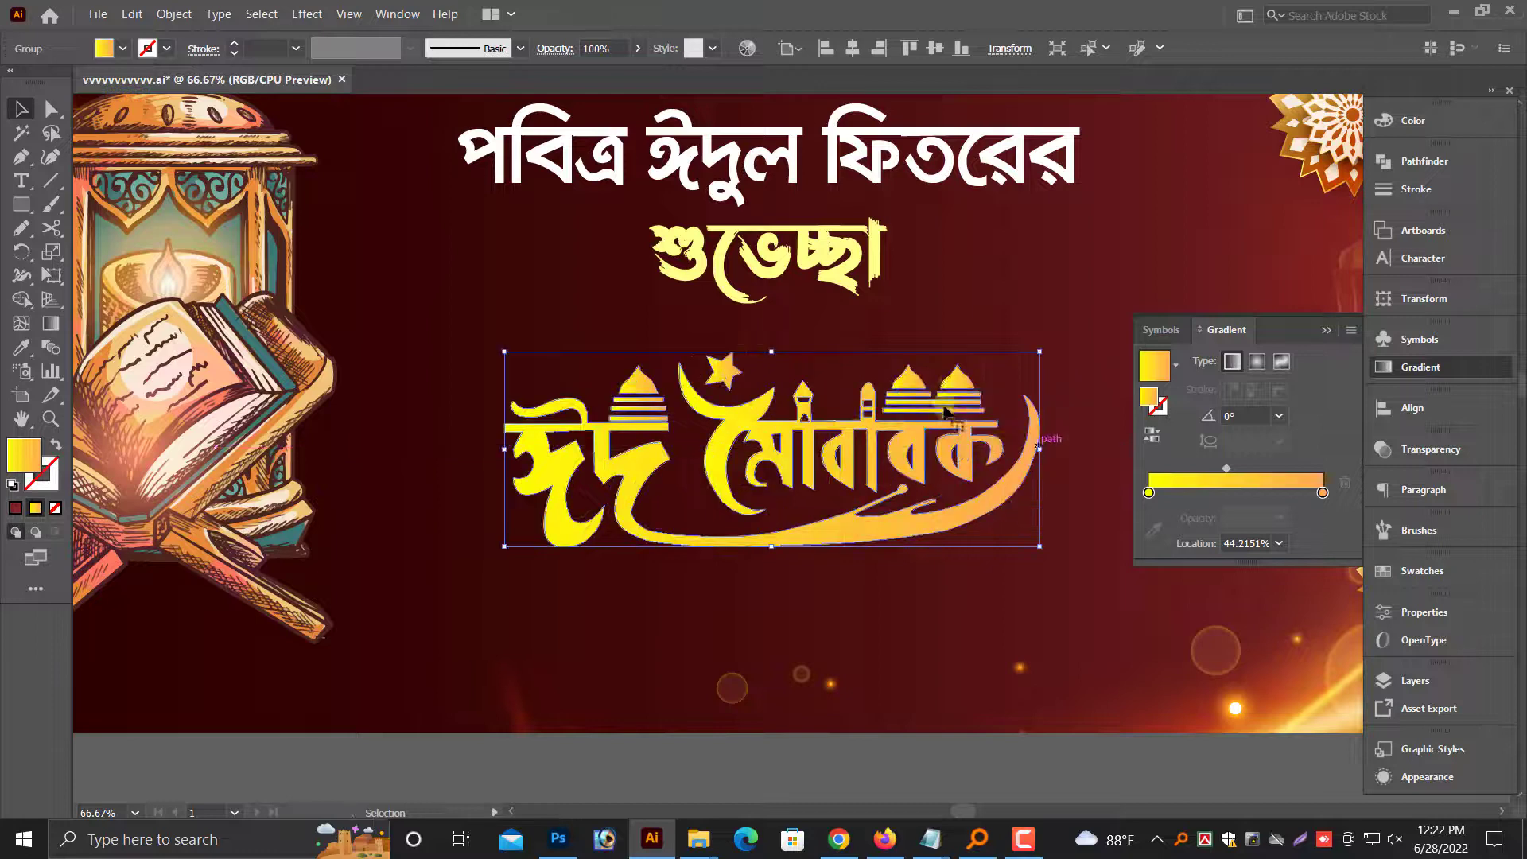
drag(956, 380, 965, 365)
click(1327, 331)
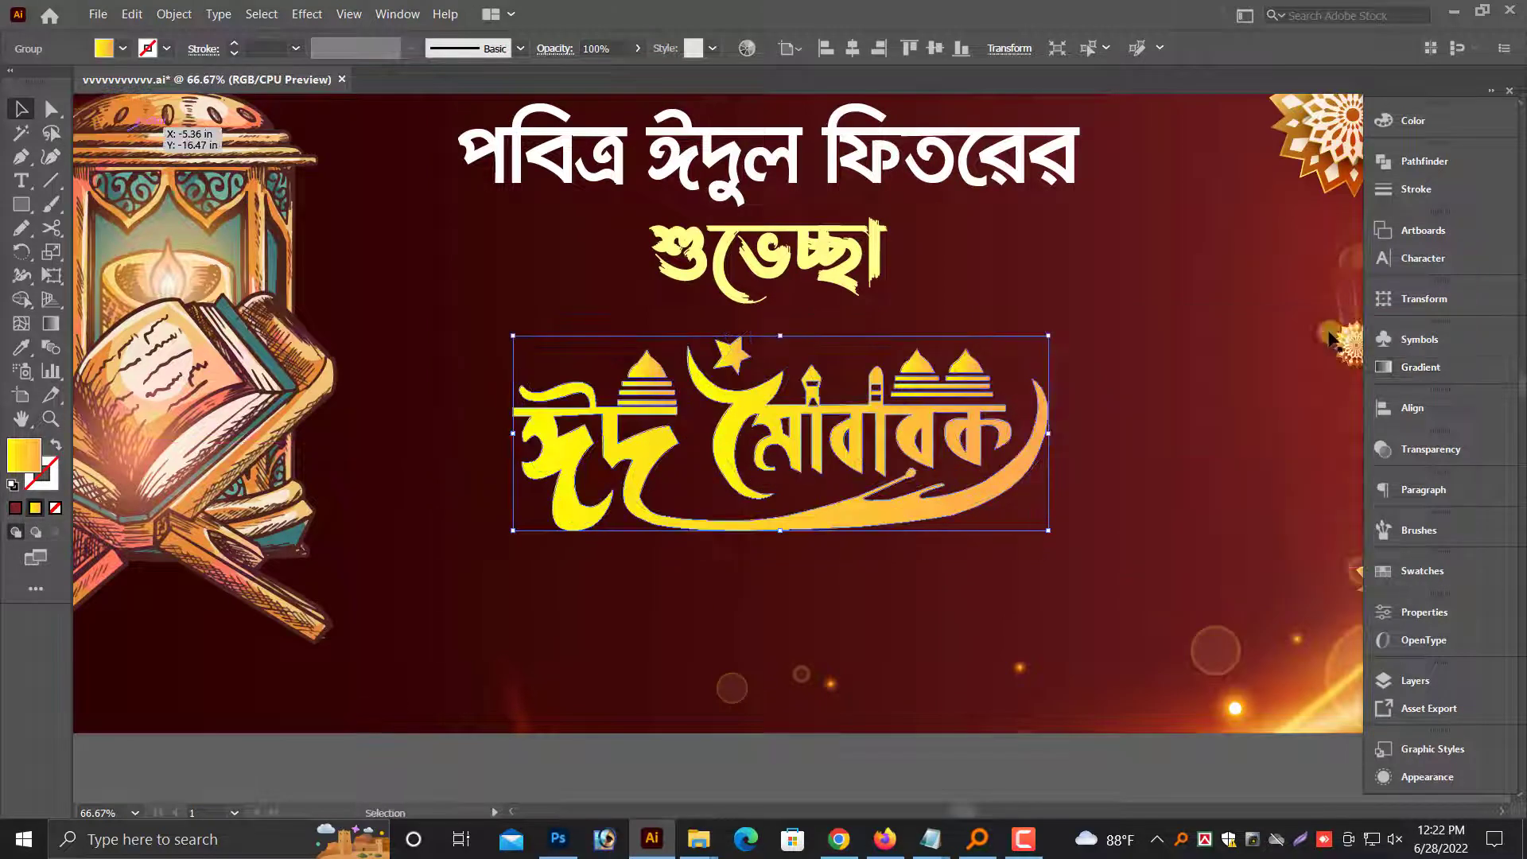
Drag the dark blue Bengali credit line from off the banner onto its lower area beneath the calligraphy
scroll(1130, 509, down, 1)
key(ctrl+minus)
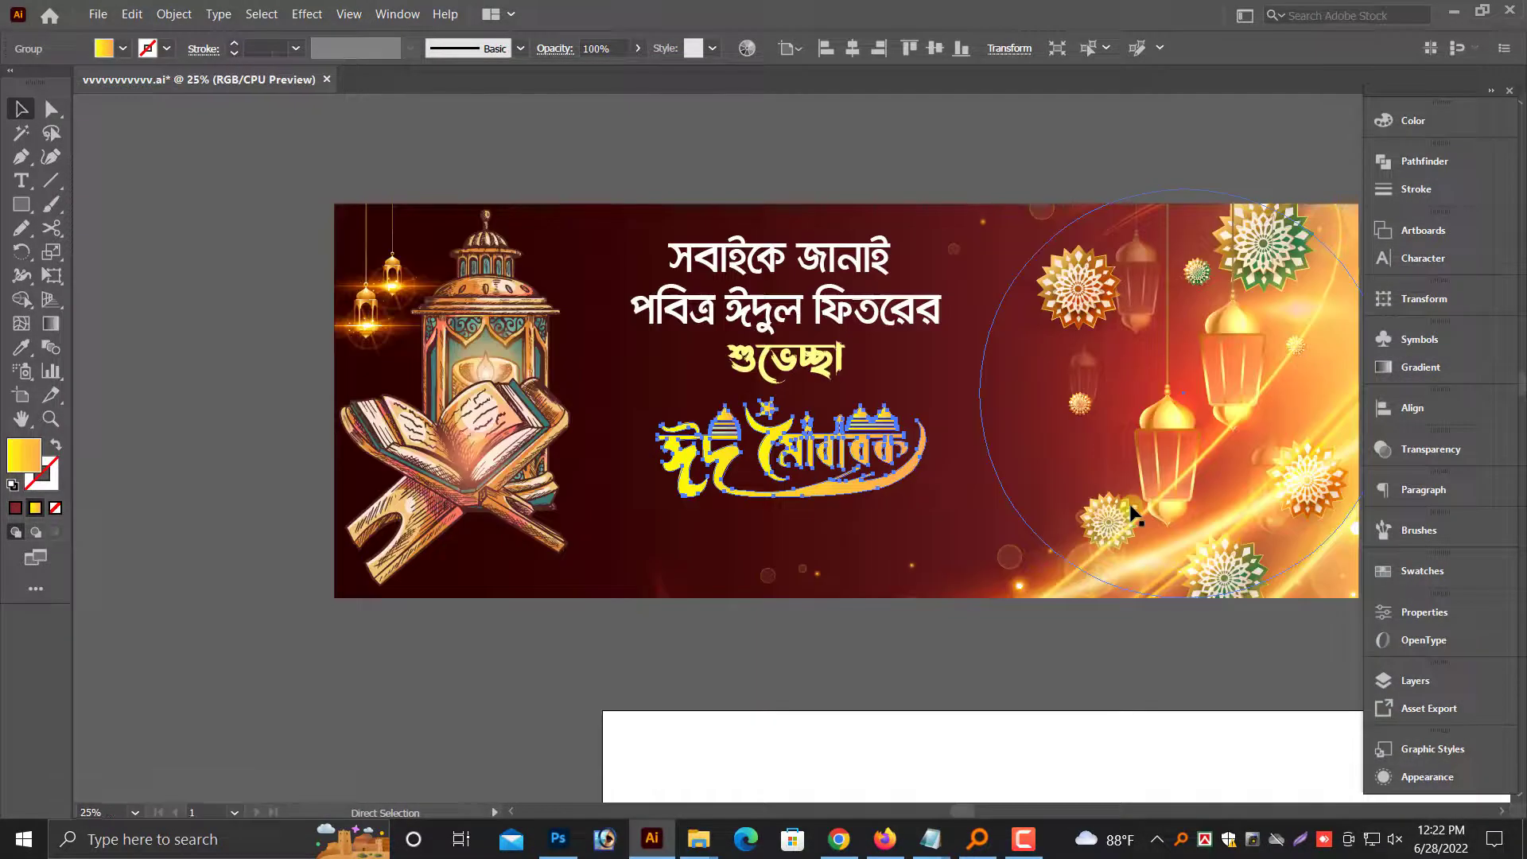
key(ctrl+minus)
key(ctrl+minus)
click(1133, 521)
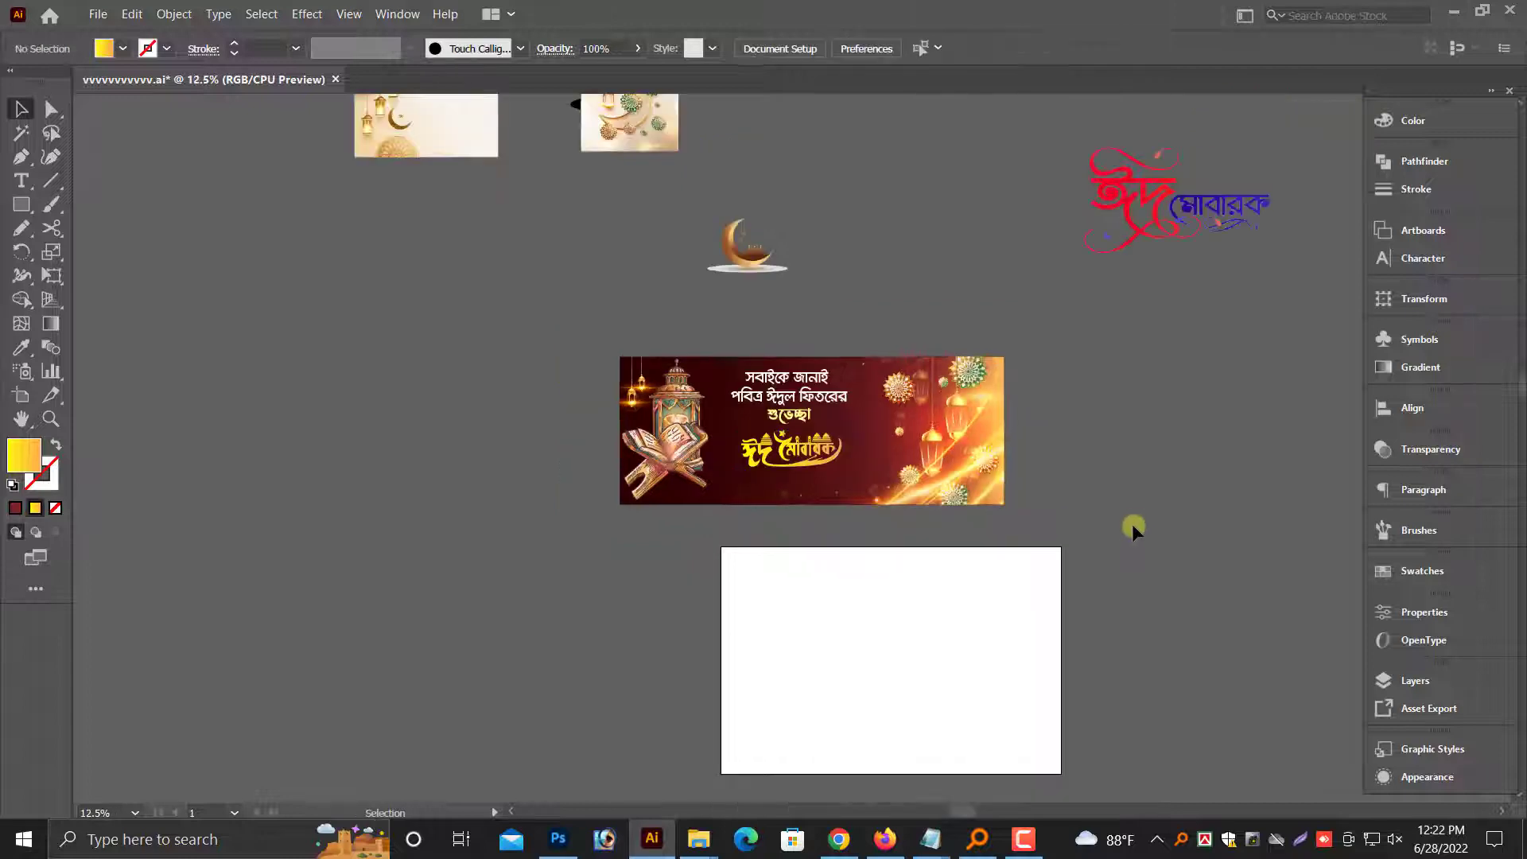
scroll(1108, 541, down, 2)
scroll(1108, 541, down, 2)
key(ctrl+minus)
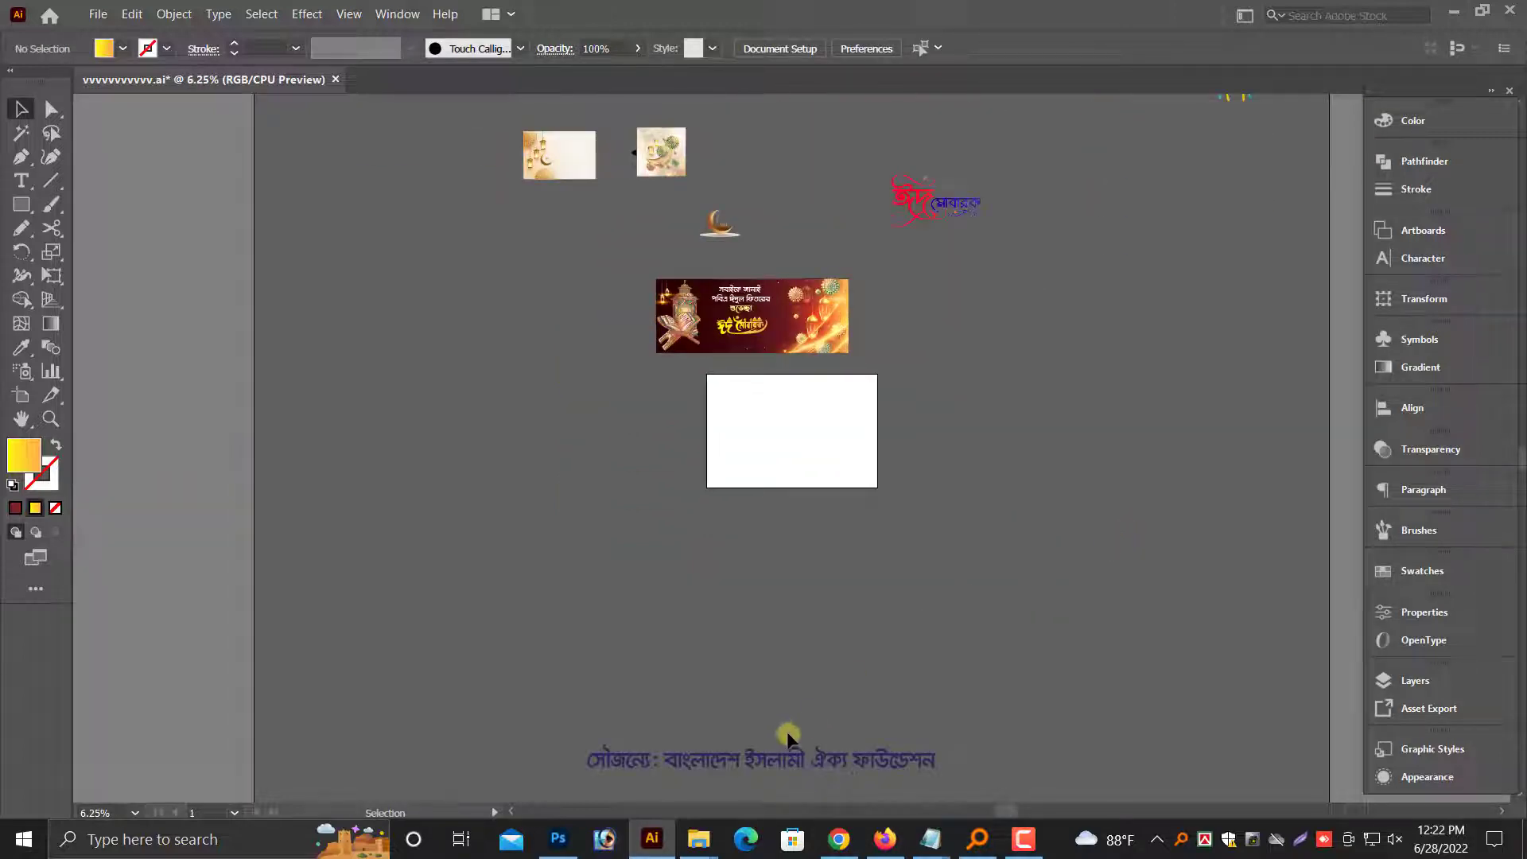
drag(783, 761, 805, 356)
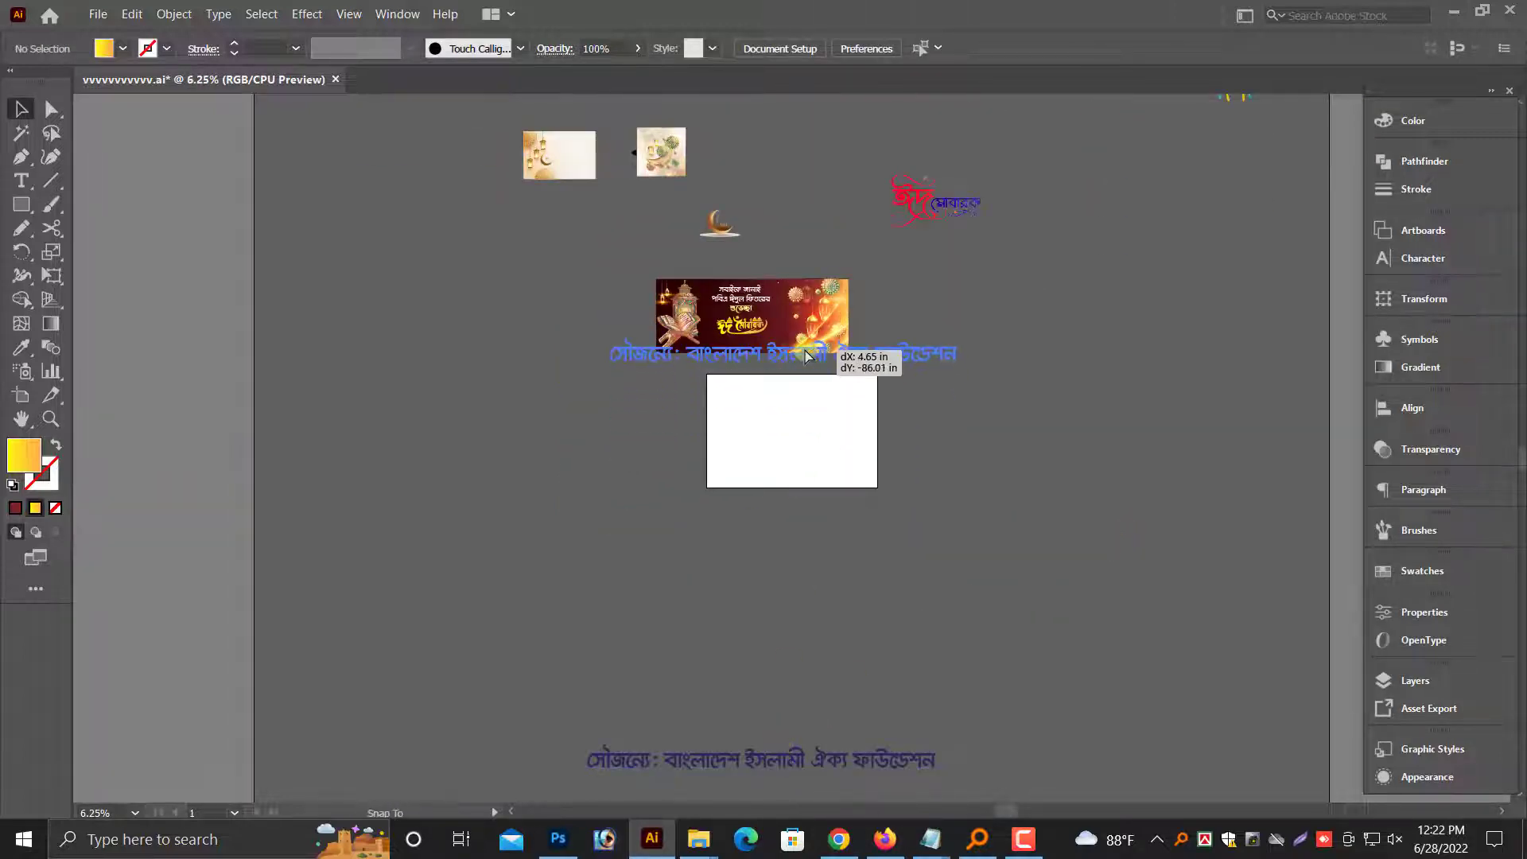
key(ctrl+plus)
key(ctrl+plus)
key(ctrl+plus)
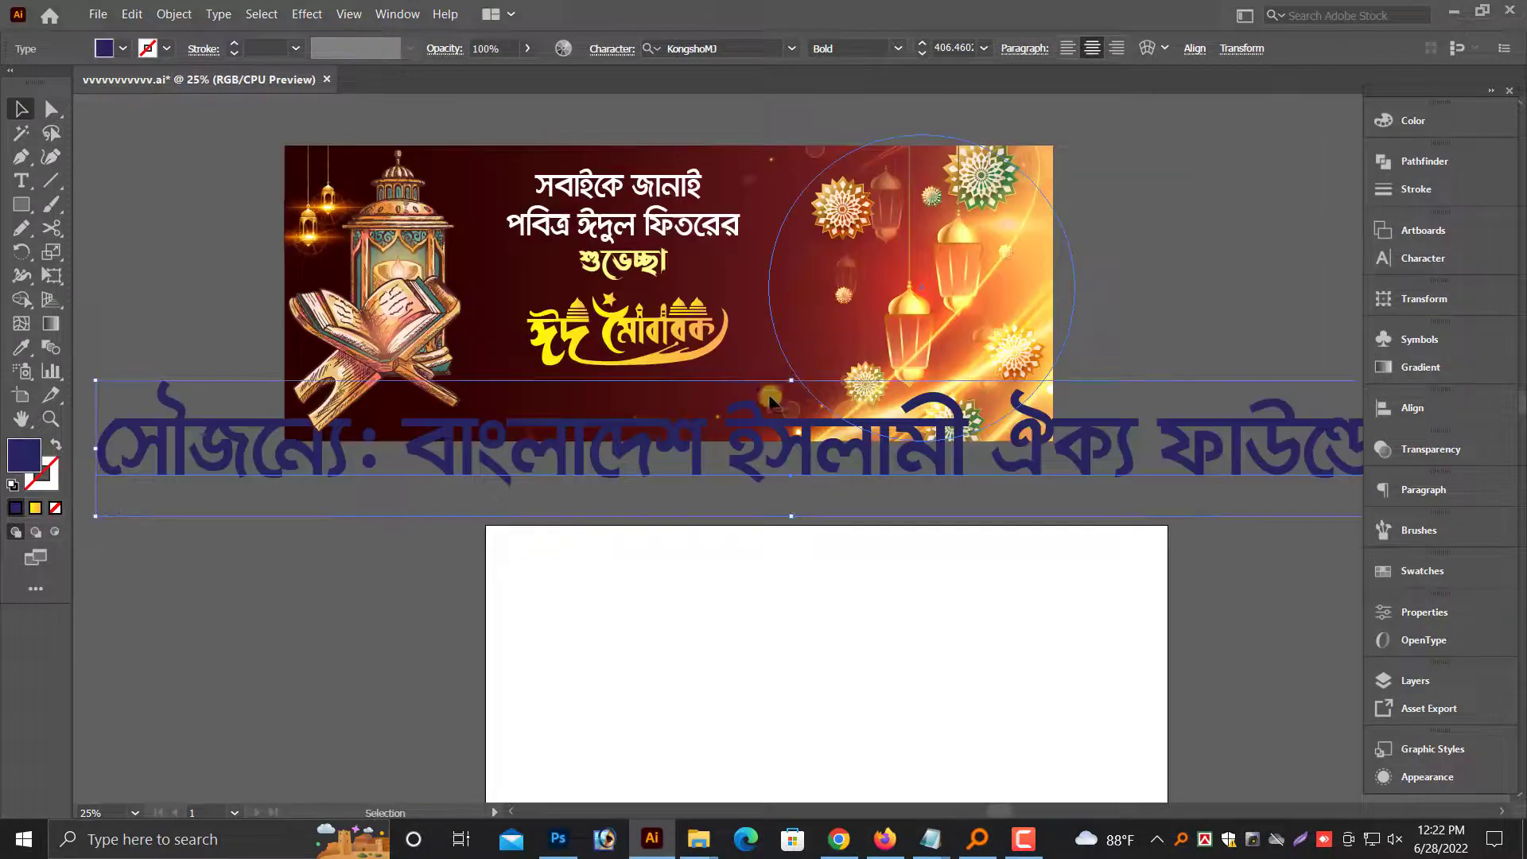
mouse_move(806, 356)
mouse_down()
mouse_move(791, 410)
mouse_move(682, 409)
mouse_up()
key(ctrl+plus)
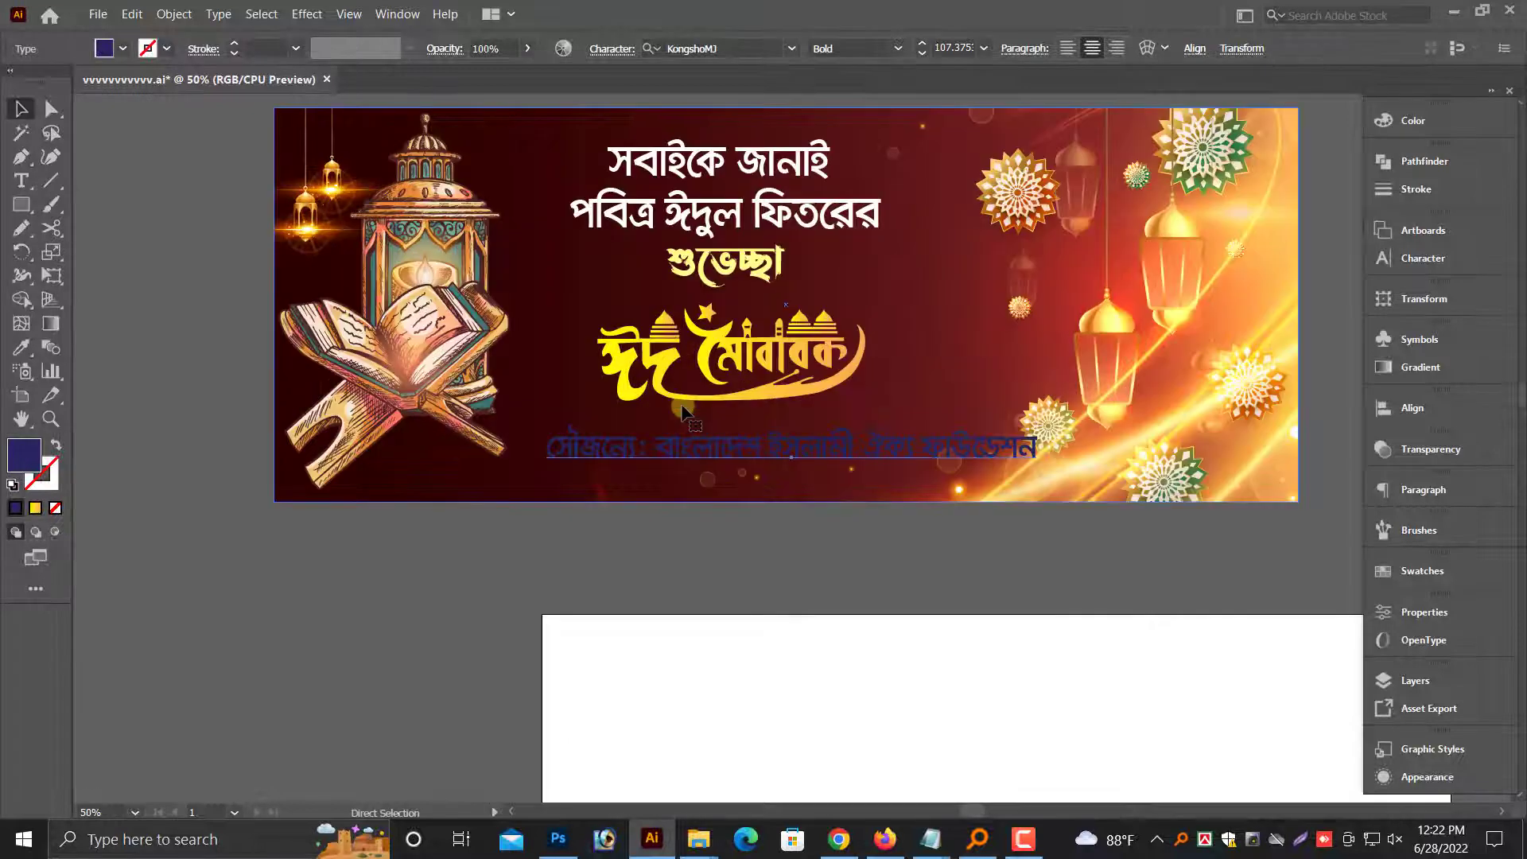
key(ctrl+plus)
key(ctrl+plus)
Make the credit text white (FFFFFF) and move it lower and left
click(1413, 120)
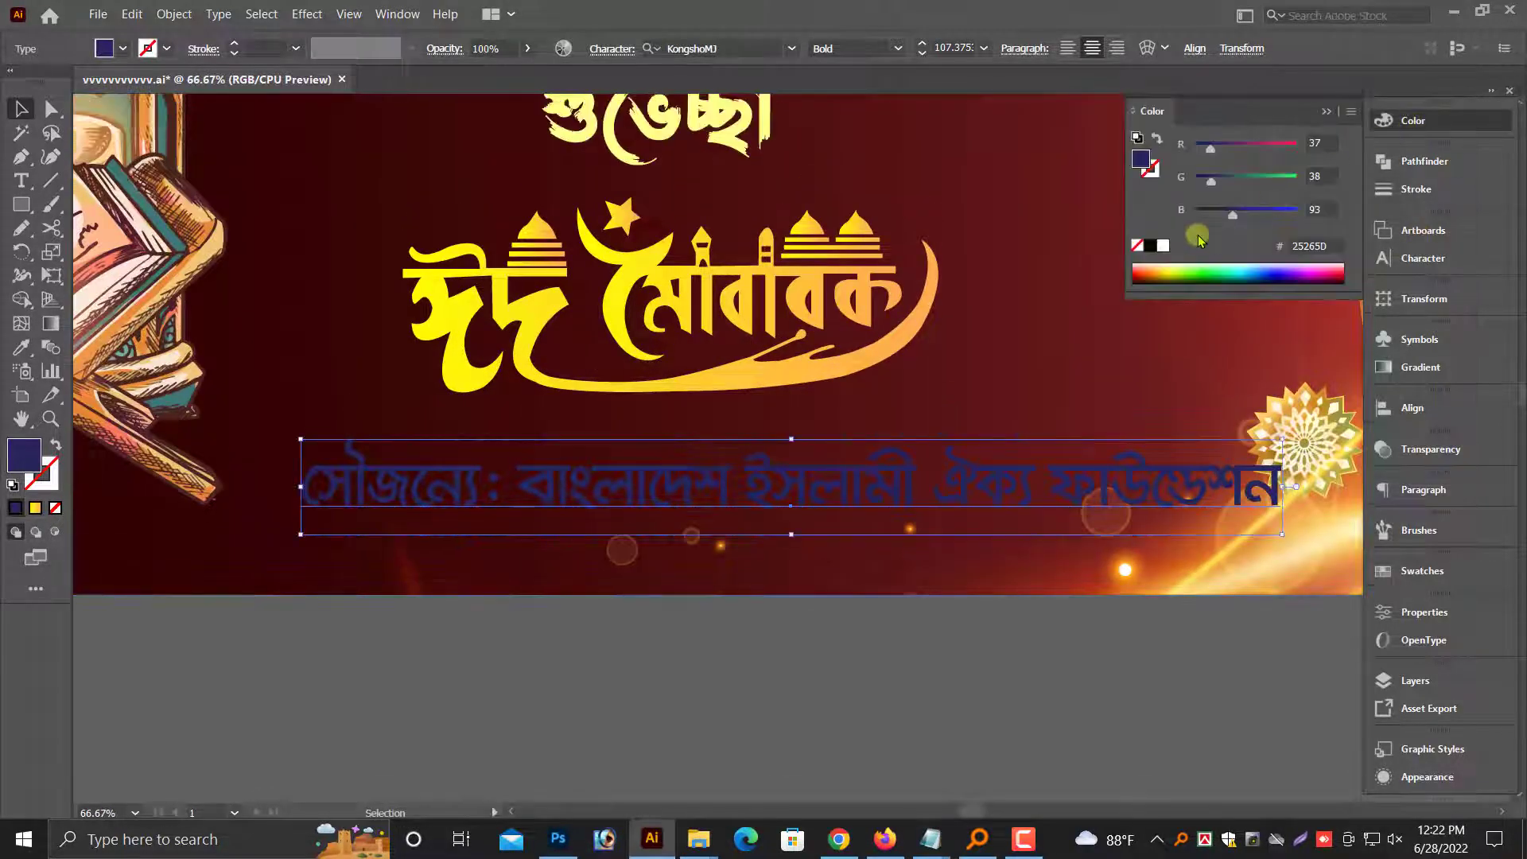
click(1162, 245)
scroll(1037, 521, up, 1)
drag(539, 531, 513, 556)
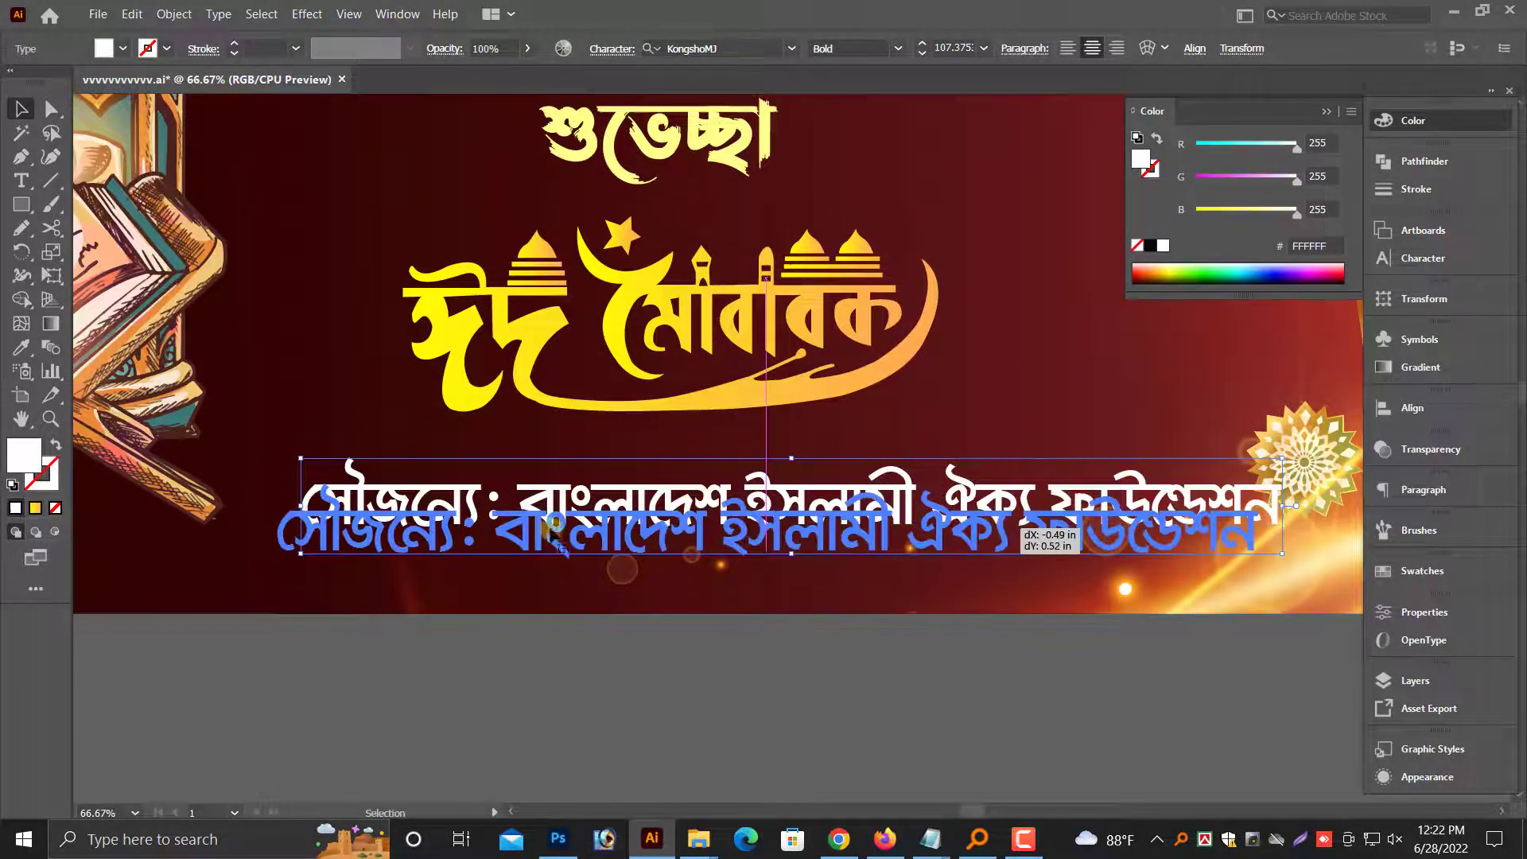
drag(640, 544, 618, 554)
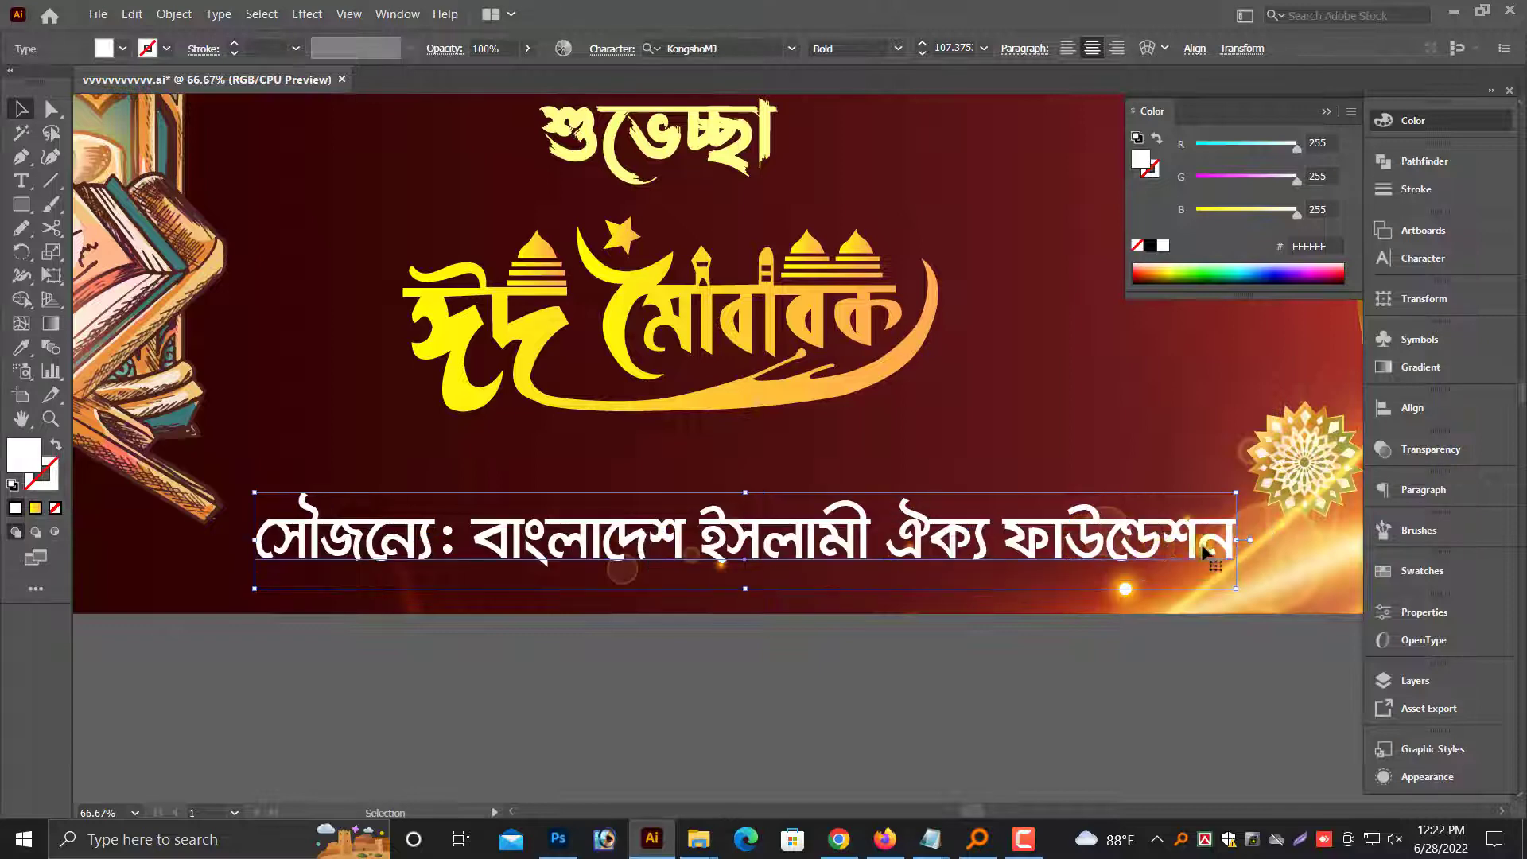
Narrow the credit line horizontally and drop it near the banner's bottom edge
drag(1232, 547, 1113, 547)
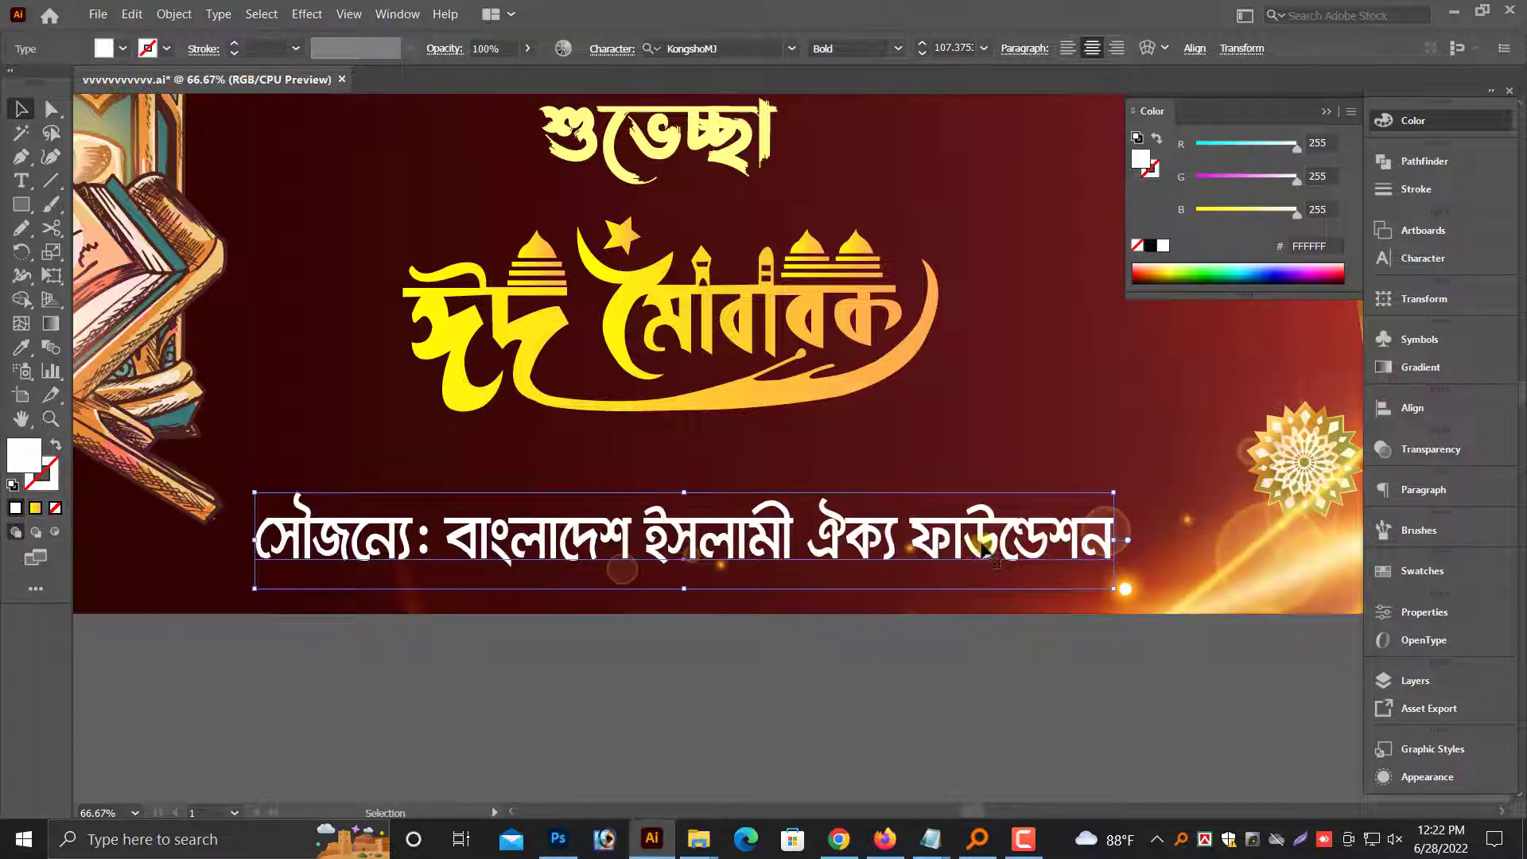
drag(984, 545, 986, 551)
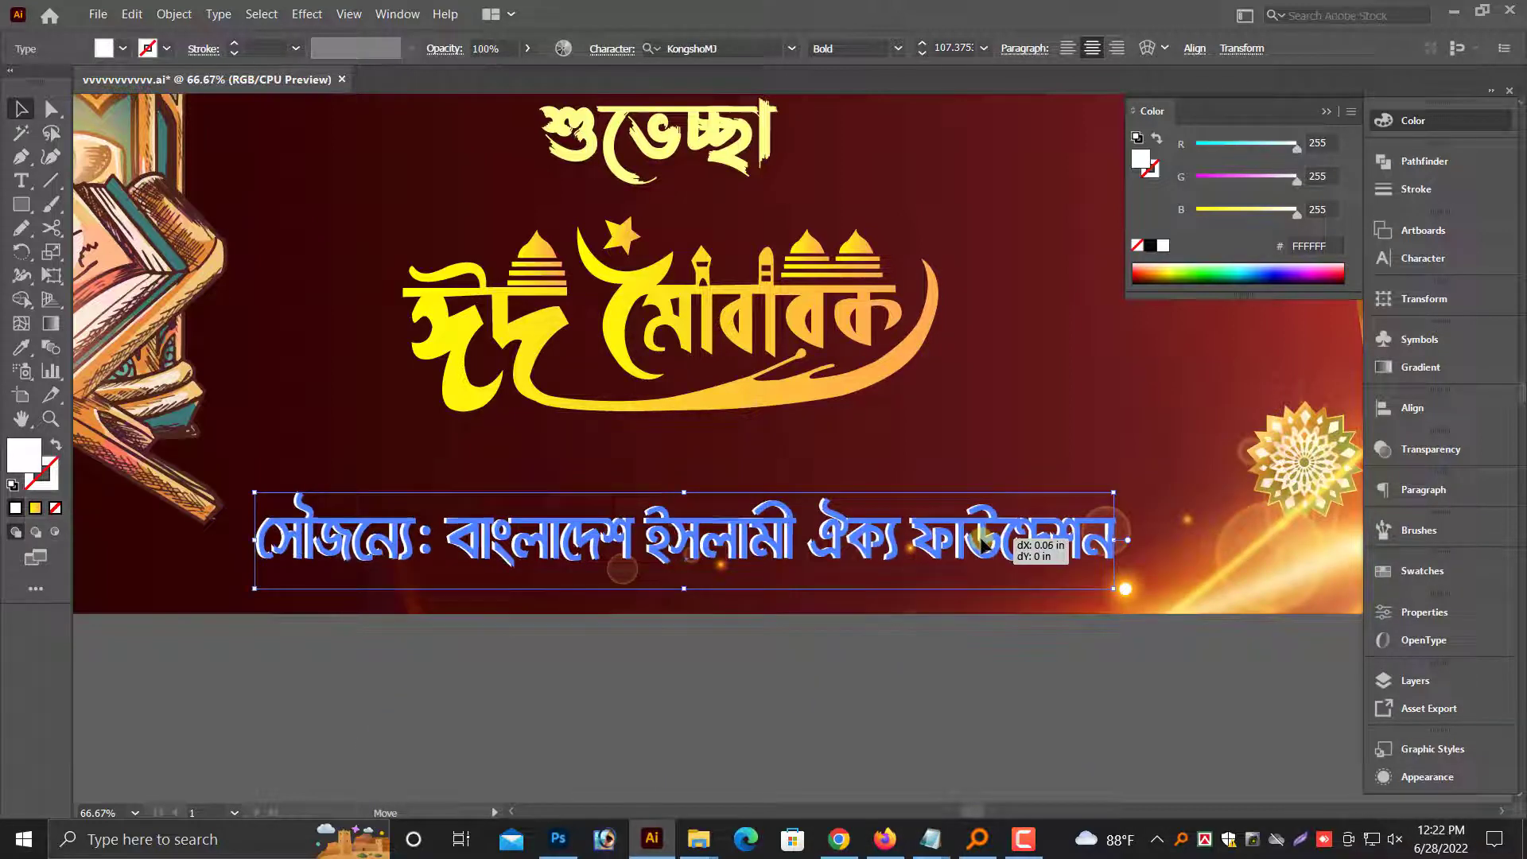
click(929, 632)
scroll(911, 664, up, 1)
drag(834, 576, 828, 589)
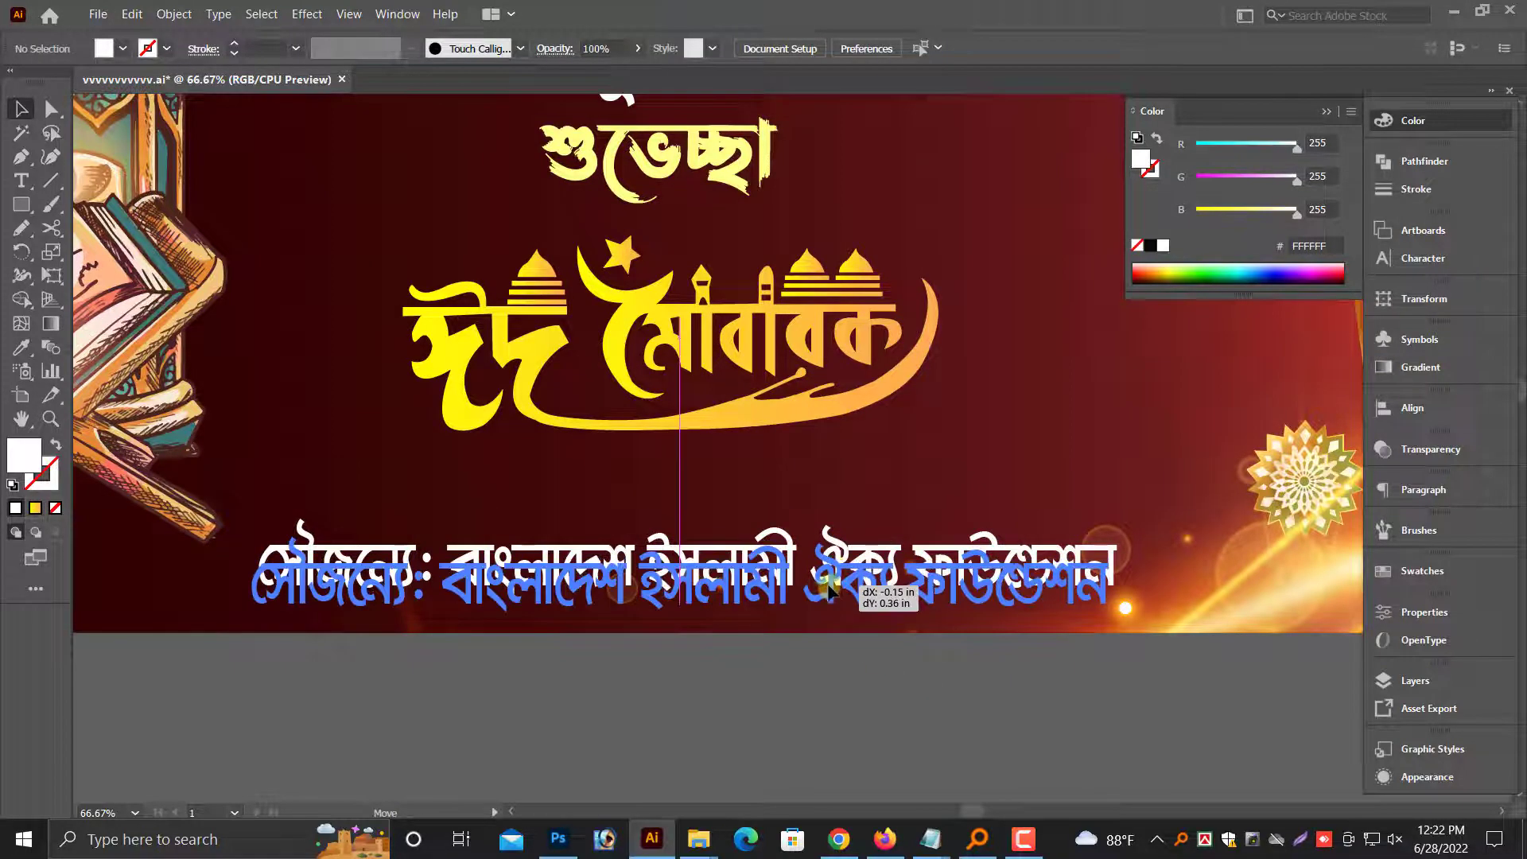
drag(840, 708, 841, 708)
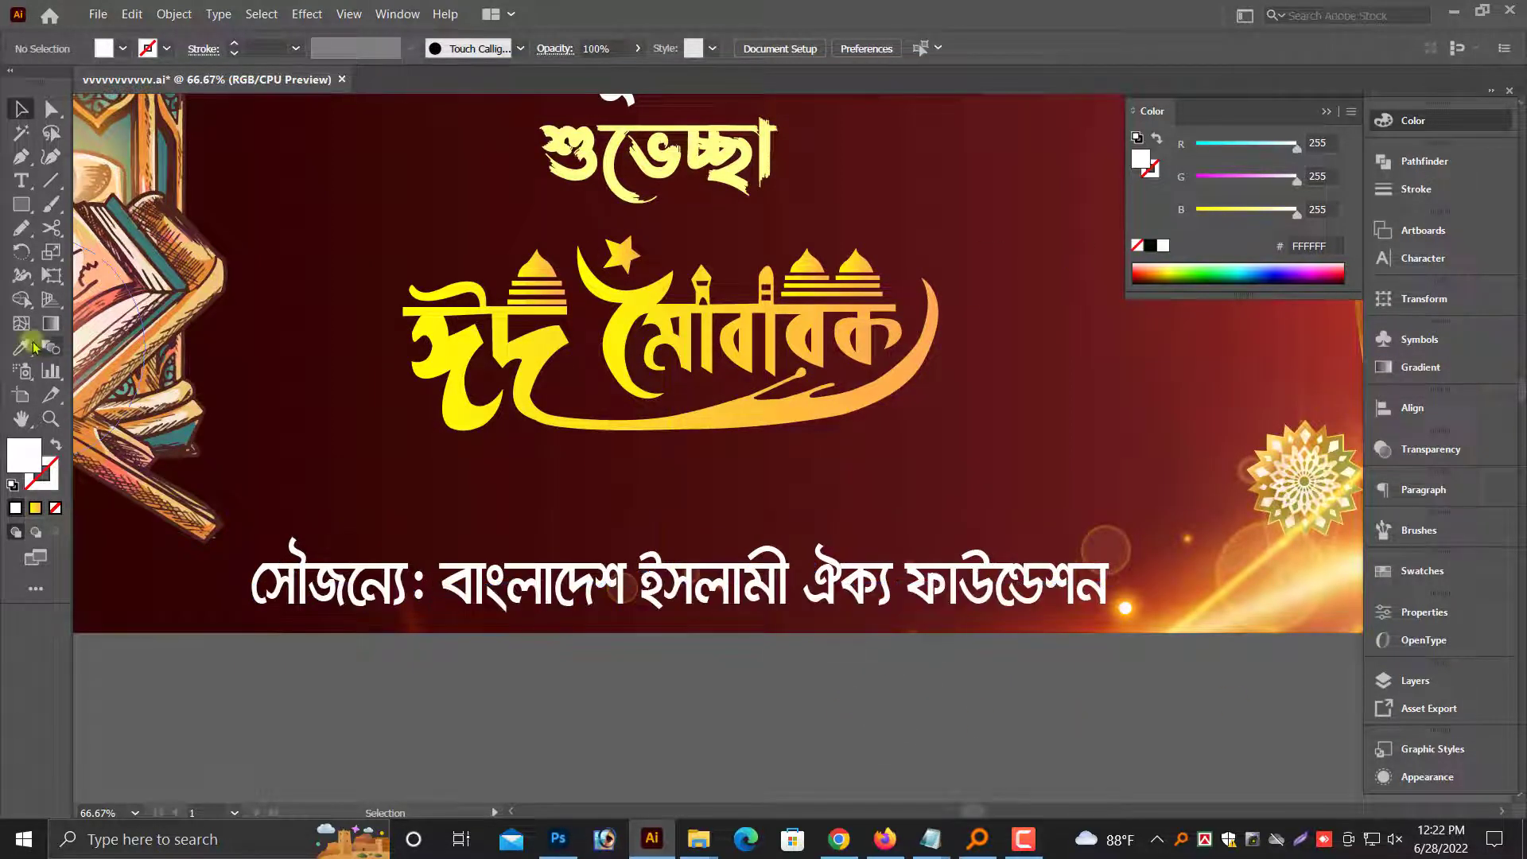
click(22, 205)
Draw a wide bar across the banner bottom and round its top corners
drag(237, 512, 1139, 630)
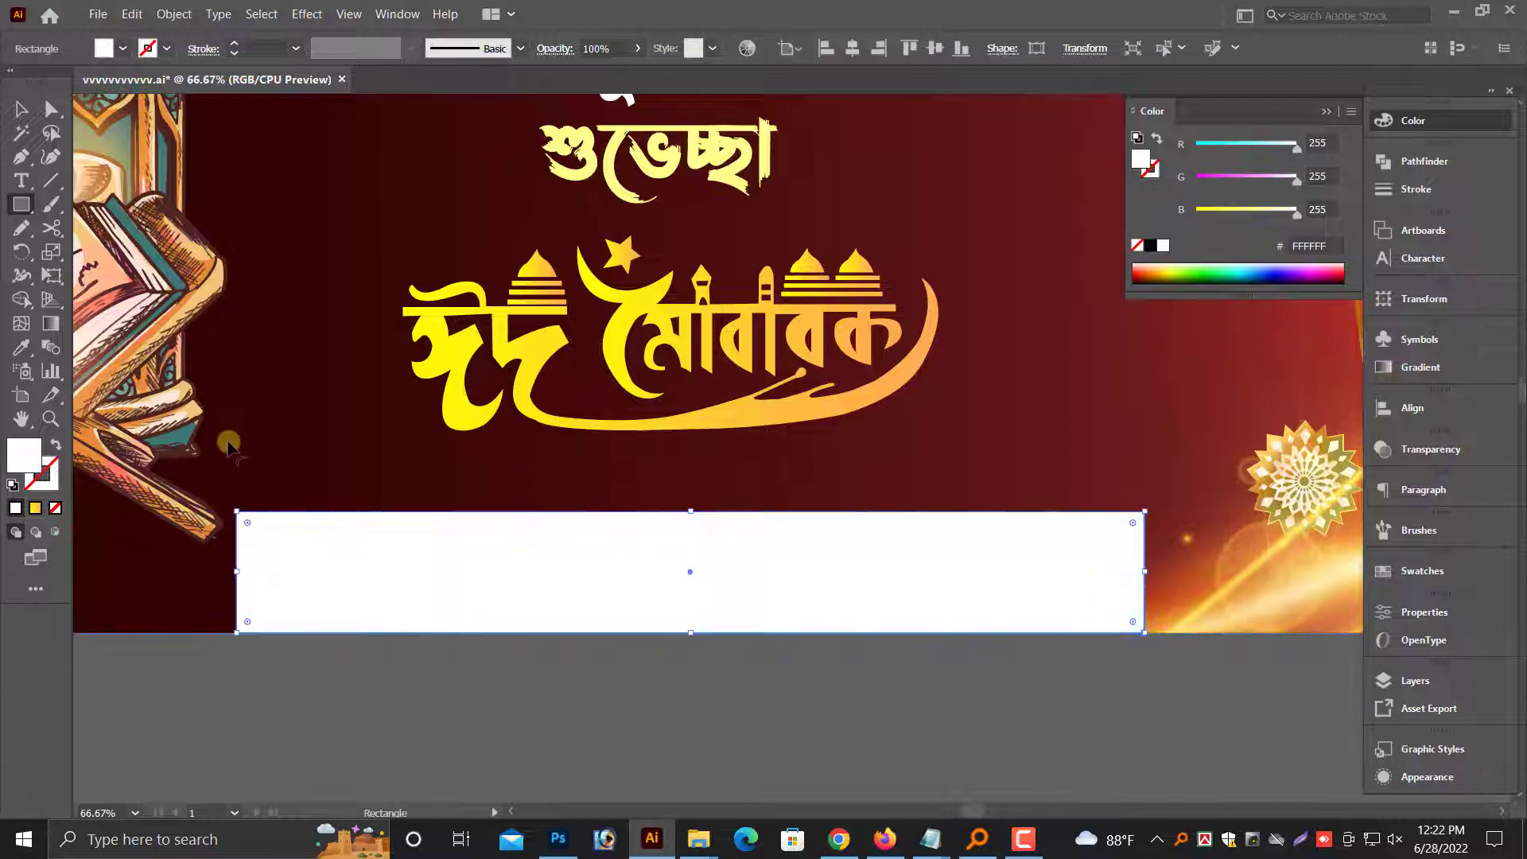
click(35, 114)
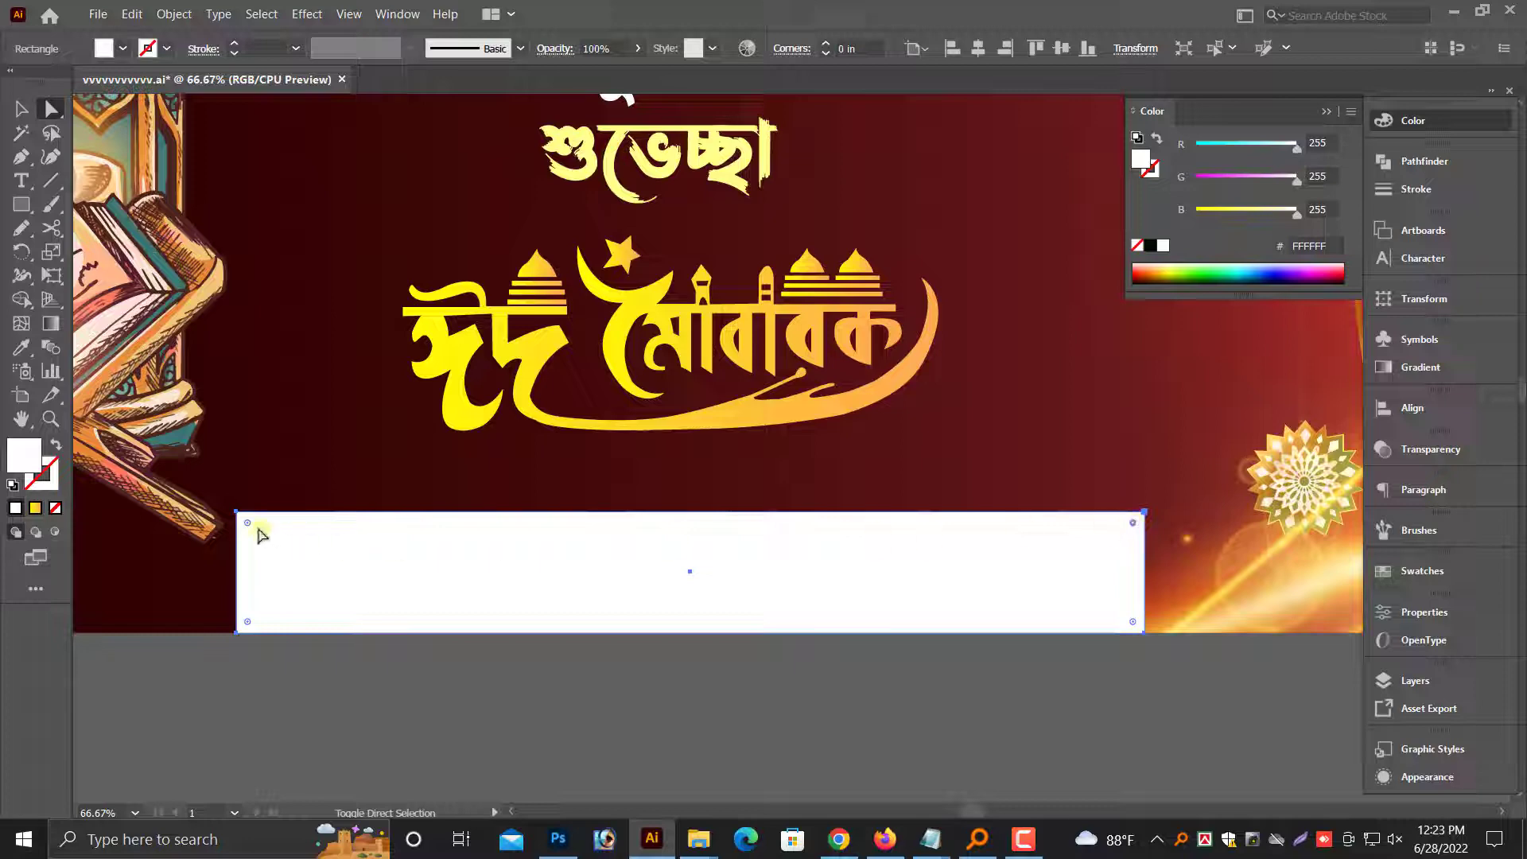
drag(247, 523, 440, 617)
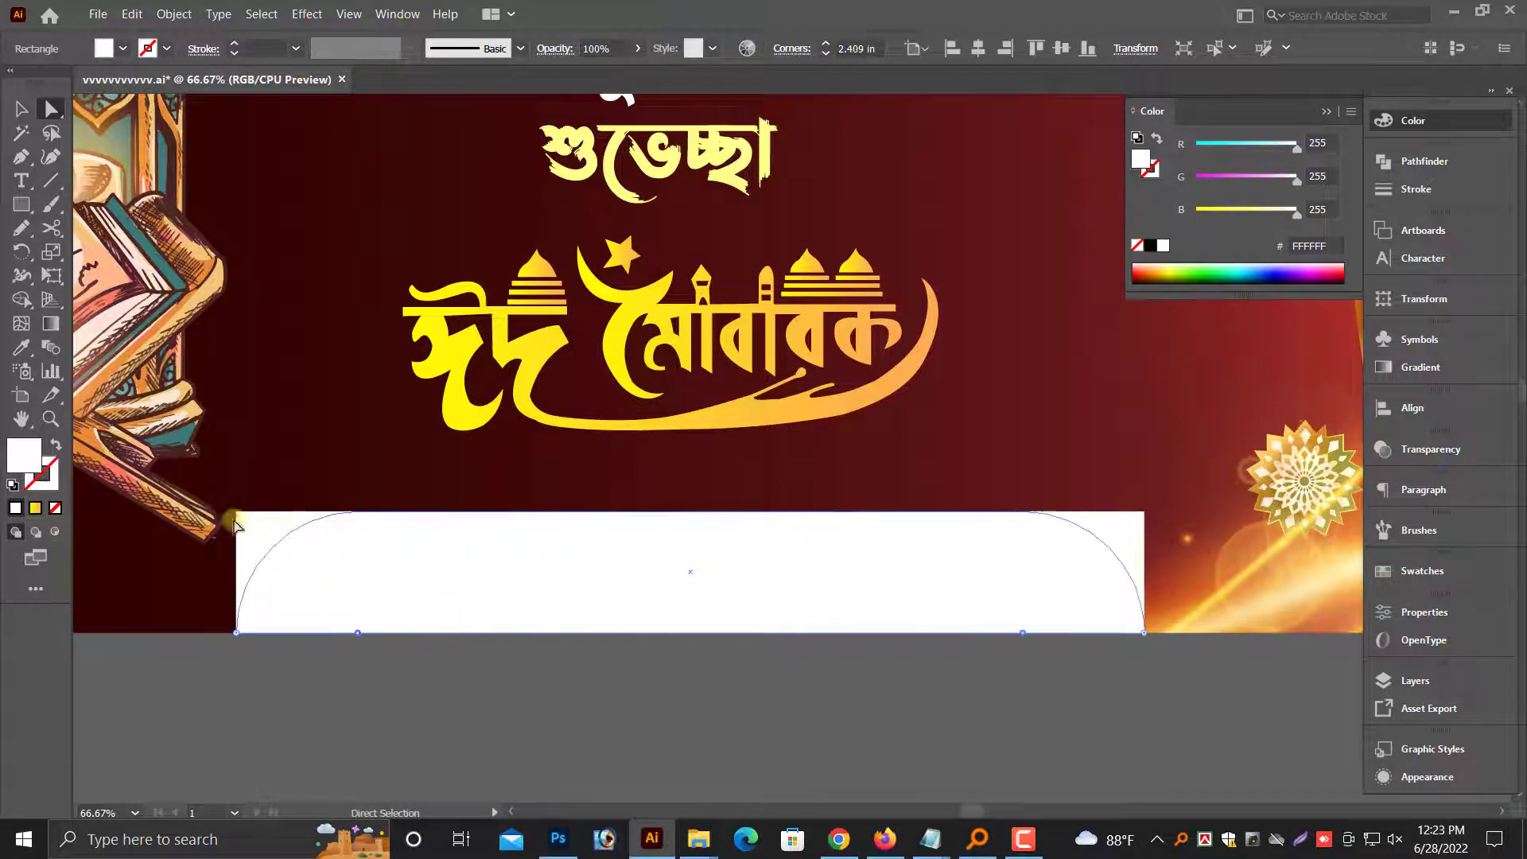
Fill the bar with the background's dark red gradient and make it taller and wider
click(22, 109)
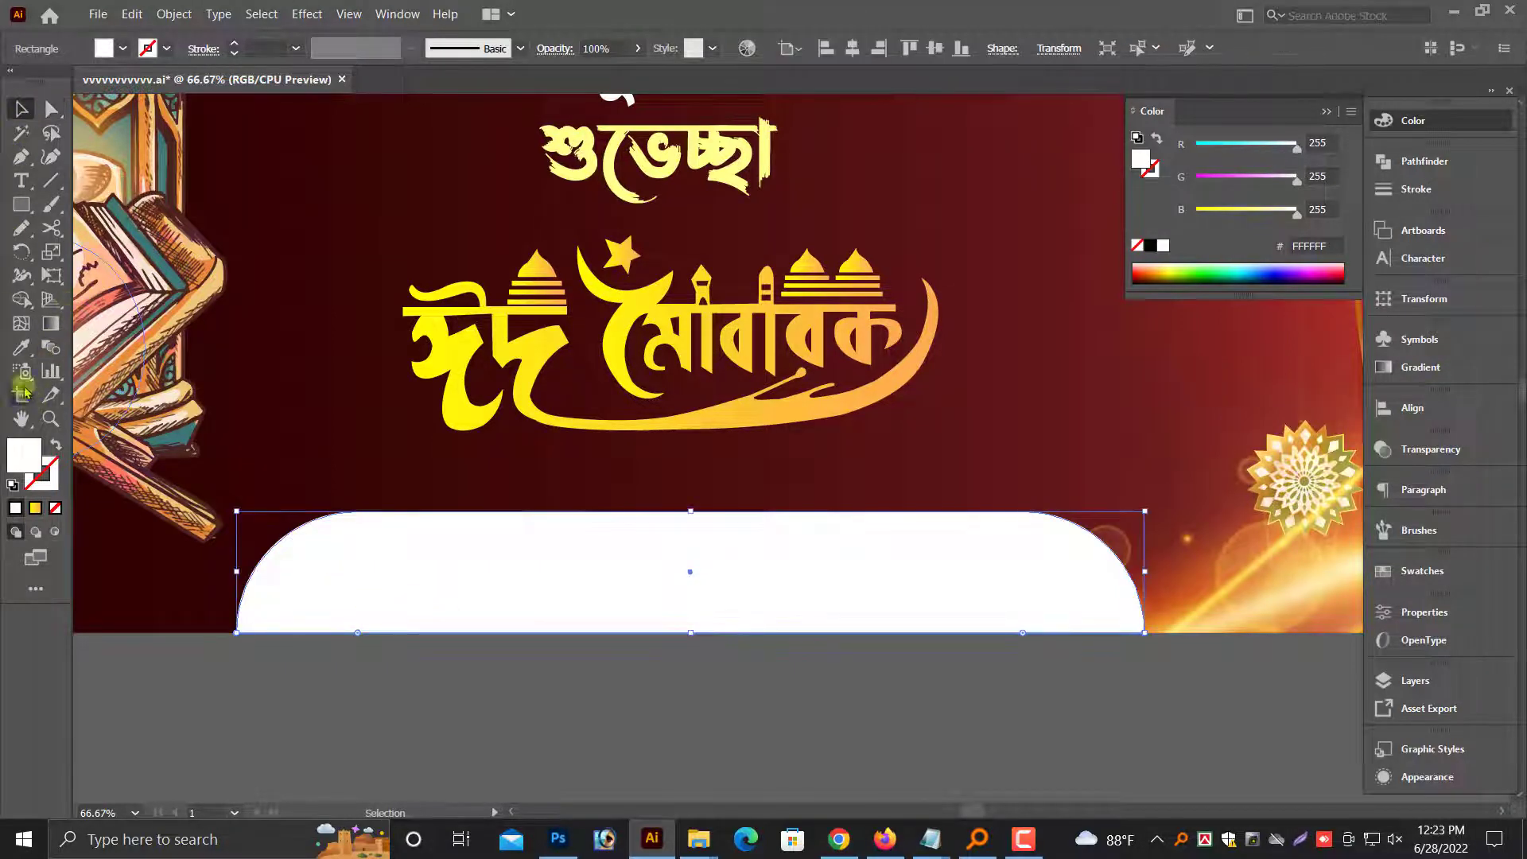
click(20, 347)
click(291, 378)
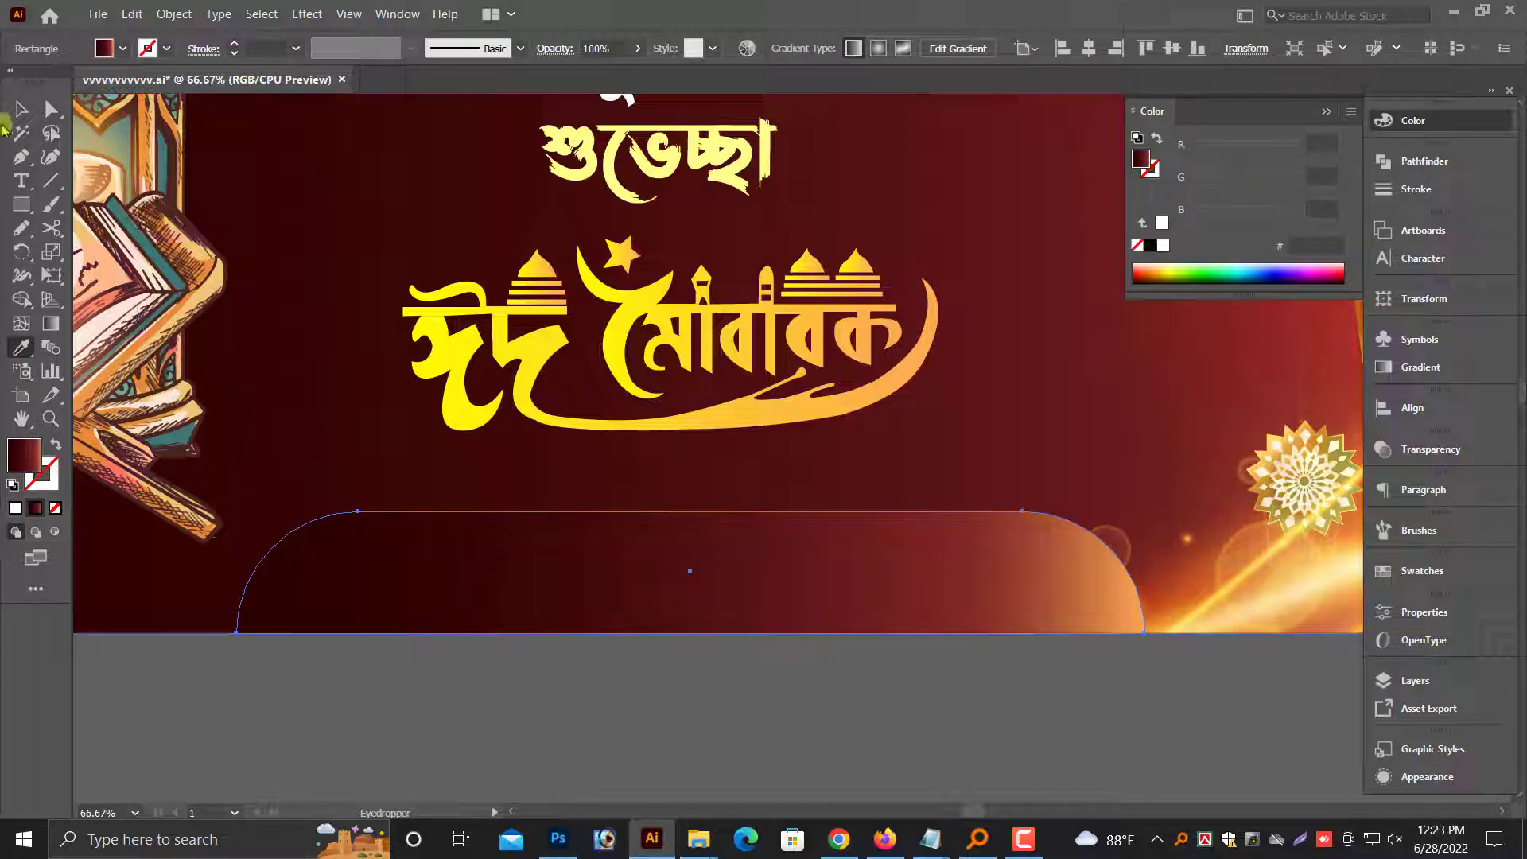
click(21, 109)
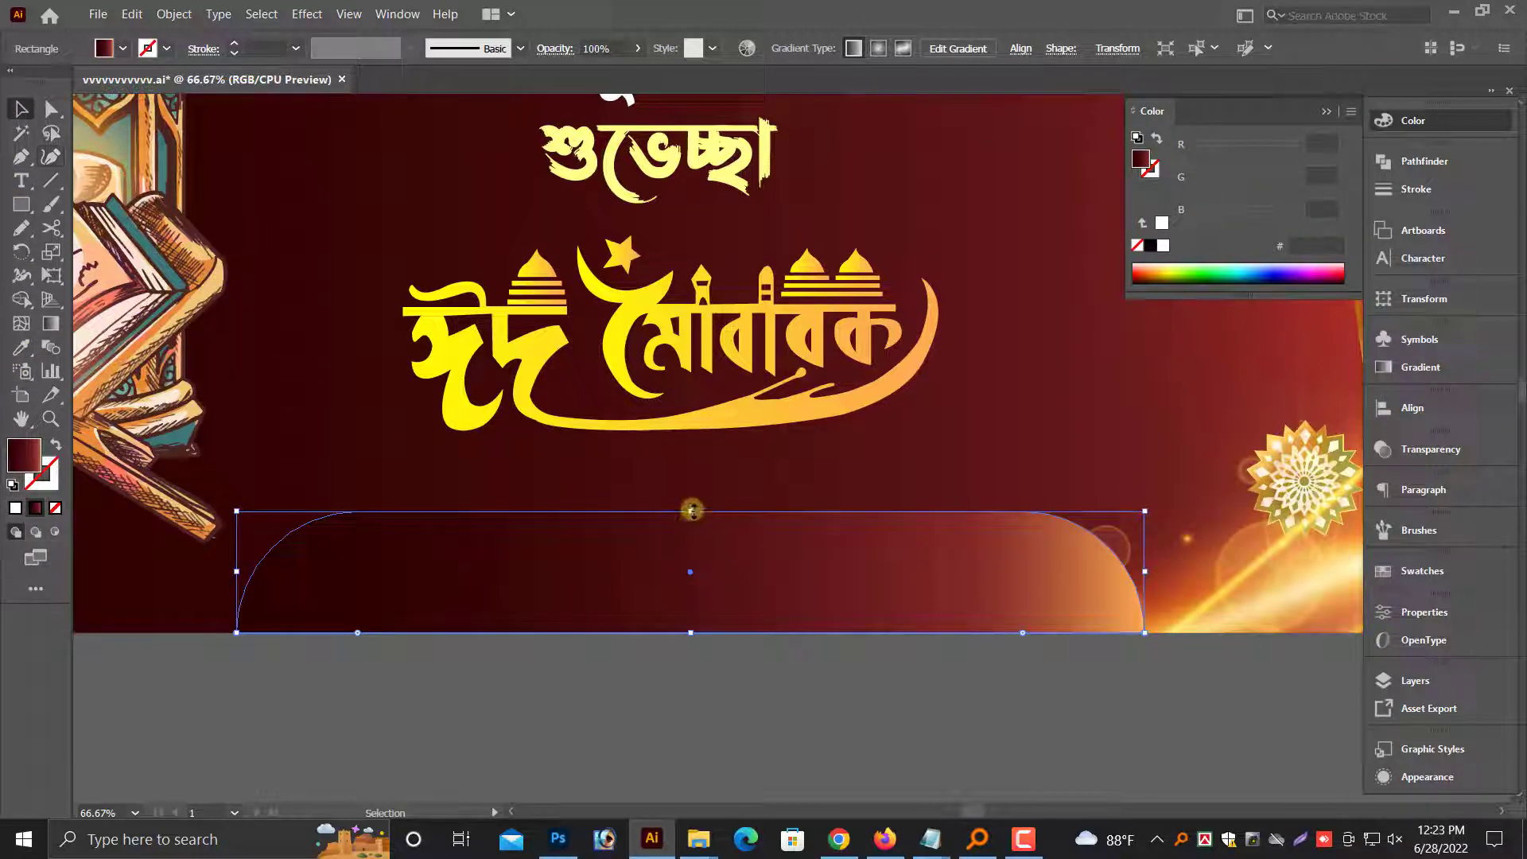
drag(692, 510, 691, 490)
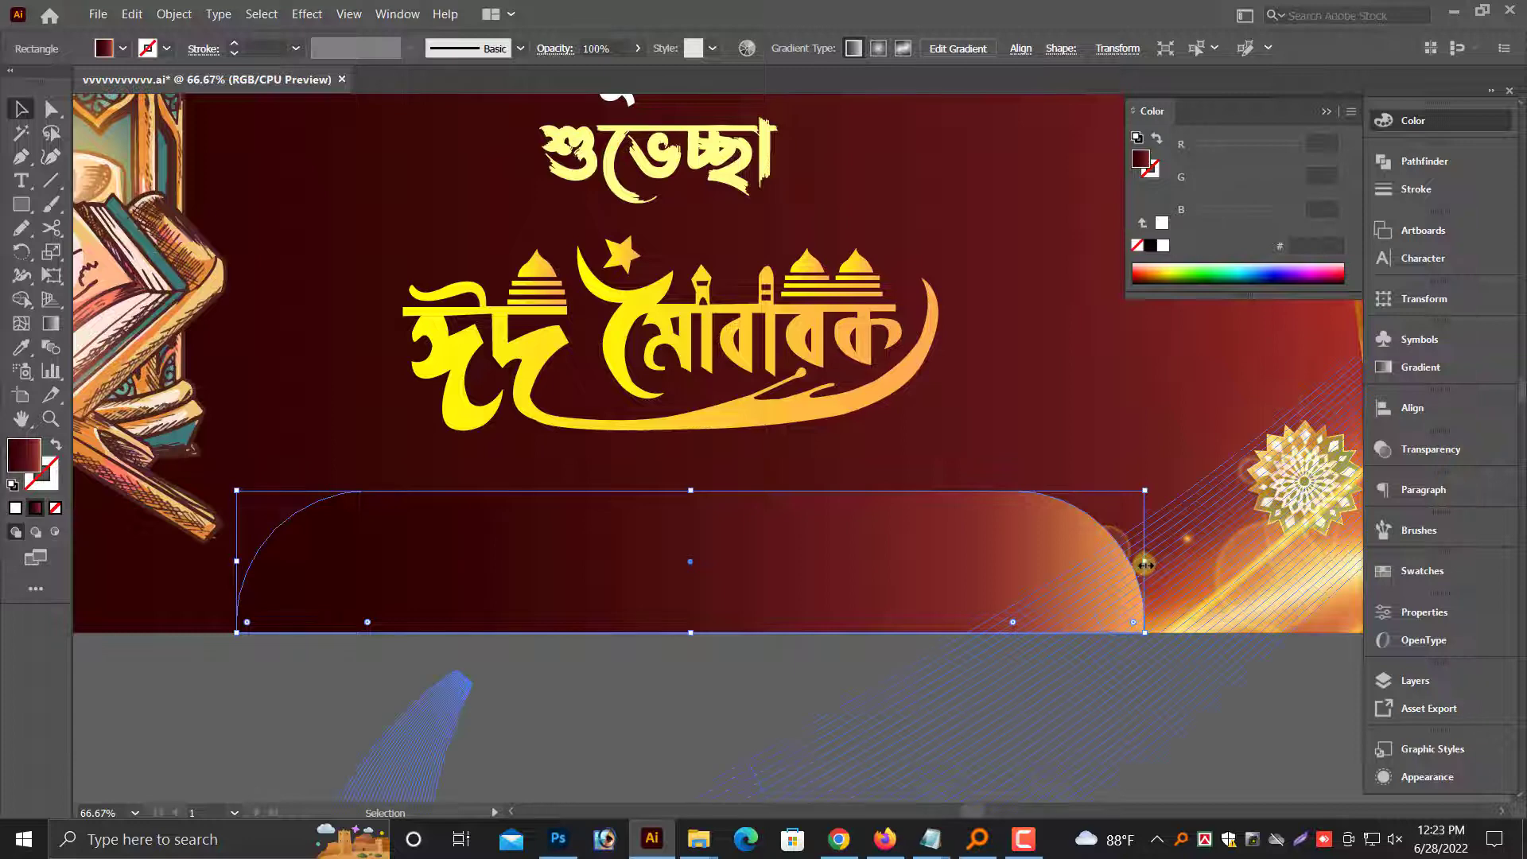
drag(1143, 563, 1177, 561)
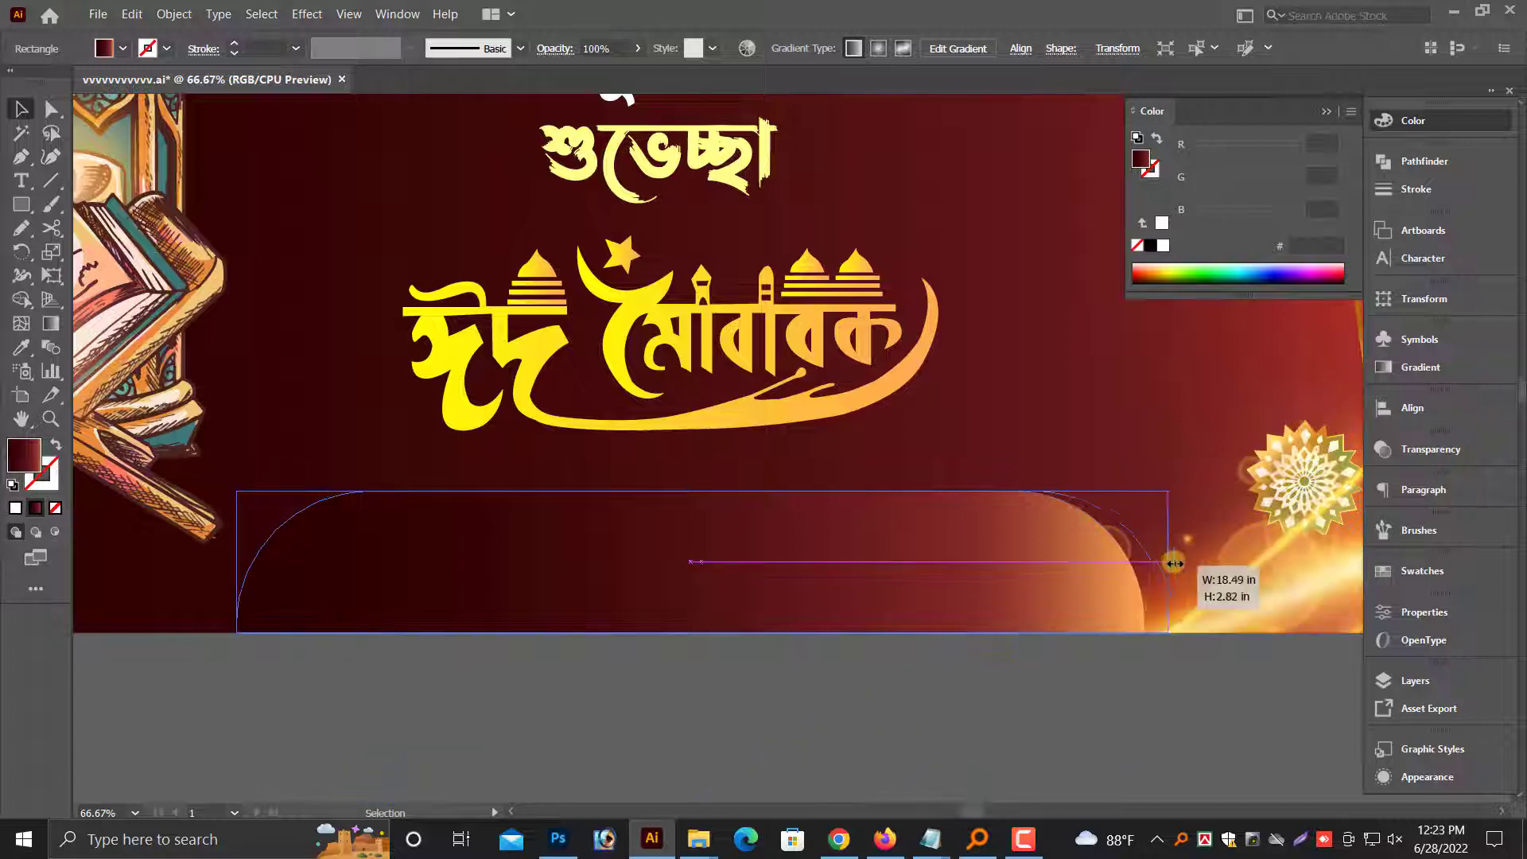
Paste a copy of the footer bar in front and nudge it down slightly
click(131, 14)
click(158, 98)
click(131, 14)
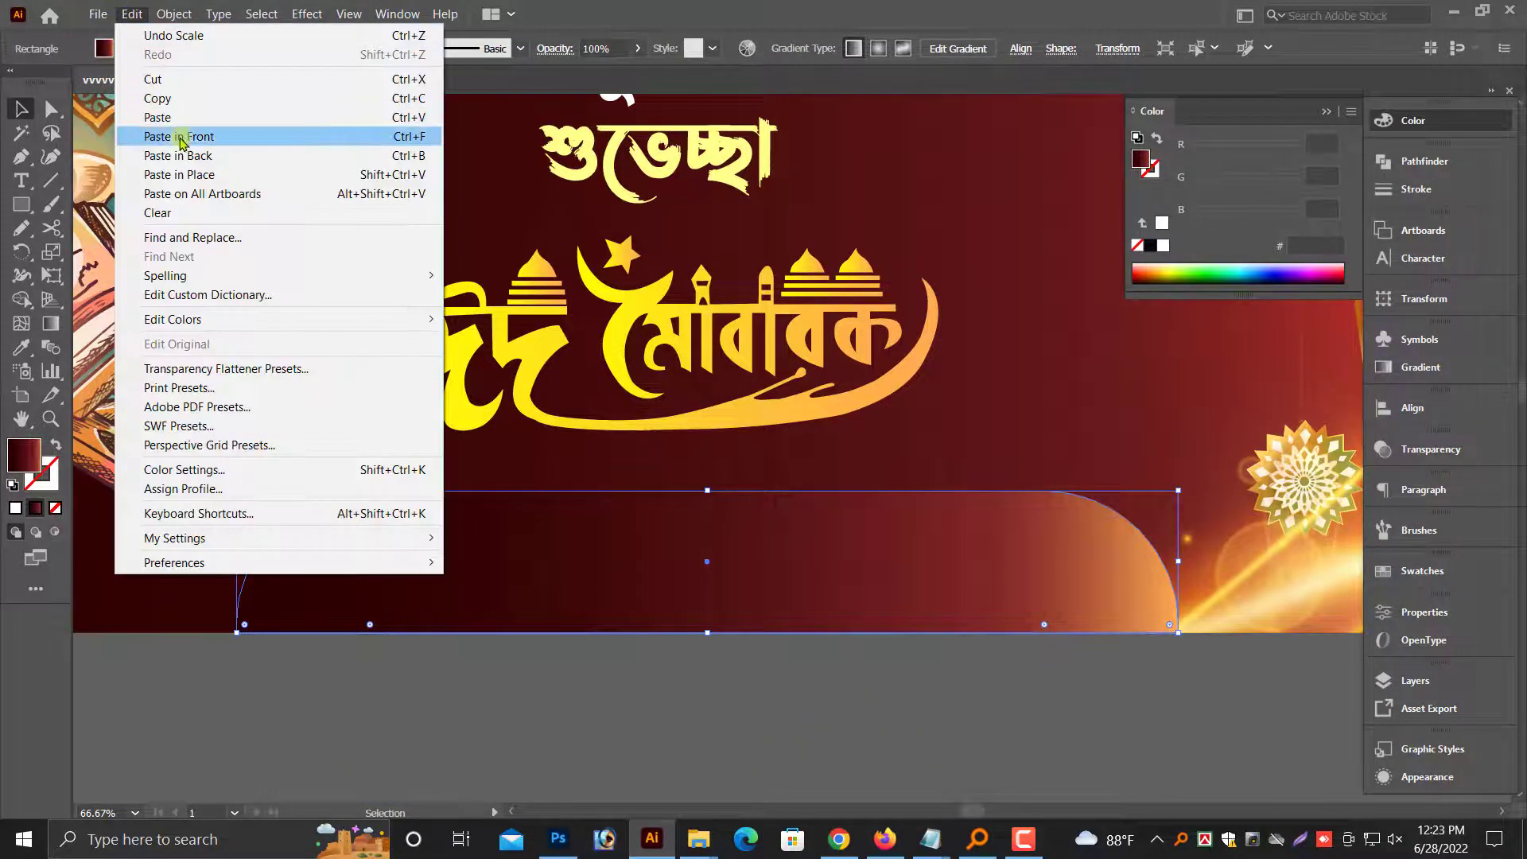
click(180, 138)
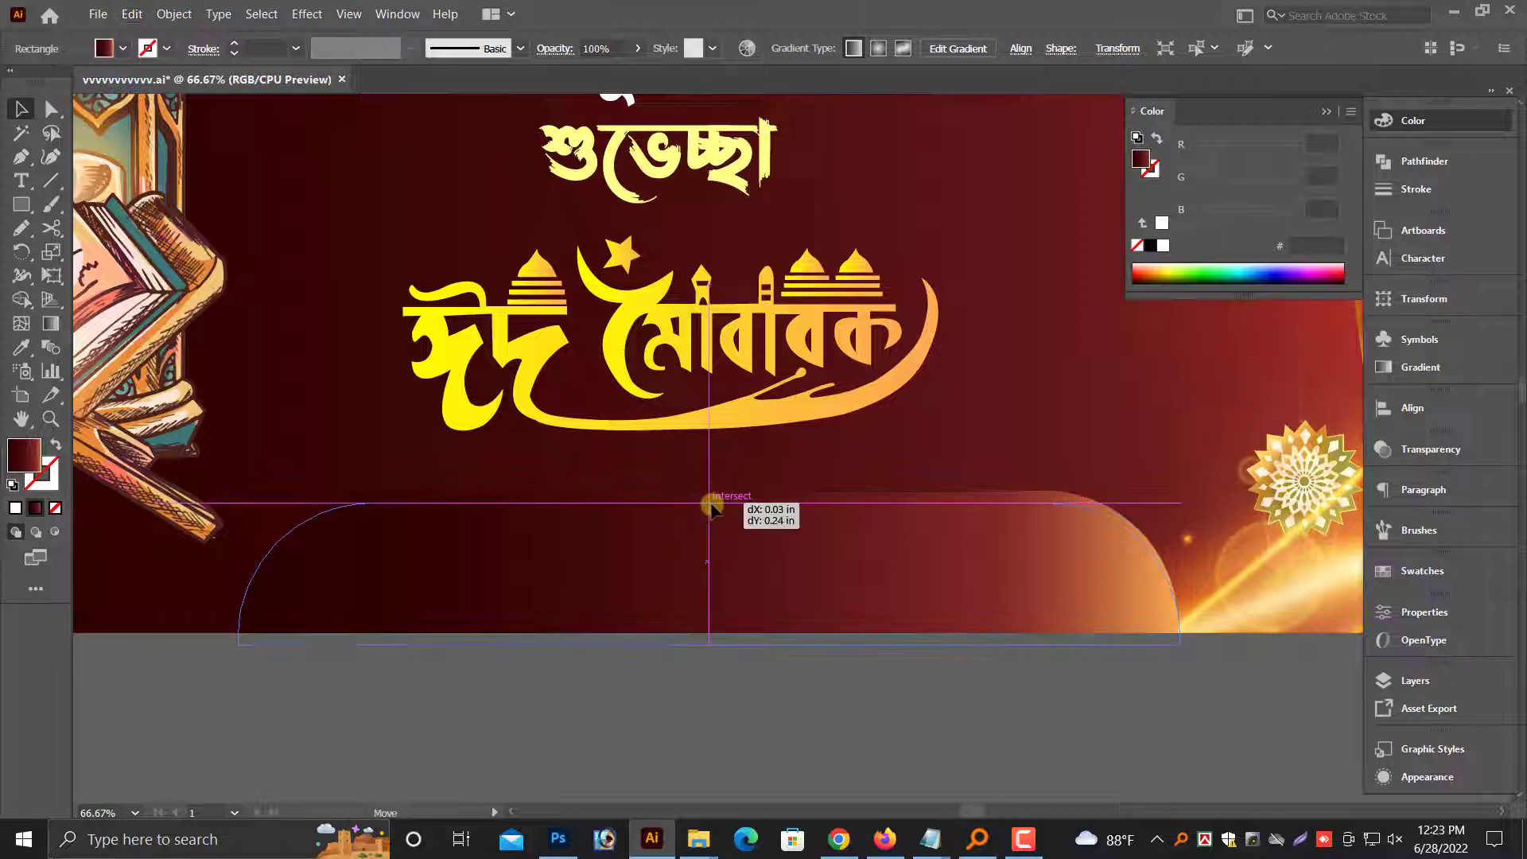
drag(708, 492, 715, 504)
key(Delete)
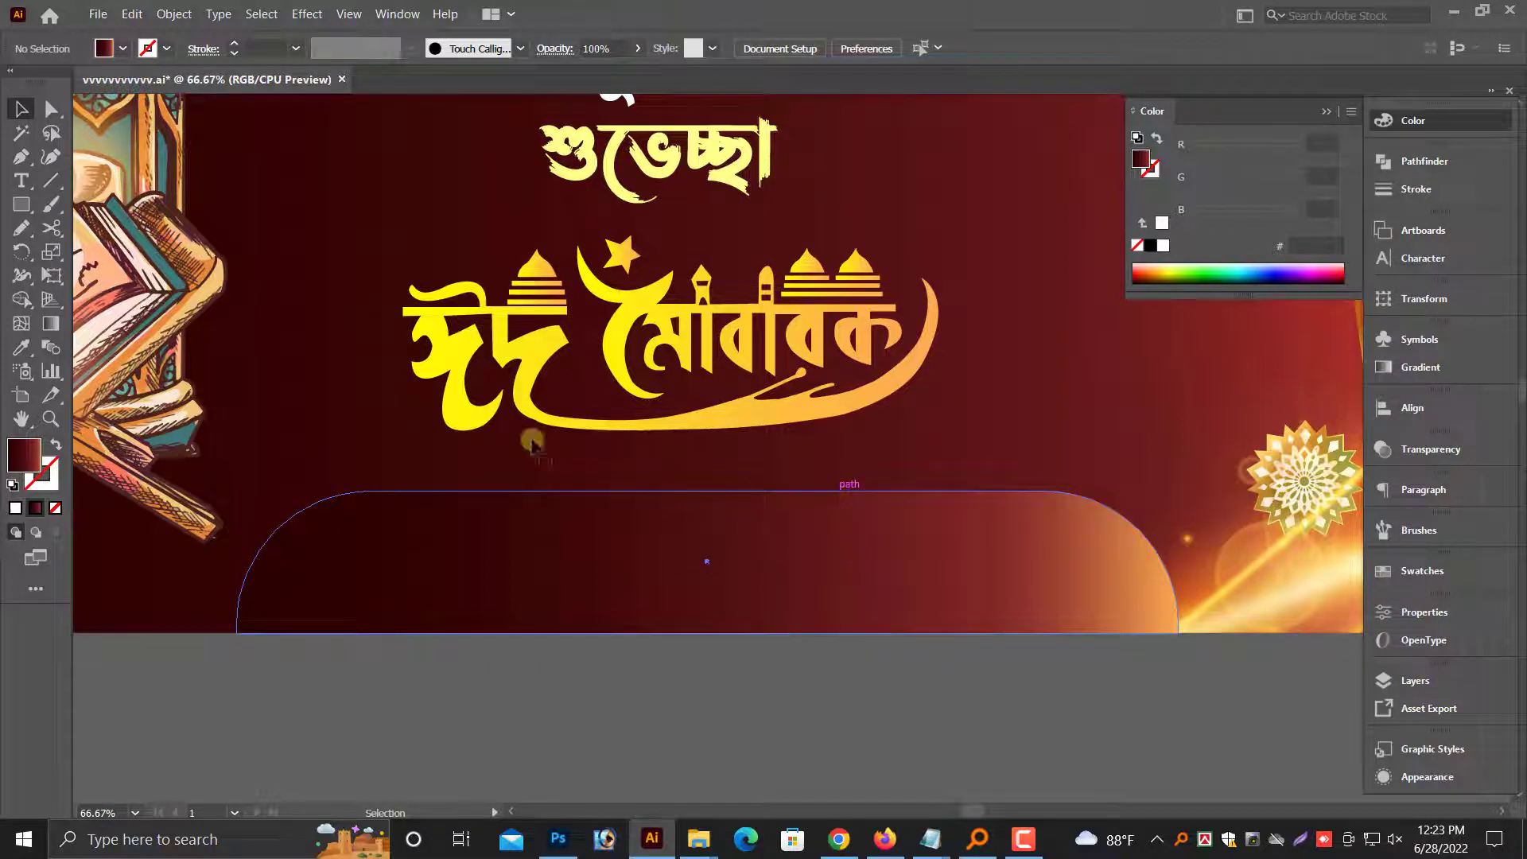
Redraw the front copy's gradient diagonally so a gold glow edges the bar's top
click(532, 443)
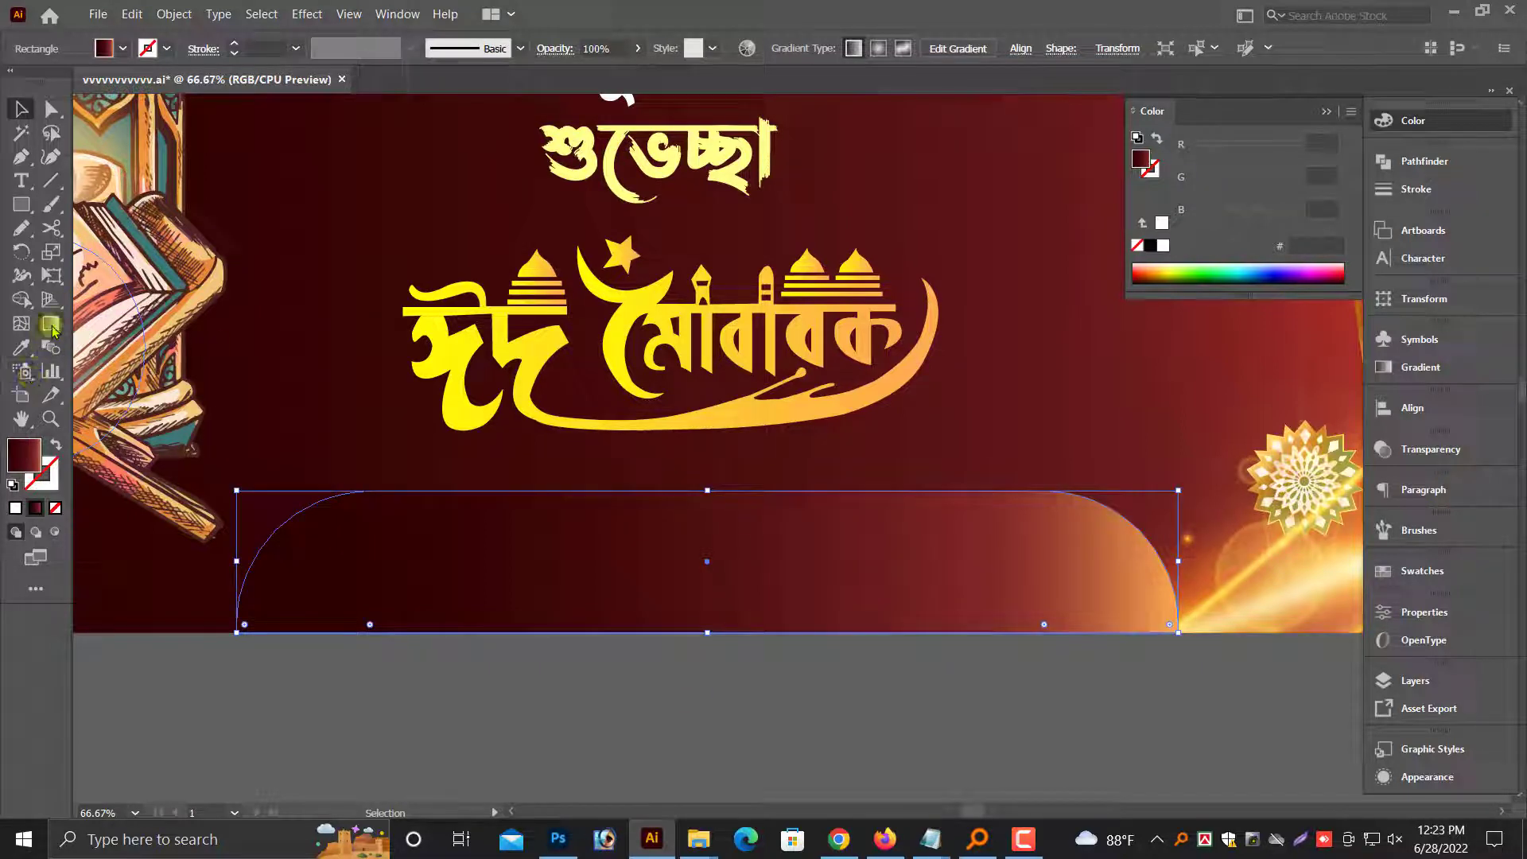
click(50, 324)
drag(589, 418, 707, 611)
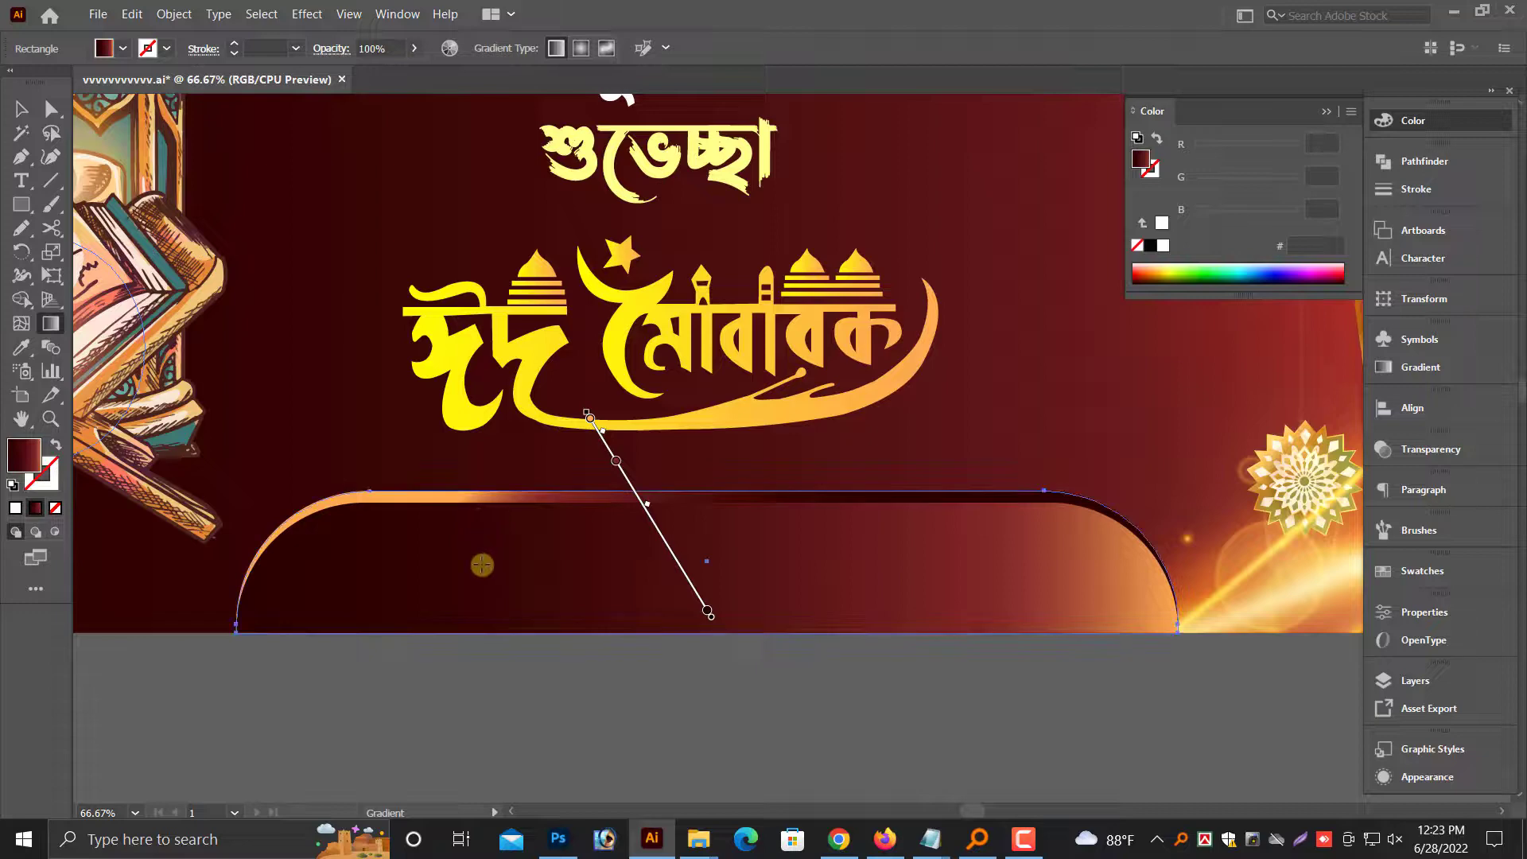
click(17, 108)
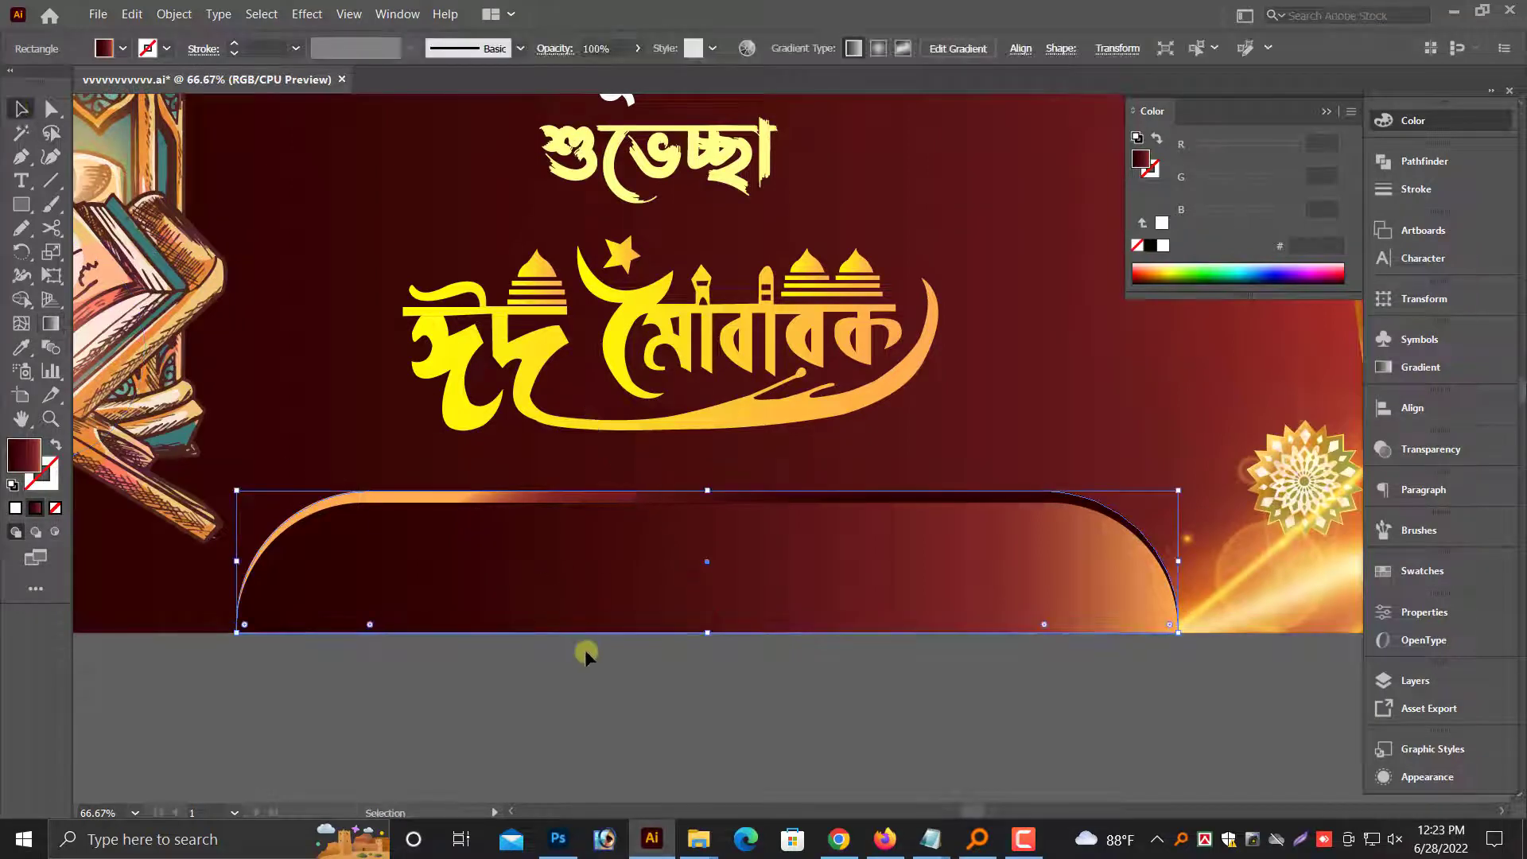
click(586, 654)
Move the hidden white credit line onto the footer bar and resize it to fit
key(ctrl+y)
click(648, 594)
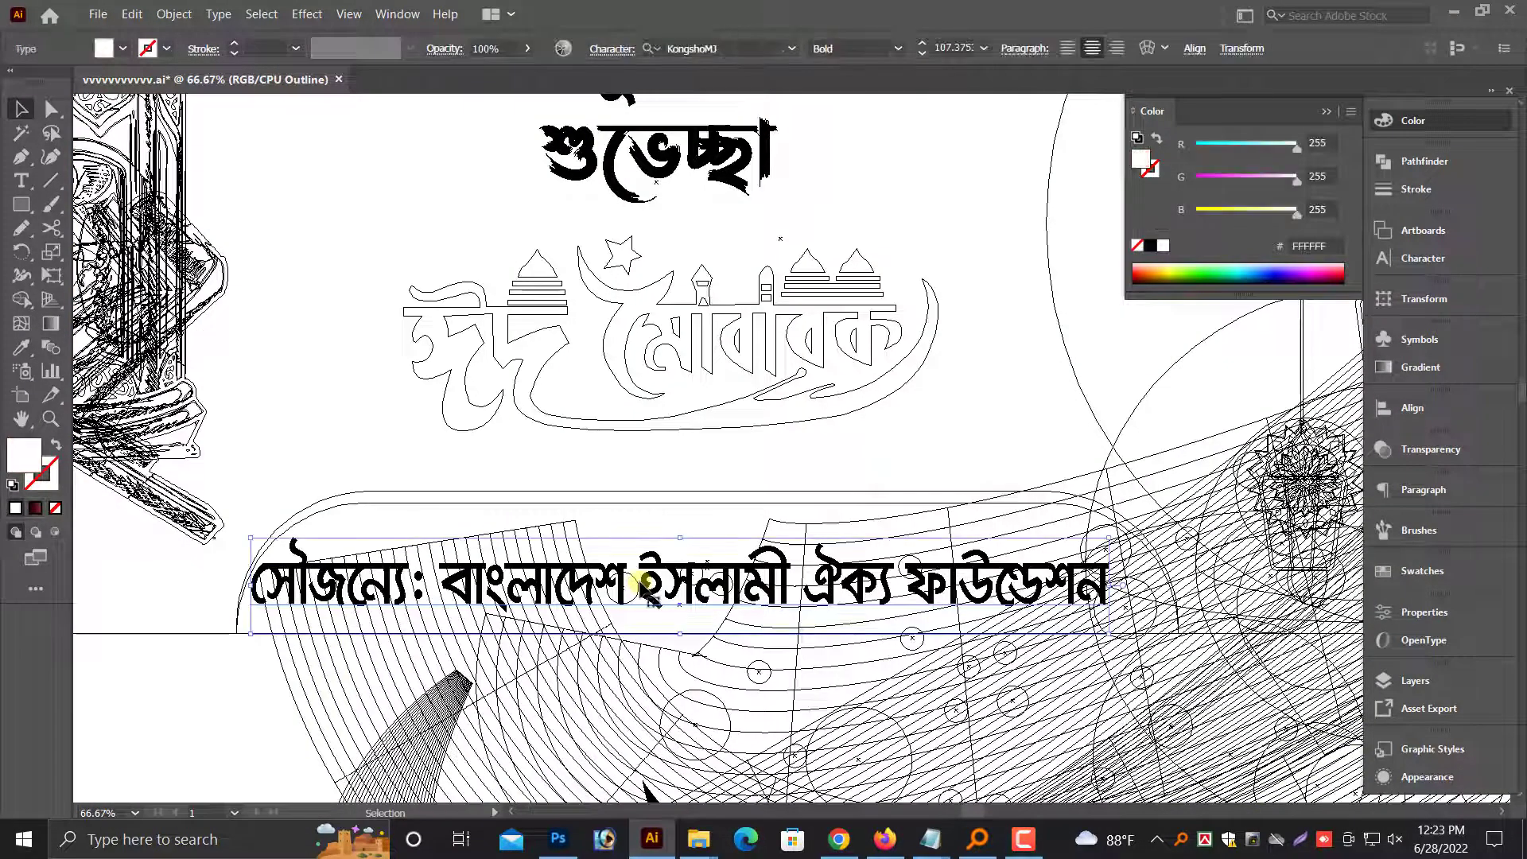
key(ctrl+y)
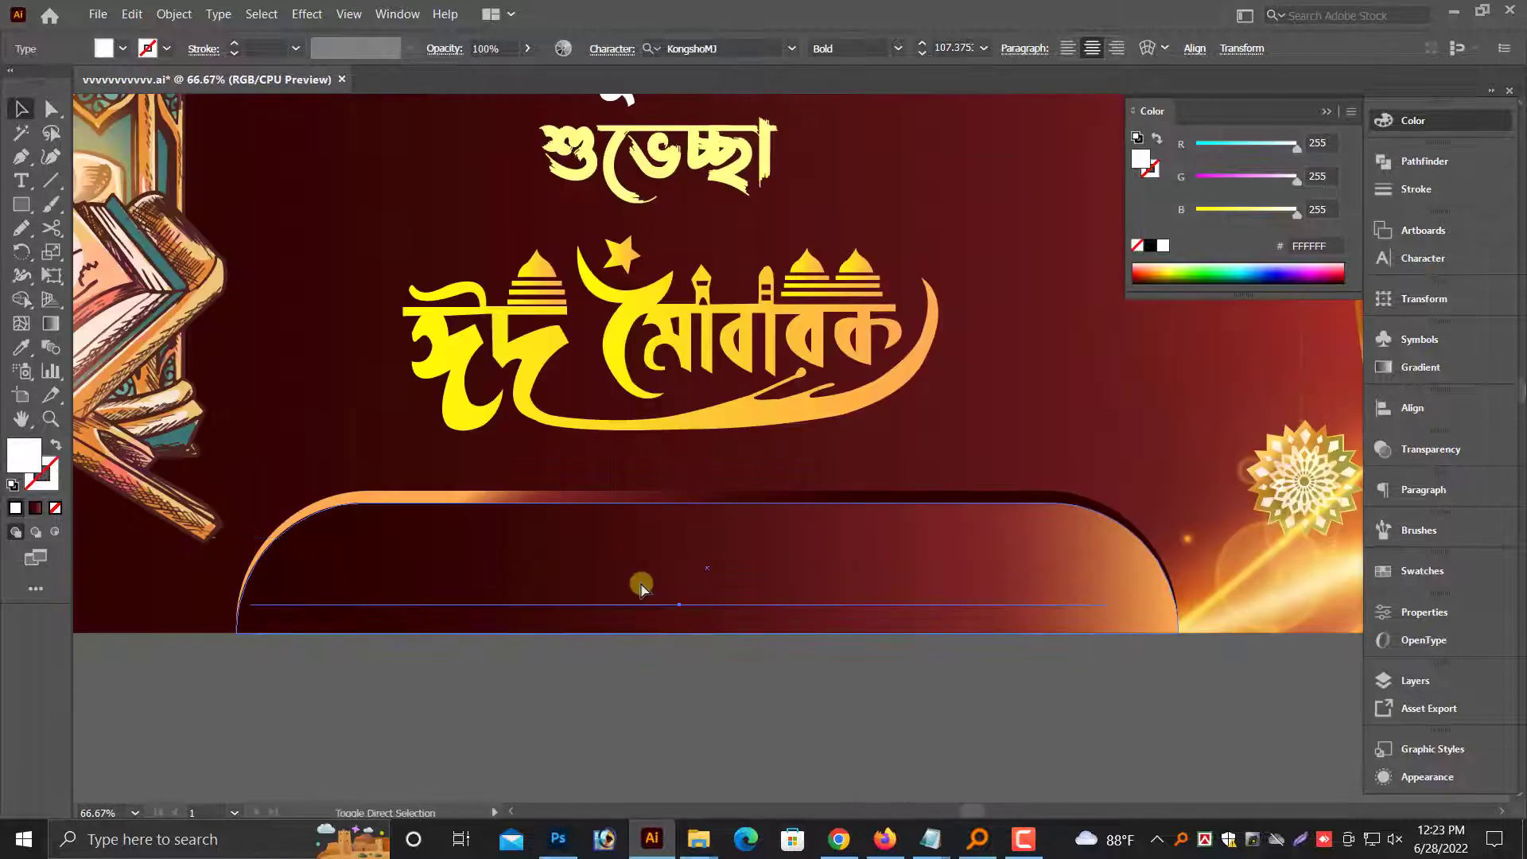
drag(747, 591, 771, 577)
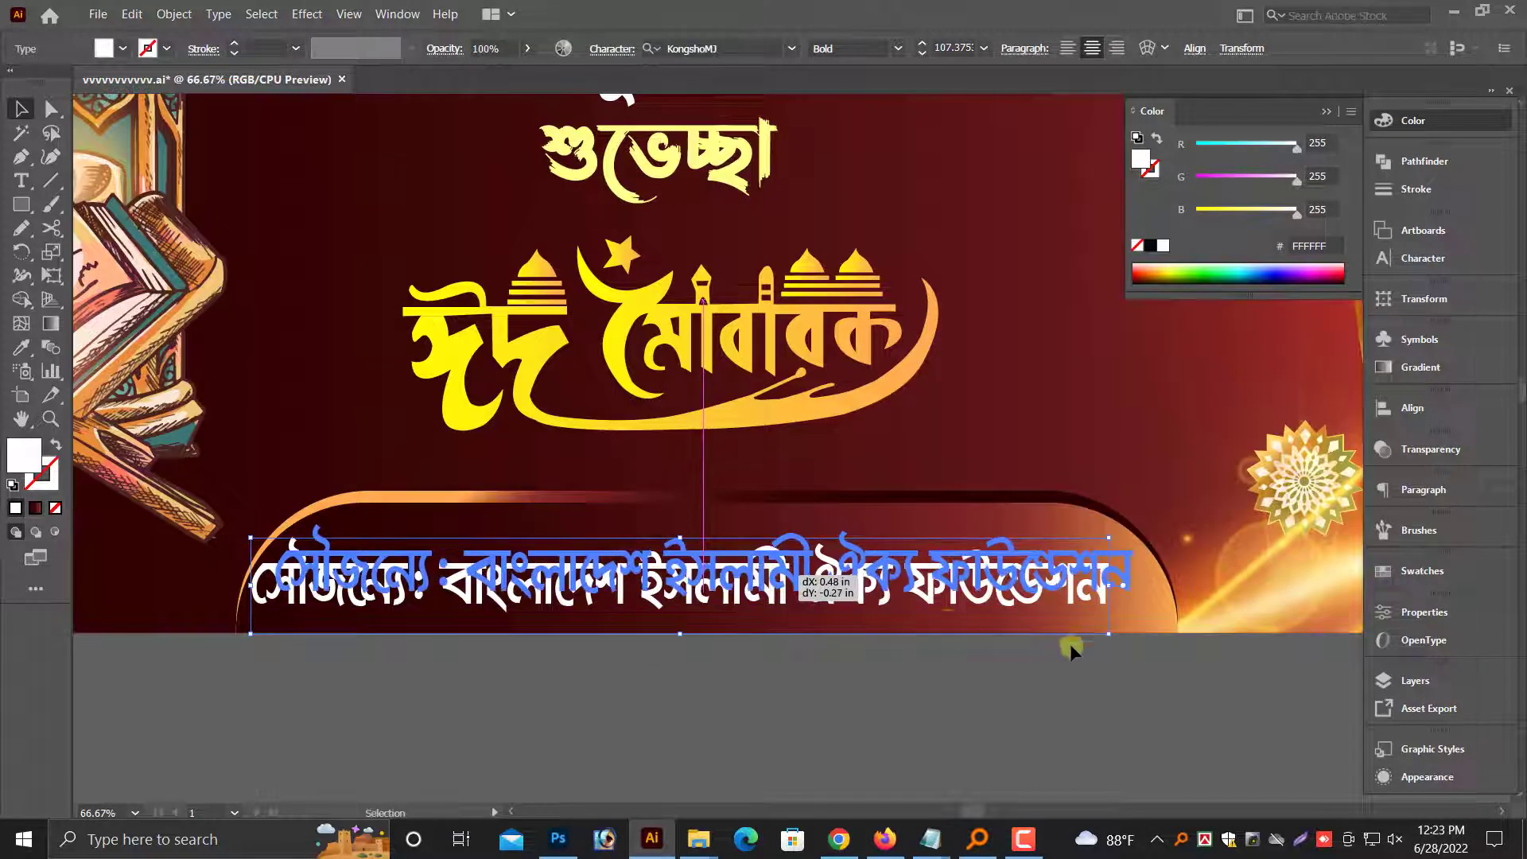
drag(1137, 625, 1077, 616)
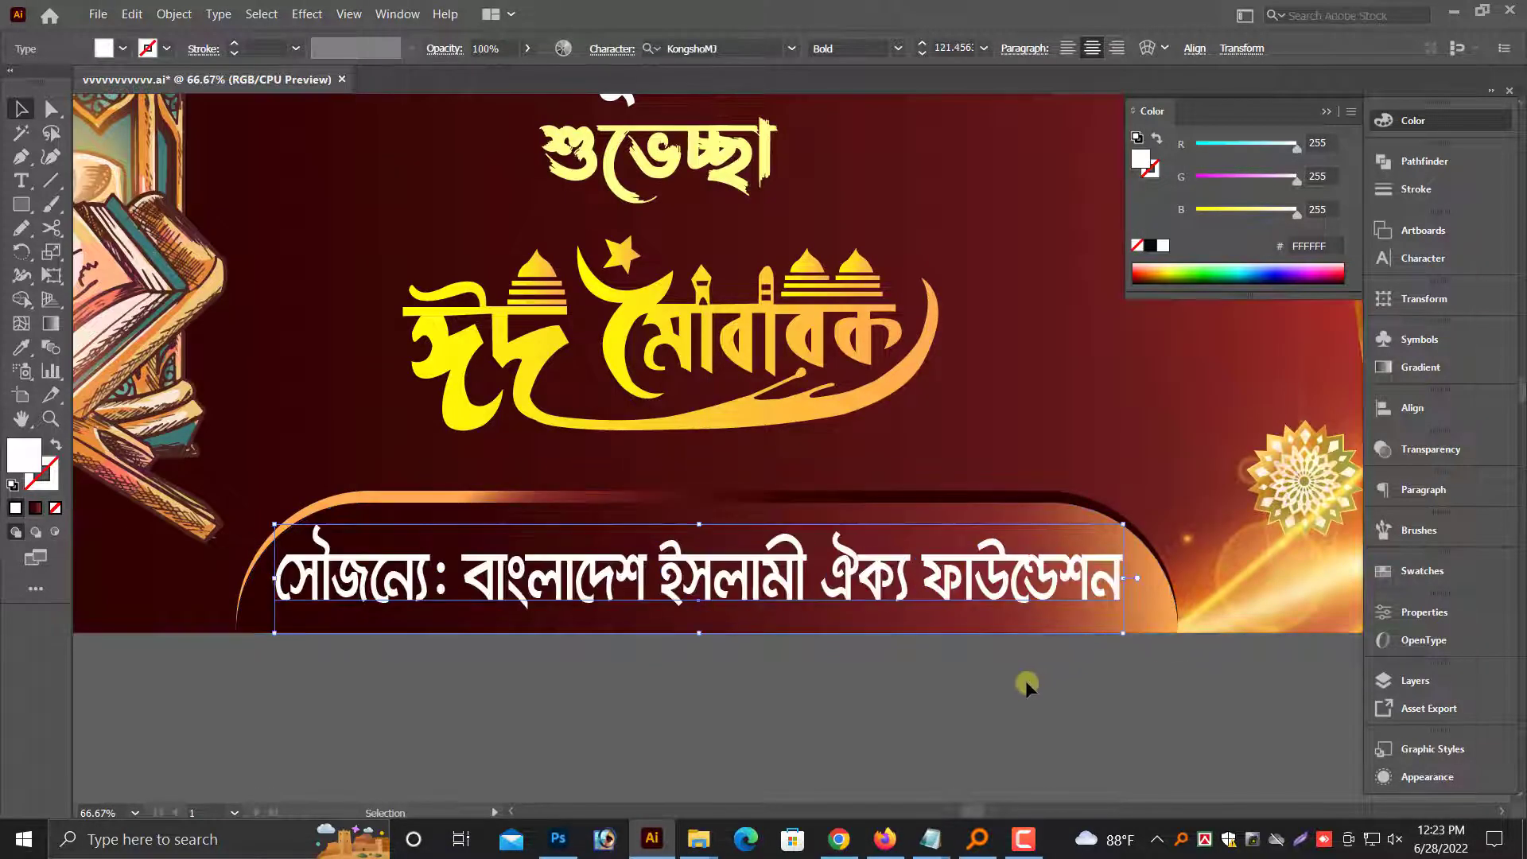
click(1024, 680)
Save the dark red banner file with Ctrl+S
key(ctrl+minus)
key(ctrl+minus)
scroll(971, 671, up, 2)
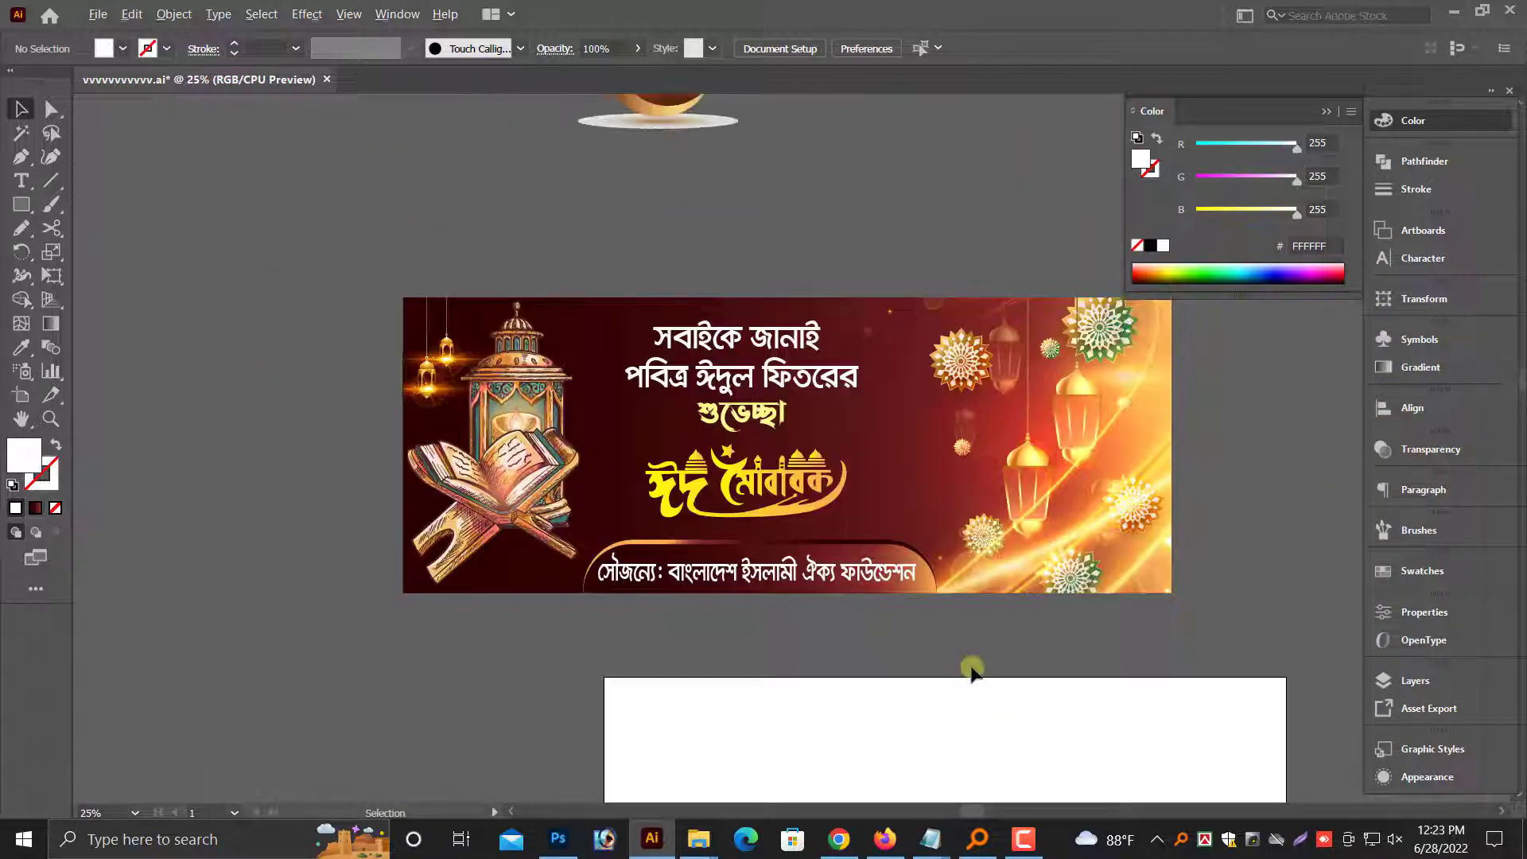
scroll(716, 557, right, 2)
scroll(232, 399, up, 2)
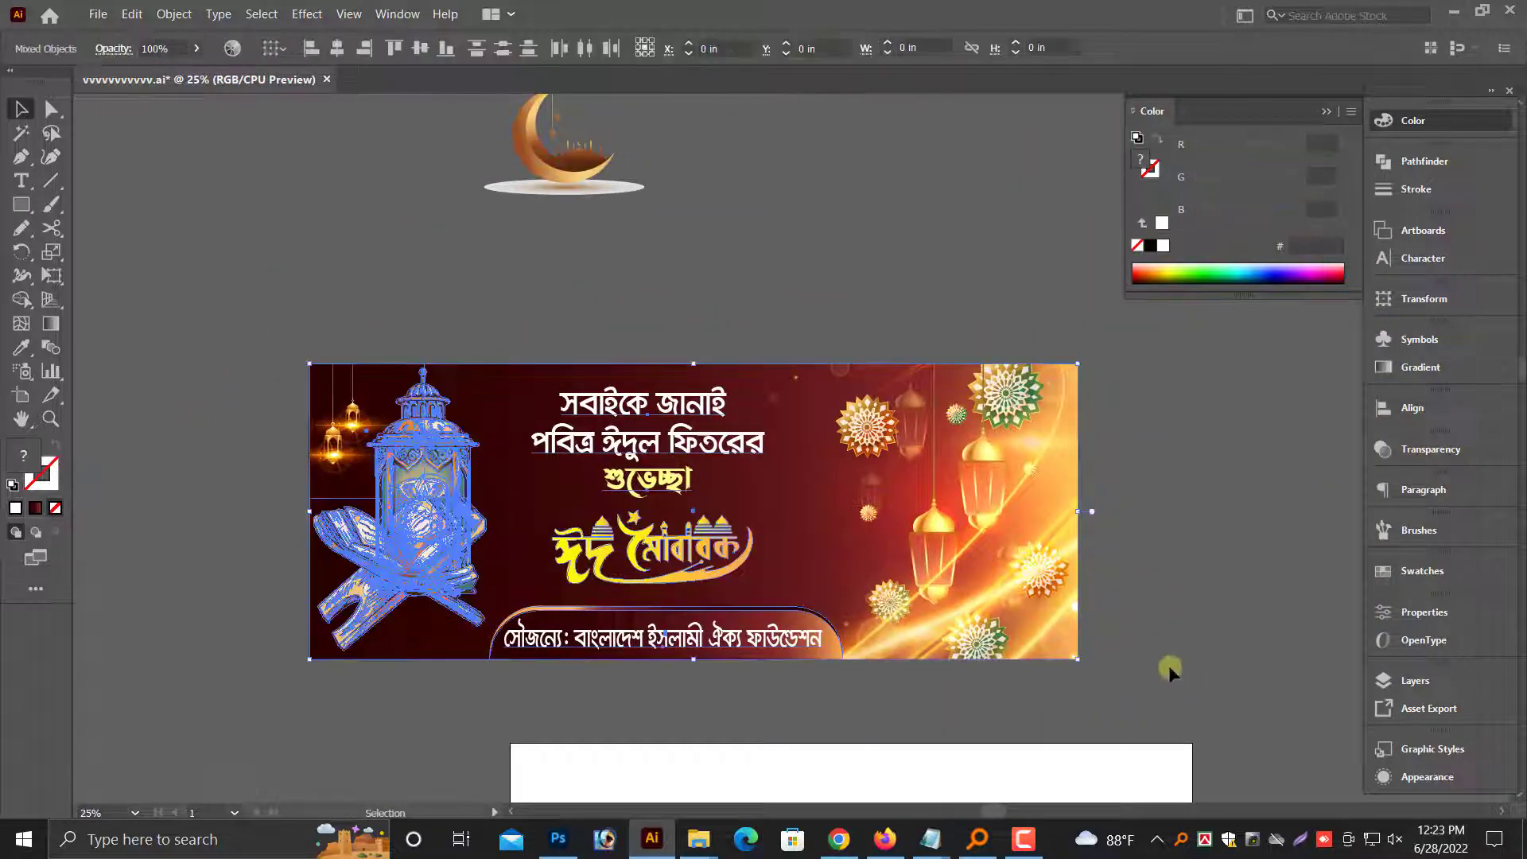
key(ctrl)
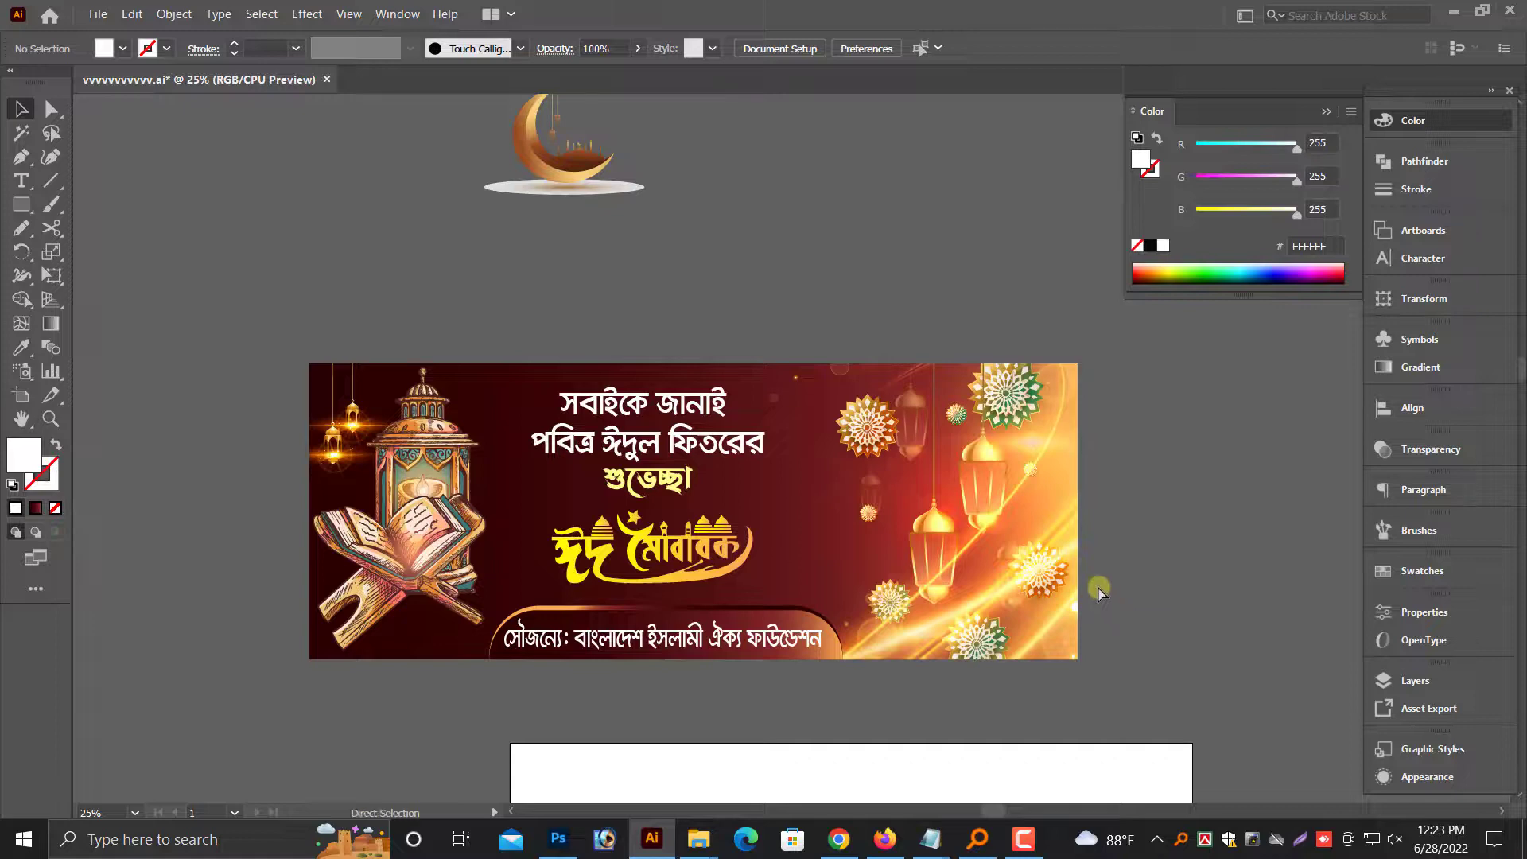
key(ctrl+s)
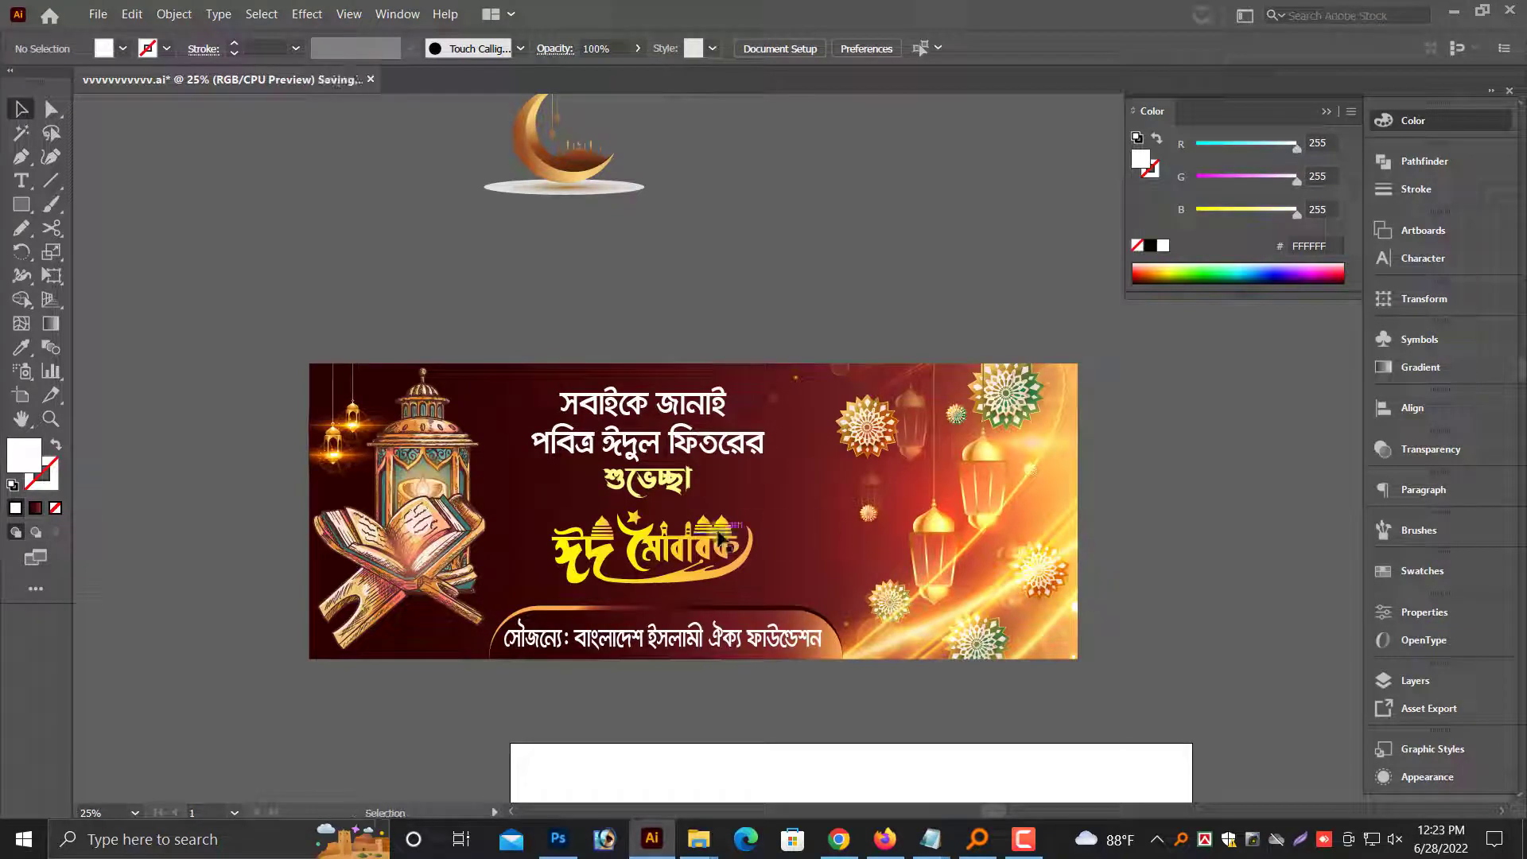
key(ctrl+plus)
key(ctrl+plus)
key(ctrl+plus)
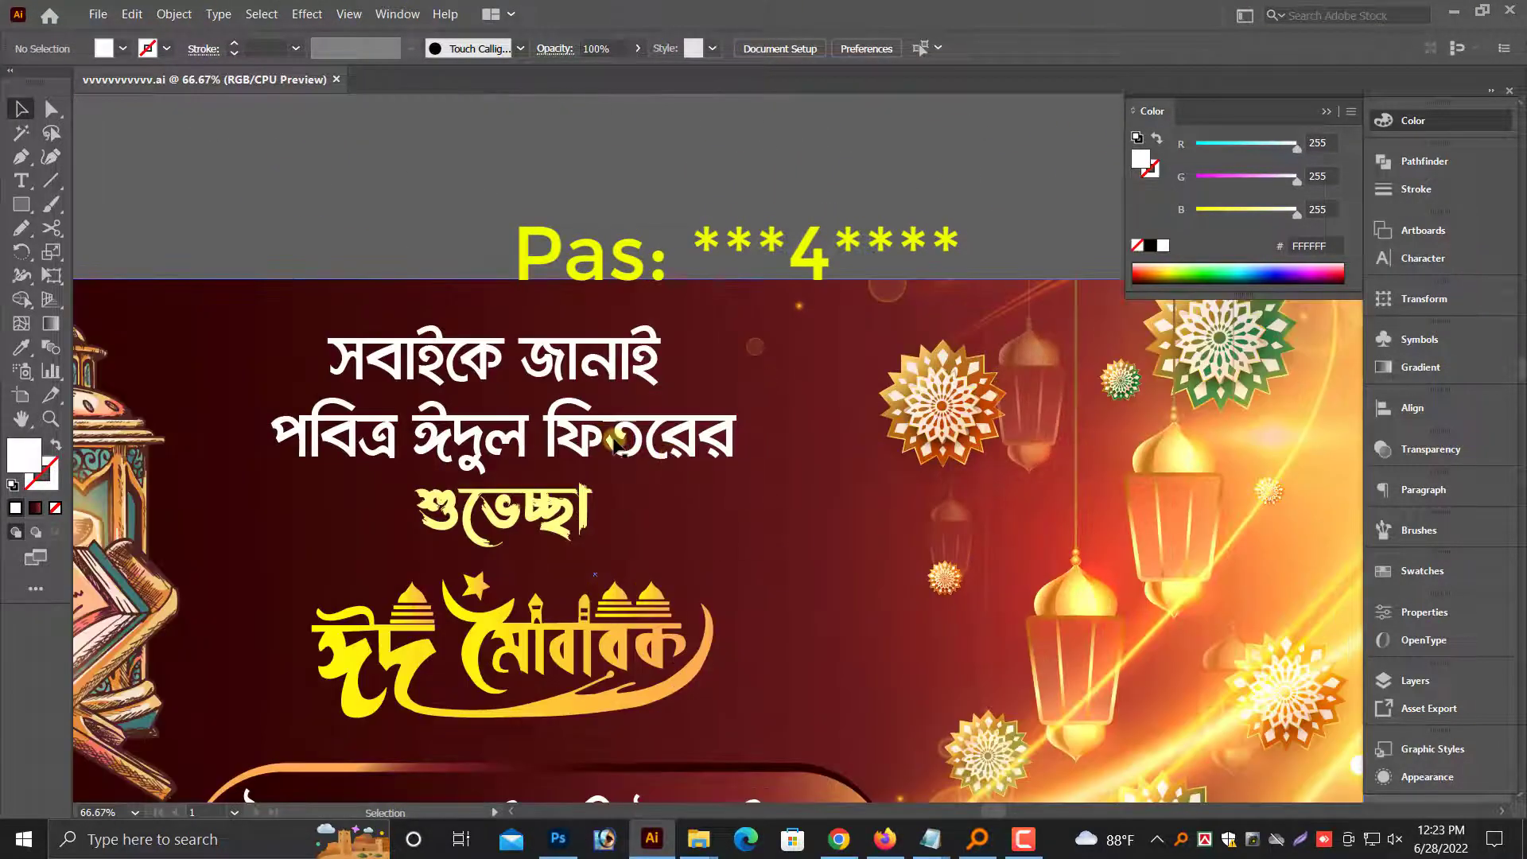
Scale down the two-line Bengali headline and centre শুভেচ্ছা under it, above the calligraphy
click(624, 447)
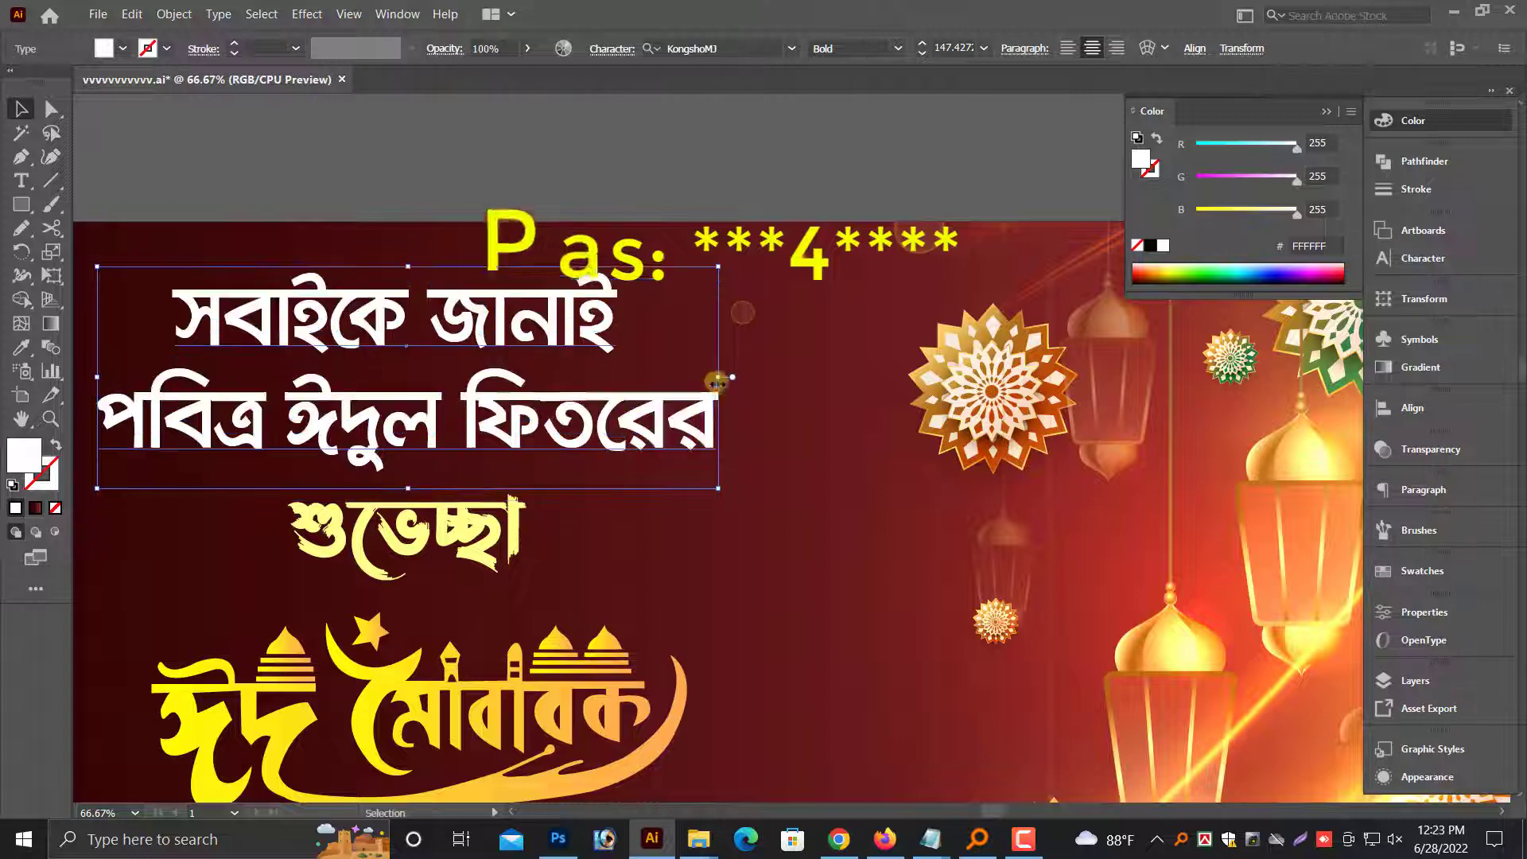
drag(718, 389, 692, 374)
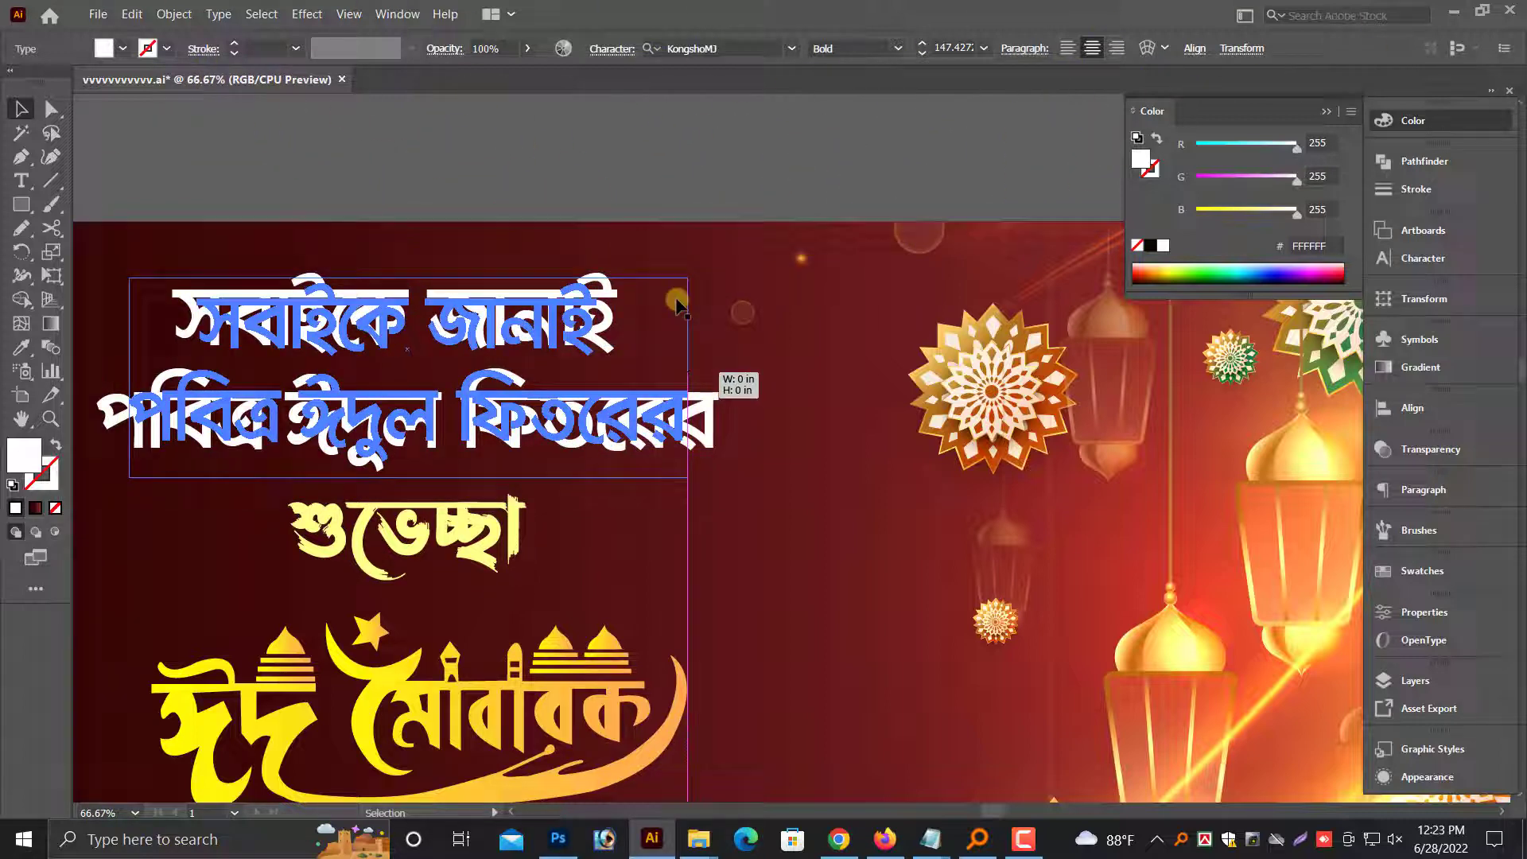
click(682, 150)
double_click(445, 541)
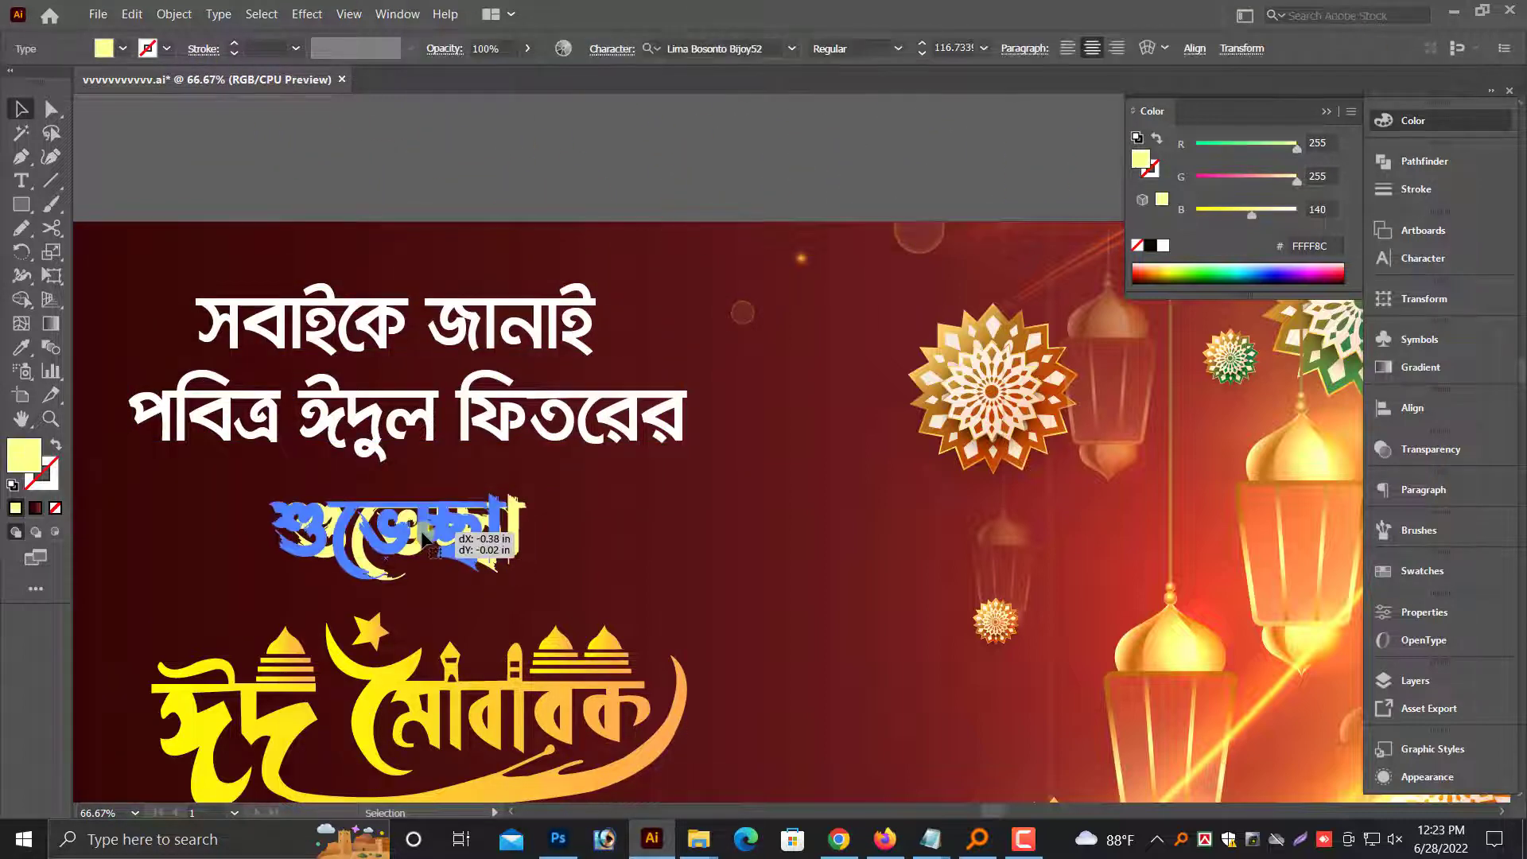
key(Escape)
key(ctrl+minus)
scroll(652, 636, down, 1)
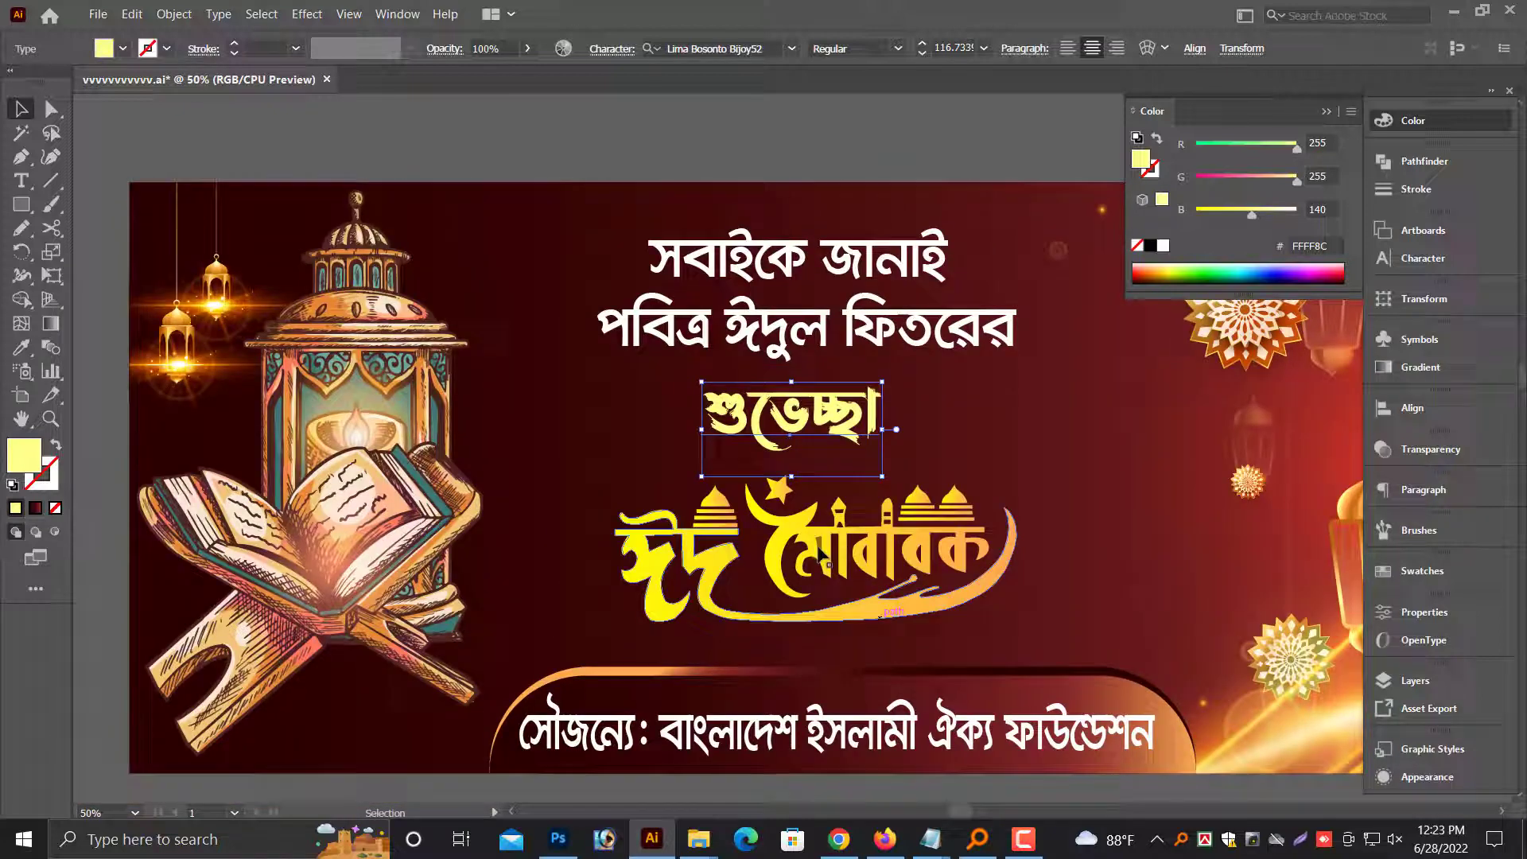
click(883, 549)
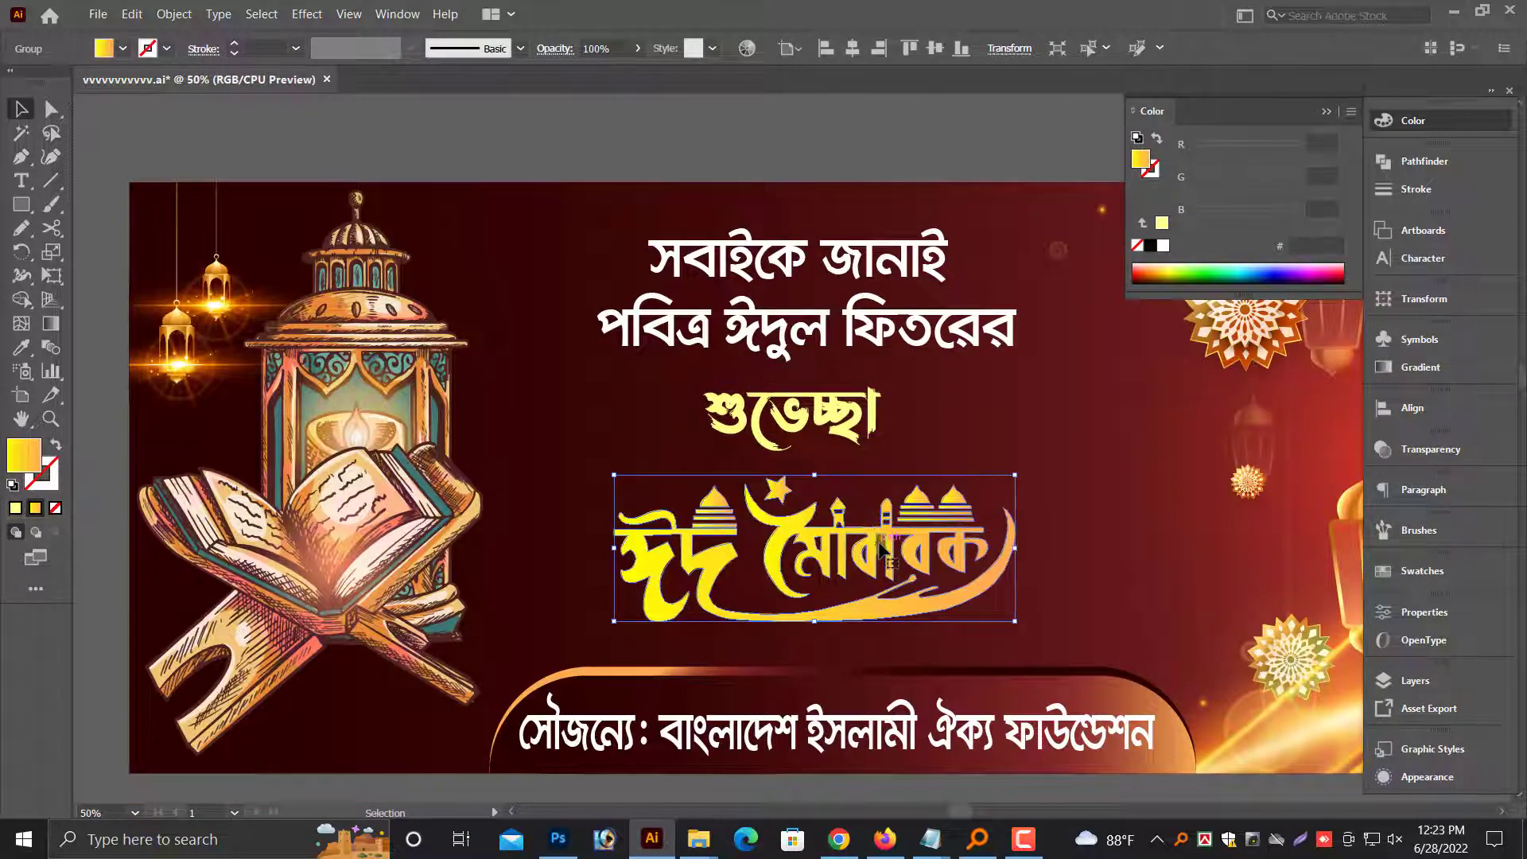
Drag the golden crescent moon group onto the banner just right of ঈদ মোবারক
key(a)
key(ctrl+minus)
key(ctrl+minus)
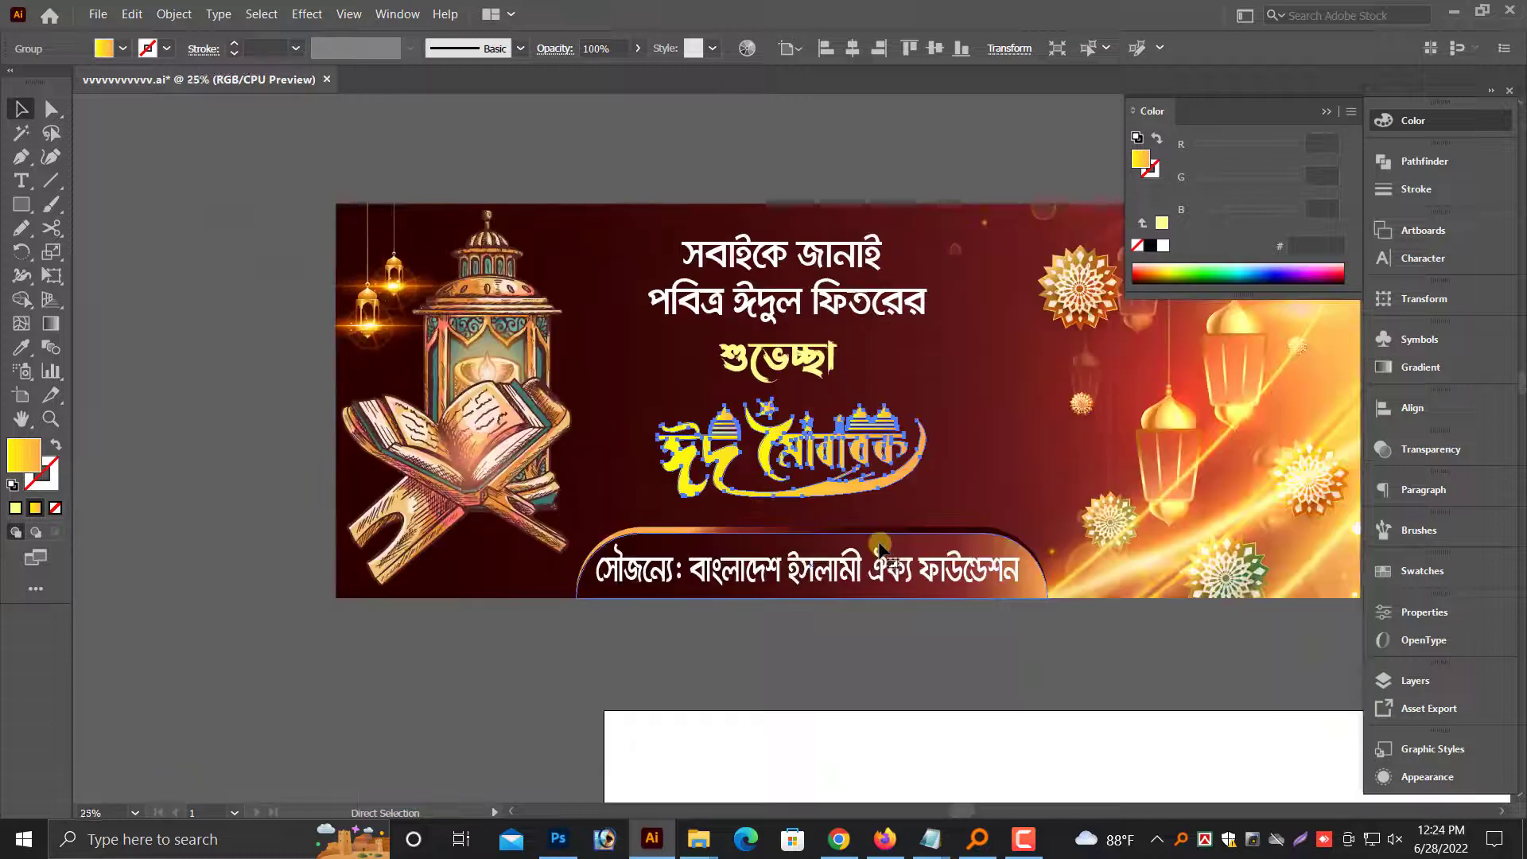
key(ctrl+minus)
click(810, 630)
click(542, 489)
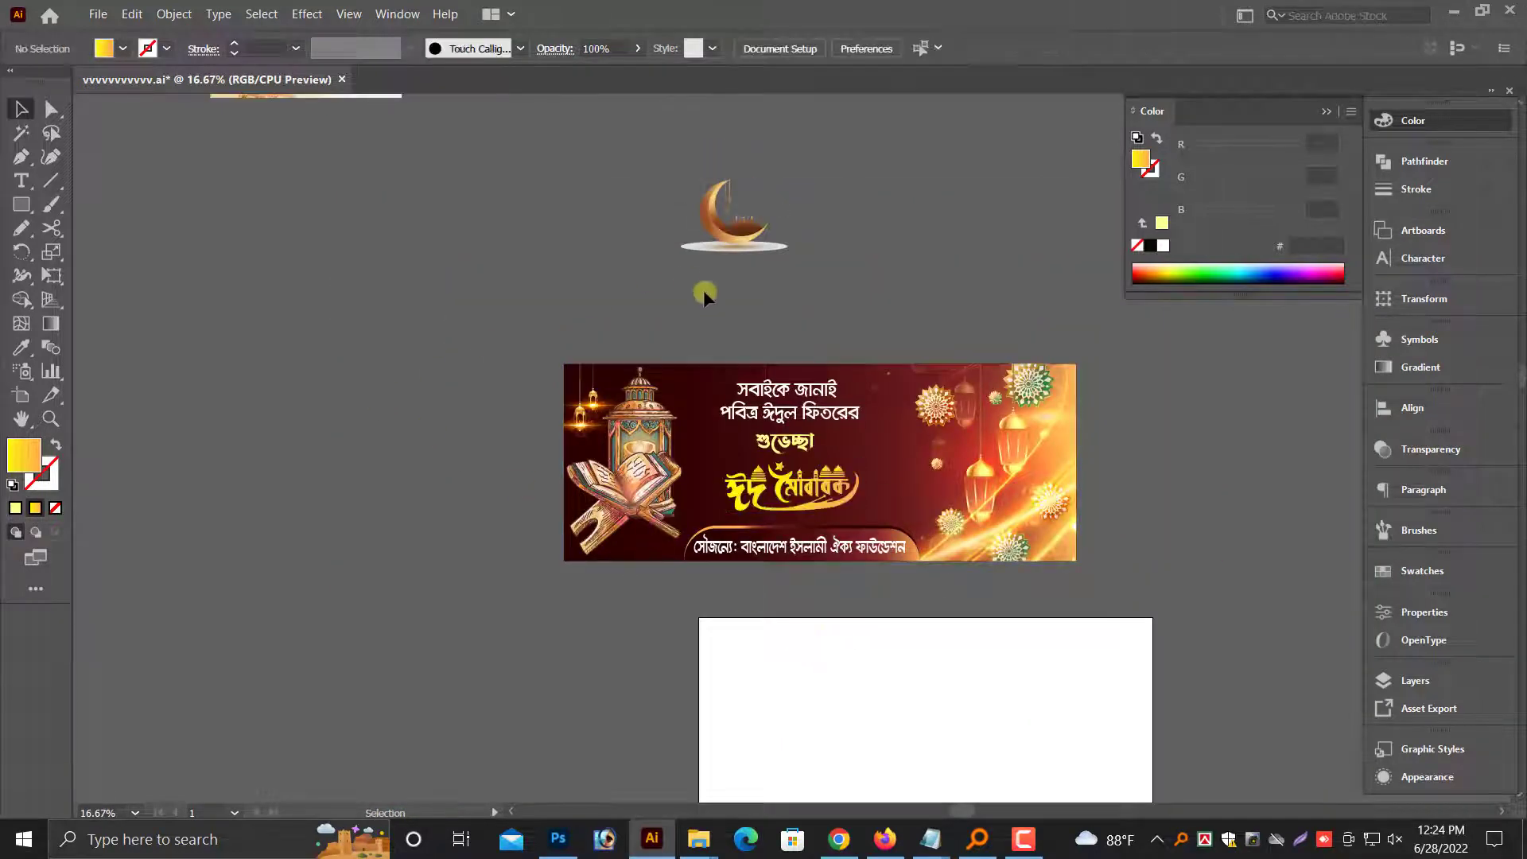
drag(735, 239, 921, 498)
click(970, 628)
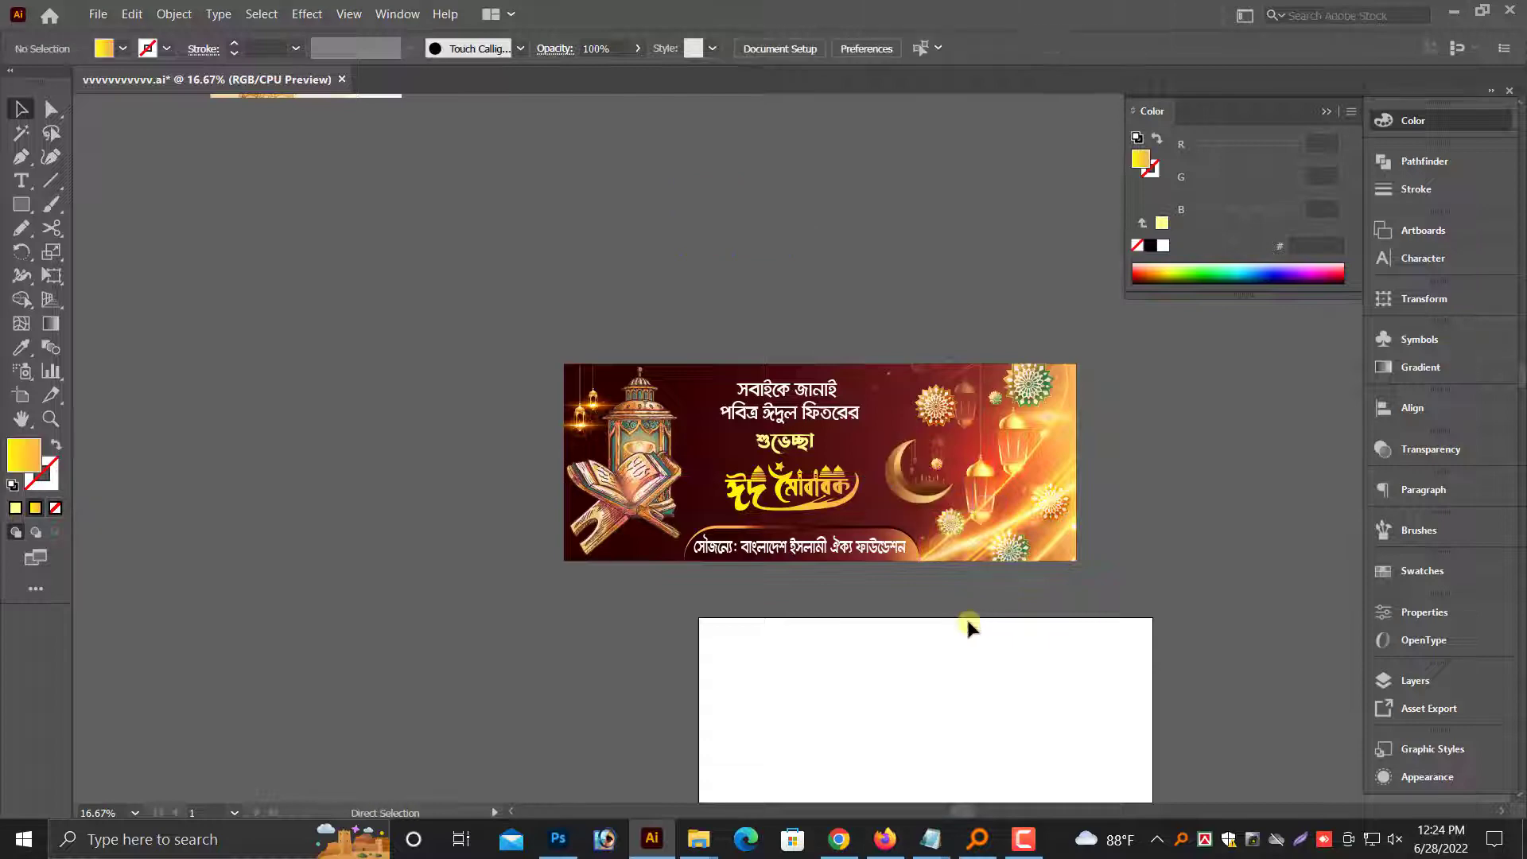
Reselect the crescent moon, then zoom out to bring the other Eid artwork into view
key(ctrl+plus)
key(ctrl+plus)
key(ctrl+plus)
key(ctrl+plus)
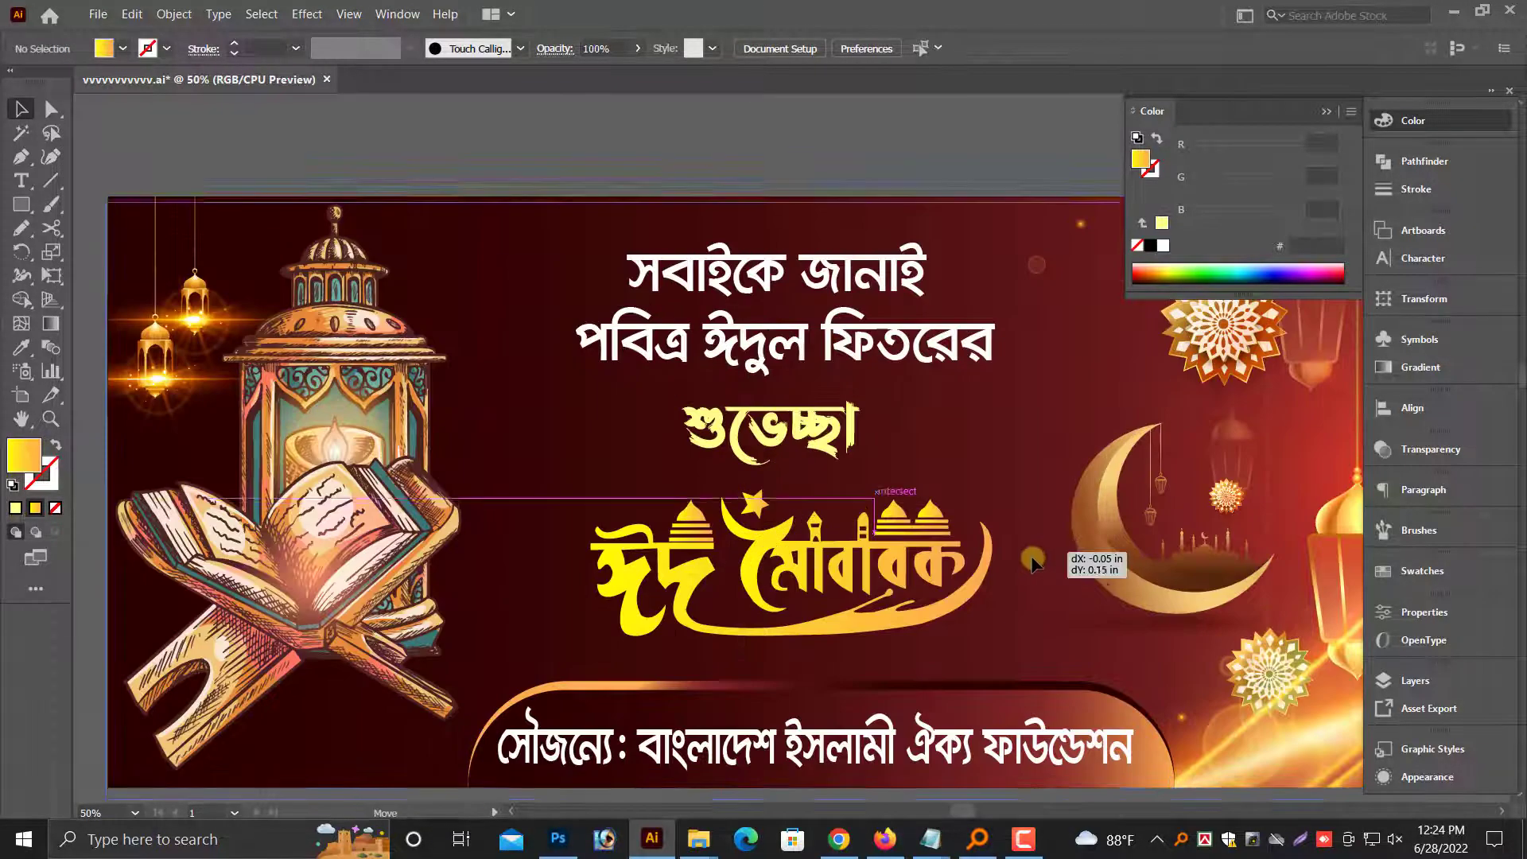
click(1162, 590)
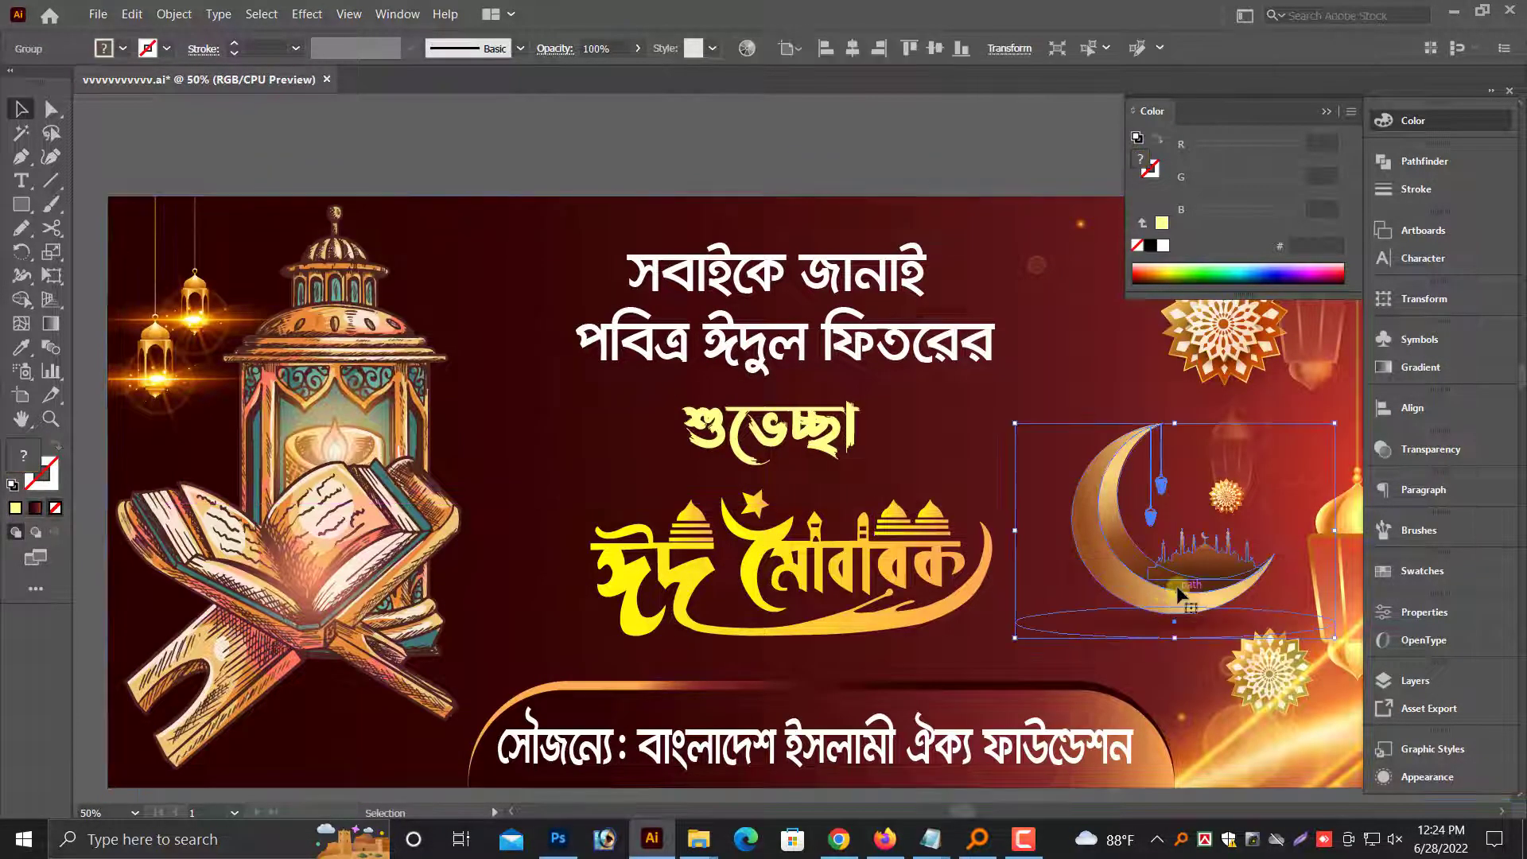
click(1160, 595)
key(ctrl+minus)
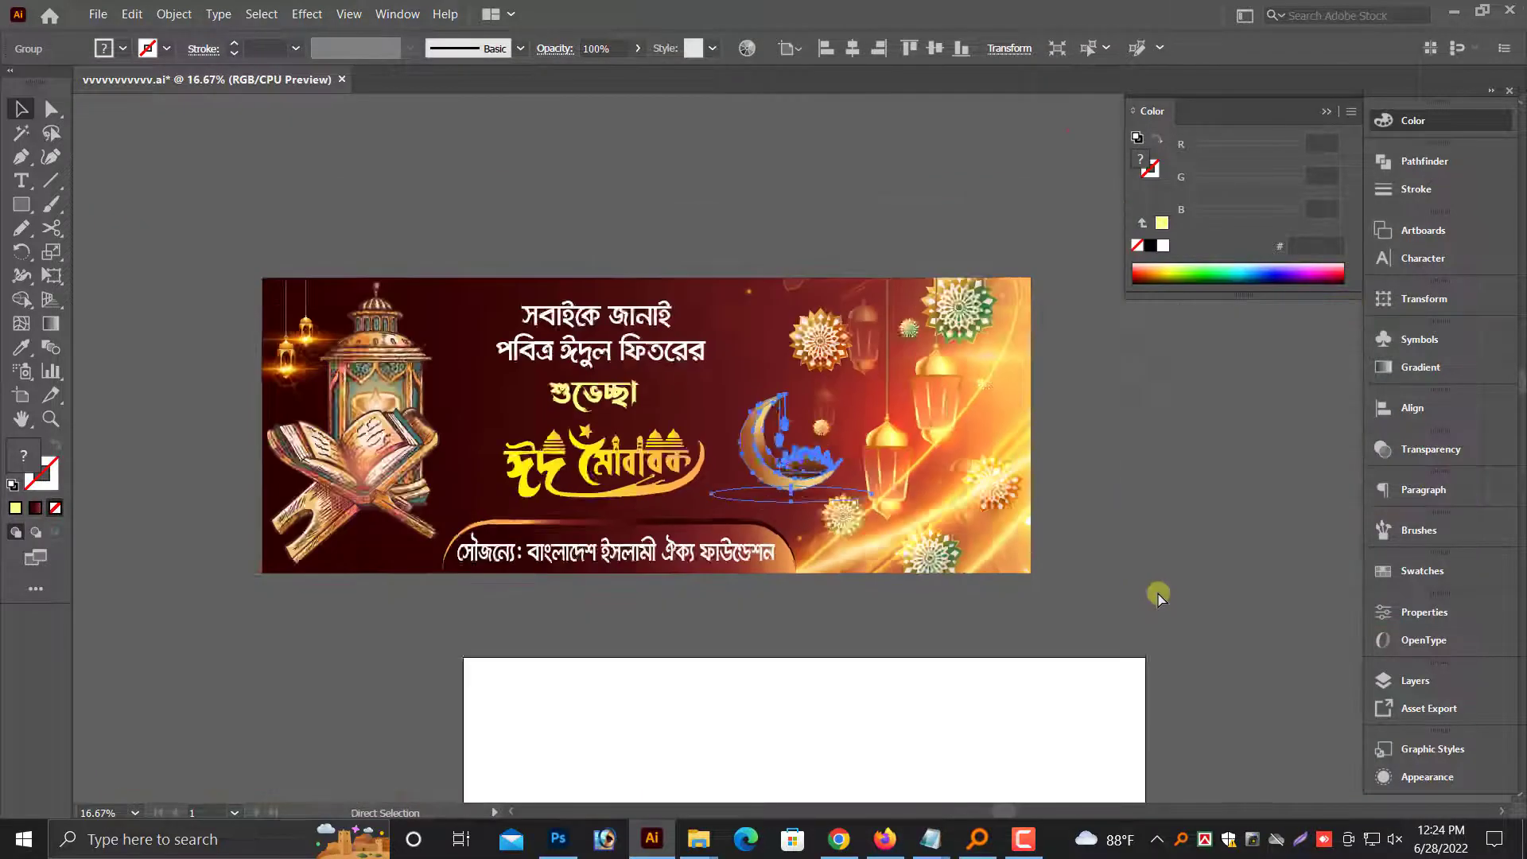
key(ctrl+minus)
click(1142, 600)
drag(1124, 556, 1056, 571)
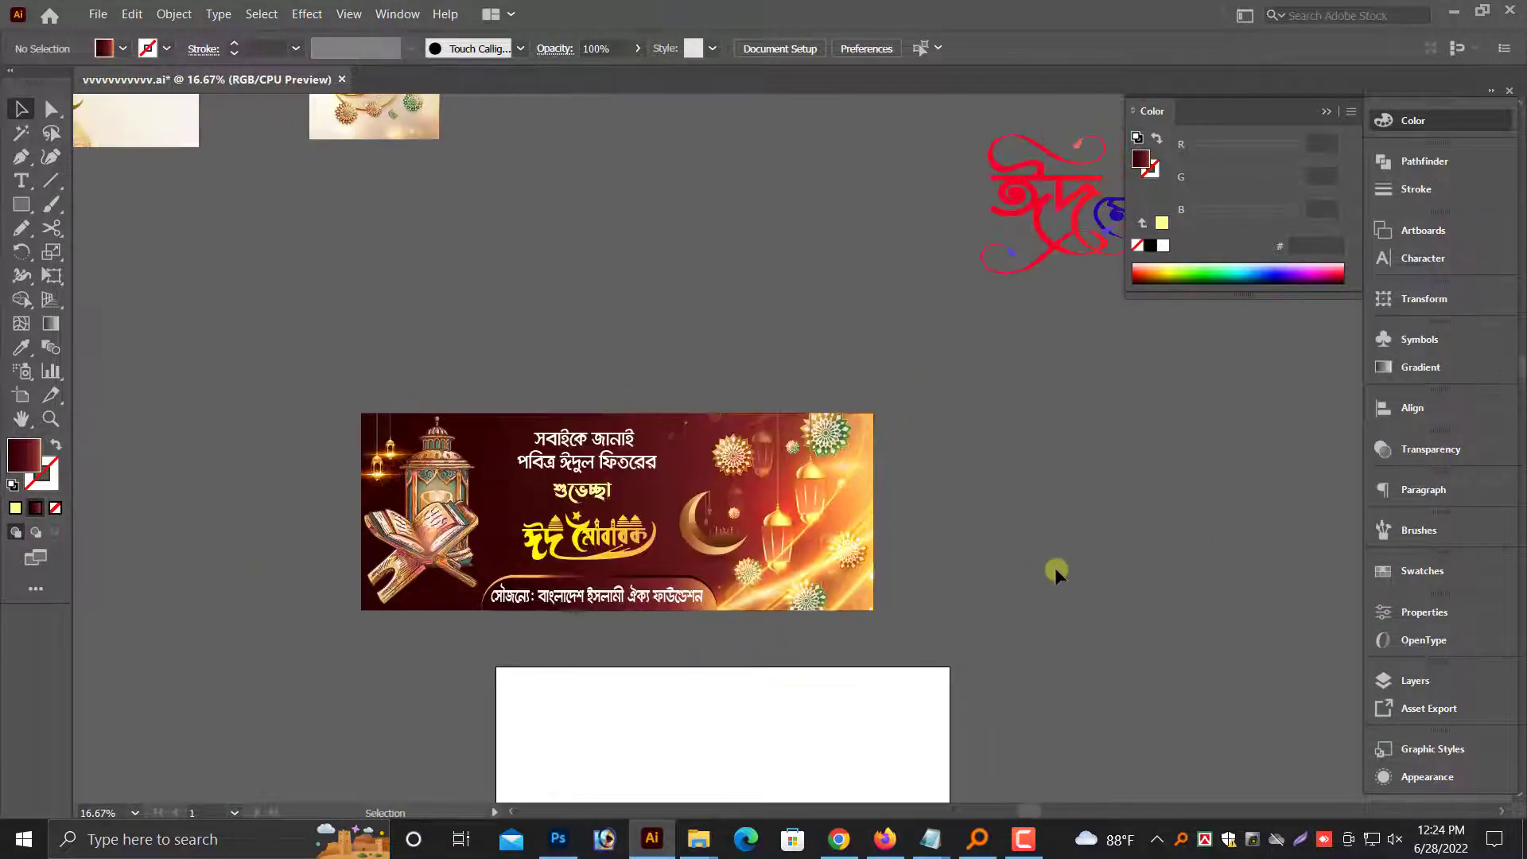
Move the cream lantern image closer to the banner
scroll(1055, 567, up, 2)
key(ctrl+minus)
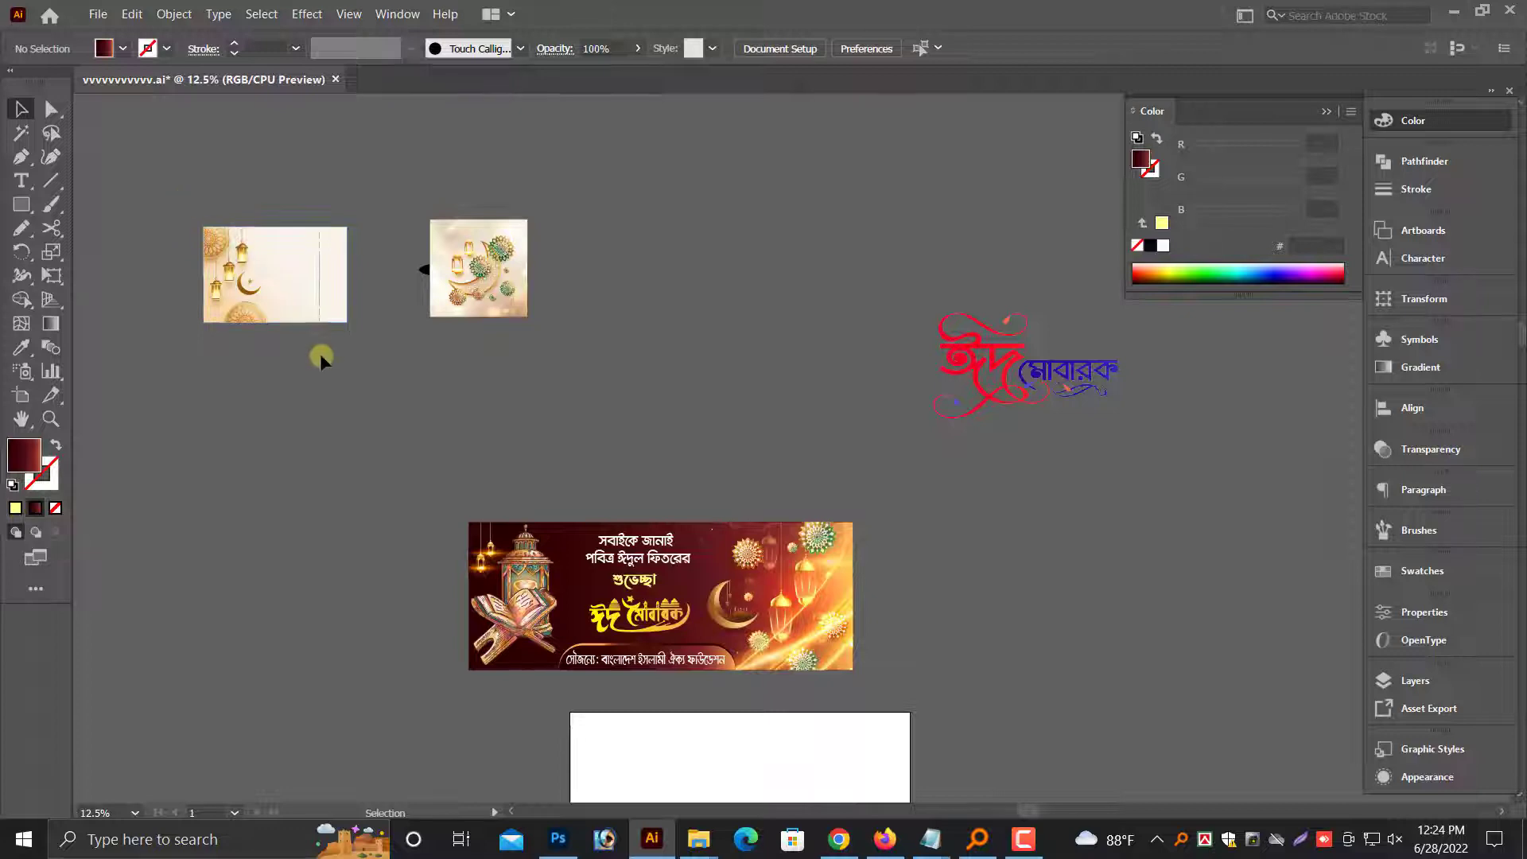
drag(253, 288, 509, 428)
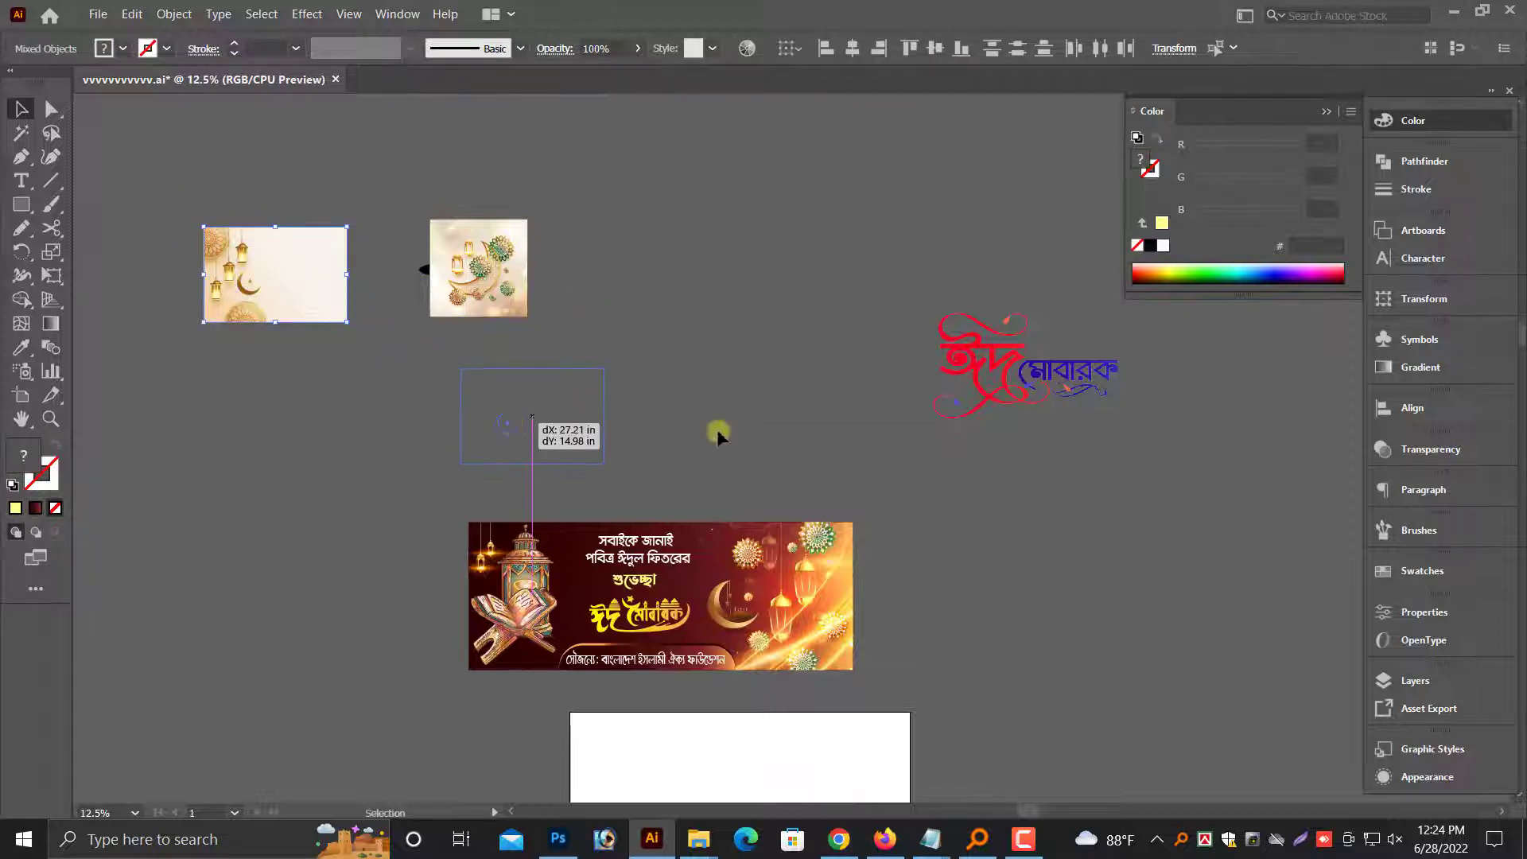
click(761, 433)
key(ctrl+plus)
scroll(761, 433, down, 1)
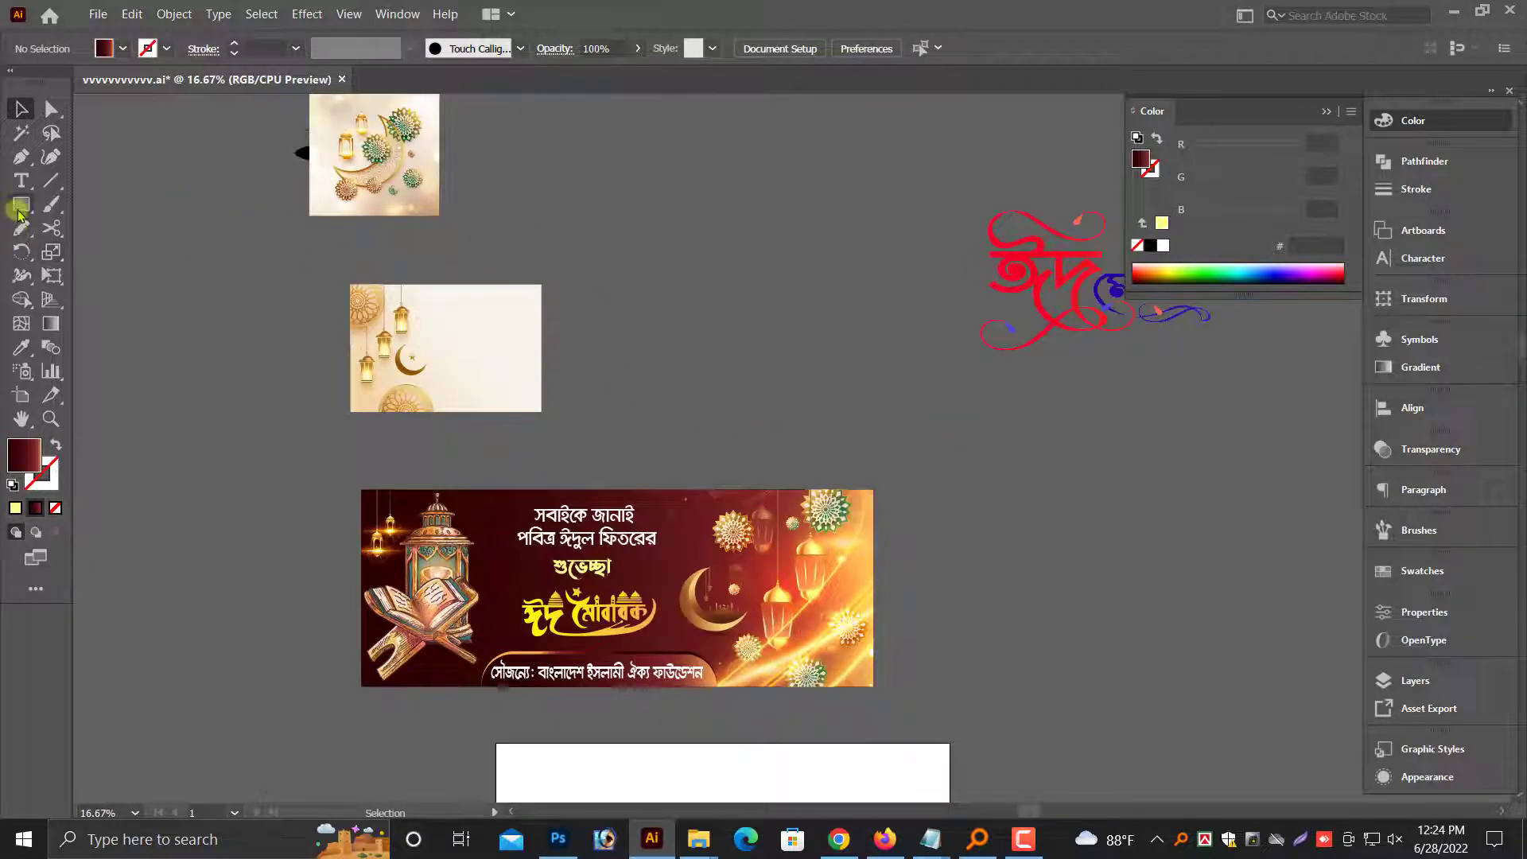
Draw a banner-sized rectangle, align its top edge with the banner's, and move it above the banner
click(20, 206)
drag(360, 489, 874, 685)
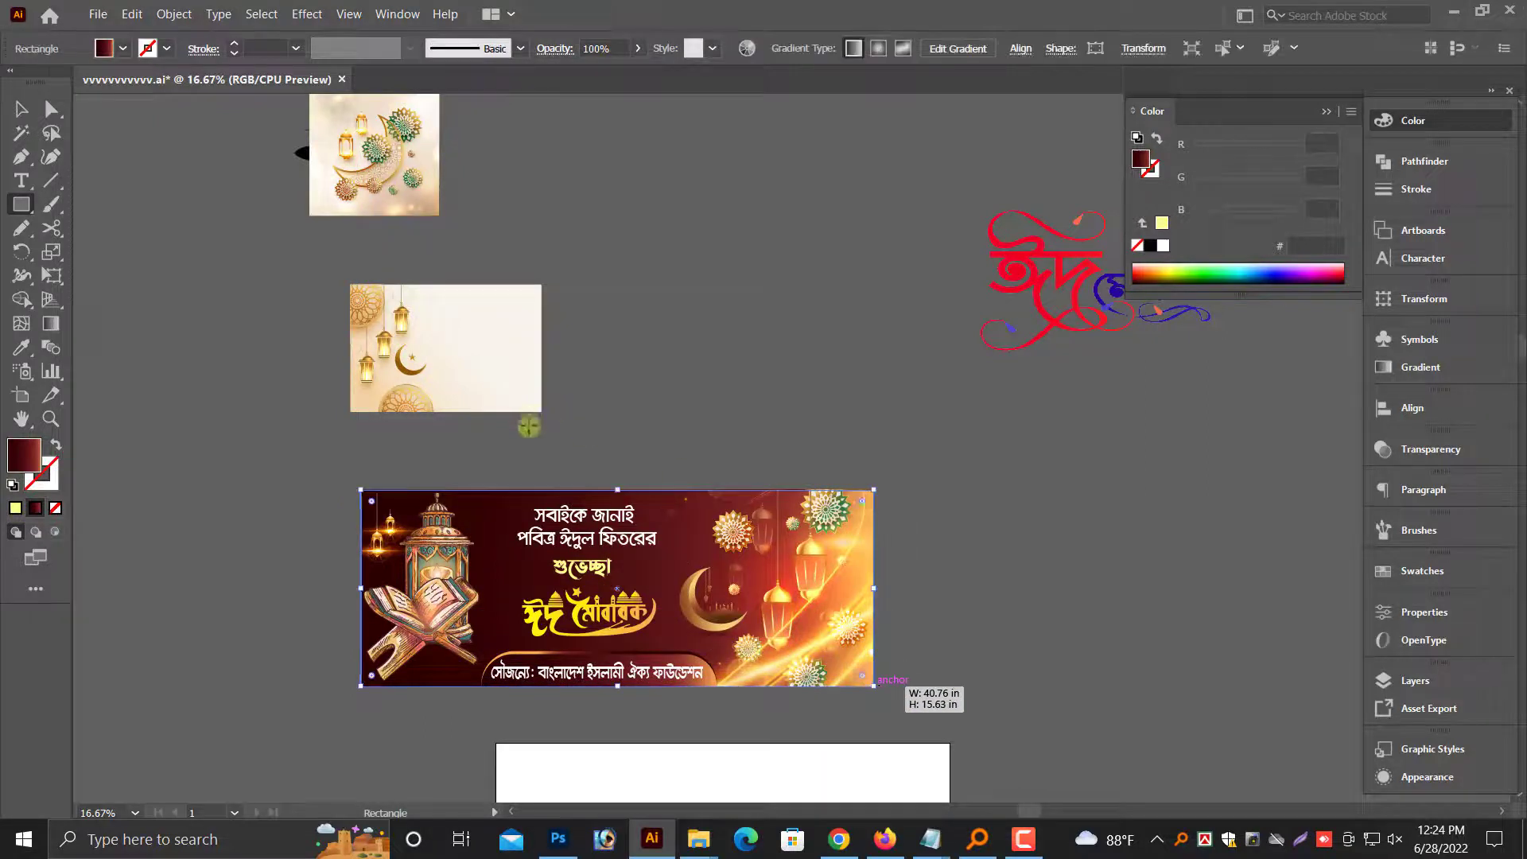
click(22, 110)
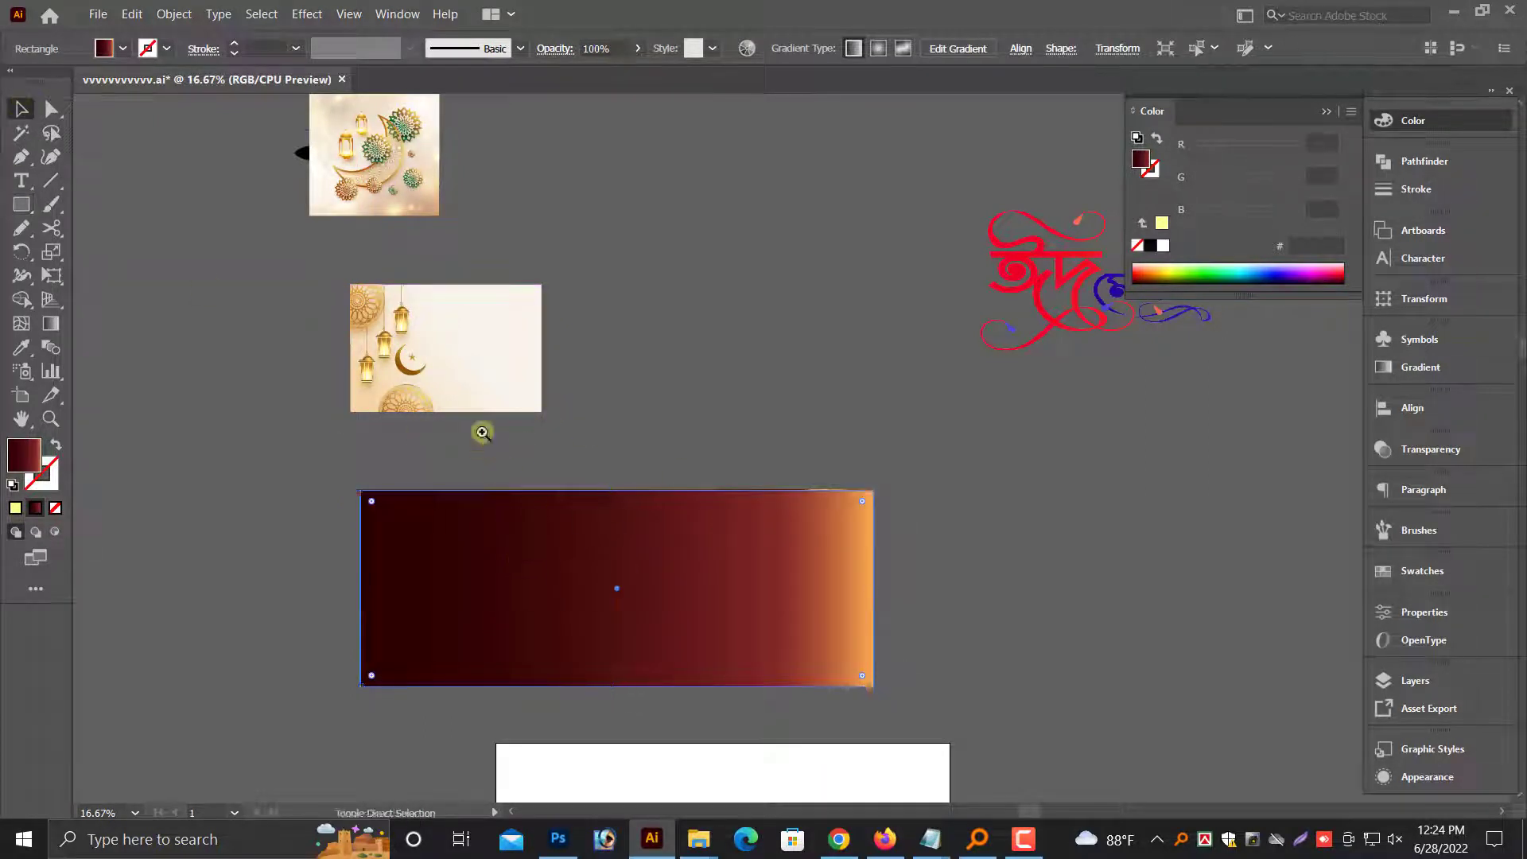
drag(512, 487, 795, 560)
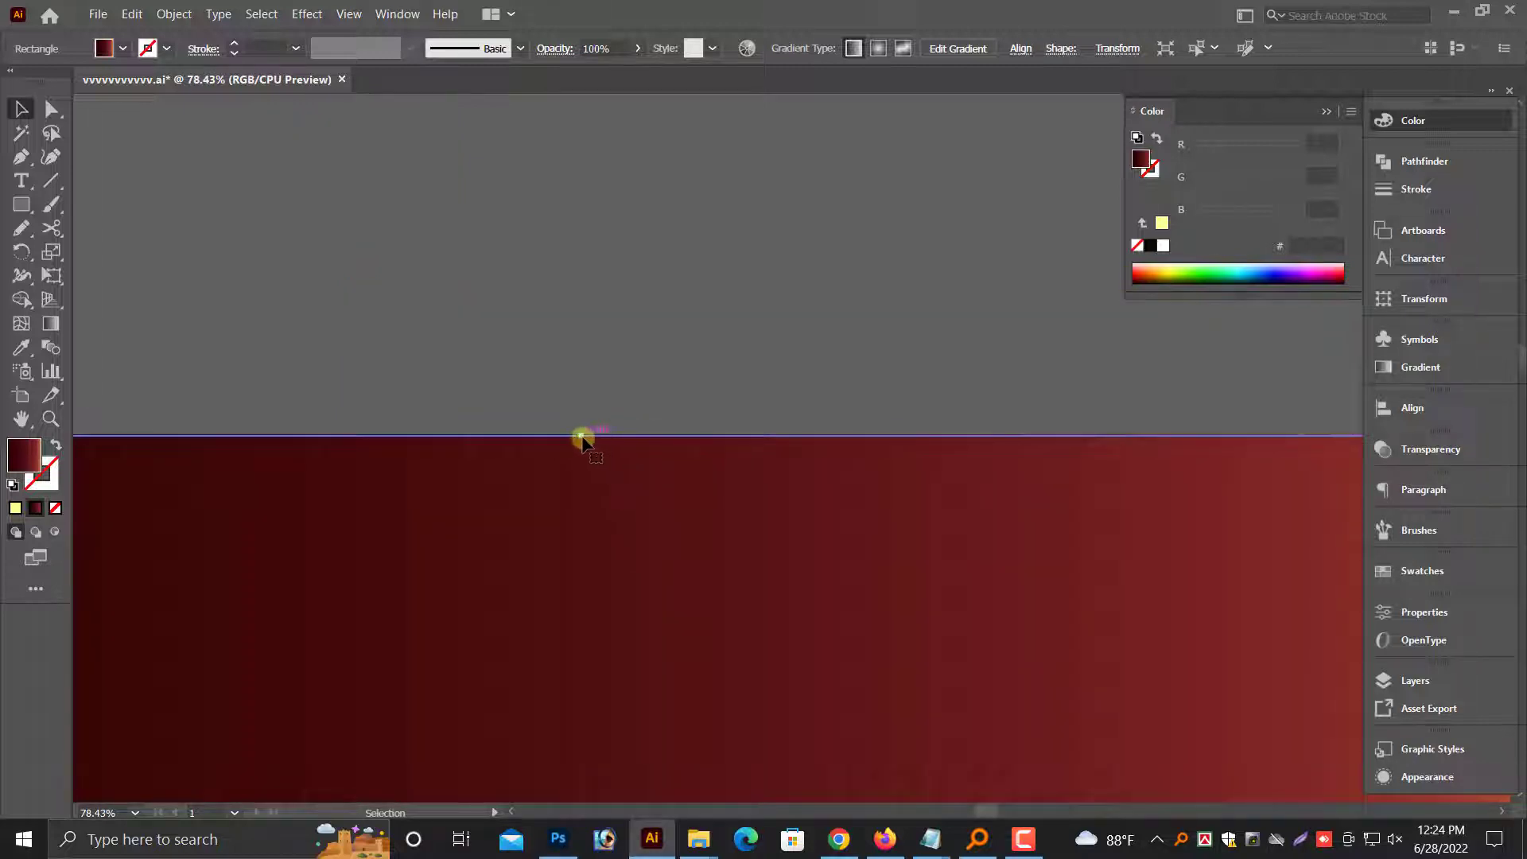
mouse_move(586, 447)
mouse_down()
mouse_move(583, 470)
mouse_move(588, 436)
mouse_up()
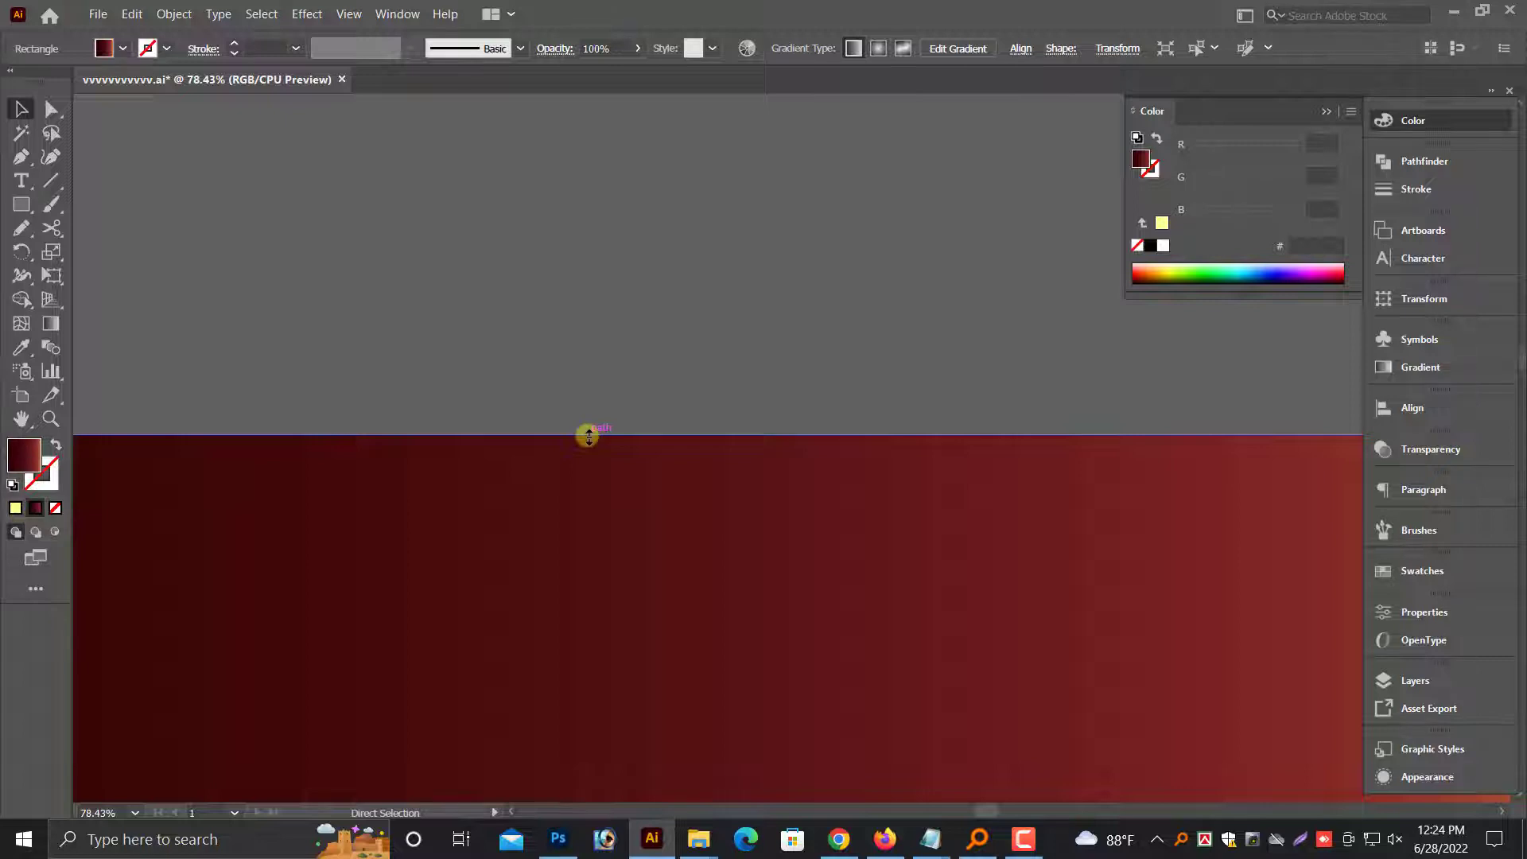
key(ctrl+minus)
key(ctrl+minus)
key(ctrl+minus)
key(ctrl+minus)
key(ctrl+minus)
scroll(751, 509, up, 3)
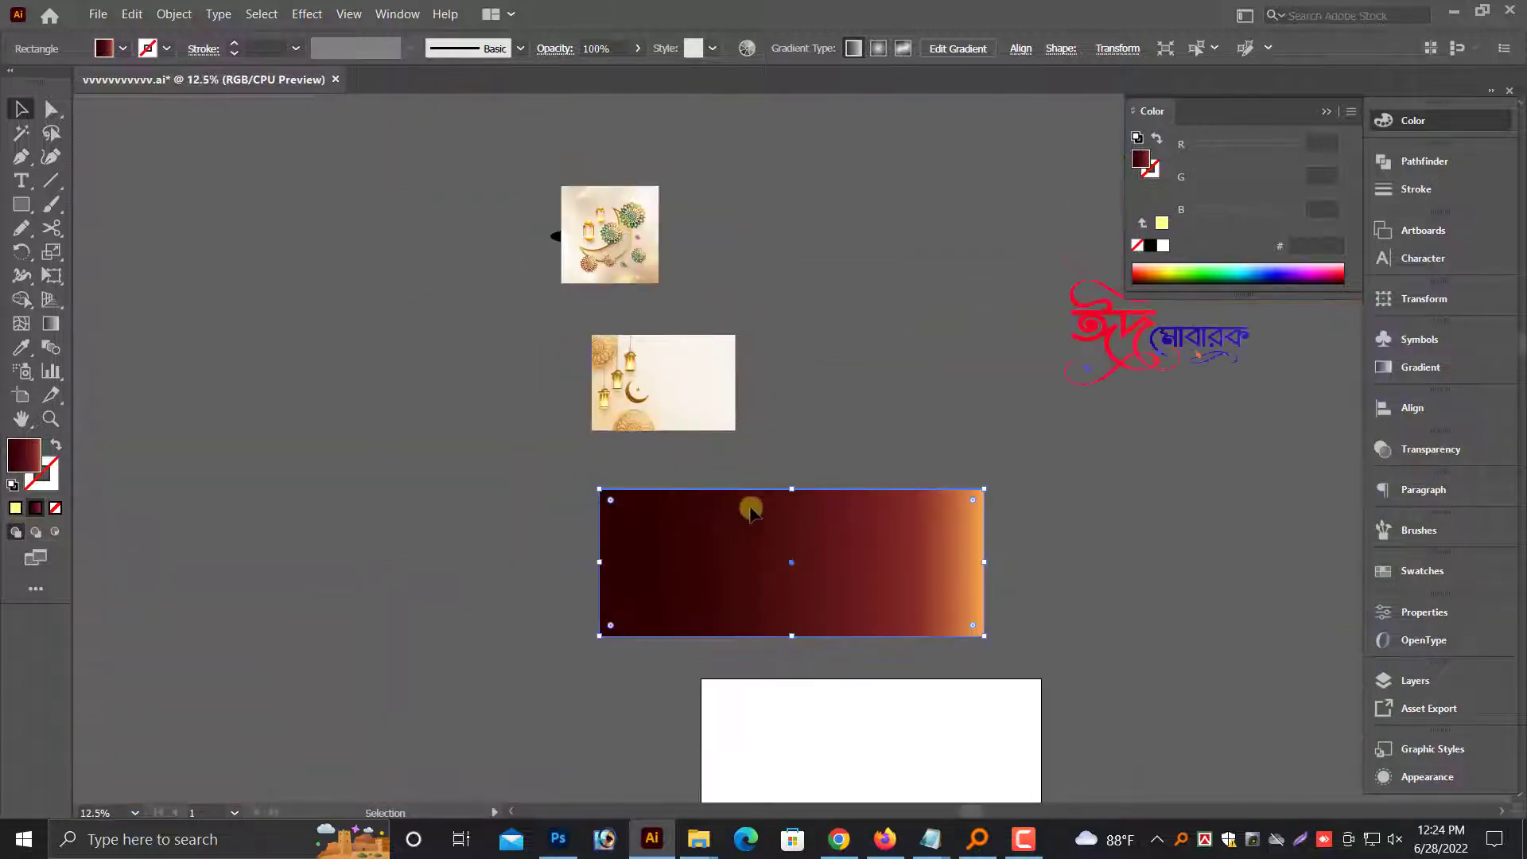
scroll(751, 509, up, 1)
drag(752, 509, 765, 351)
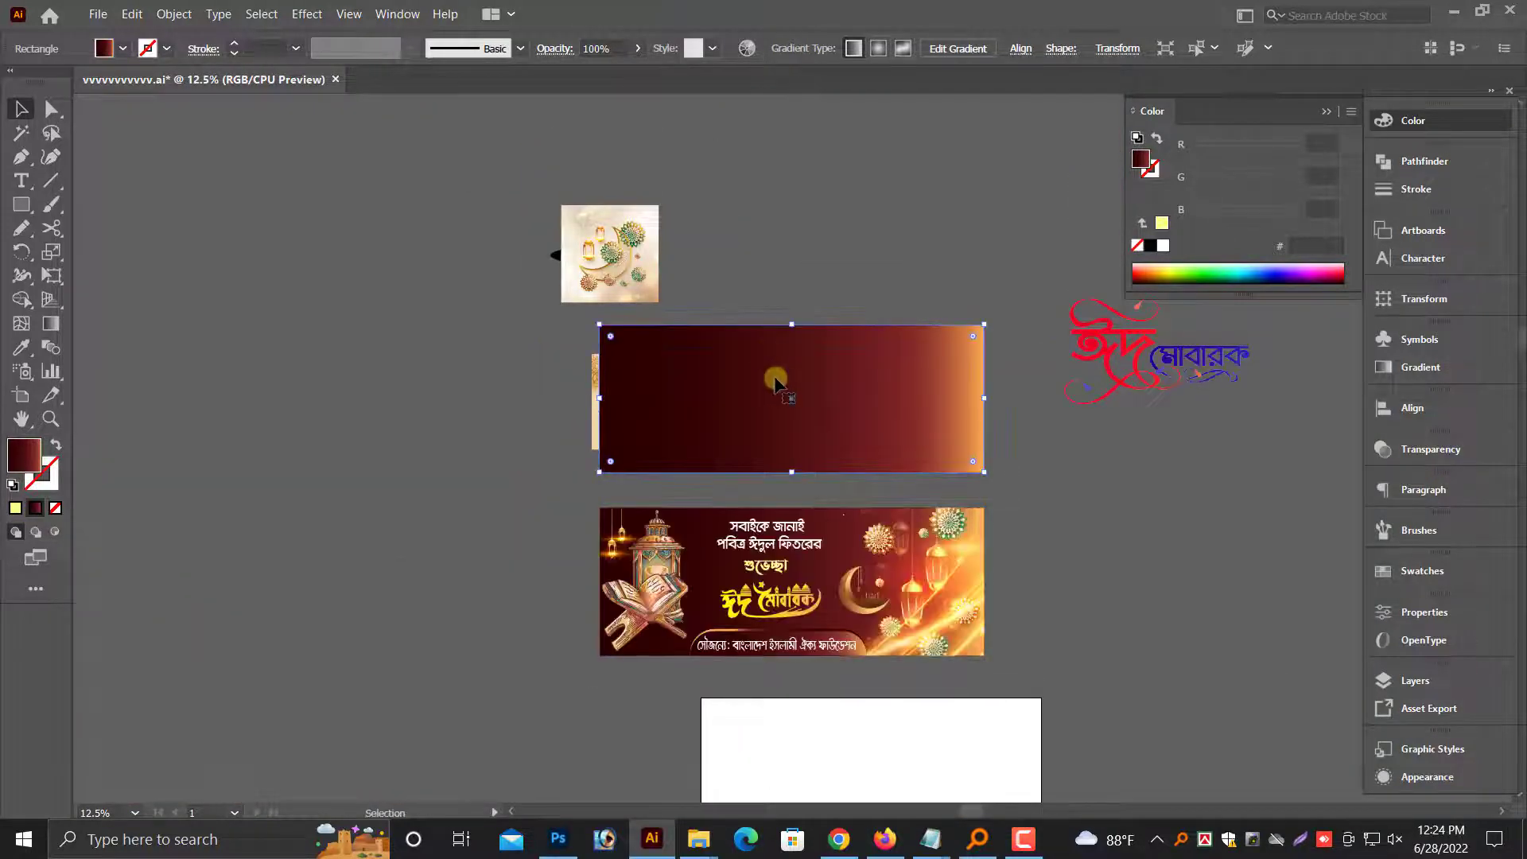
scroll(775, 381, up, 2)
Fill the new rectangle white and send it behind the lantern image
click(1163, 245)
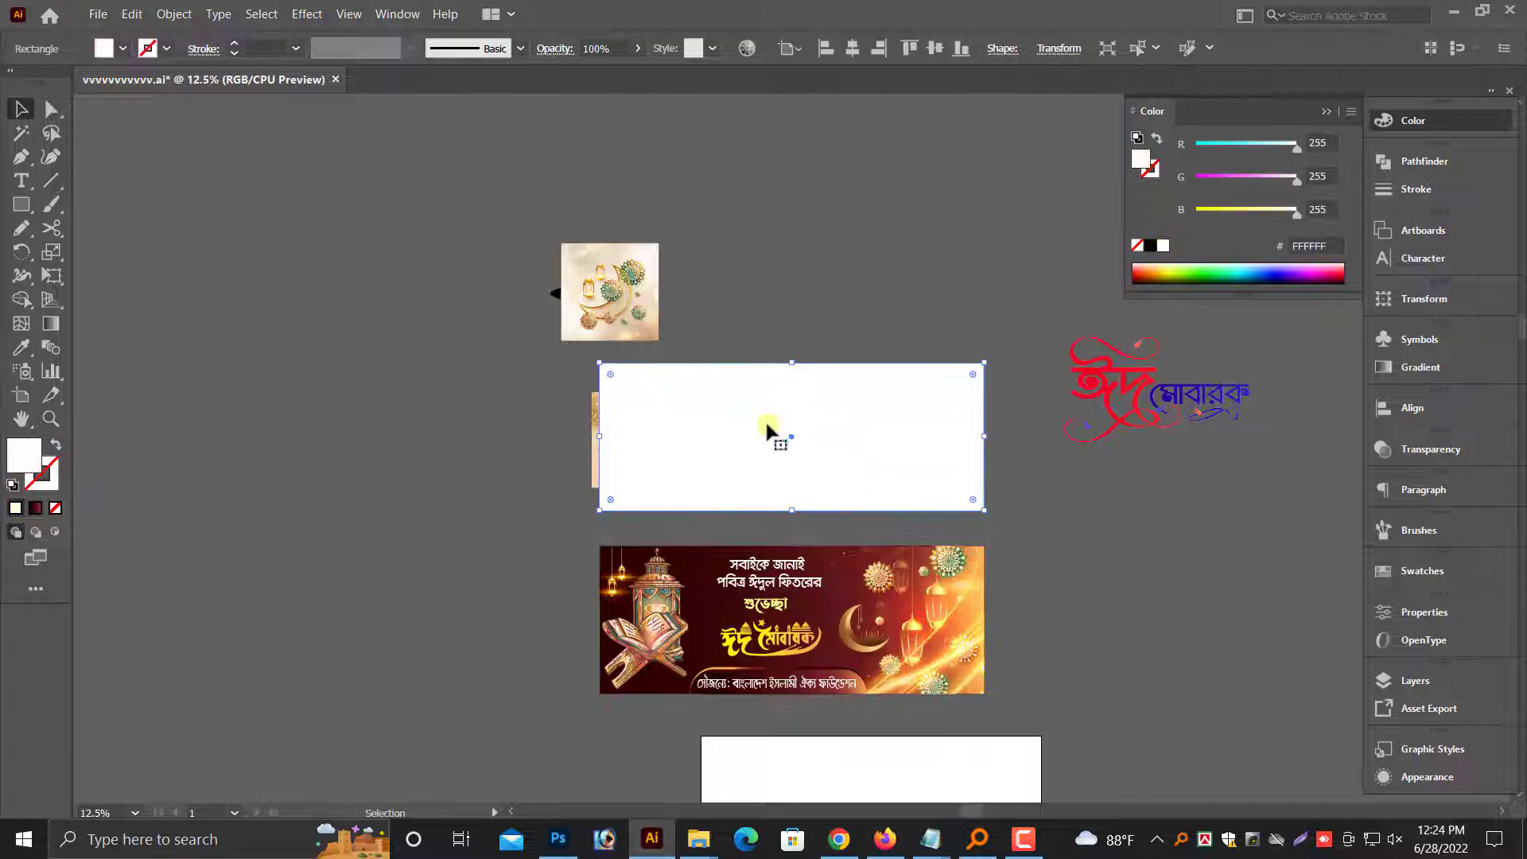
key(ctrl+bracketleft)
key(ctrl+equal)
key(ctrl+equal)
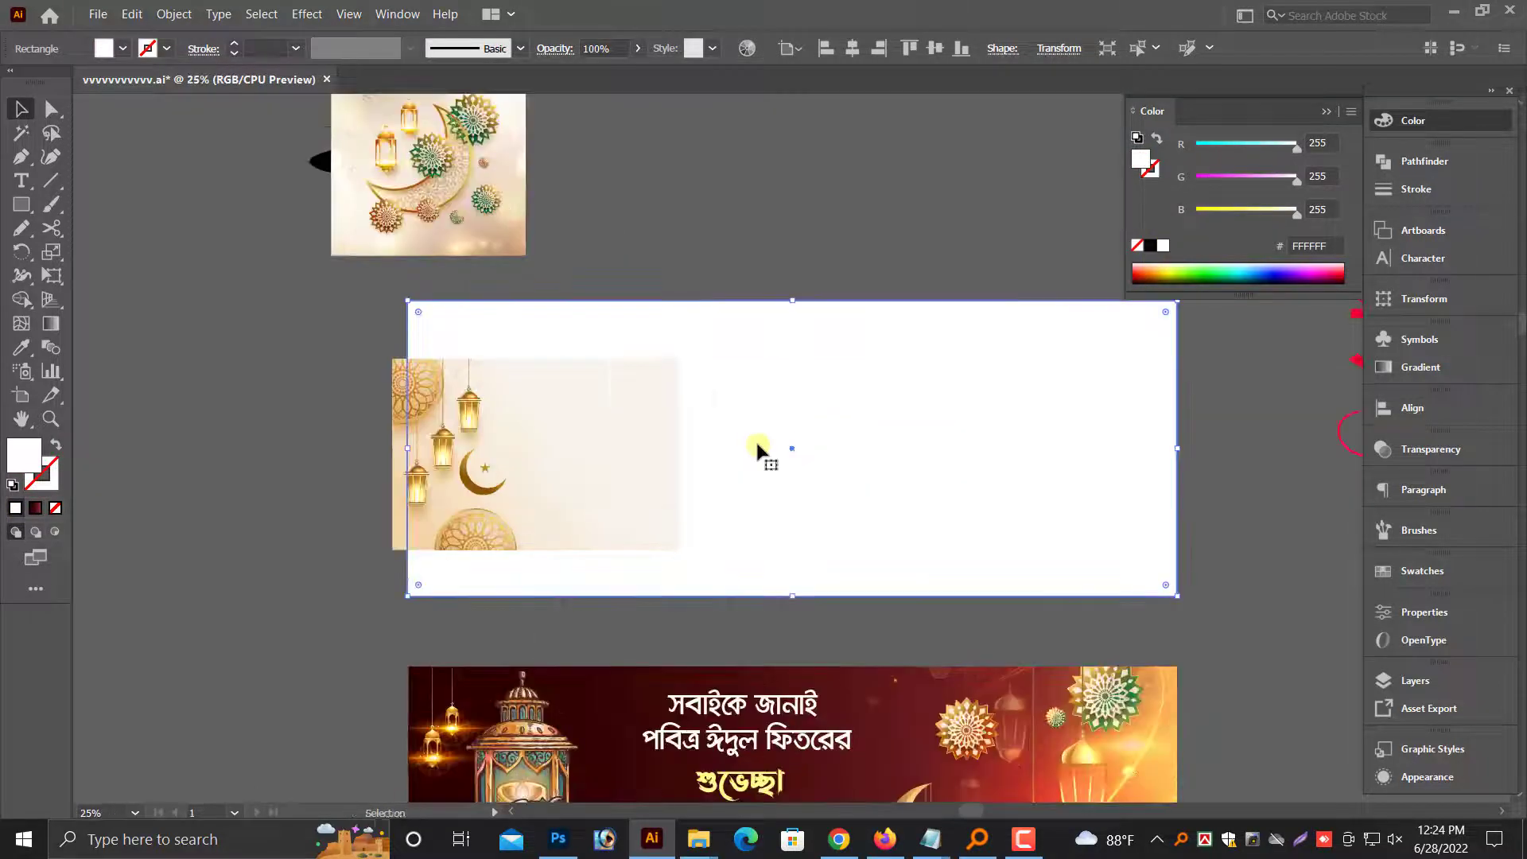
scroll(744, 467, up, 5)
Enlarge the cream lantern image over the rectangle's left half, then duplicate it rightward
click(419, 443)
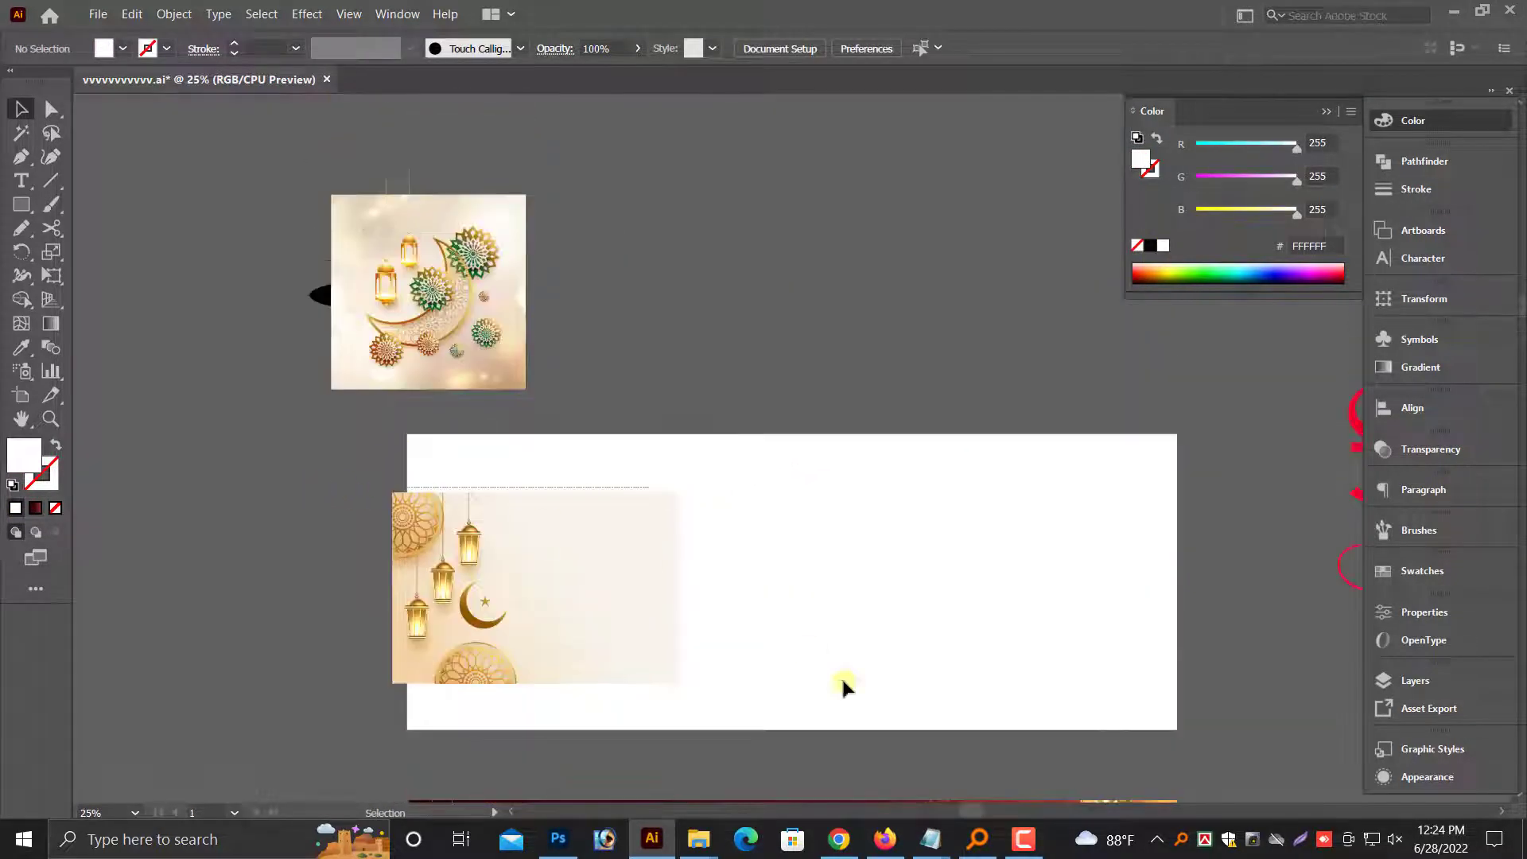
drag(680, 589, 830, 589)
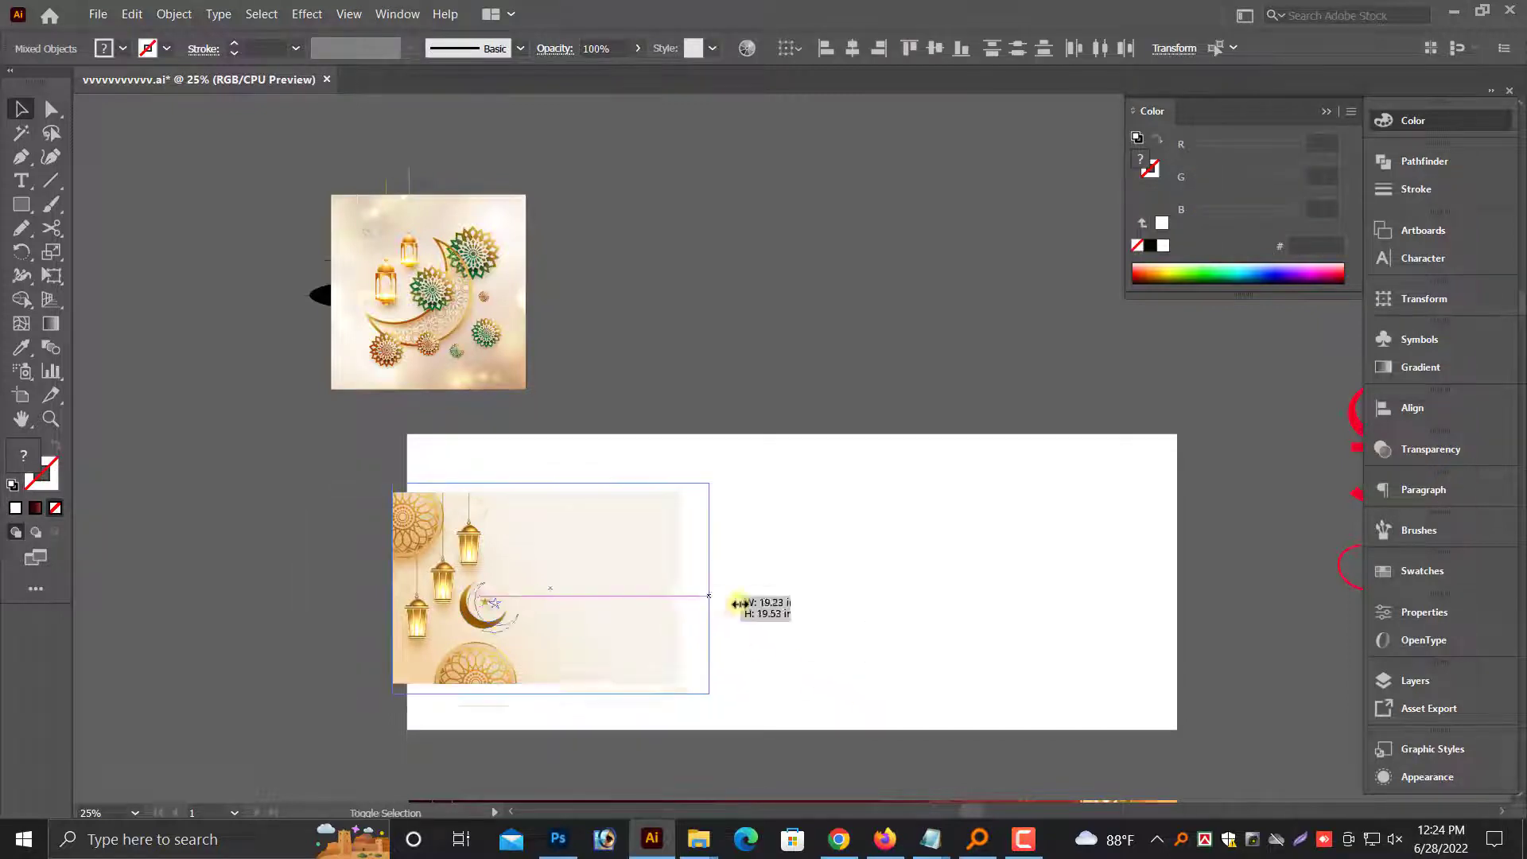
drag(522, 561, 537, 550)
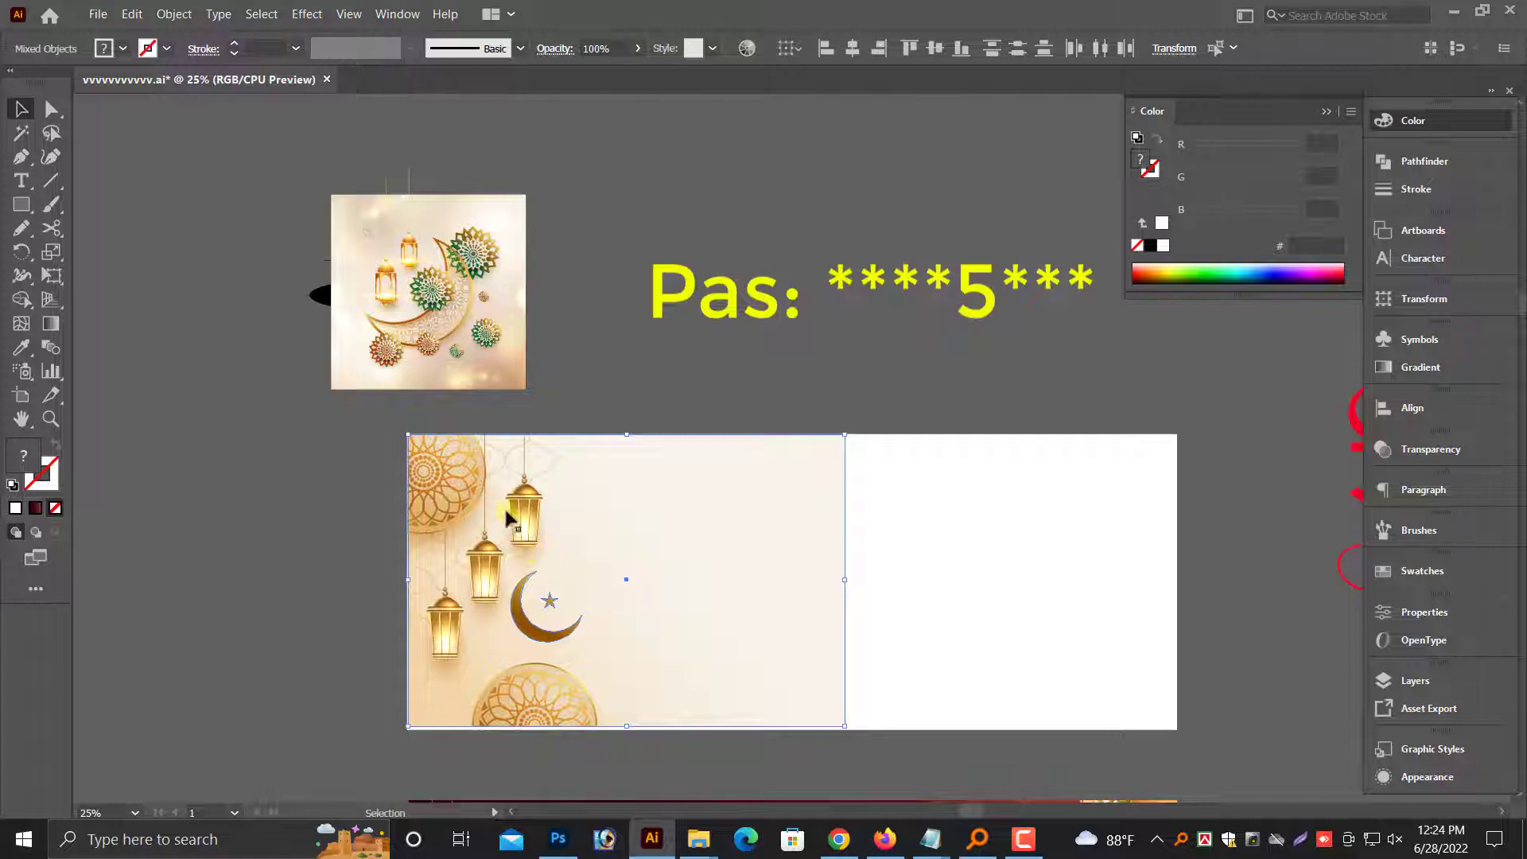
scroll(938, 803, down, 1)
drag(845, 706, 831, 730)
click(318, 496)
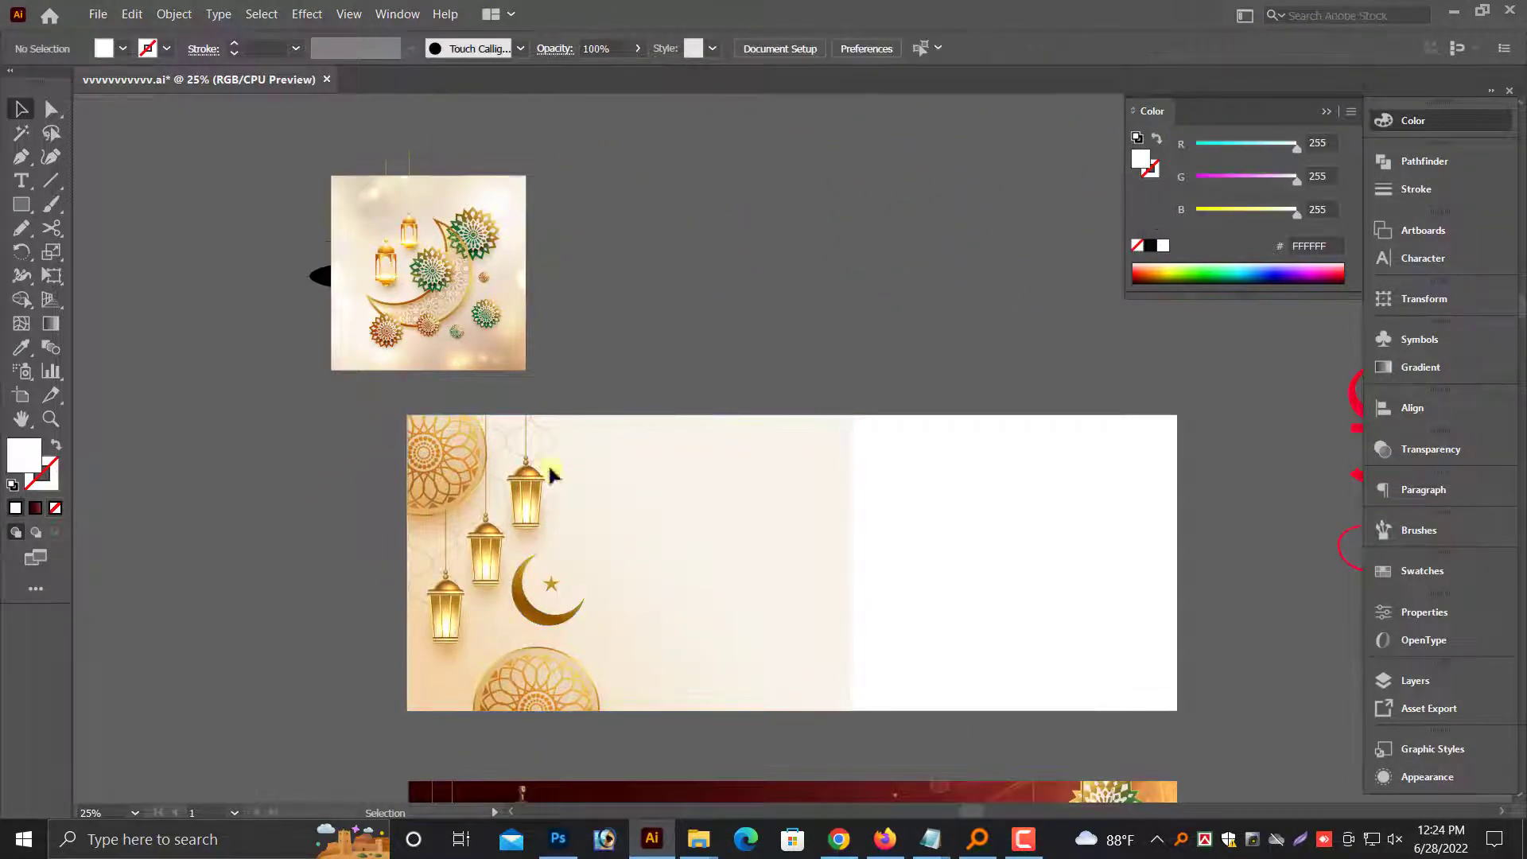
drag(551, 475, 676, 643)
drag(537, 561, 788, 562)
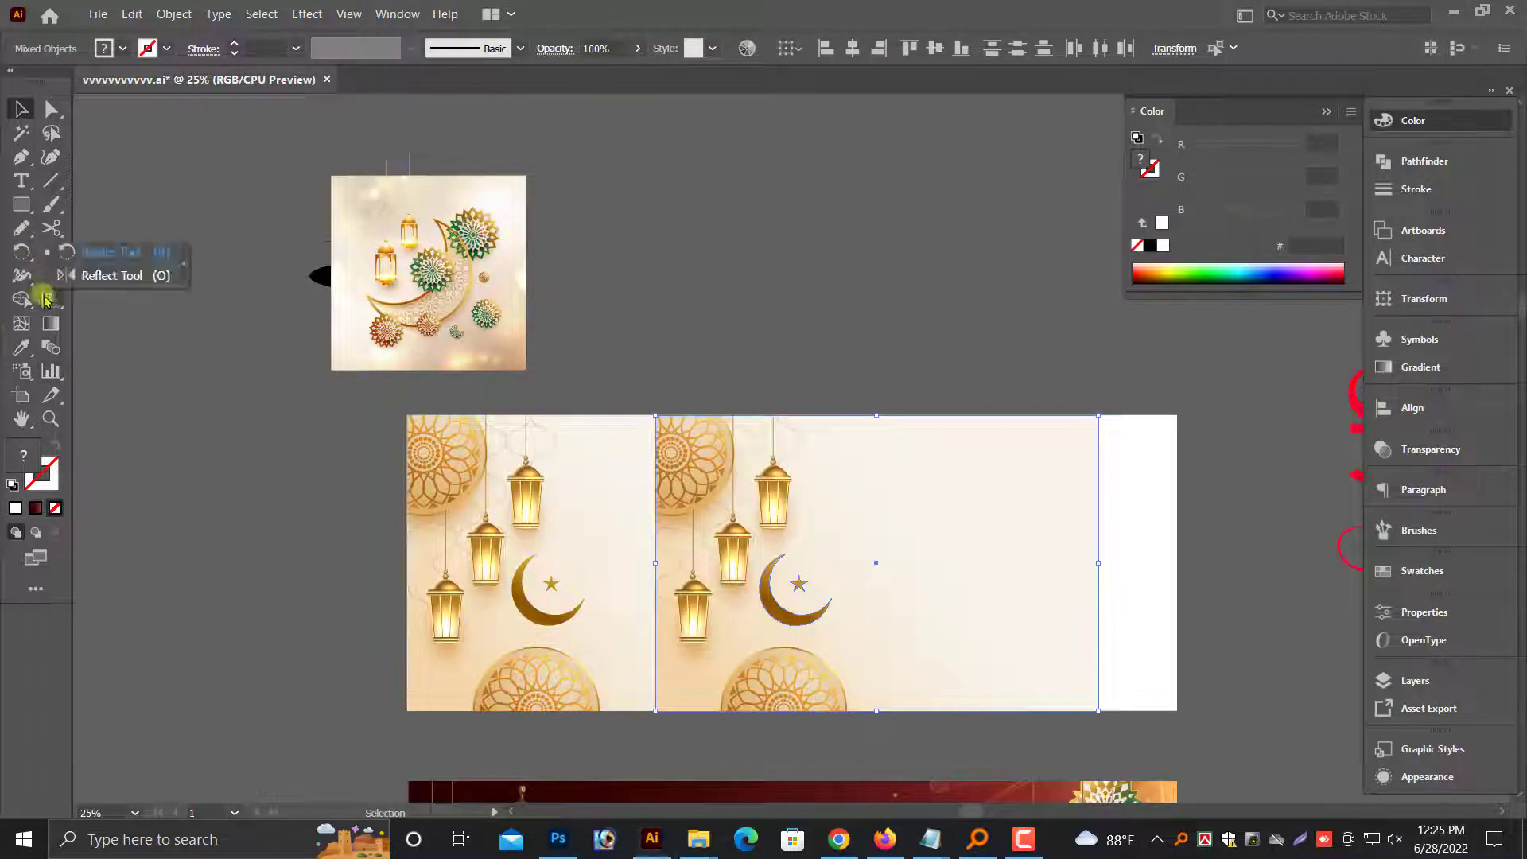
Reflect the copied lantern image across the vertical axis
drag(21, 255, 63, 274)
key(Return)
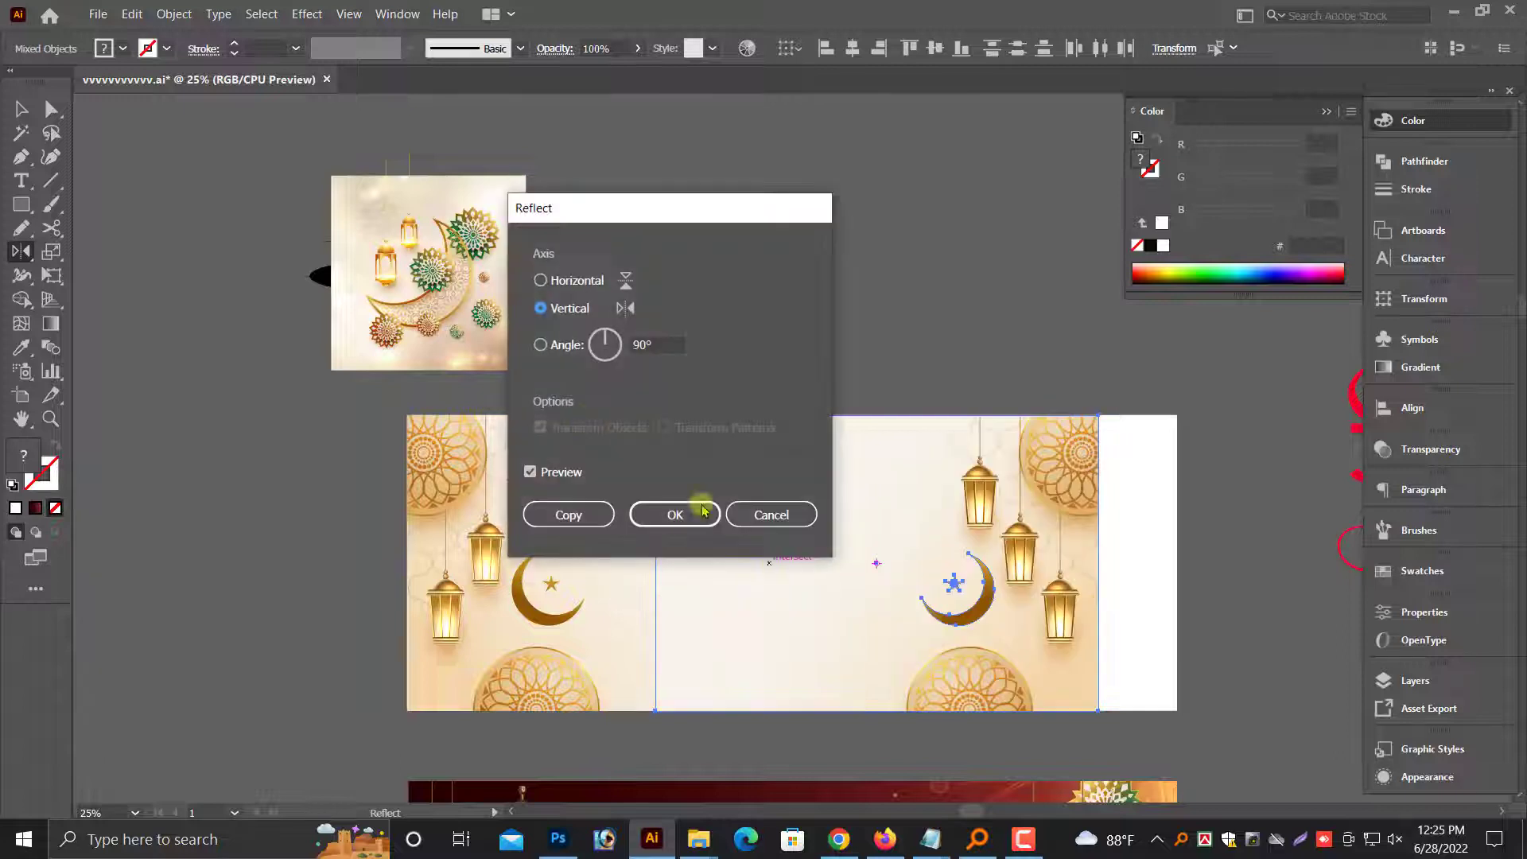
click(672, 515)
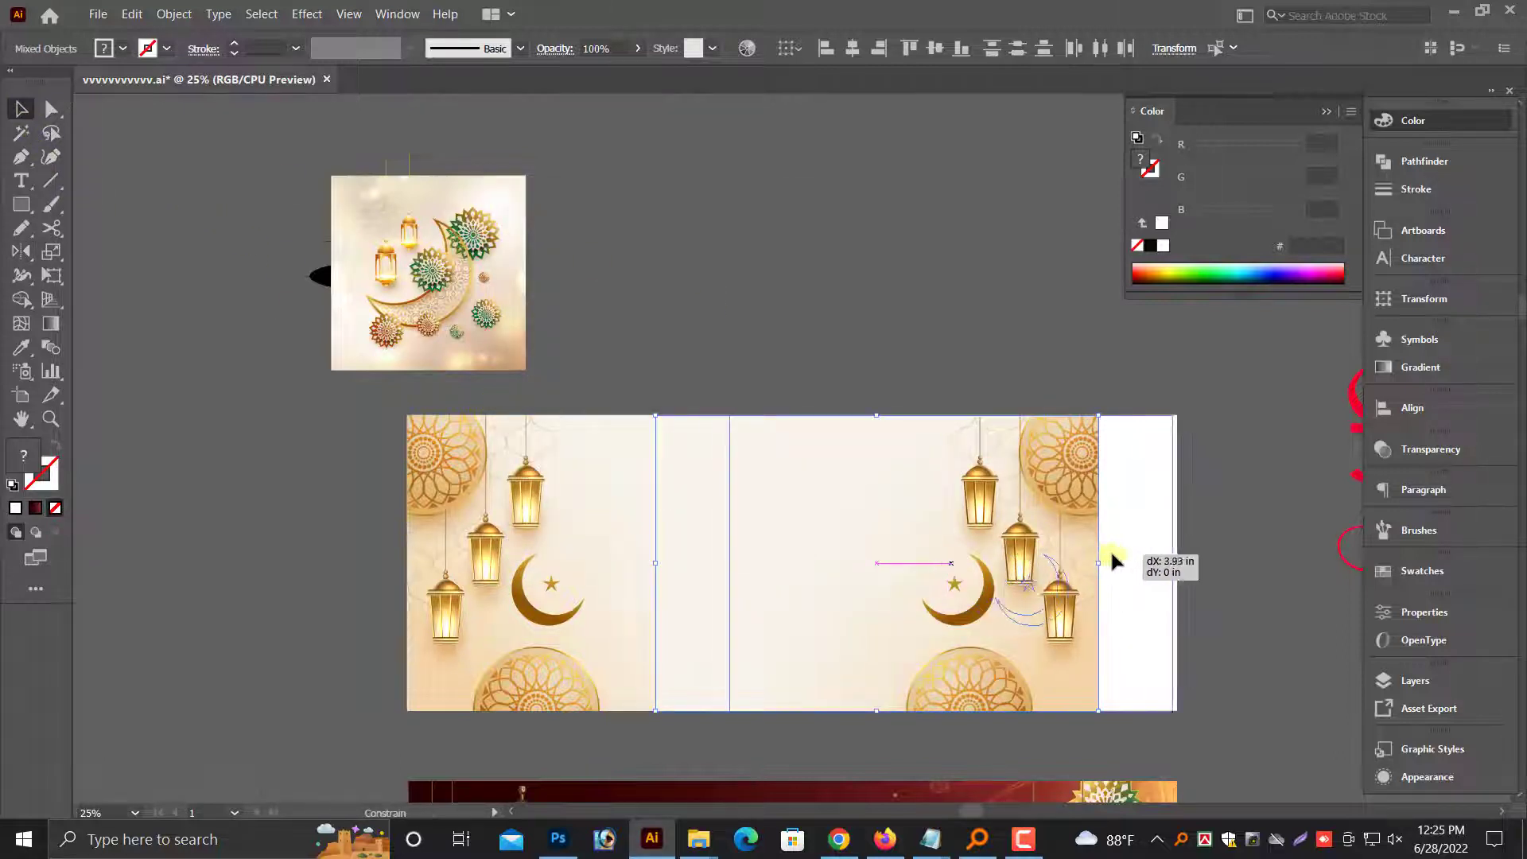
Snap the mirrored lanterns flush against the cream banner's right edge
drag(1060, 559, 1110, 547)
click(1254, 638)
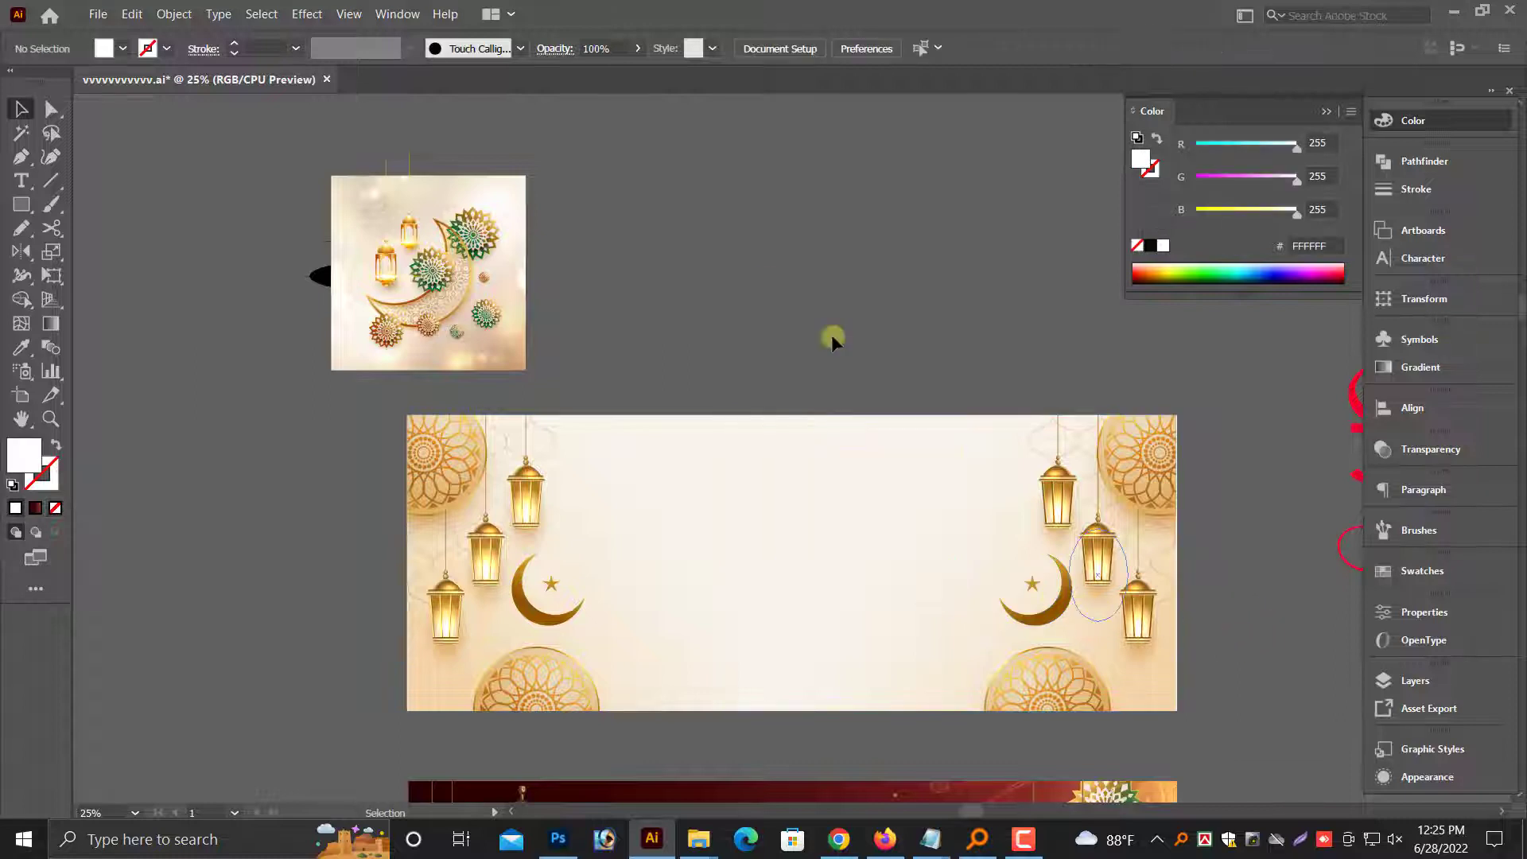
scroll(833, 423, up, 3)
scroll(836, 423, down, 1)
scroll(837, 423, down, 1)
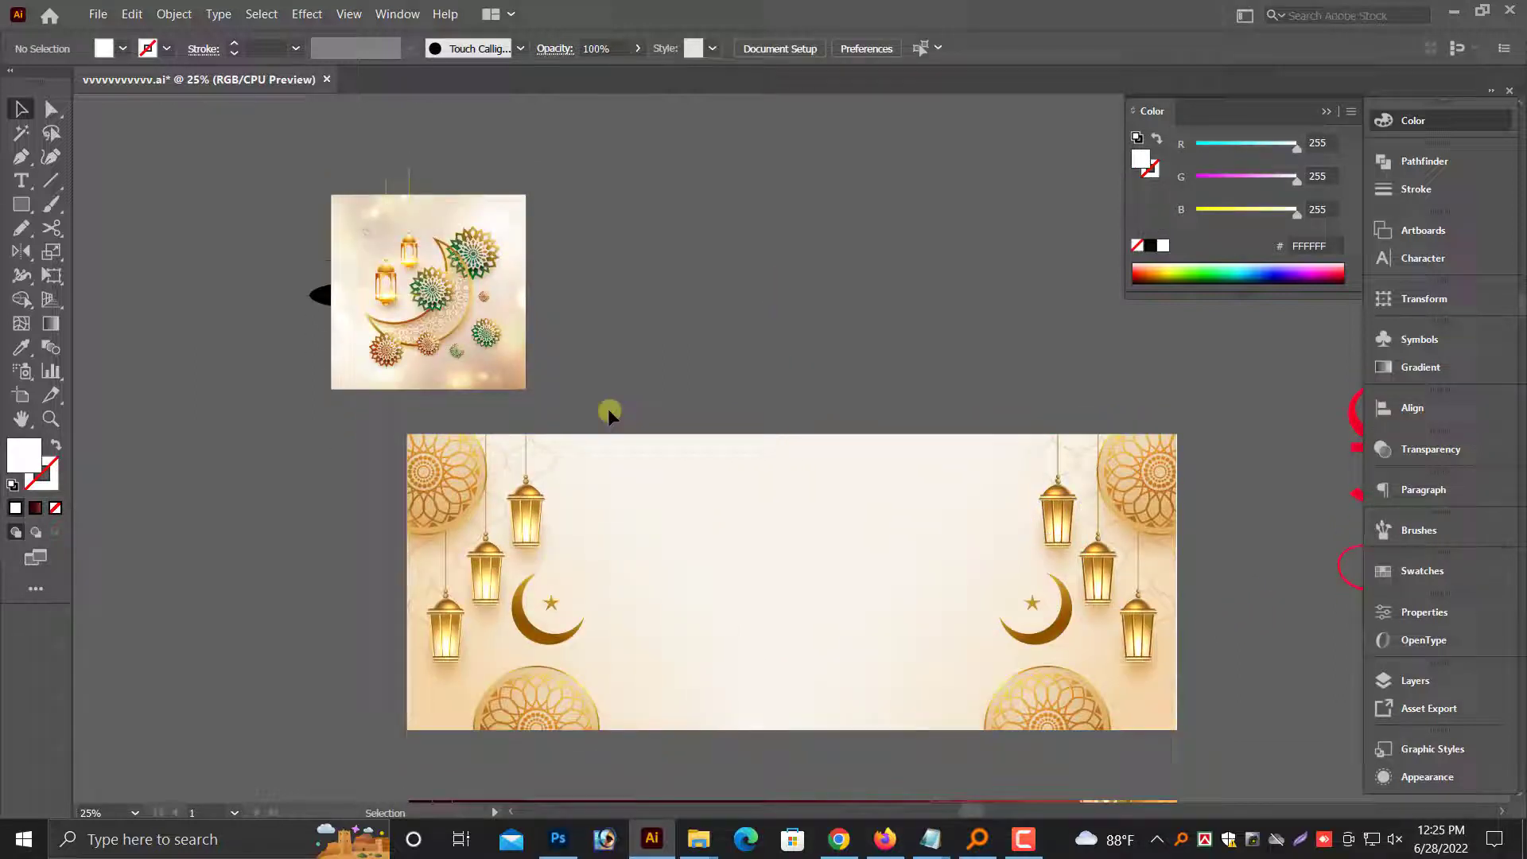
Delete the image covering the vector crescent and group the crescent artwork
click(445, 288)
click(602, 306)
click(504, 304)
key(Delete)
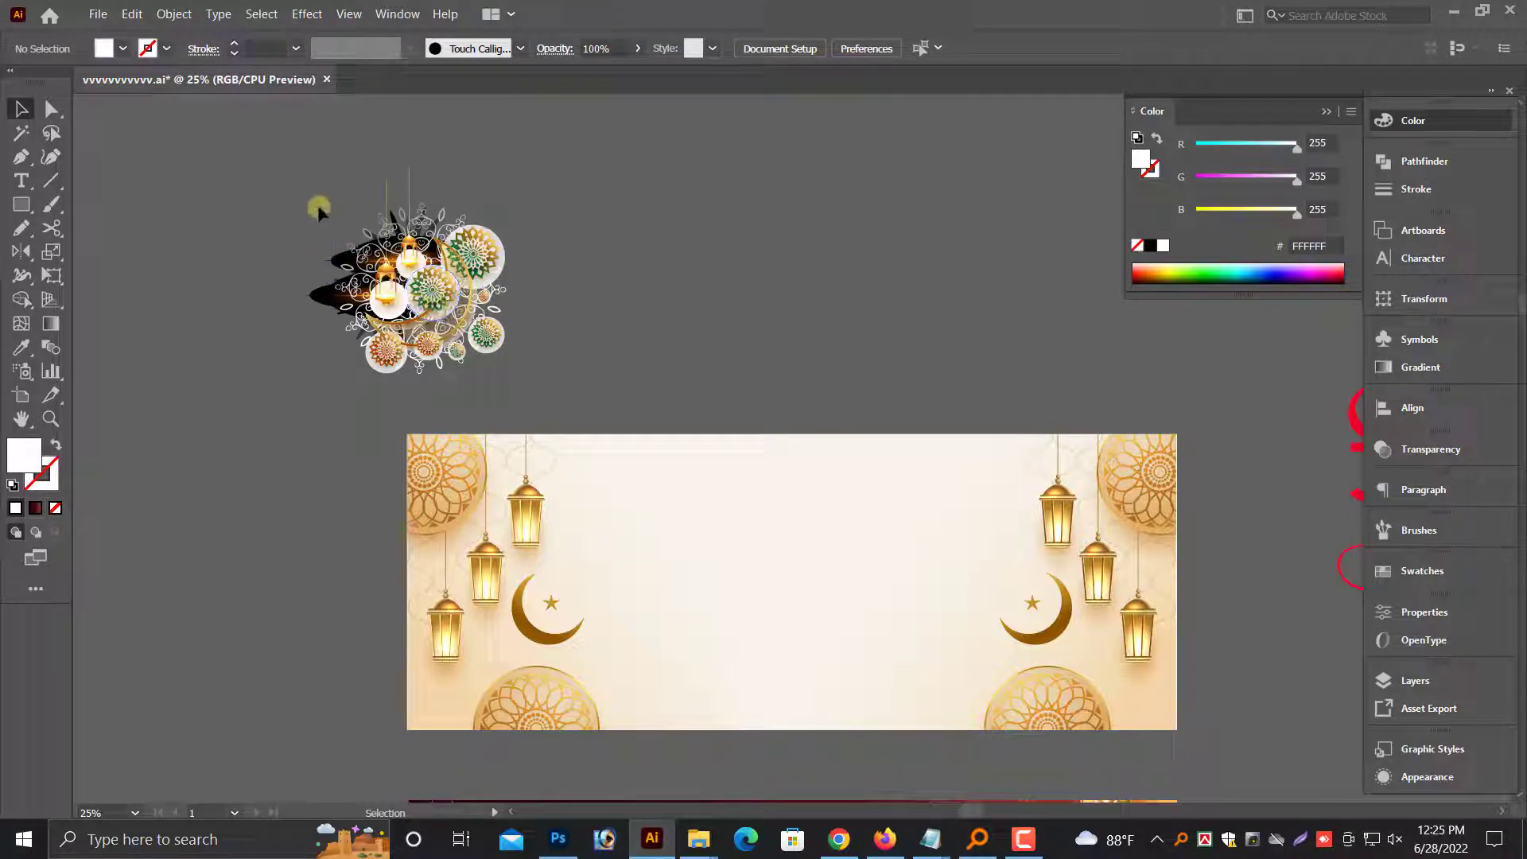
click(433, 259)
right_click(452, 259)
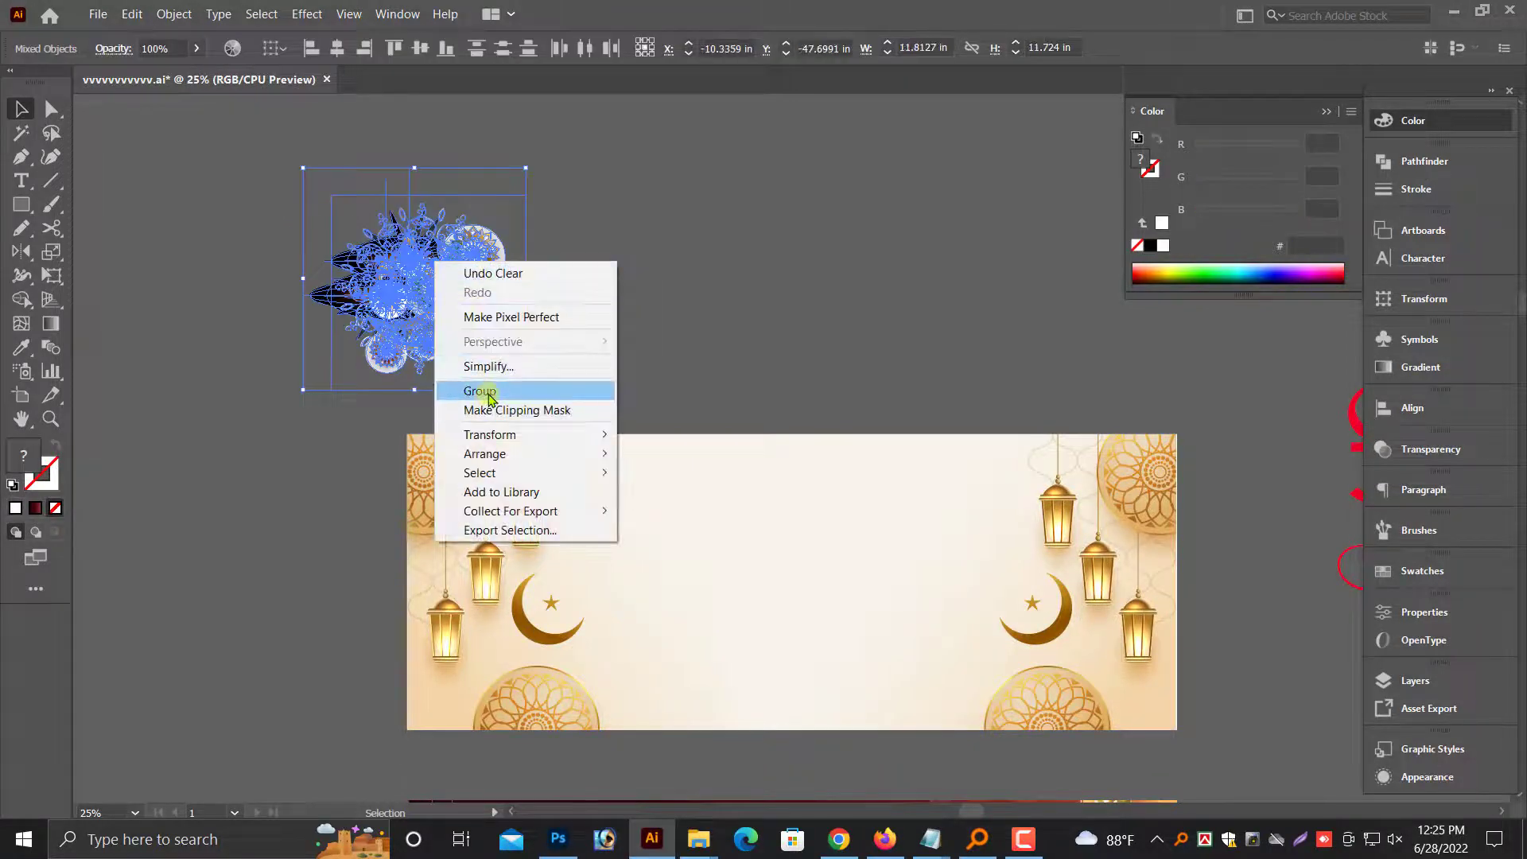
click(480, 392)
Move the crescent-and-medallion group onto the banner's right side beside the lanterns
drag(455, 295, 990, 509)
click(975, 307)
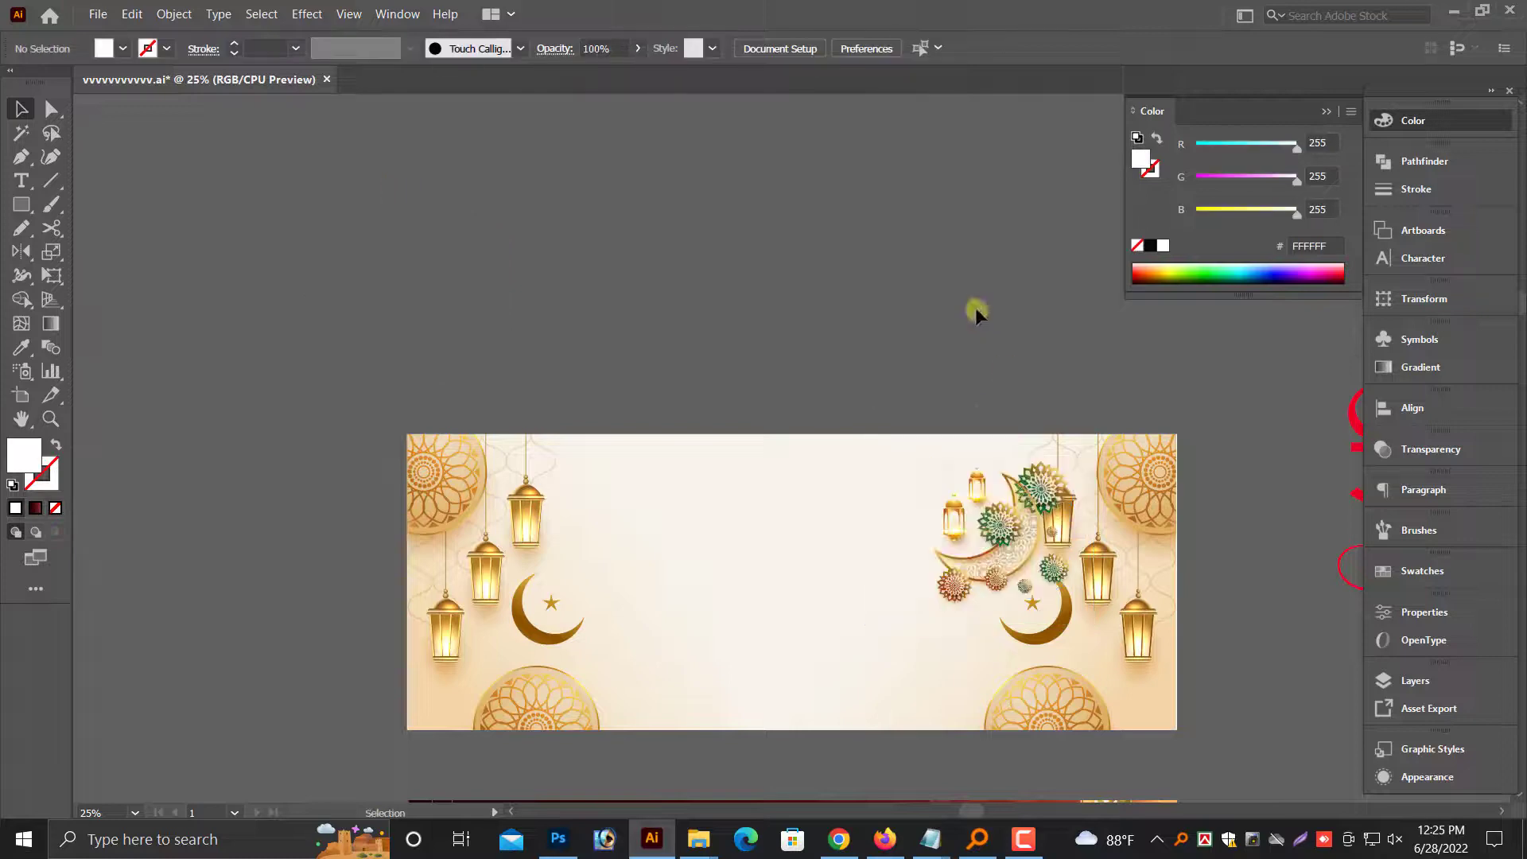
drag(995, 567, 968, 563)
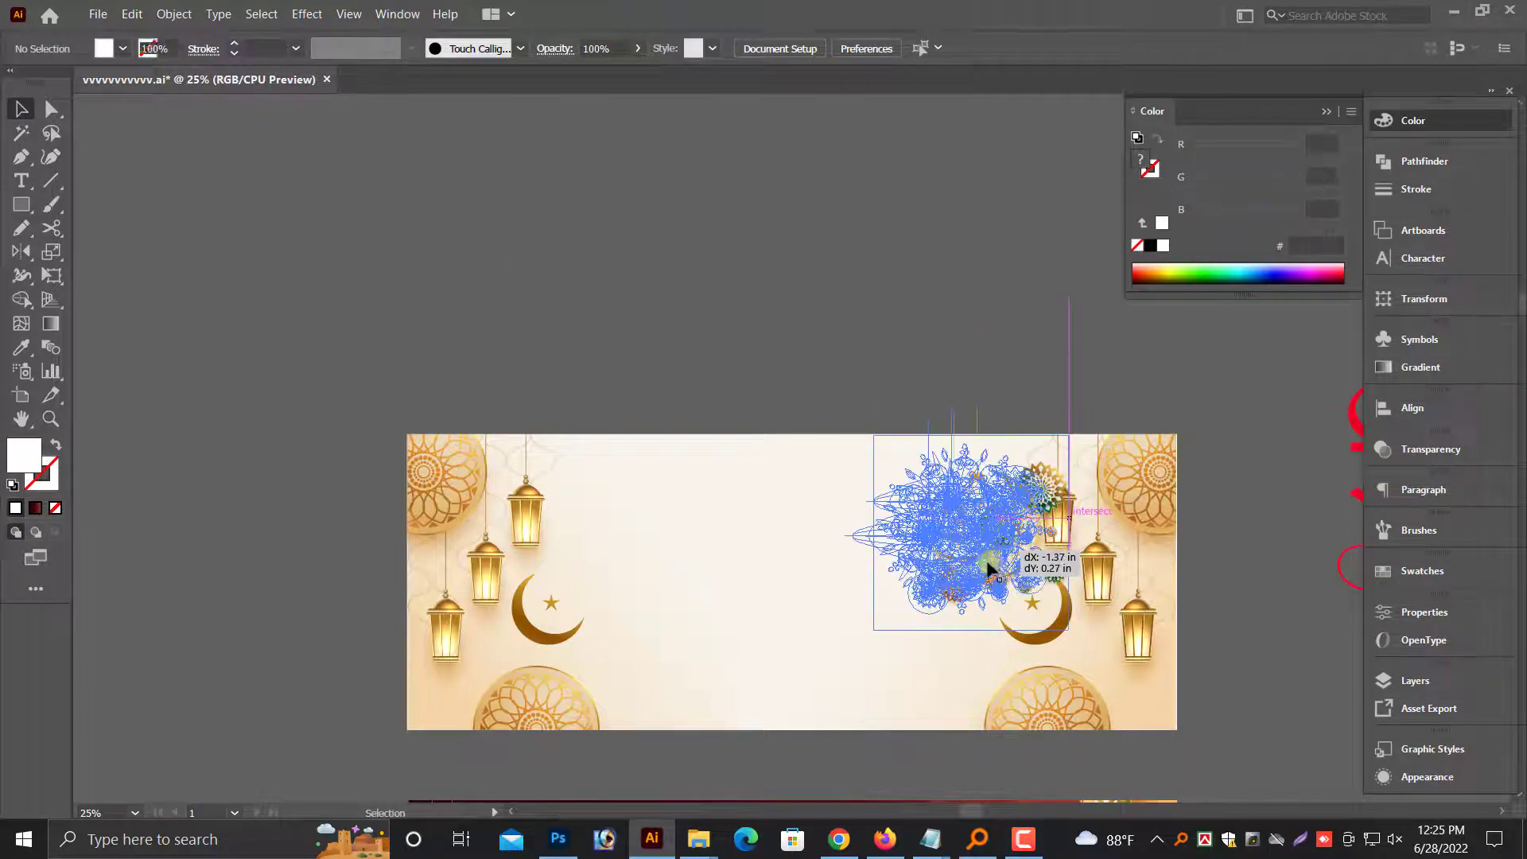
click(1005, 339)
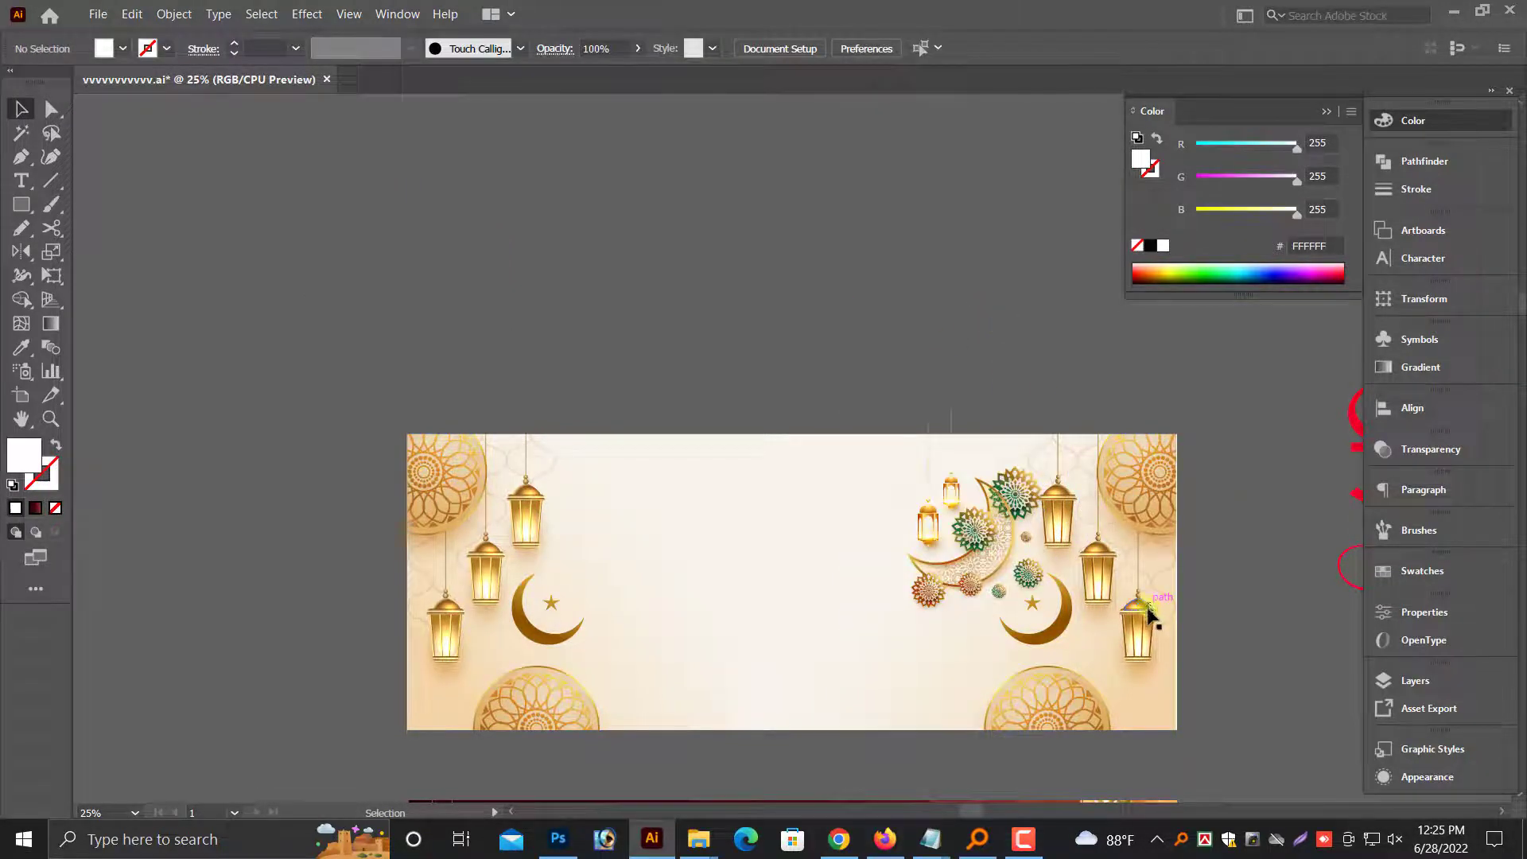
click(994, 545)
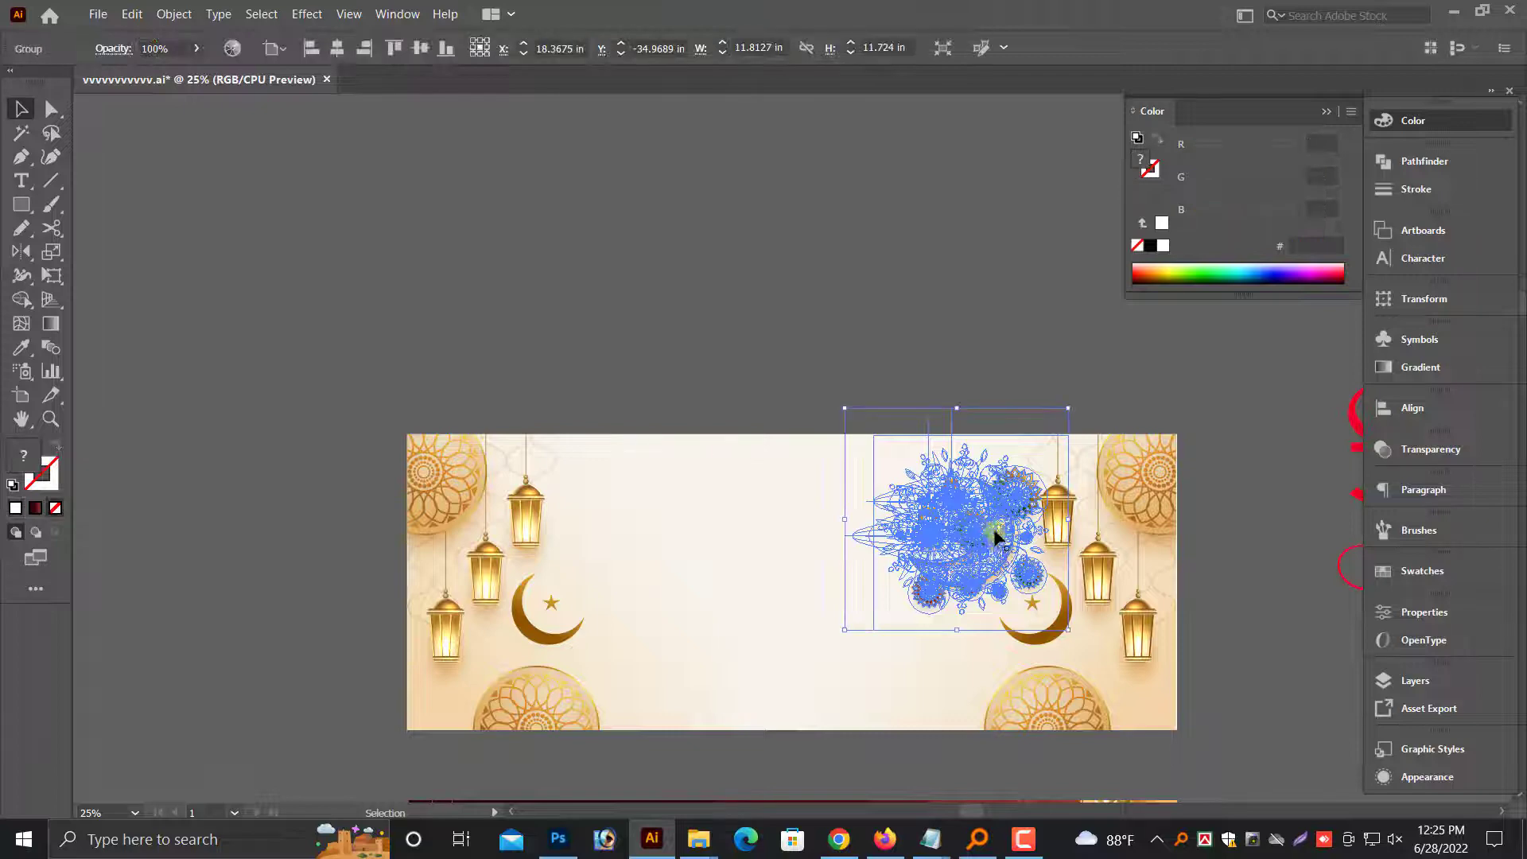
scroll(1002, 528, up, 1)
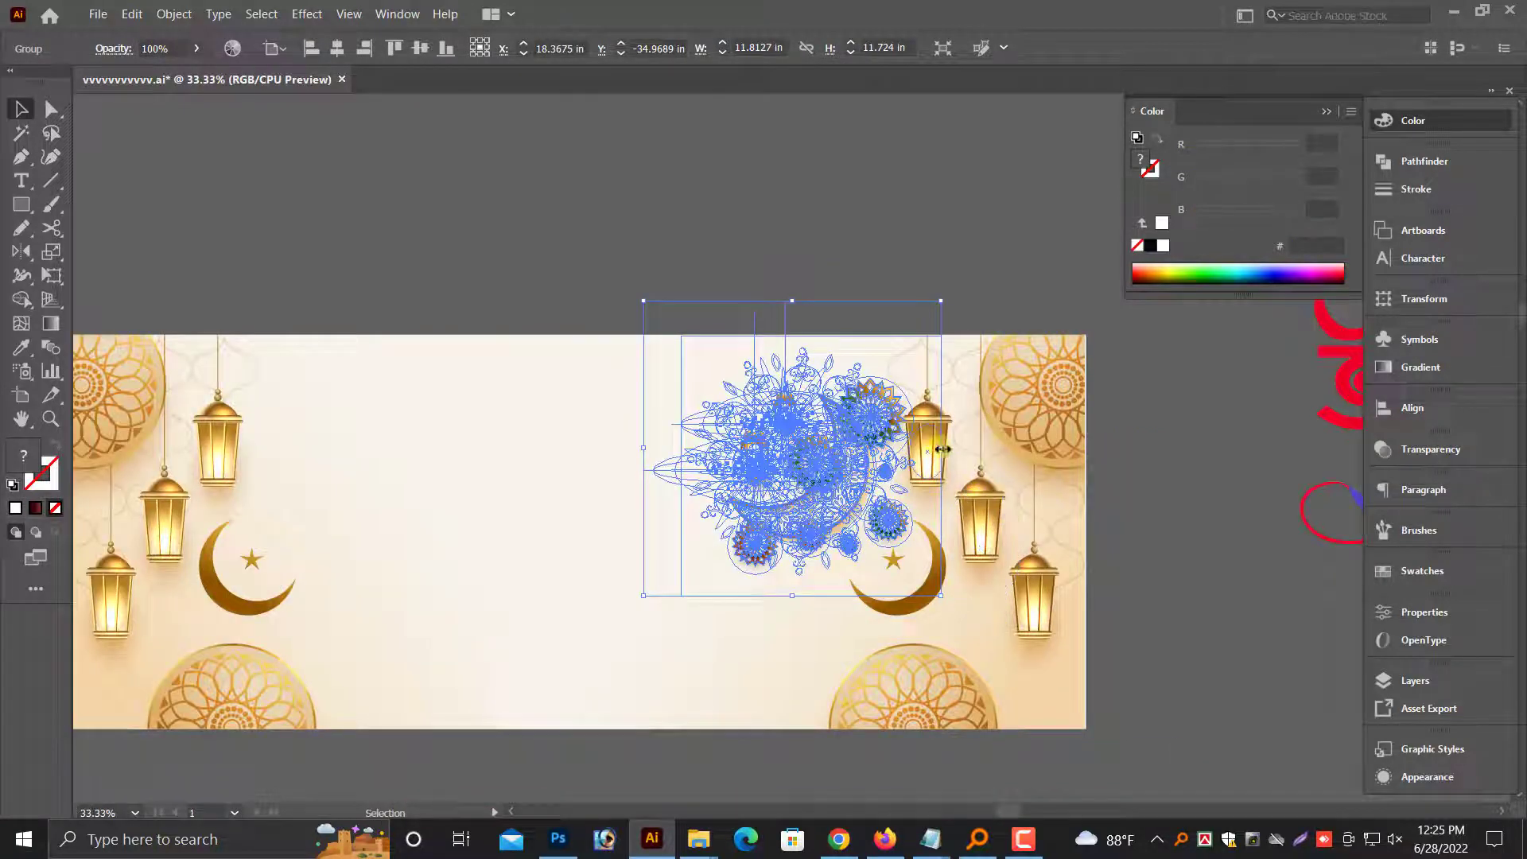
click(881, 218)
Shrink the crescent ornament to about 9.7 in wide, then enlarge it slightly
key(ctrl+plus)
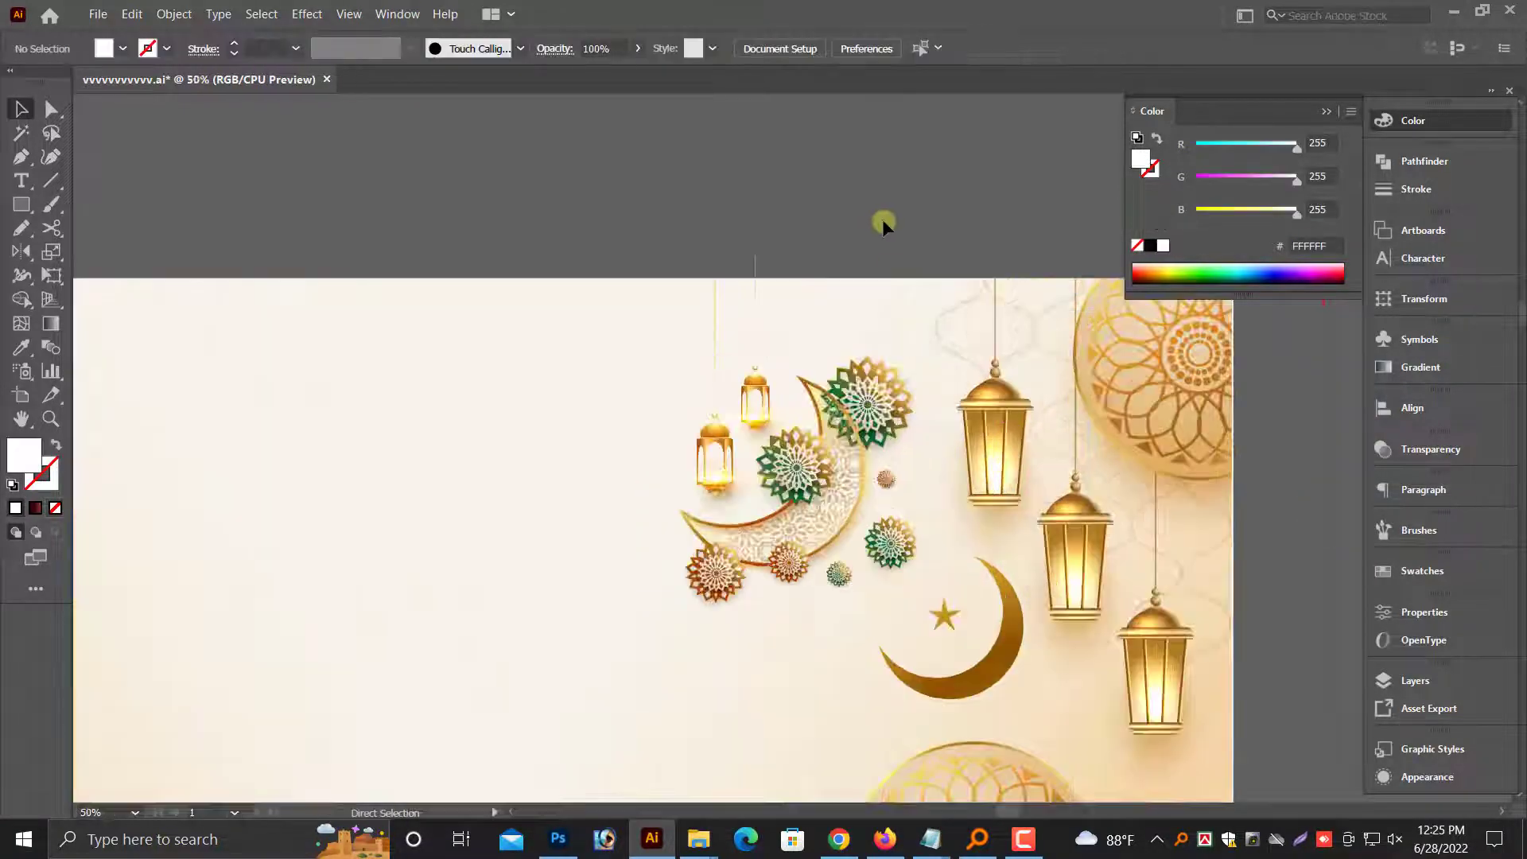
click(837, 518)
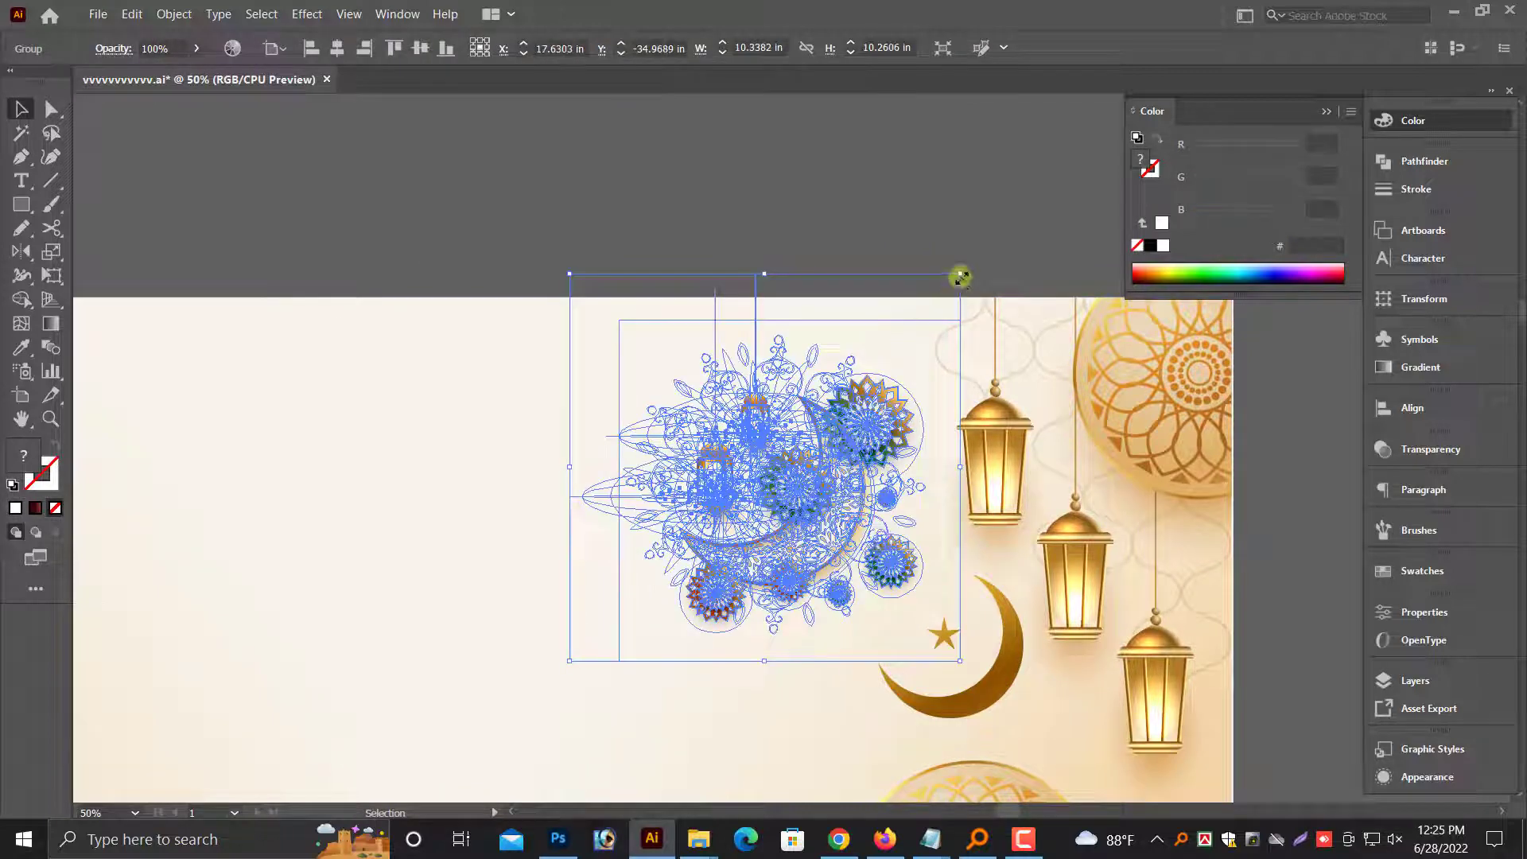
drag(960, 275, 942, 298)
click(884, 236)
click(846, 511)
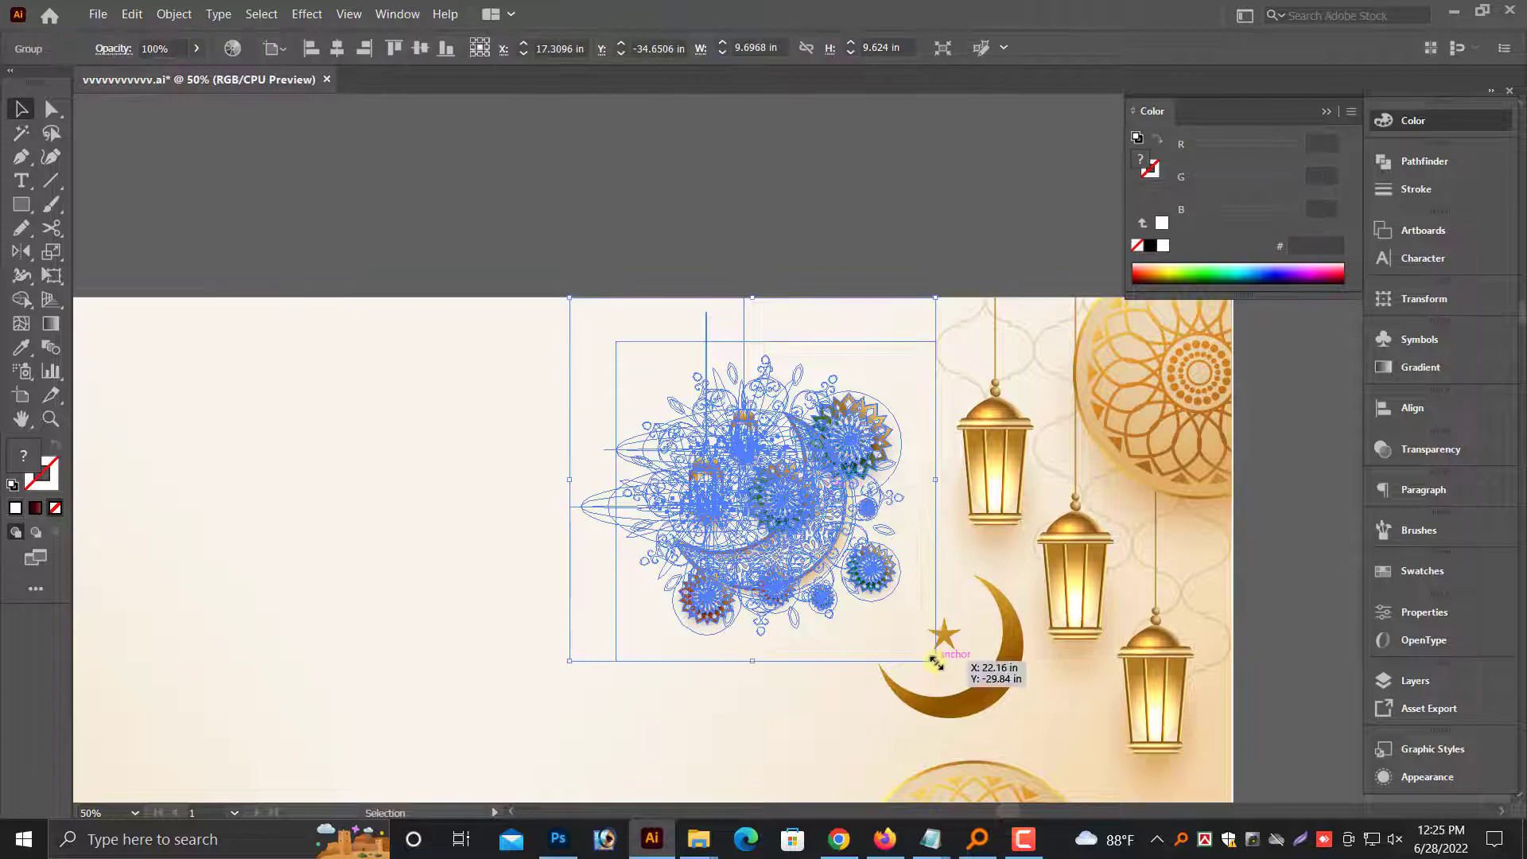
drag(935, 660, 973, 698)
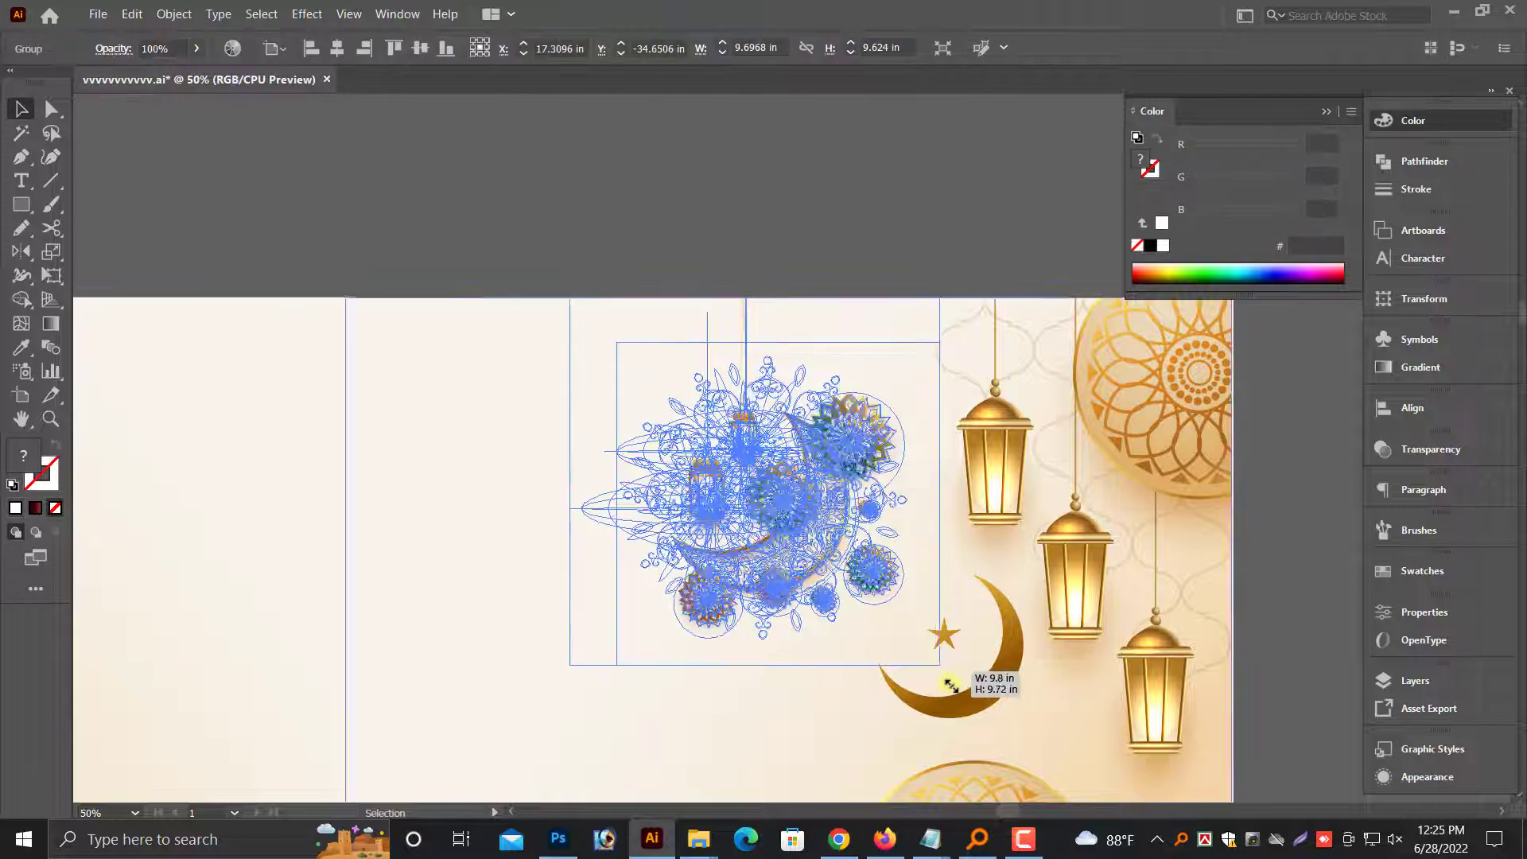
click(935, 252)
key(ctrl+minus)
key(ctrl+minus)
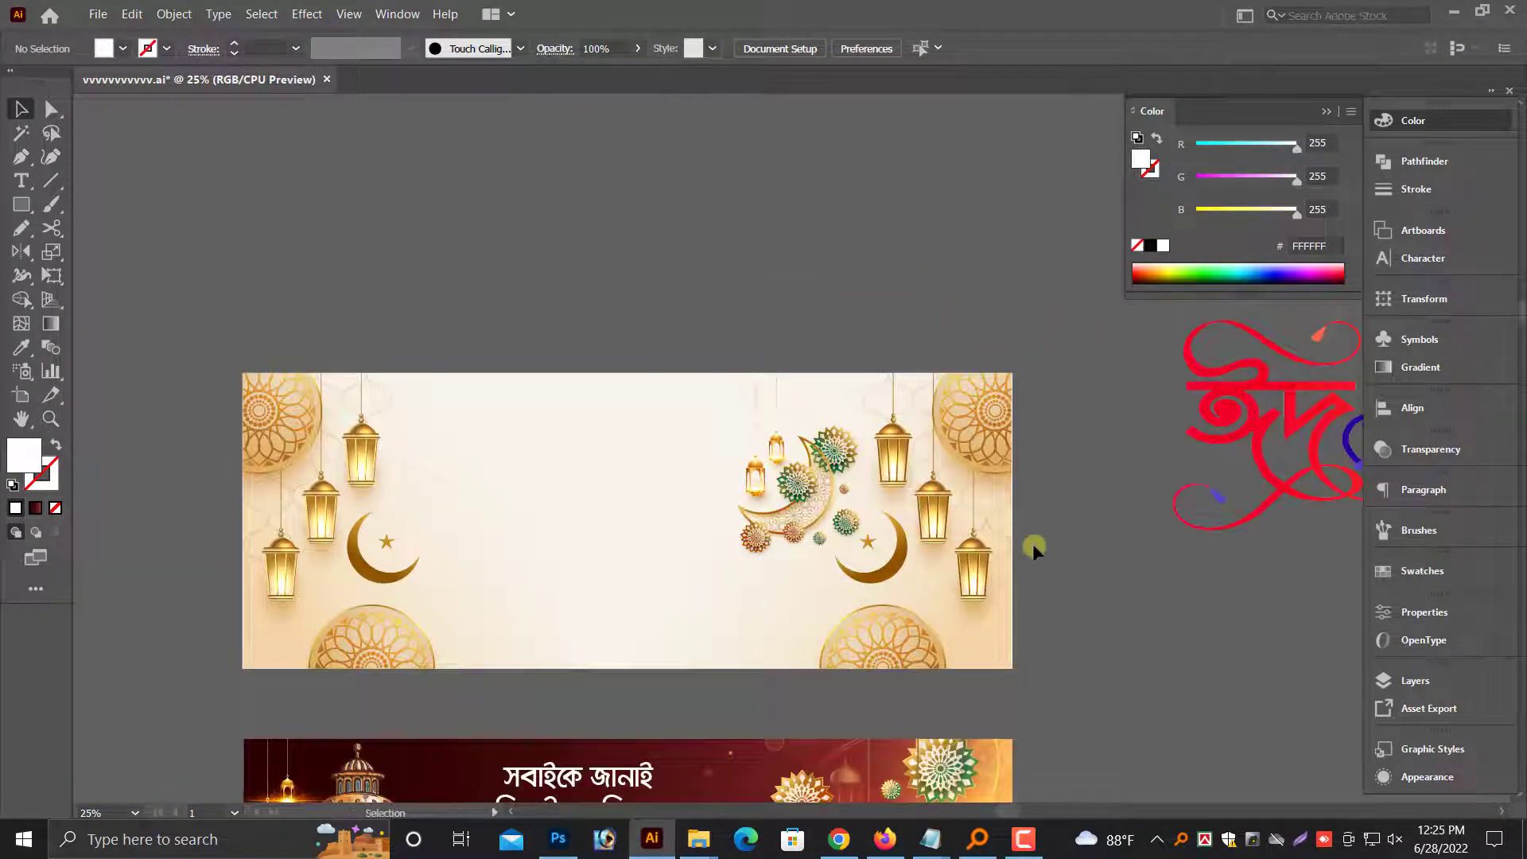
key(ctrl+minus)
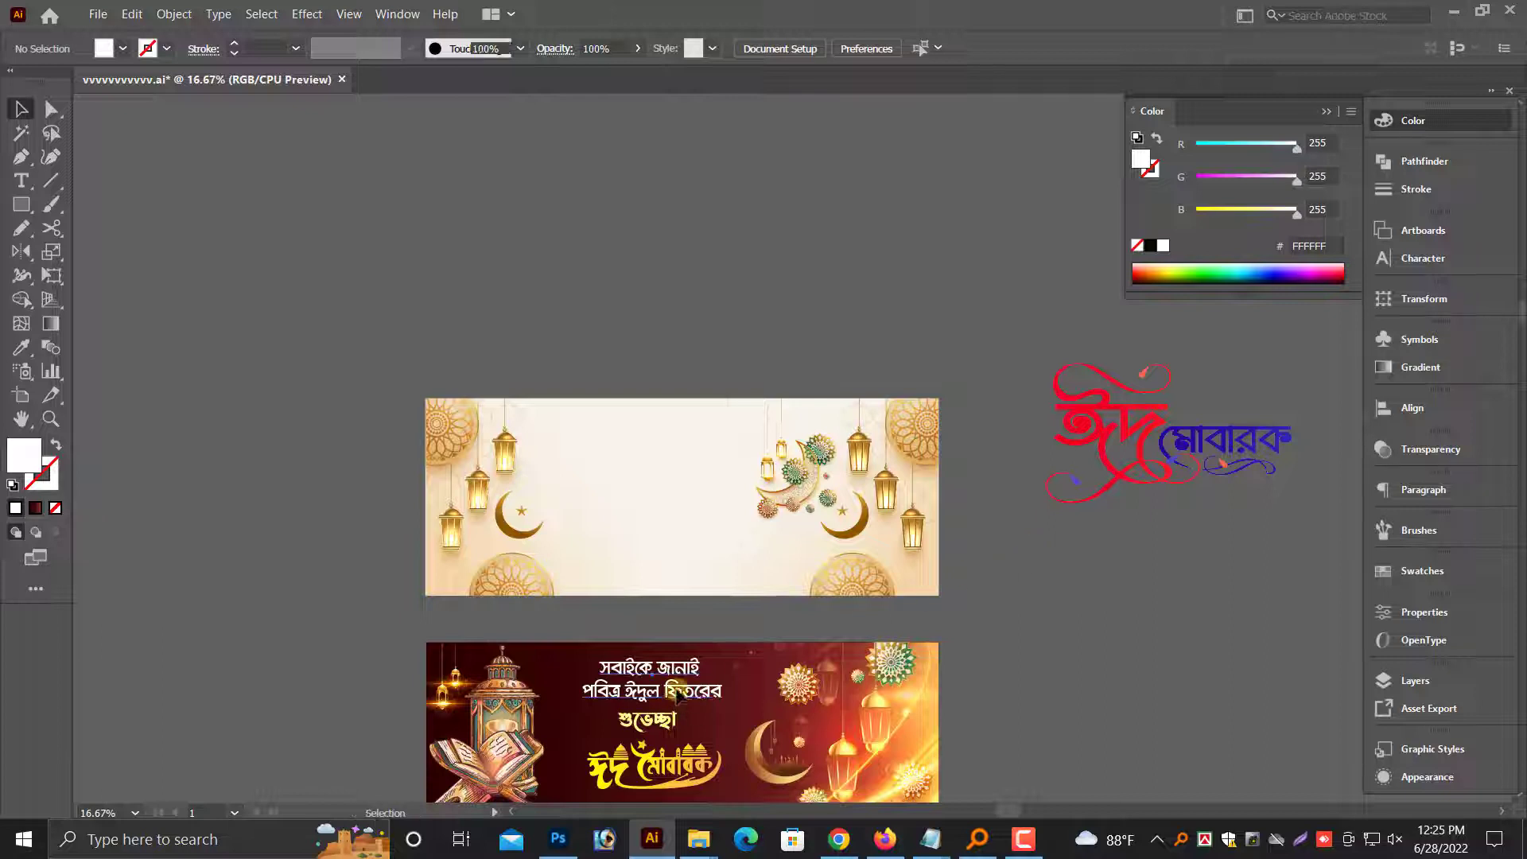
Copy the greeting text from the dark red banner onto the cream banner in black
click(677, 695)
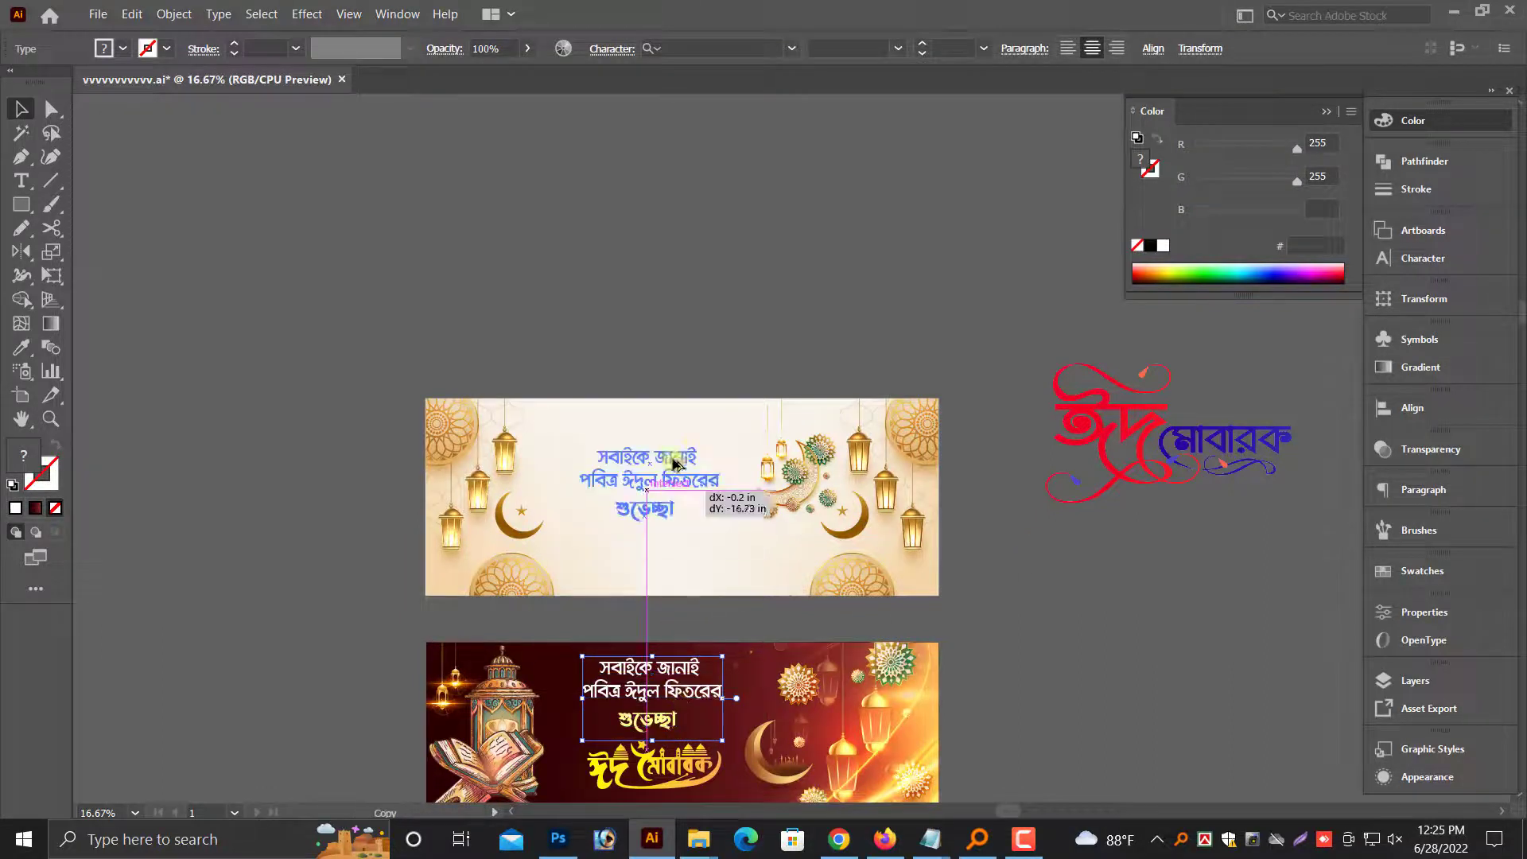
drag(678, 696, 675, 451)
click(1139, 247)
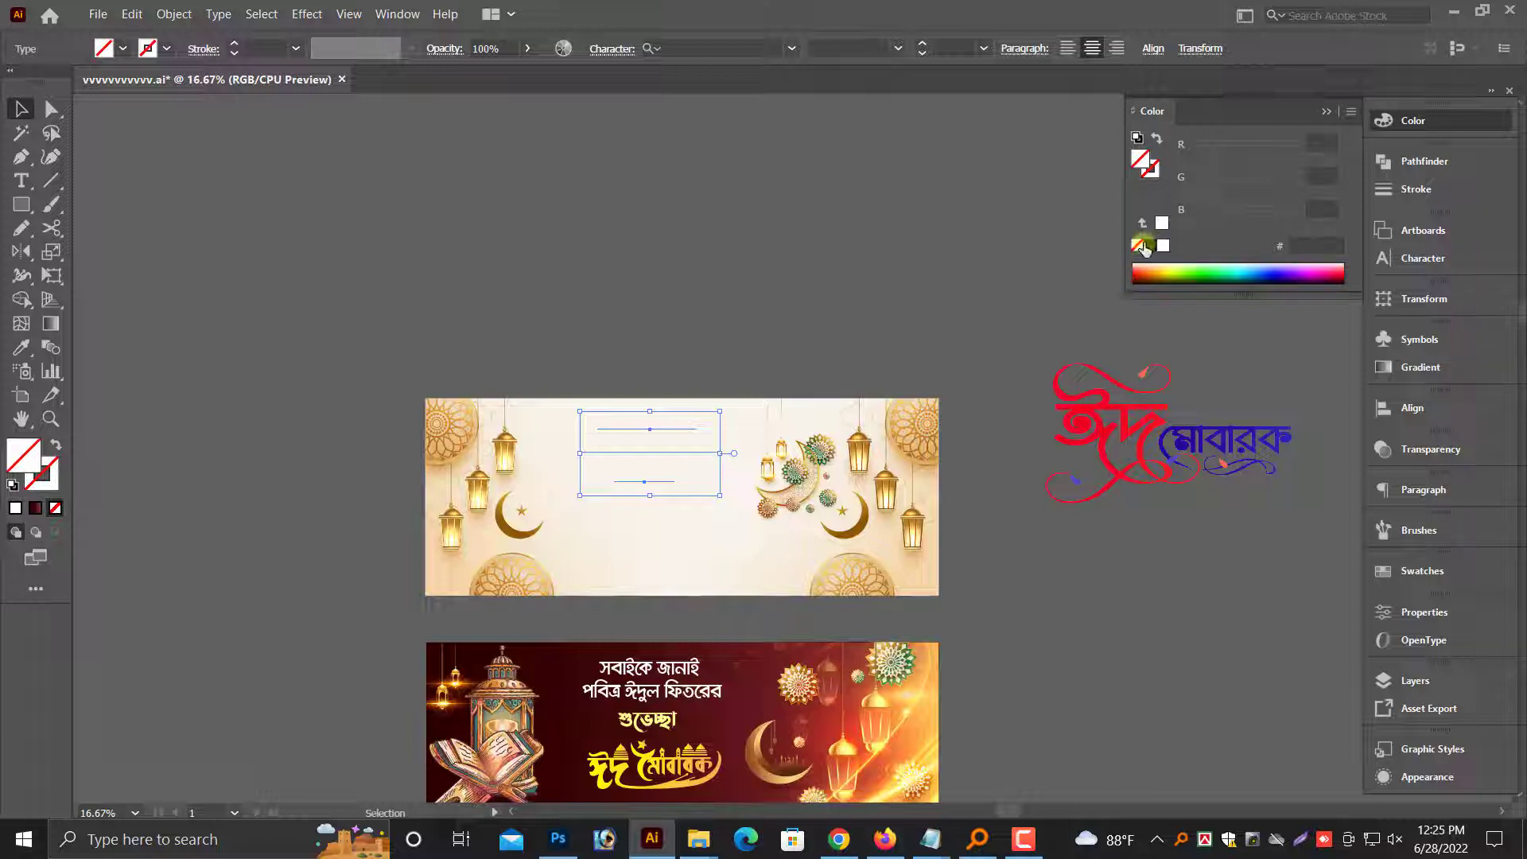
click(1150, 245)
drag(895, 491, 839, 314)
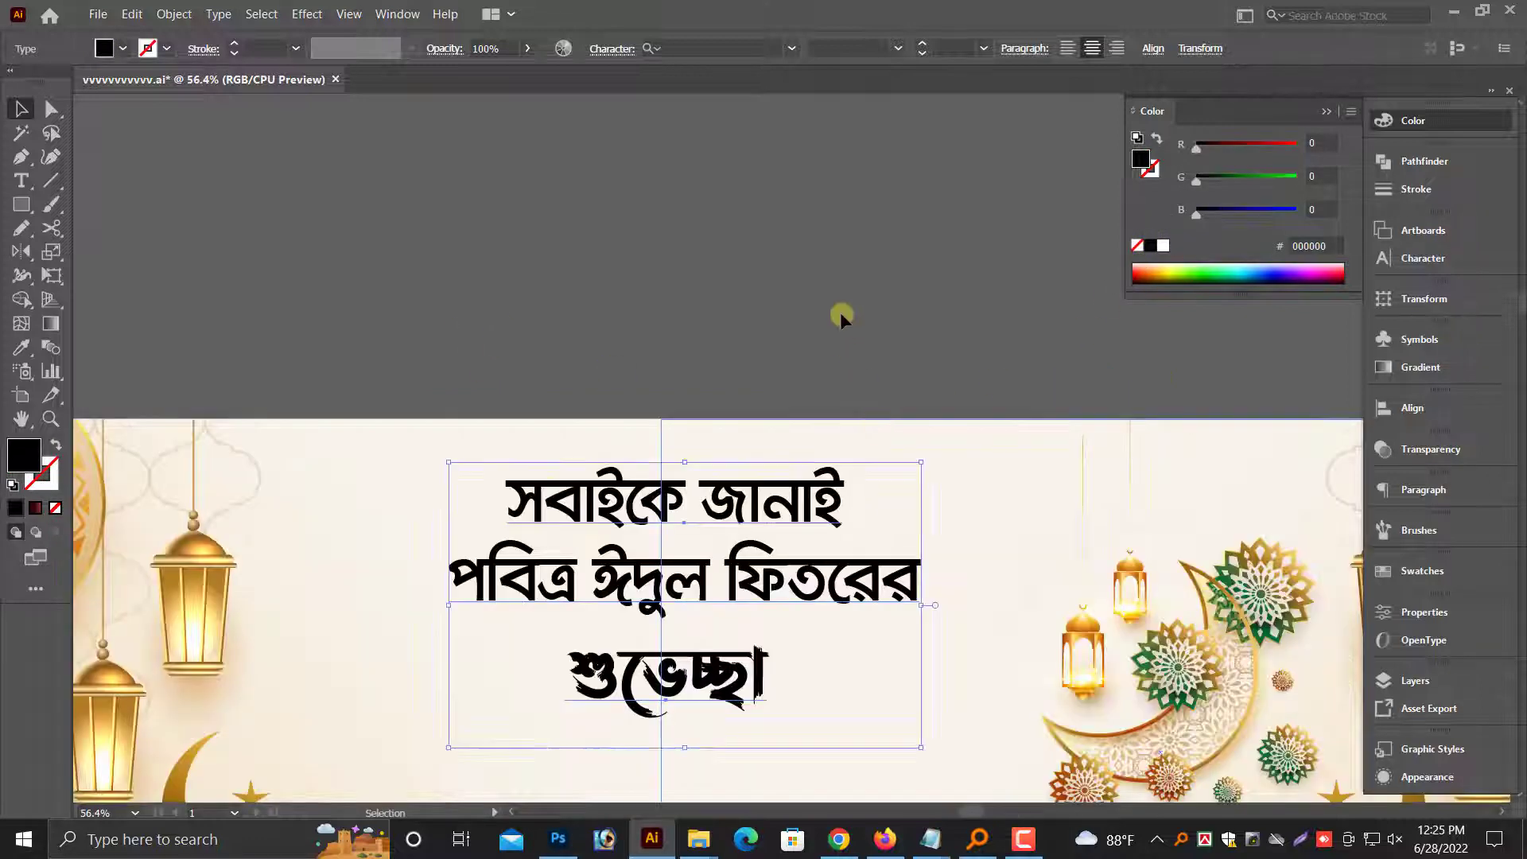
Colour the first two greeting lines navy 000058 and শুভেচ্ছা dark red 740000
click(1230, 209)
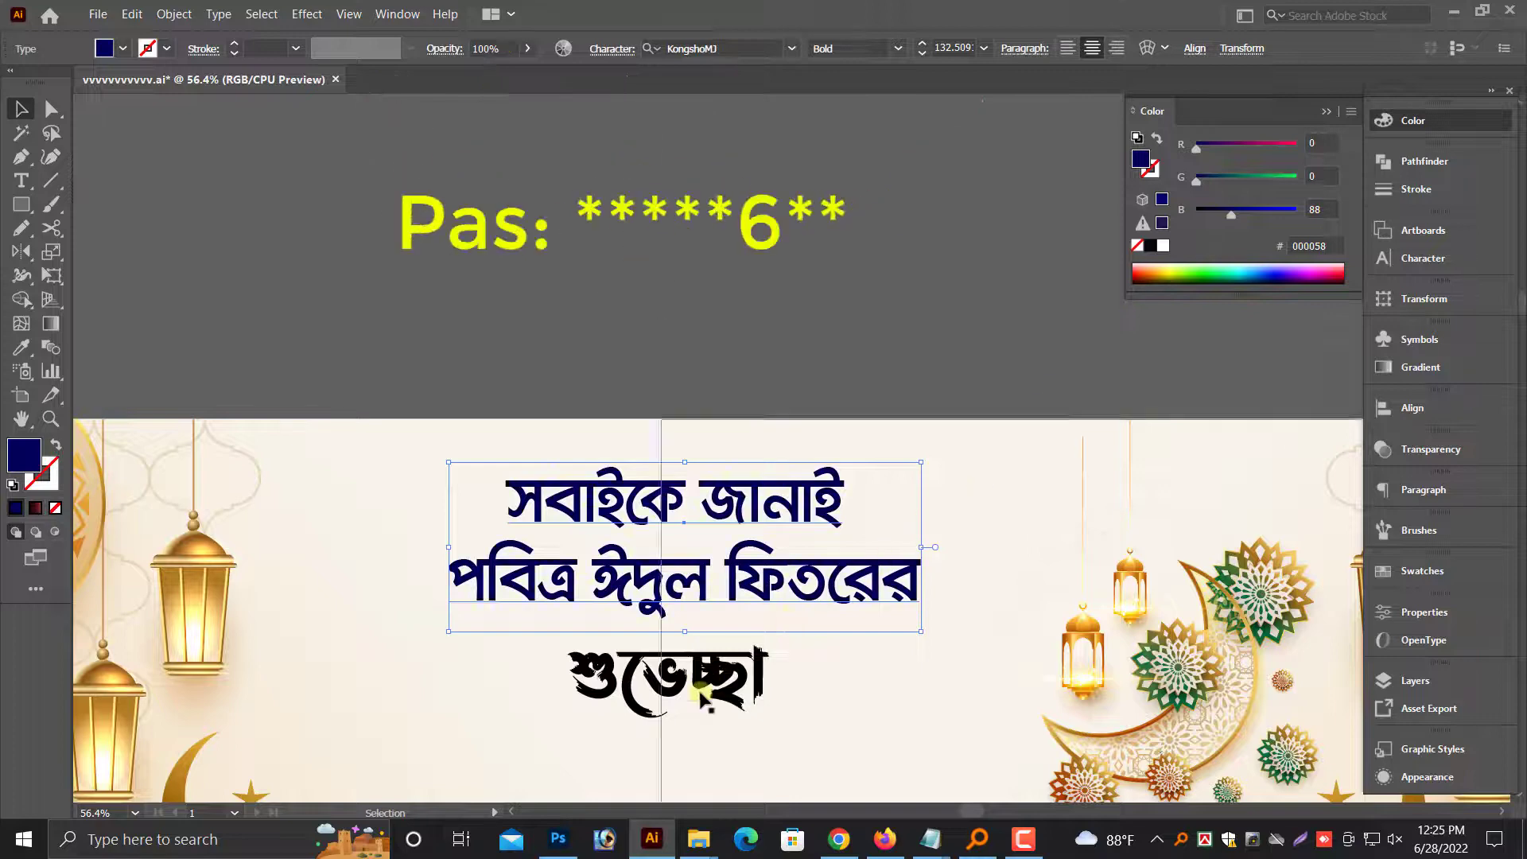
click(699, 701)
click(1242, 146)
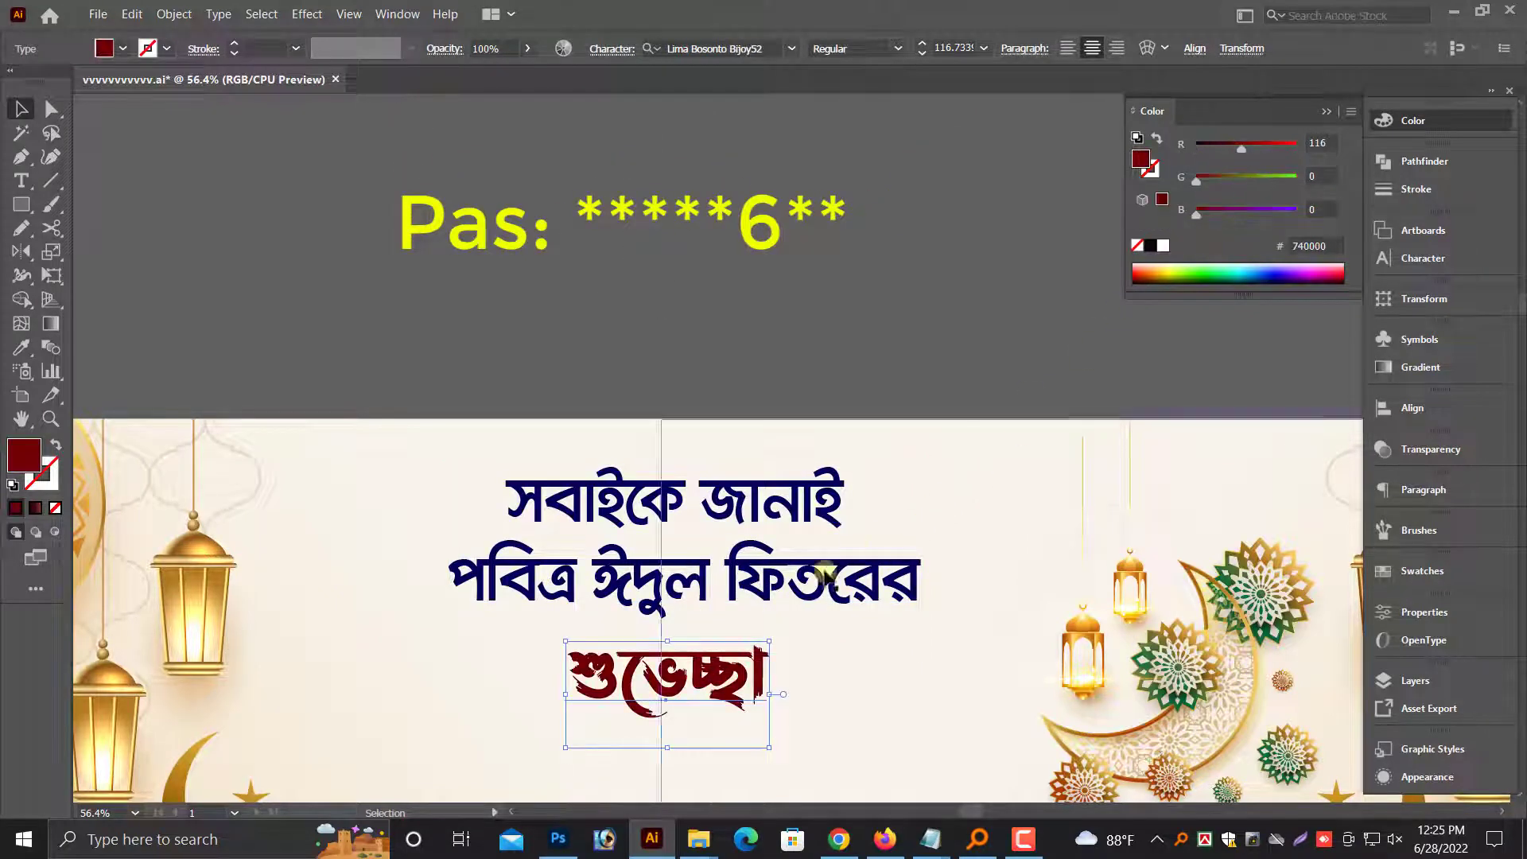
shift+click(780, 586)
drag(794, 579, 746, 577)
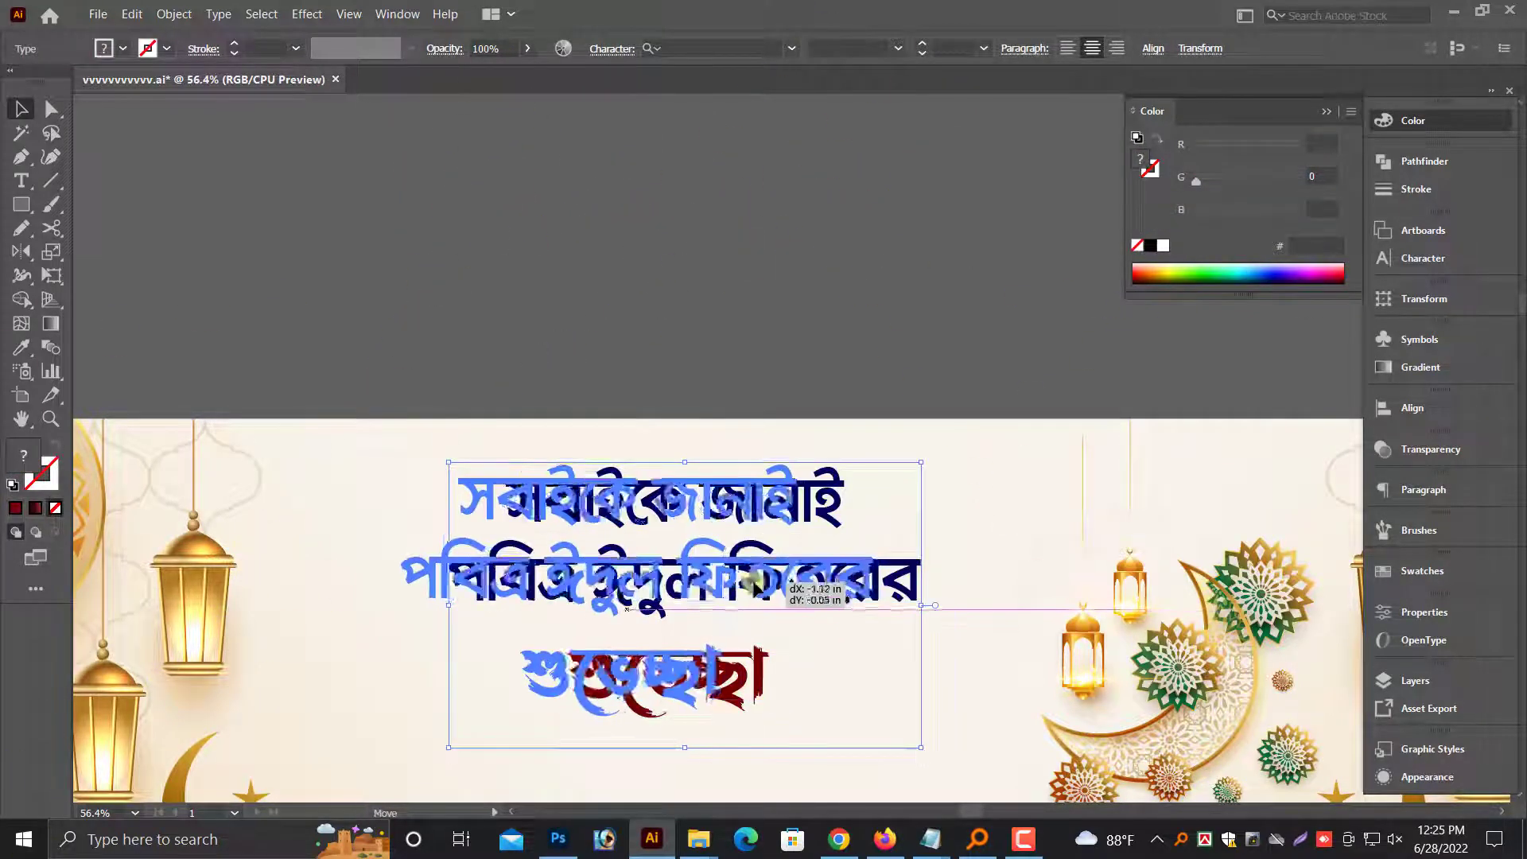
scroll(826, 724, down, 1)
Reposition শুভেচ্ছা and bring the Eid Mubarak calligraphy toward the cream banner
key(ctrl+minus)
key(ctrl+minus)
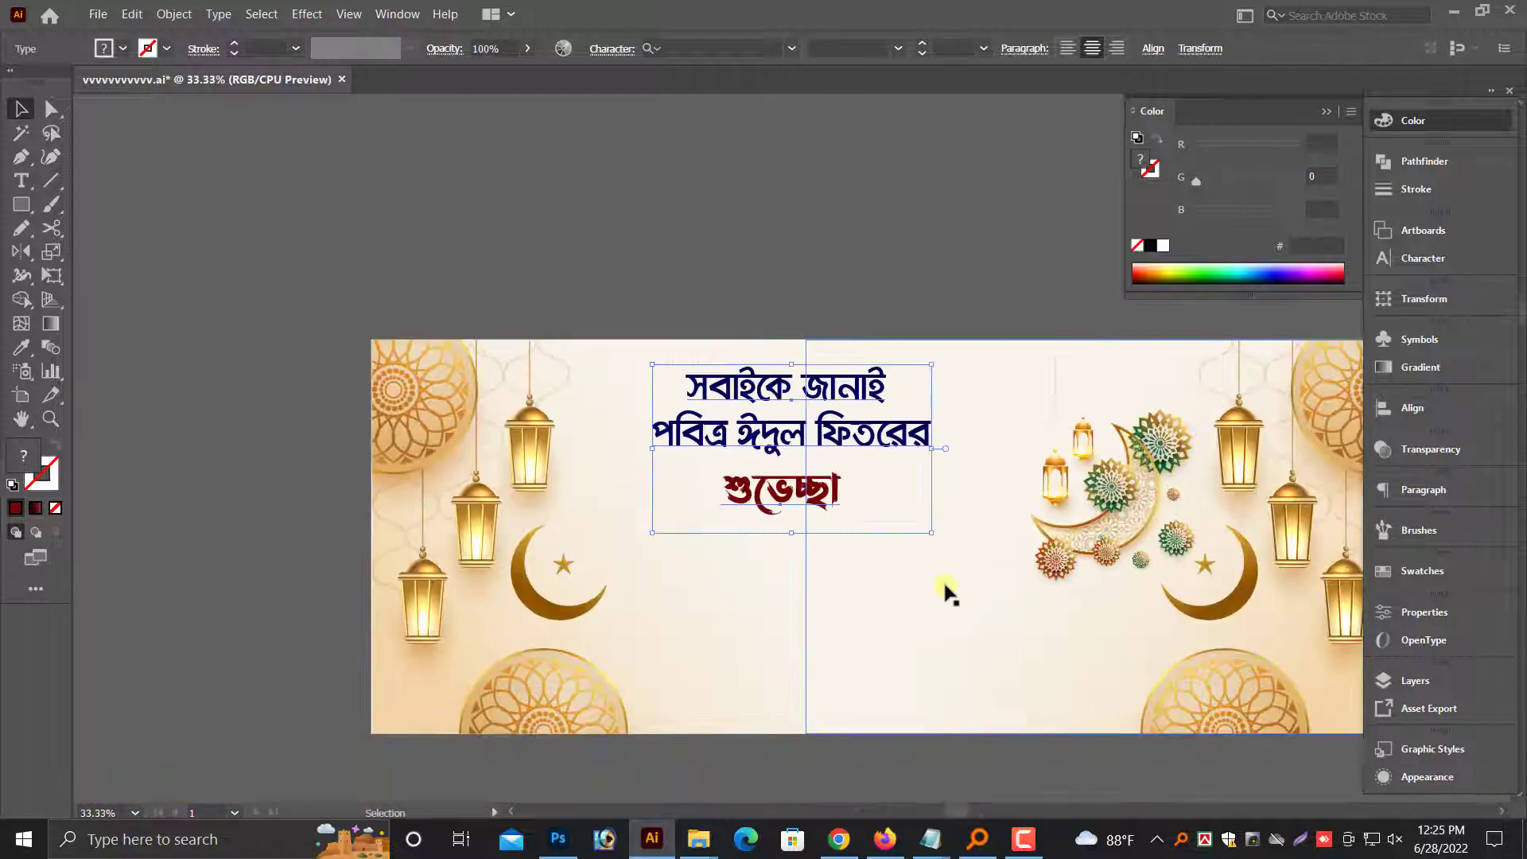
click(800, 489)
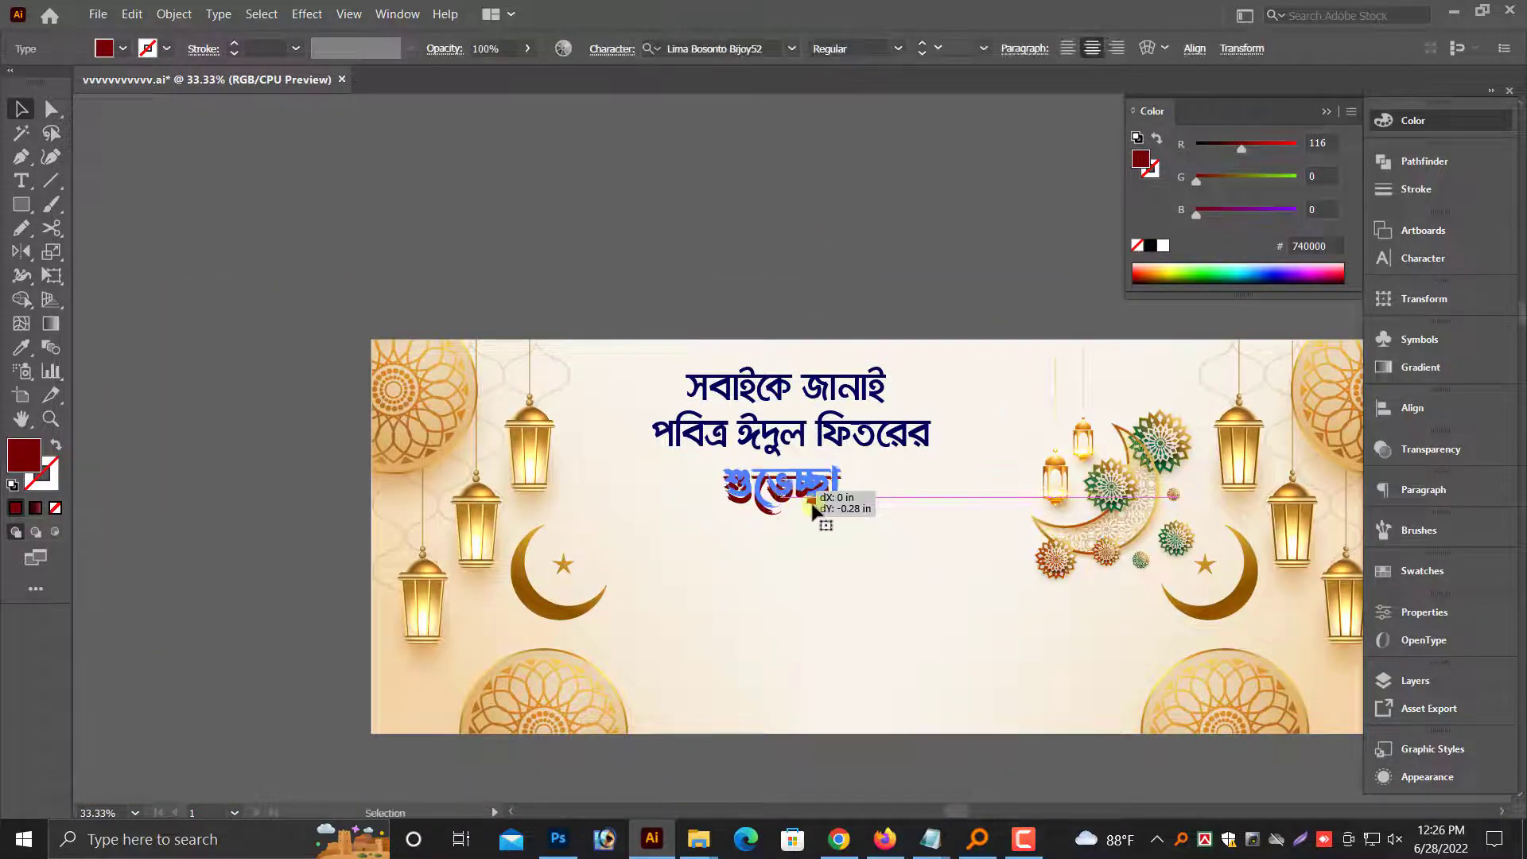
key(ctrl+minus)
drag(904, 521, 493, 553)
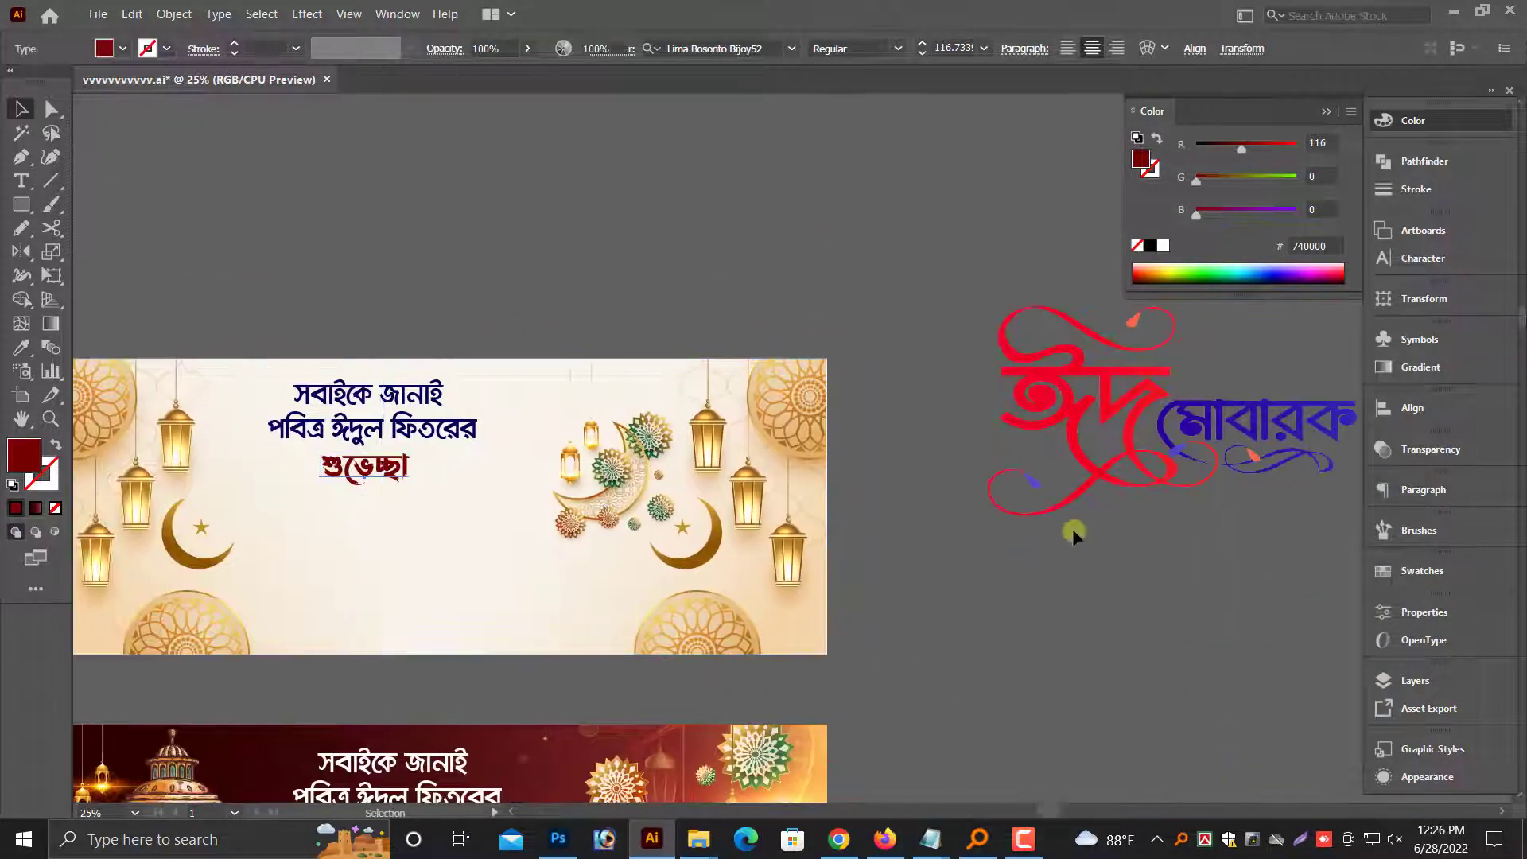
Place the ঈদ মোবারক calligraphy beneath শুভেচ্ছা and shrink it proportionally
mouse_move(1072, 528)
mouse_down()
mouse_move(614, 509)
mouse_move(502, 562)
mouse_up()
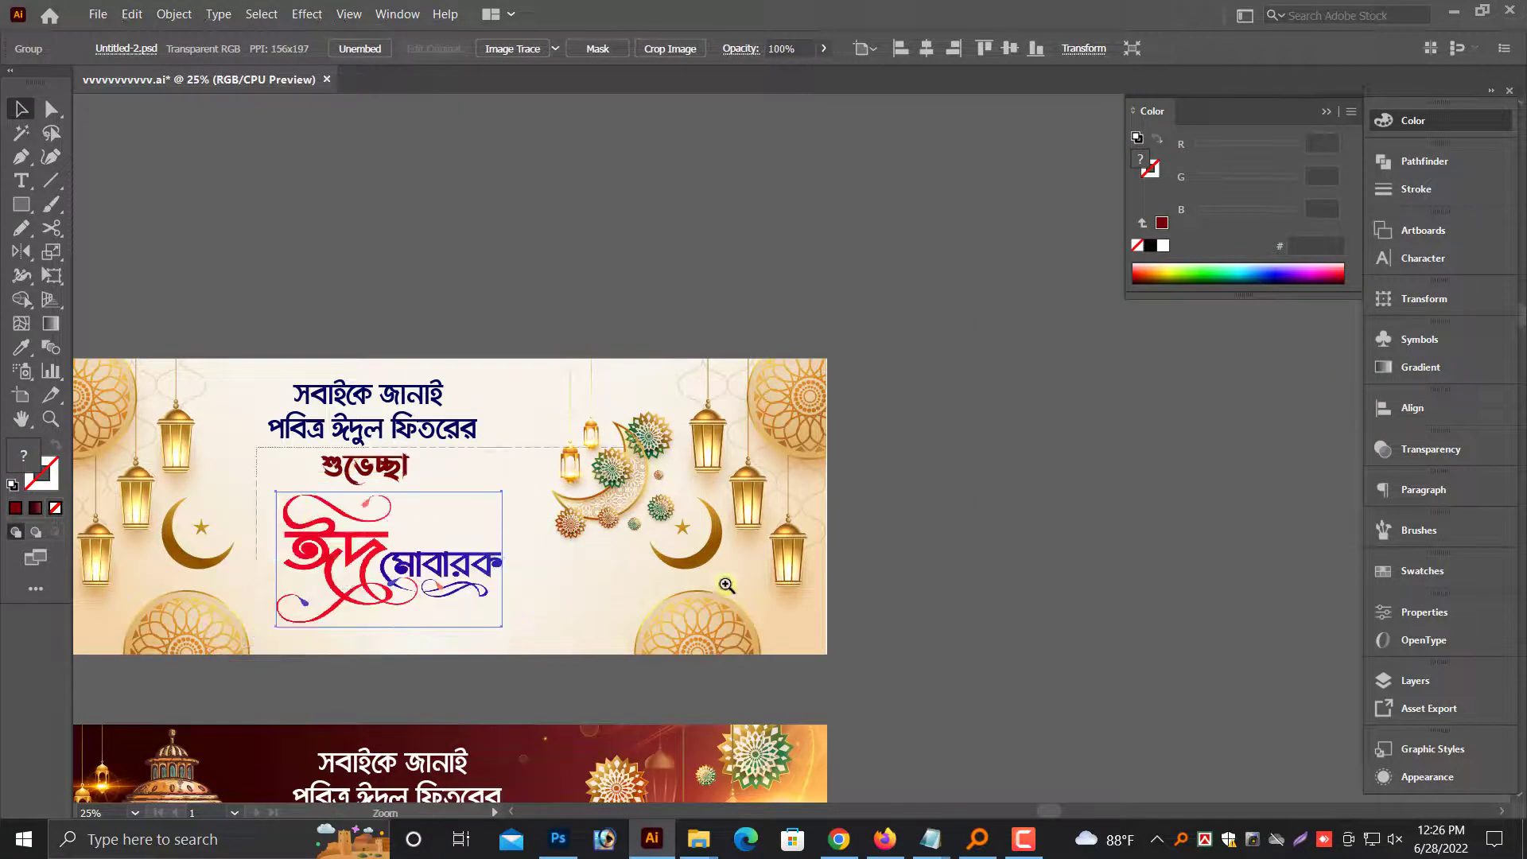
drag(726, 585, 835, 605)
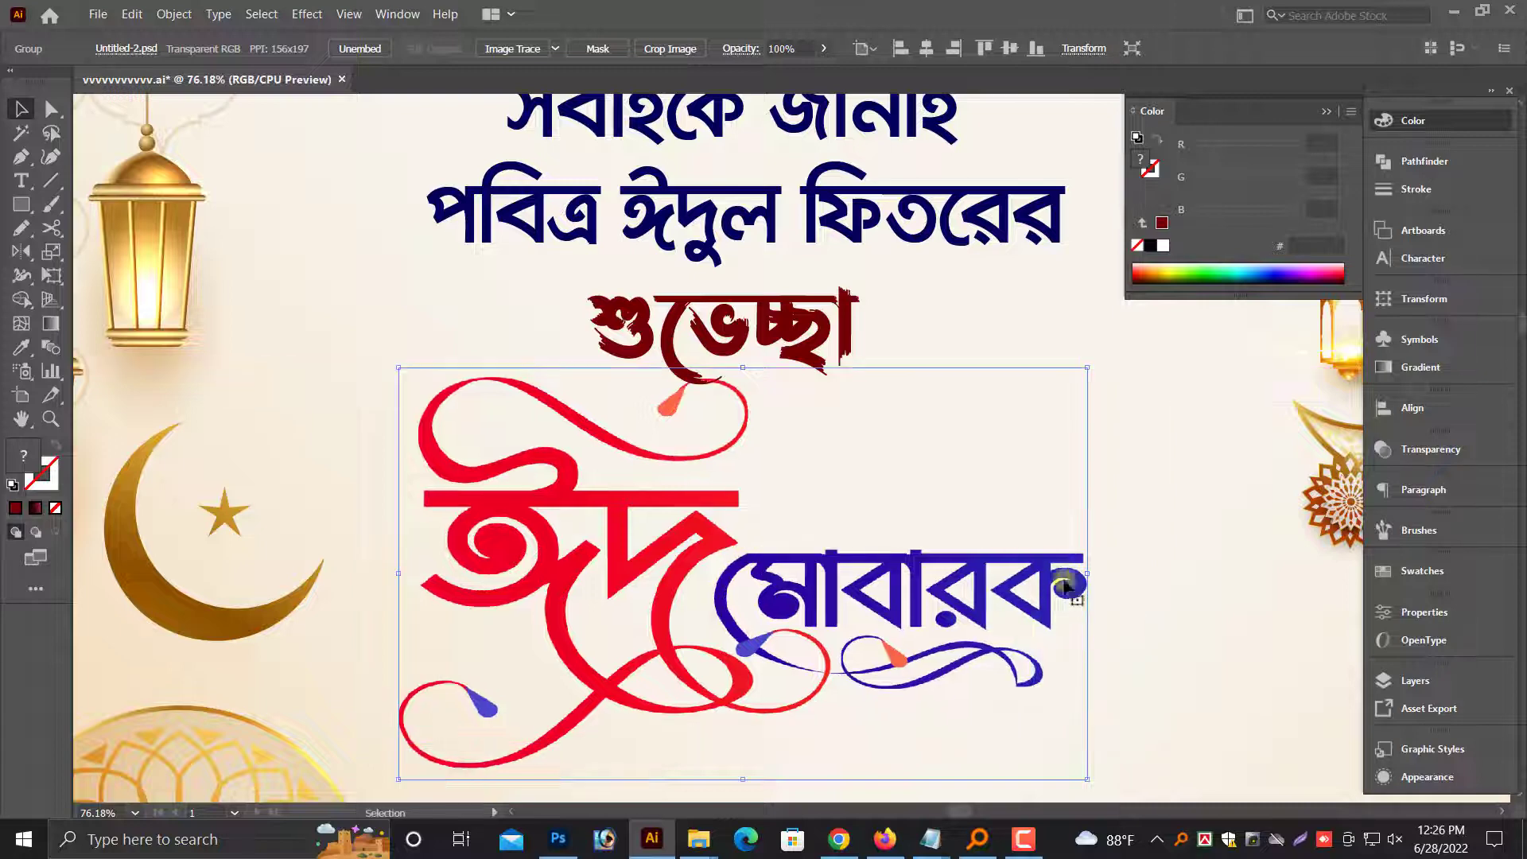
drag(1087, 576, 1000, 576)
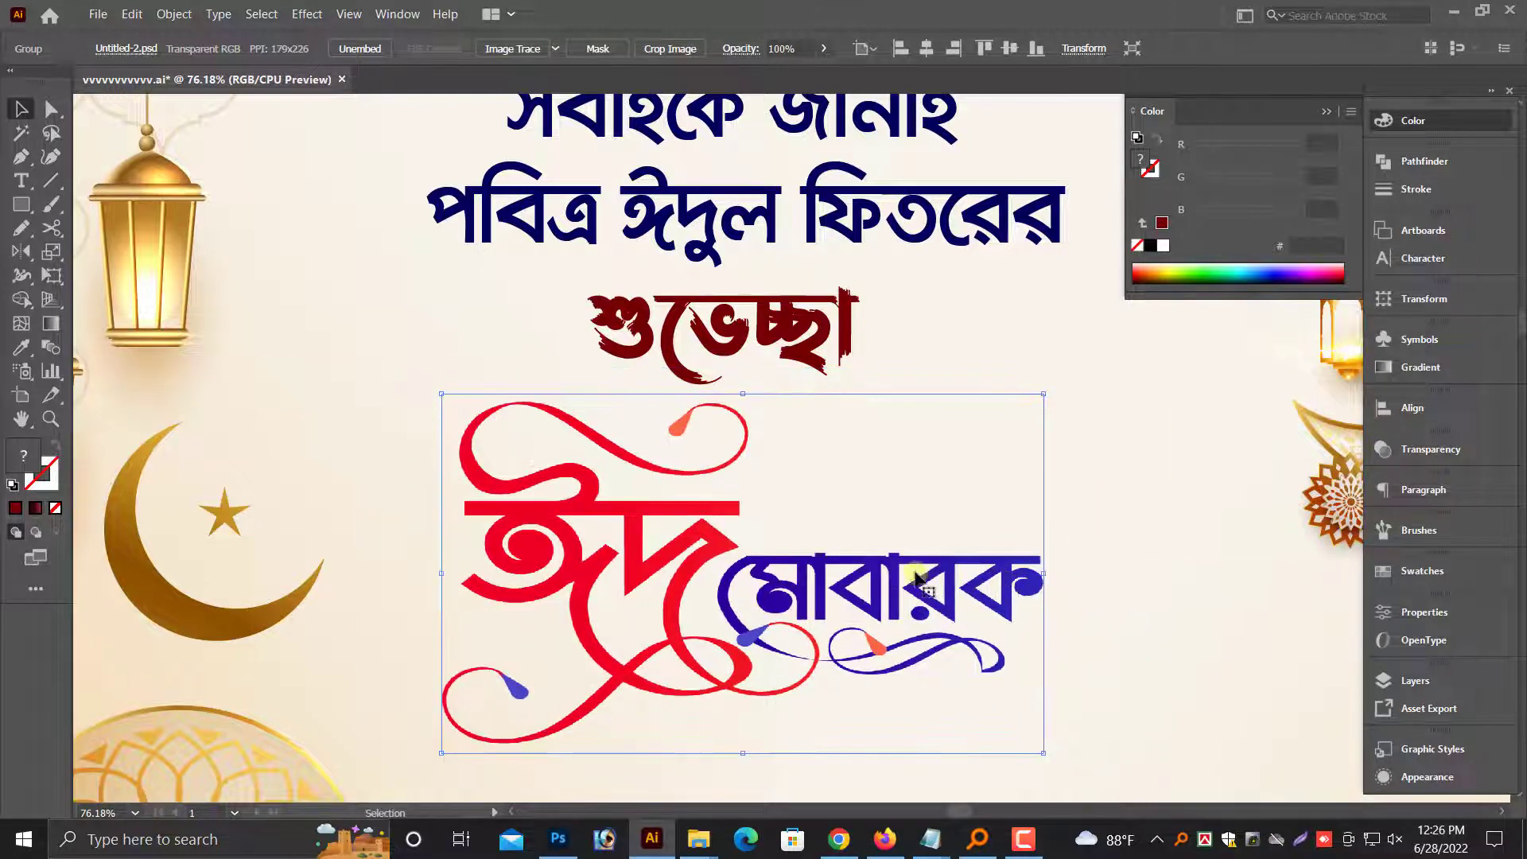
drag(908, 568, 916, 570)
key(ctrl+minus)
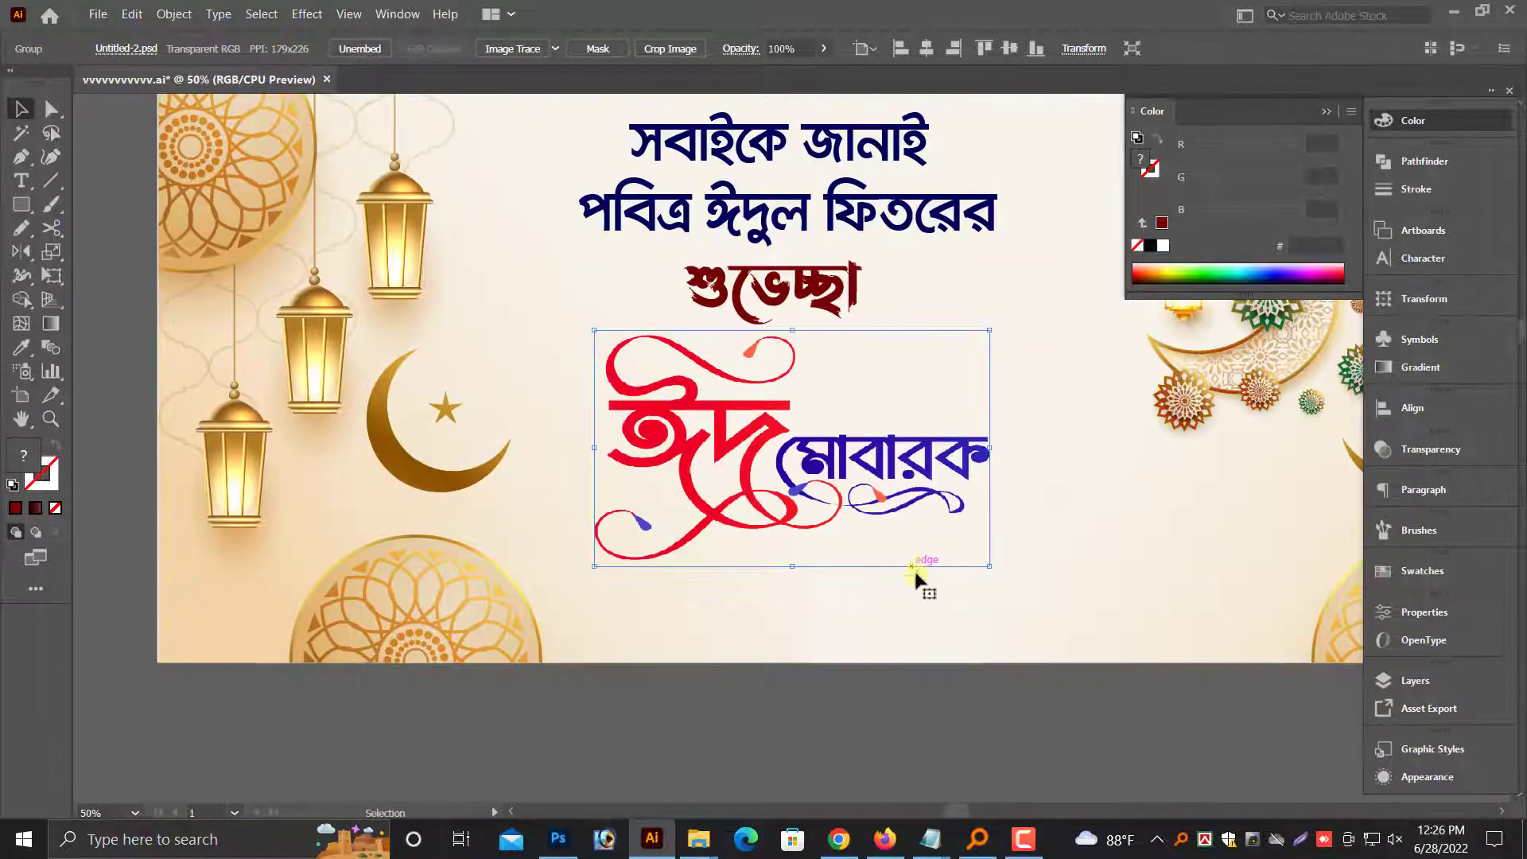
key(ctrl+minus)
key(alt+minus)
key(Escape)
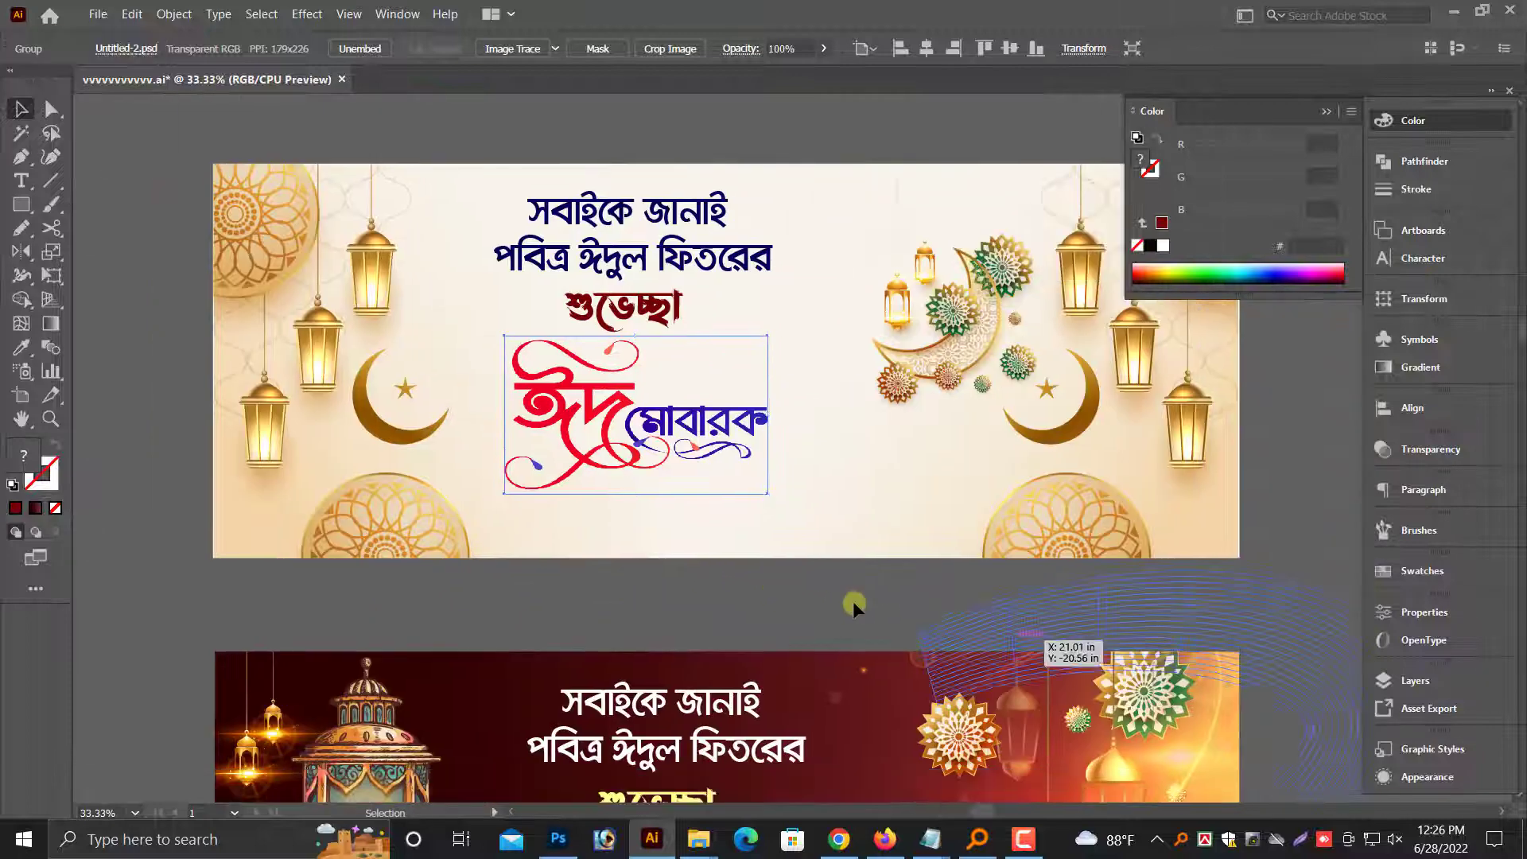
click(852, 604)
scroll(847, 637, down, 3)
scroll(841, 684, down, 3)
Copy the sponsor line up from the dark red banner onto the cream banner's footer bar
scroll(841, 682, down, 2)
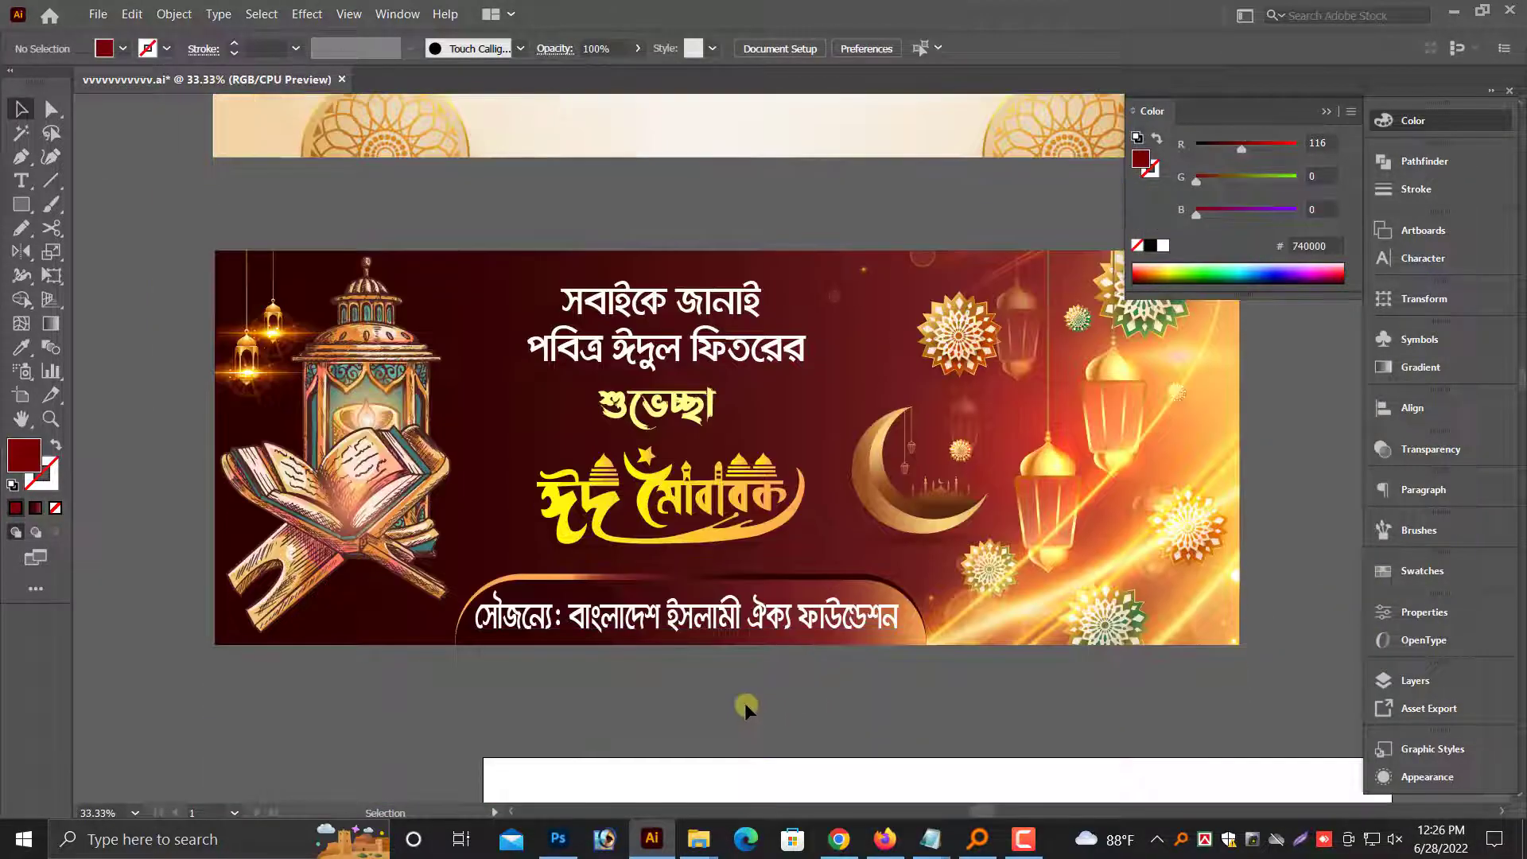
click(1056, 598)
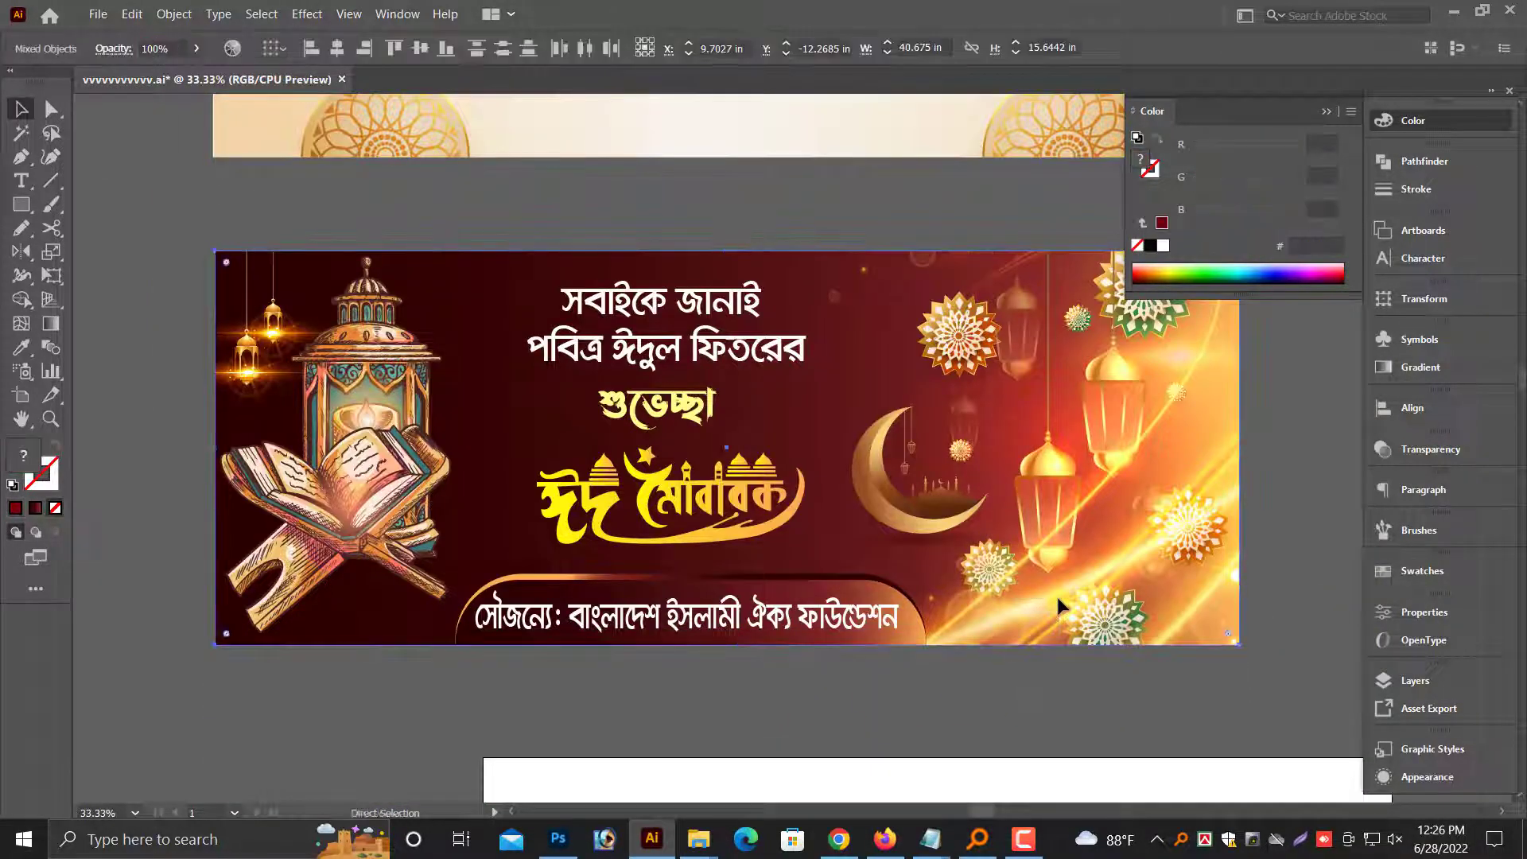
click(854, 688)
drag(807, 616, 815, 179)
scroll(1050, 417, up, 2)
scroll(1050, 417, up, 2)
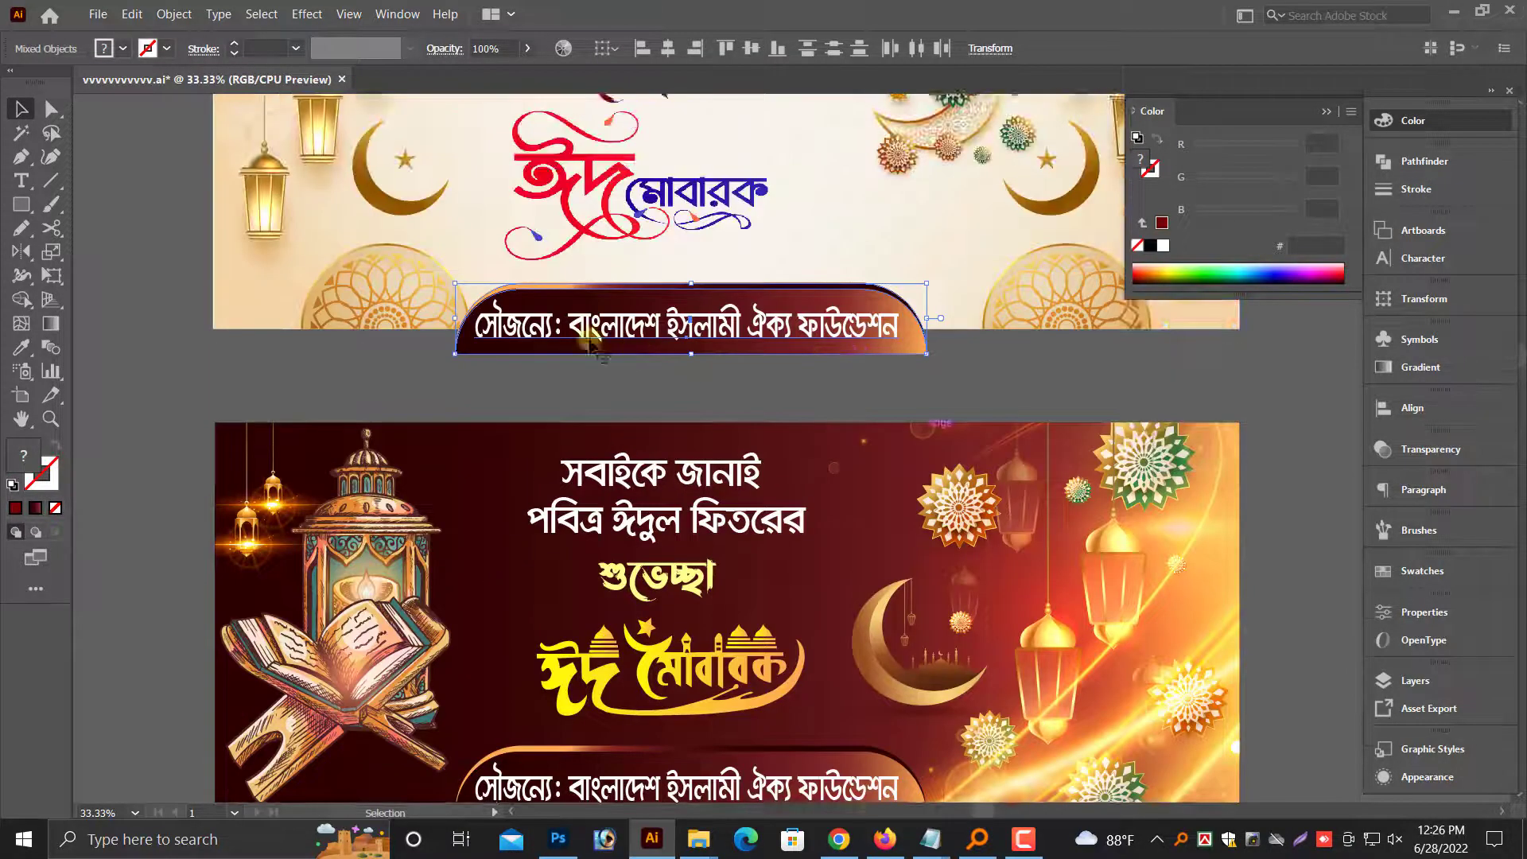
scroll(1049, 416, up, 1)
scroll(1050, 417, up, 3)
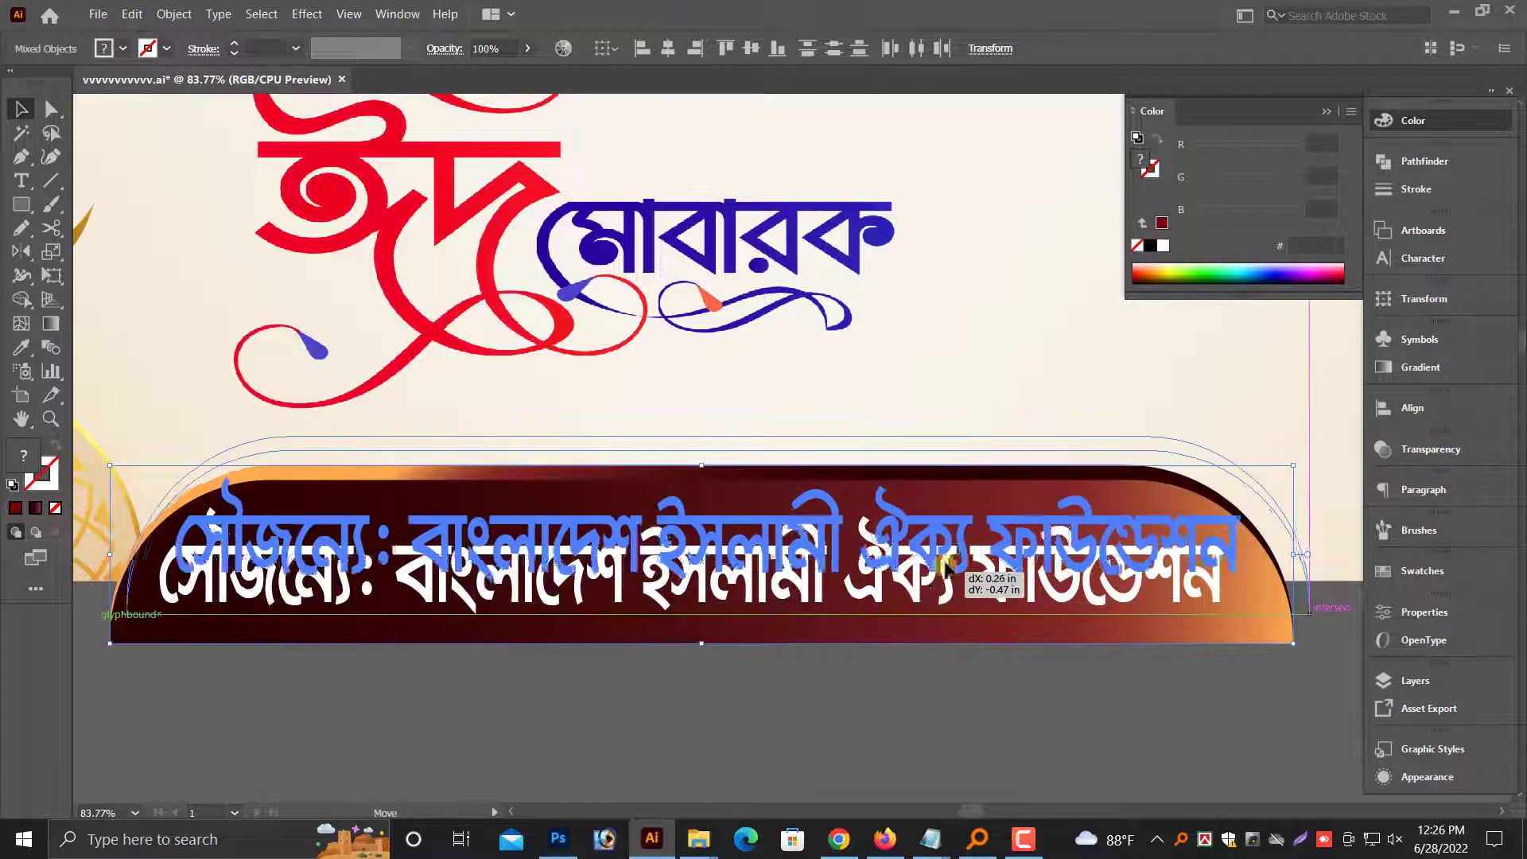
mouse_move(914, 600)
mouse_down()
mouse_move(886, 584)
mouse_move(890, 561)
mouse_up()
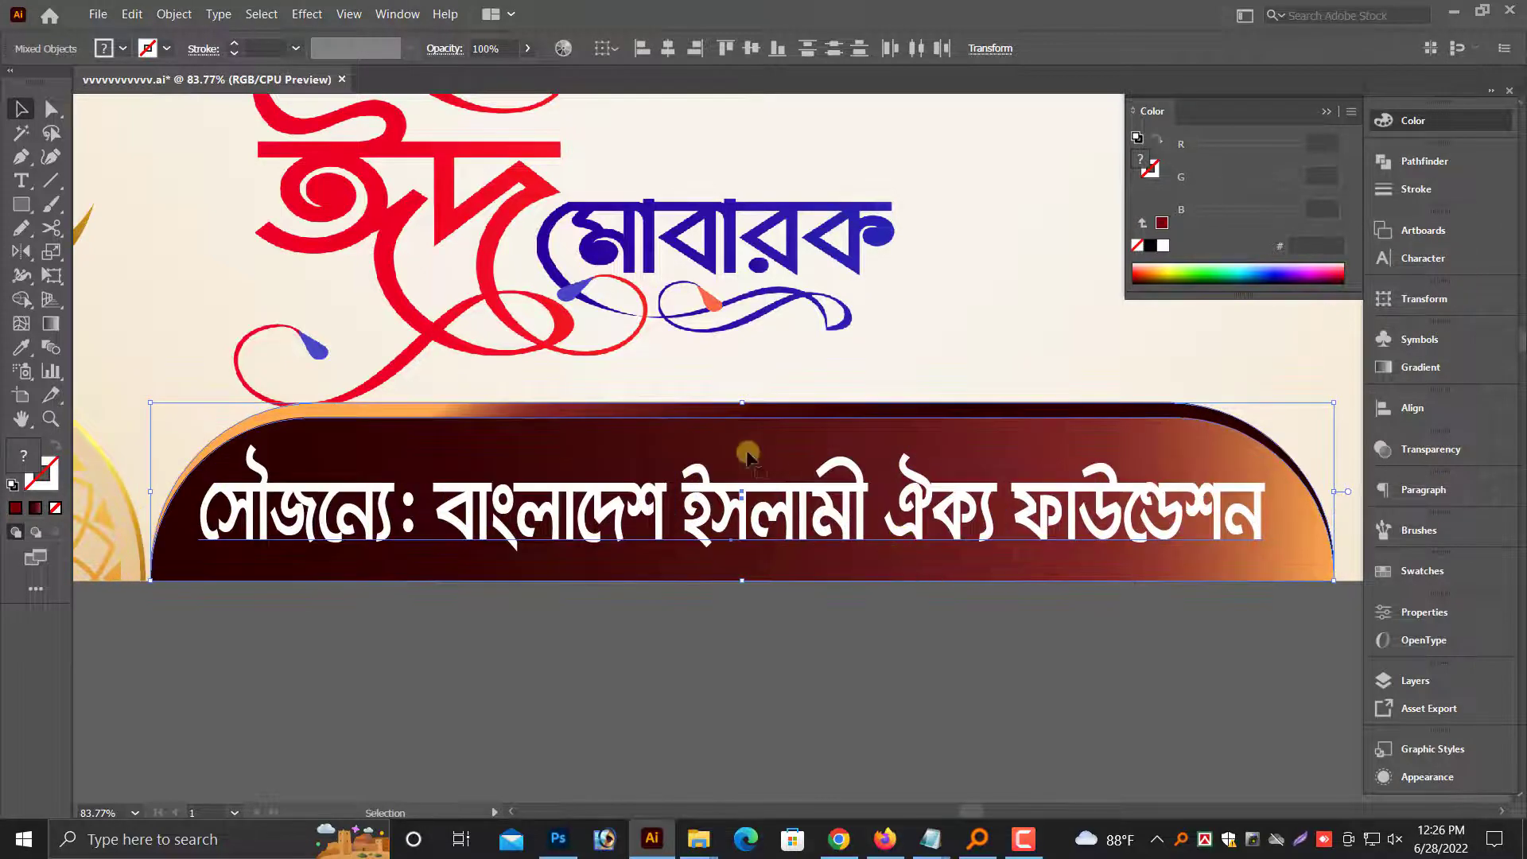
scroll(747, 455, down, 1)
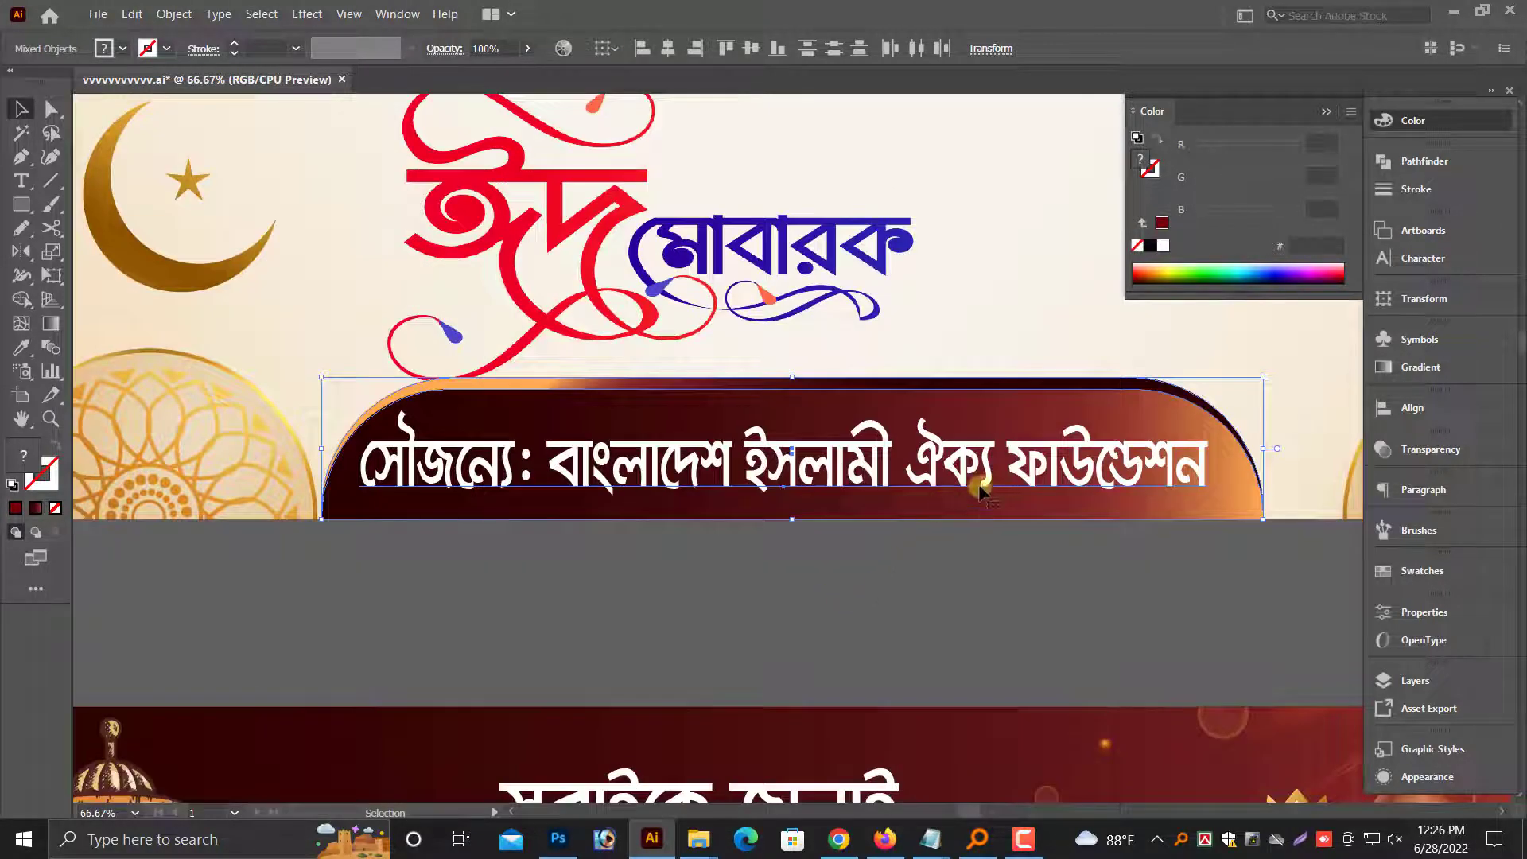
click(981, 562)
Pan to the Eid Mubarak calligraphy and select its group
drag(1015, 573, 865, 714)
key(alt+space)
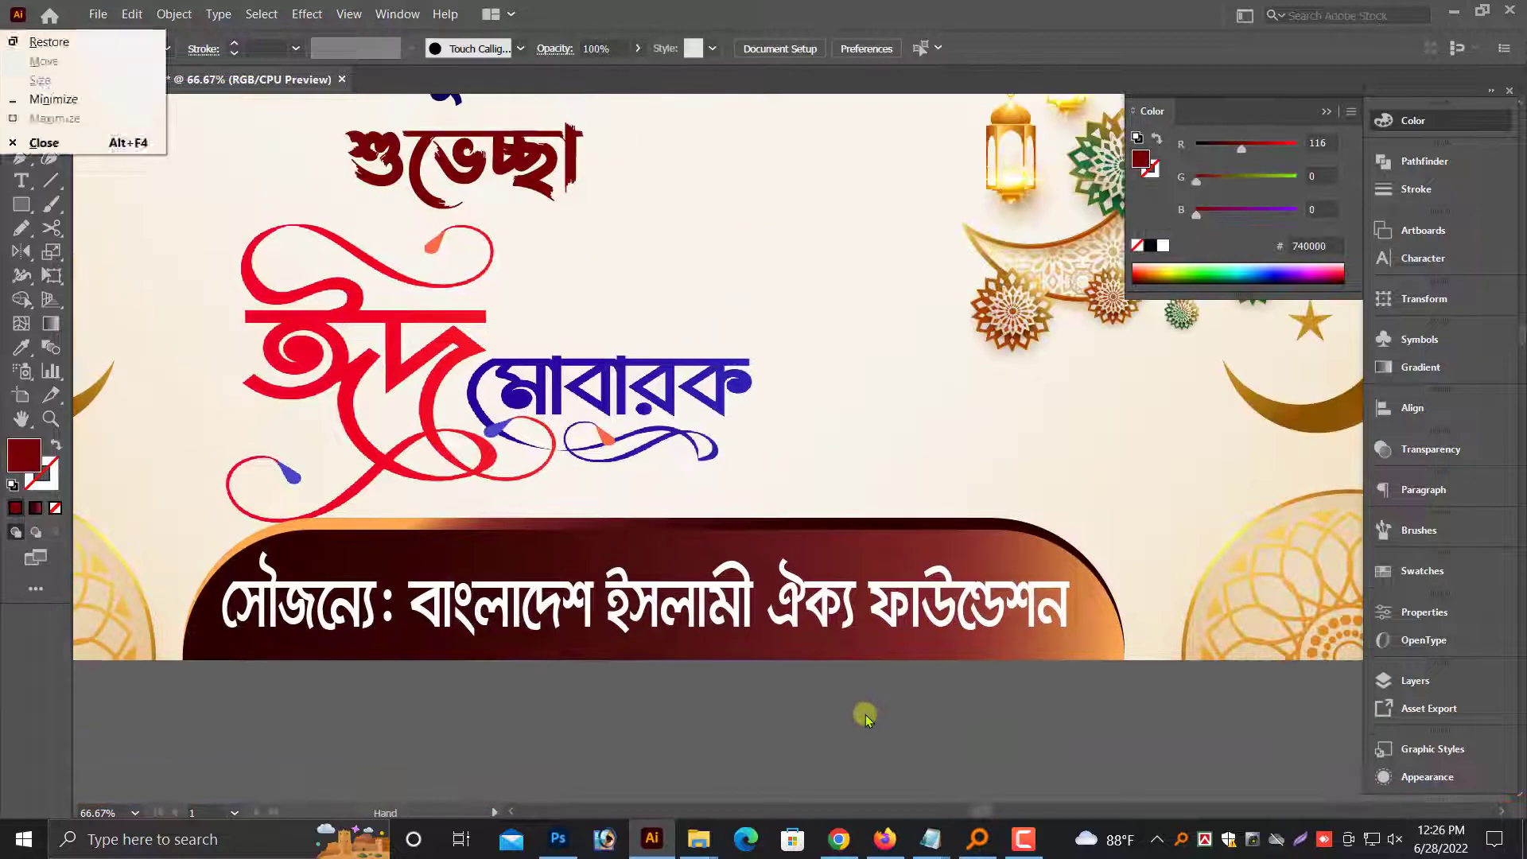
key(Escape)
mouse_move(741, 393)
mouse_down()
mouse_move(807, 505)
mouse_move(786, 487)
mouse_up()
click(808, 505)
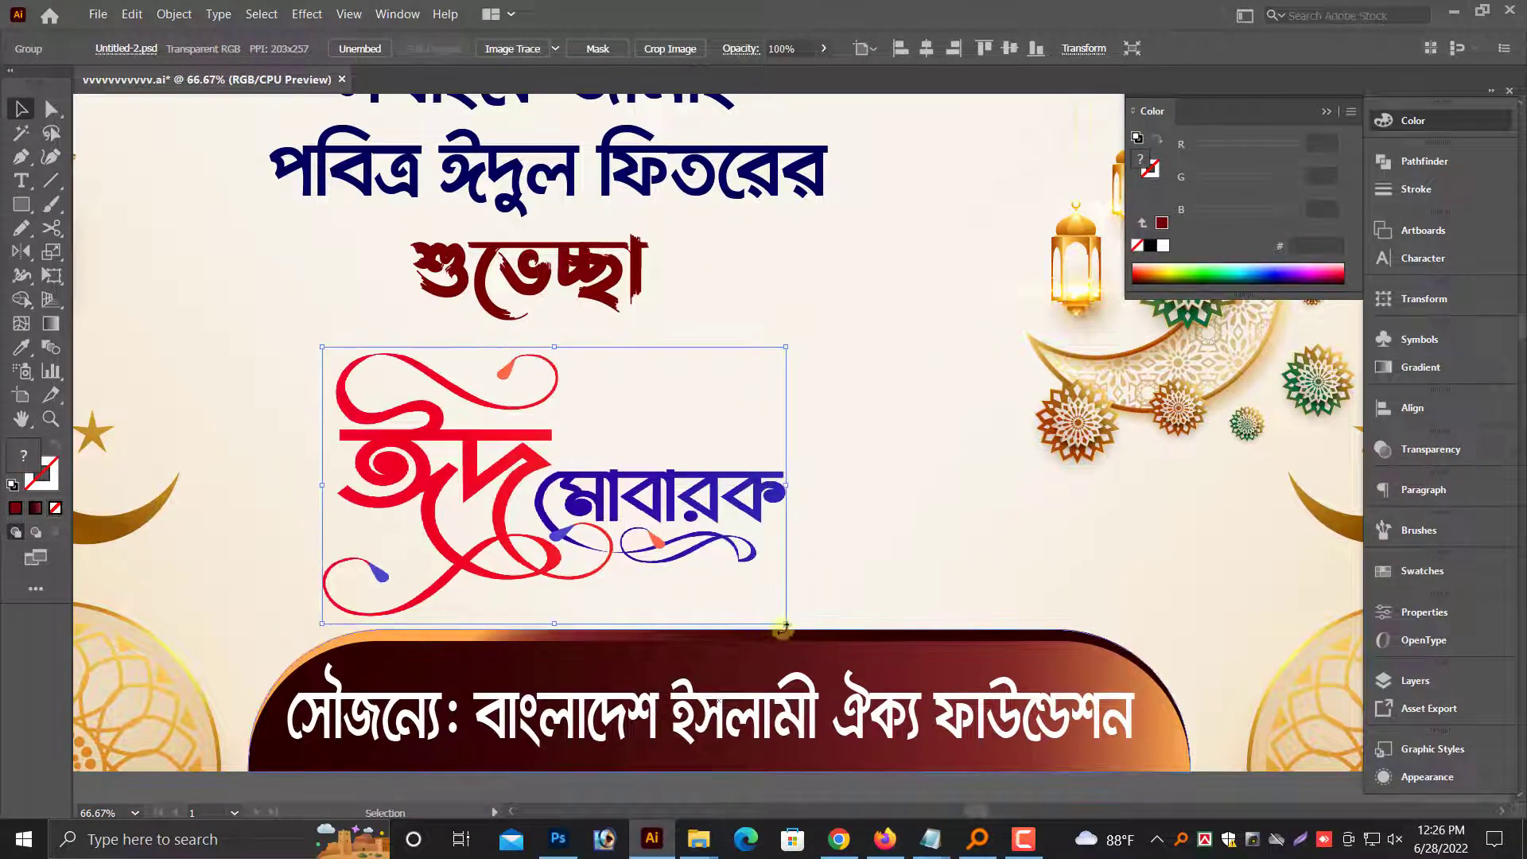
Horizontally centre the three-line heading and the Eid Mubarak calligraphy with Align
drag(719, 525, 756, 521)
scroll(748, 538, up, 2)
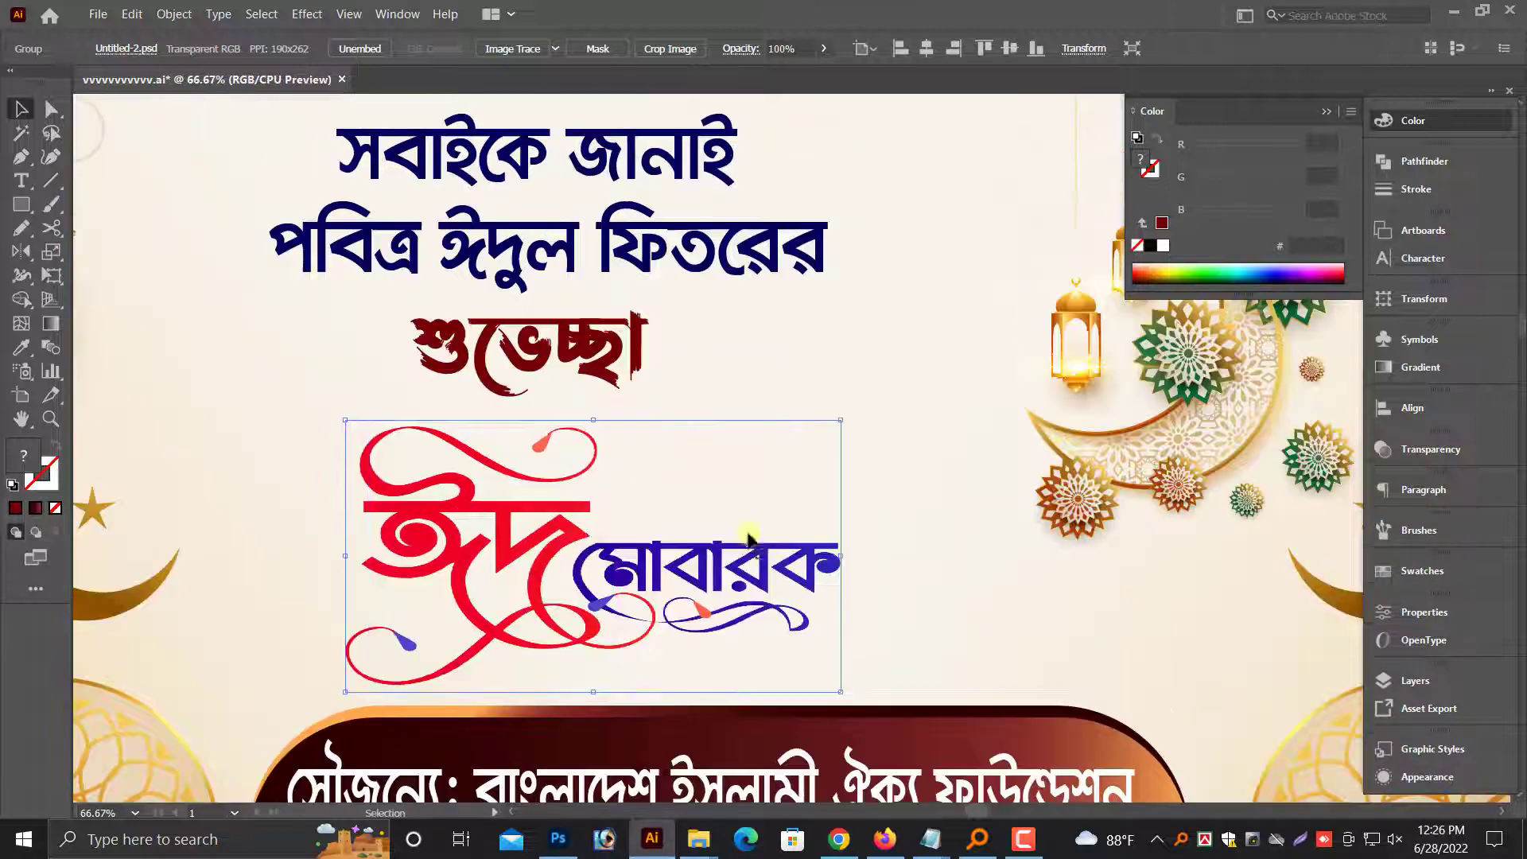
drag(871, 509, 1075, 604)
click(791, 349)
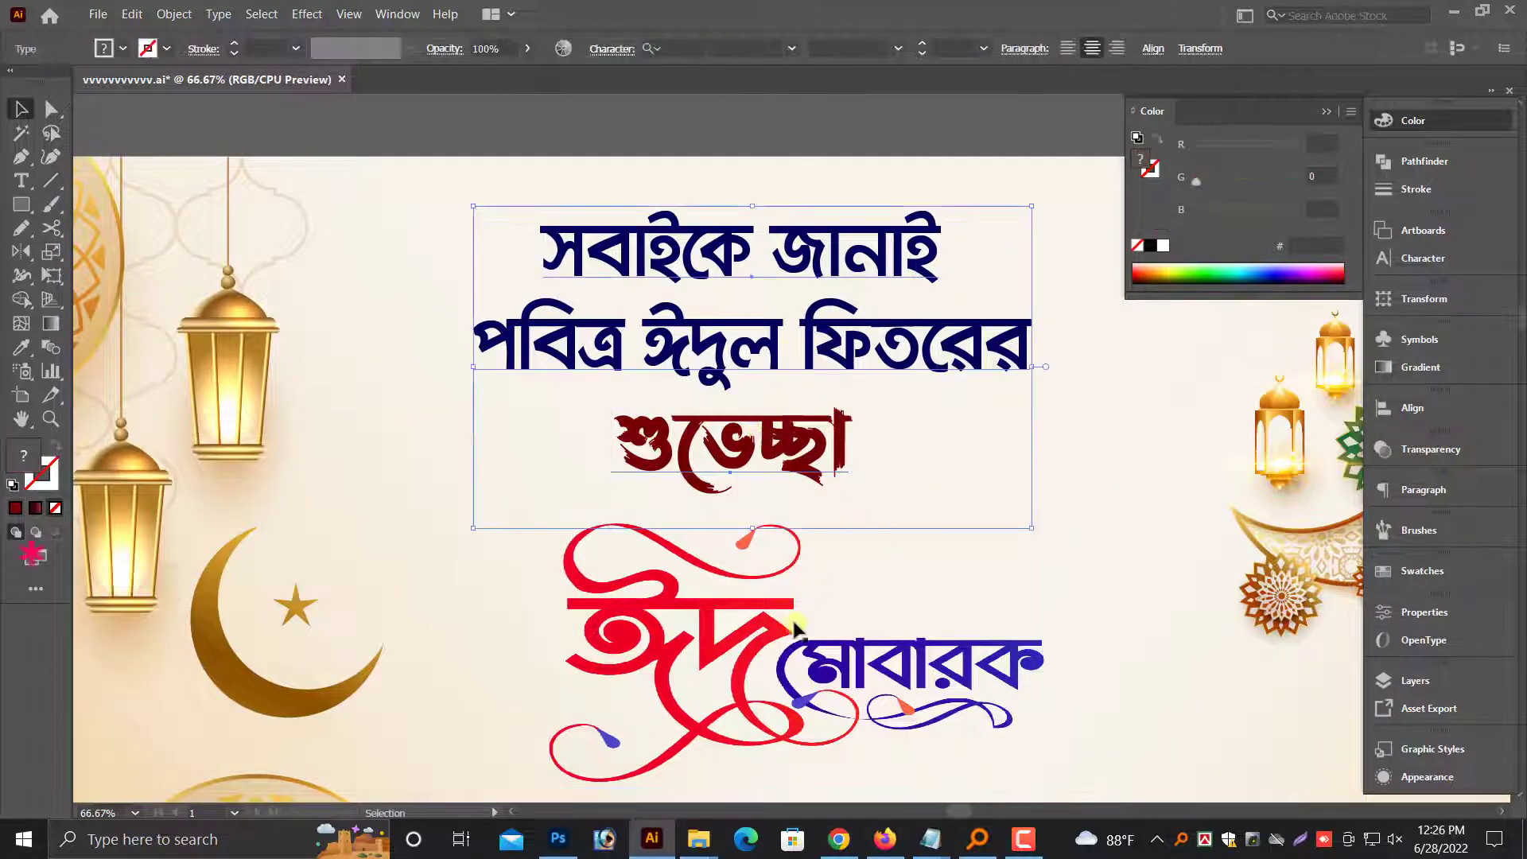
shift+click(785, 642)
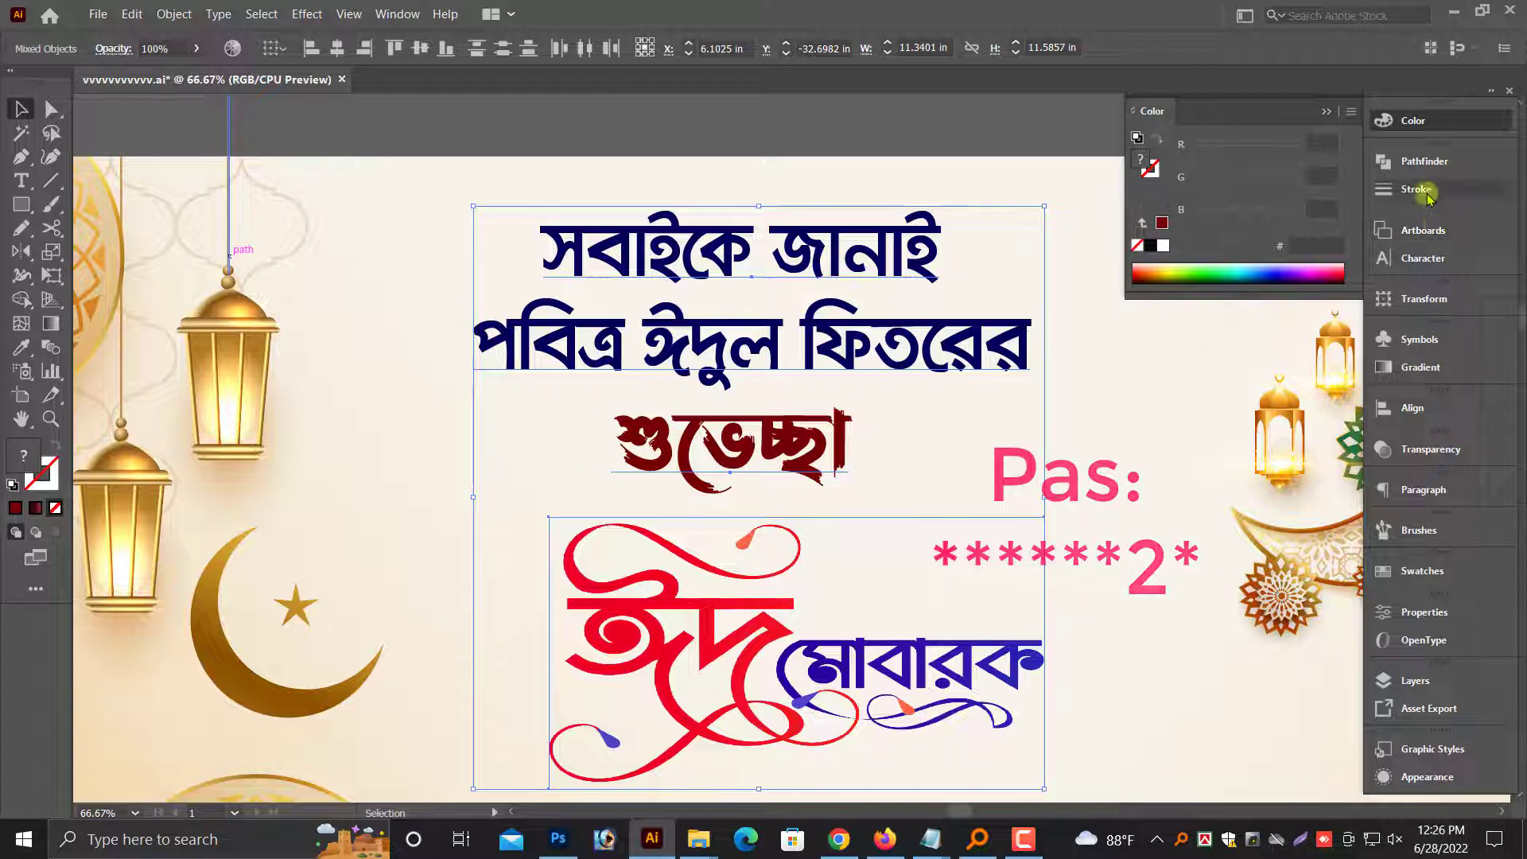
click(1412, 407)
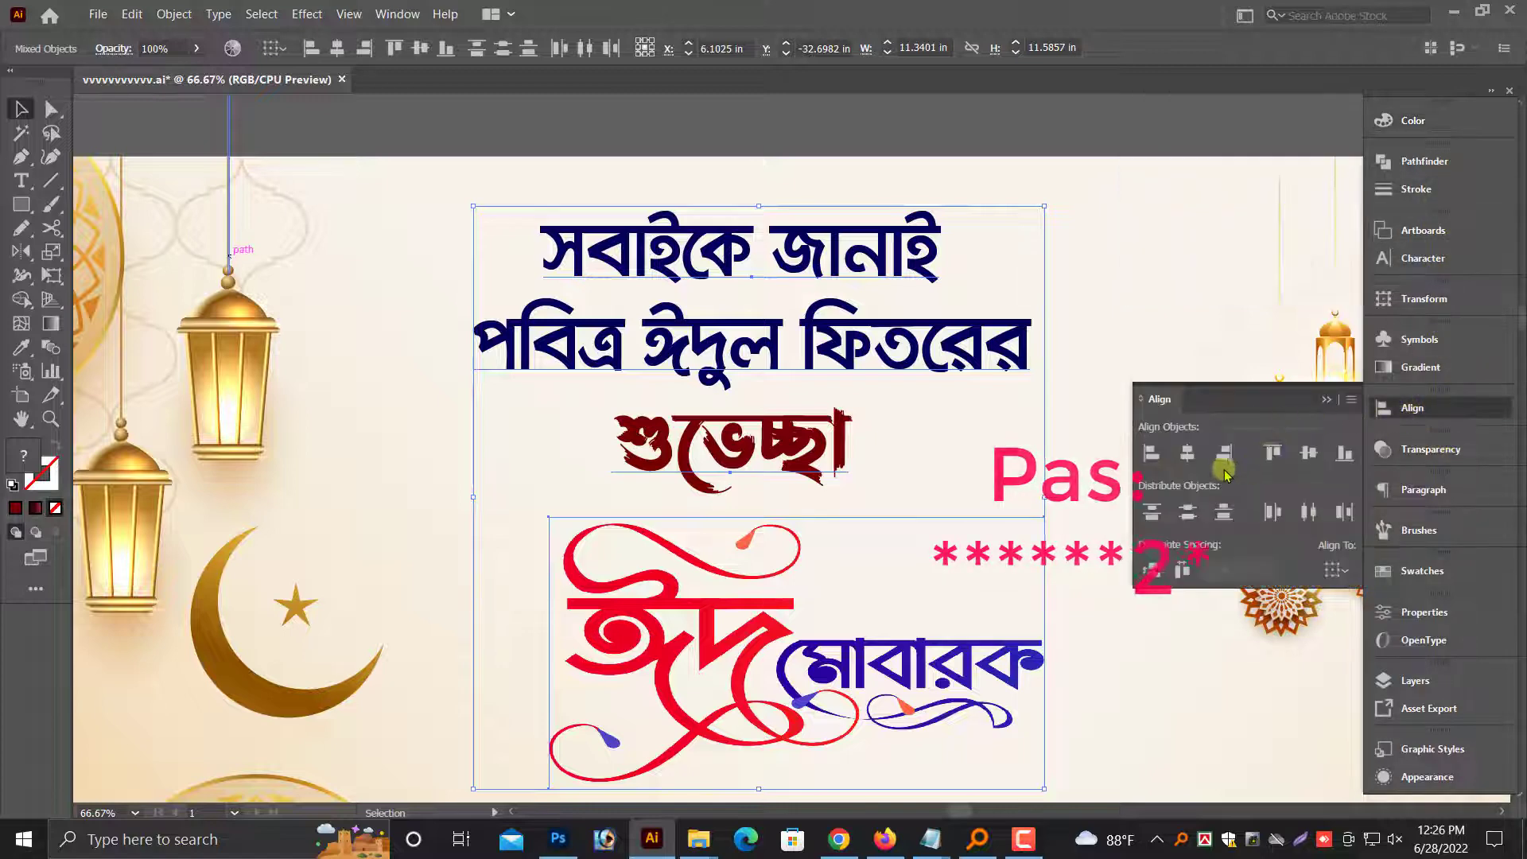
click(1188, 454)
click(1327, 400)
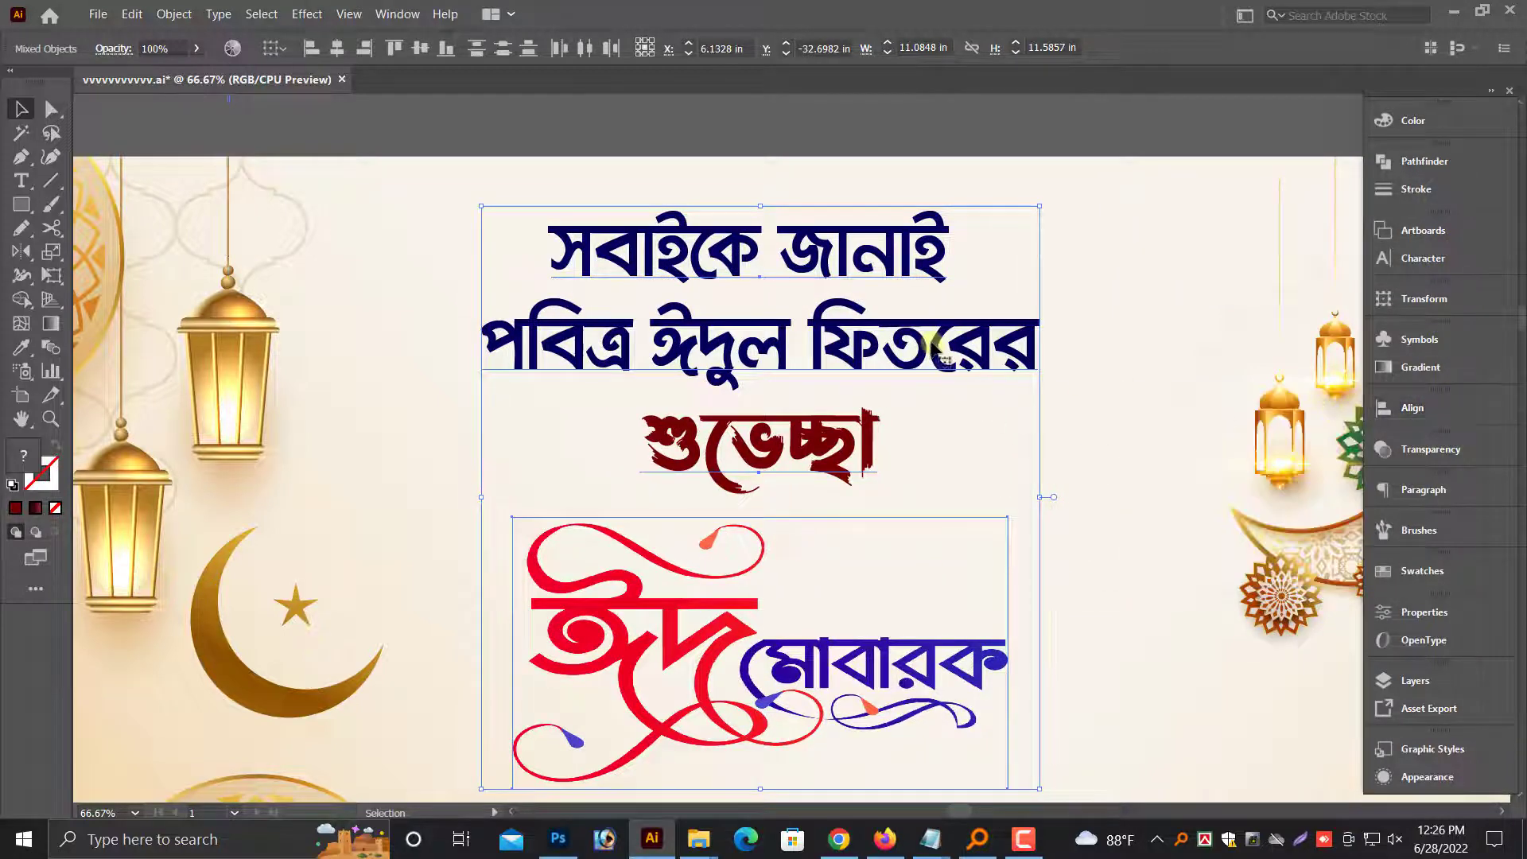
Nudge the aligned greeting block slightly right, then deselect and zoom out
drag(934, 354, 959, 358)
scroll(962, 493, down, 3)
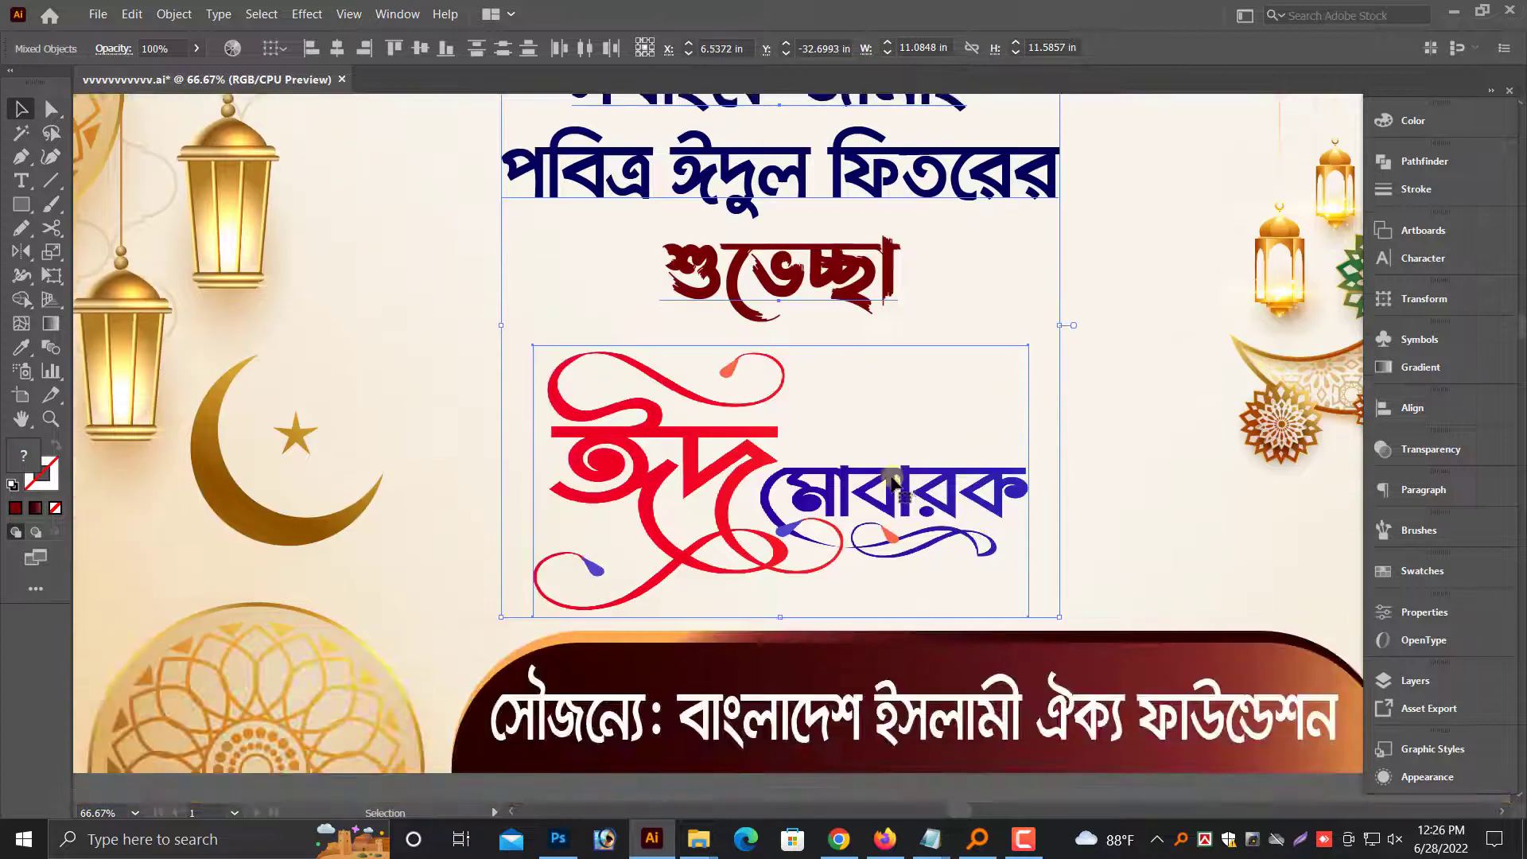
drag(953, 582, 970, 582)
scroll(939, 621, down, 3)
click(937, 662)
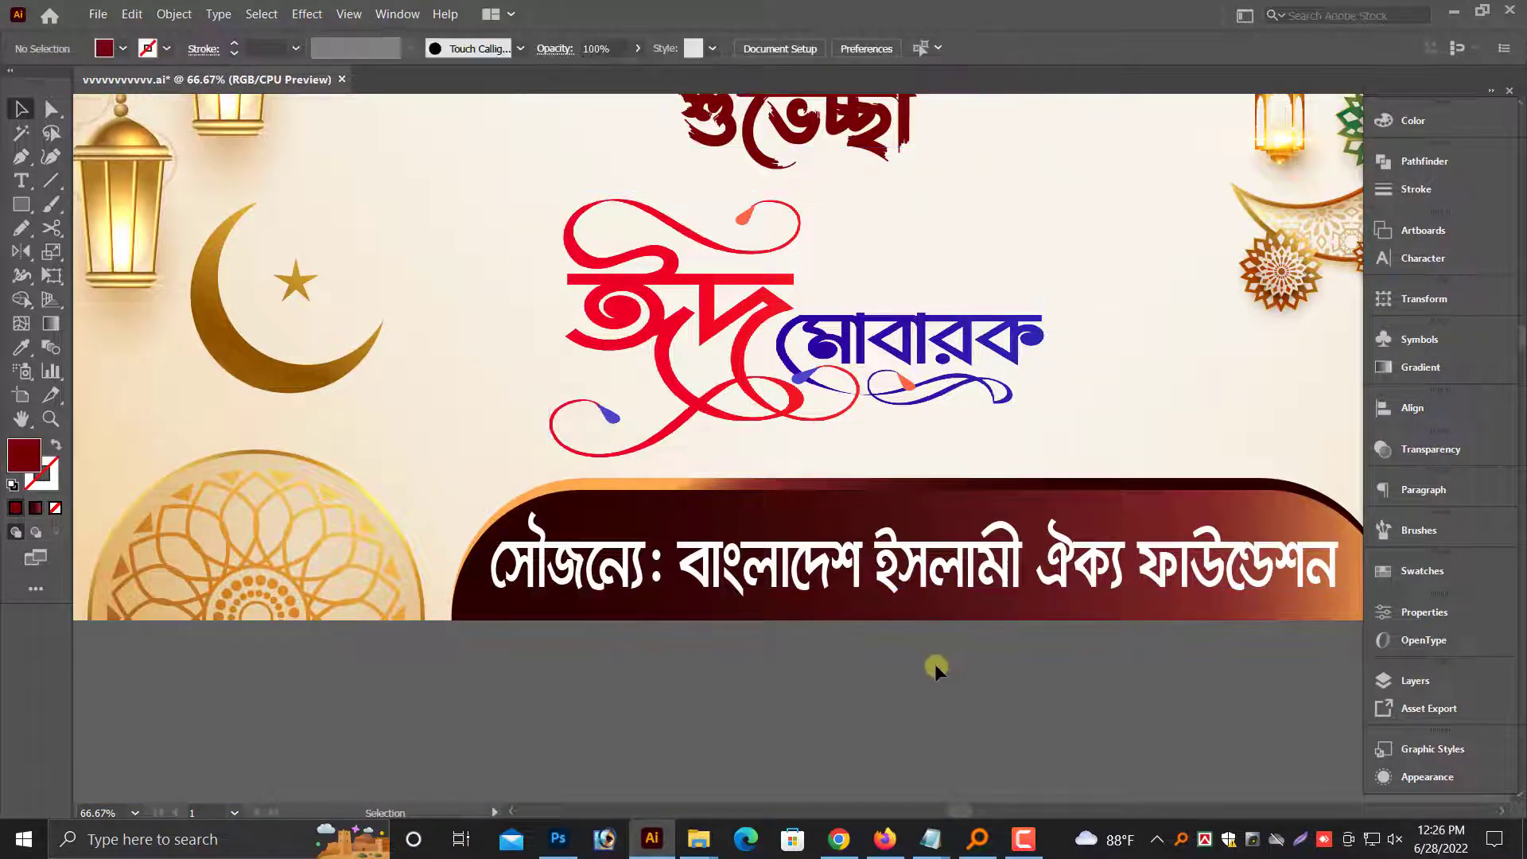
key(ctrl+minus)
key(ctrl+minus)
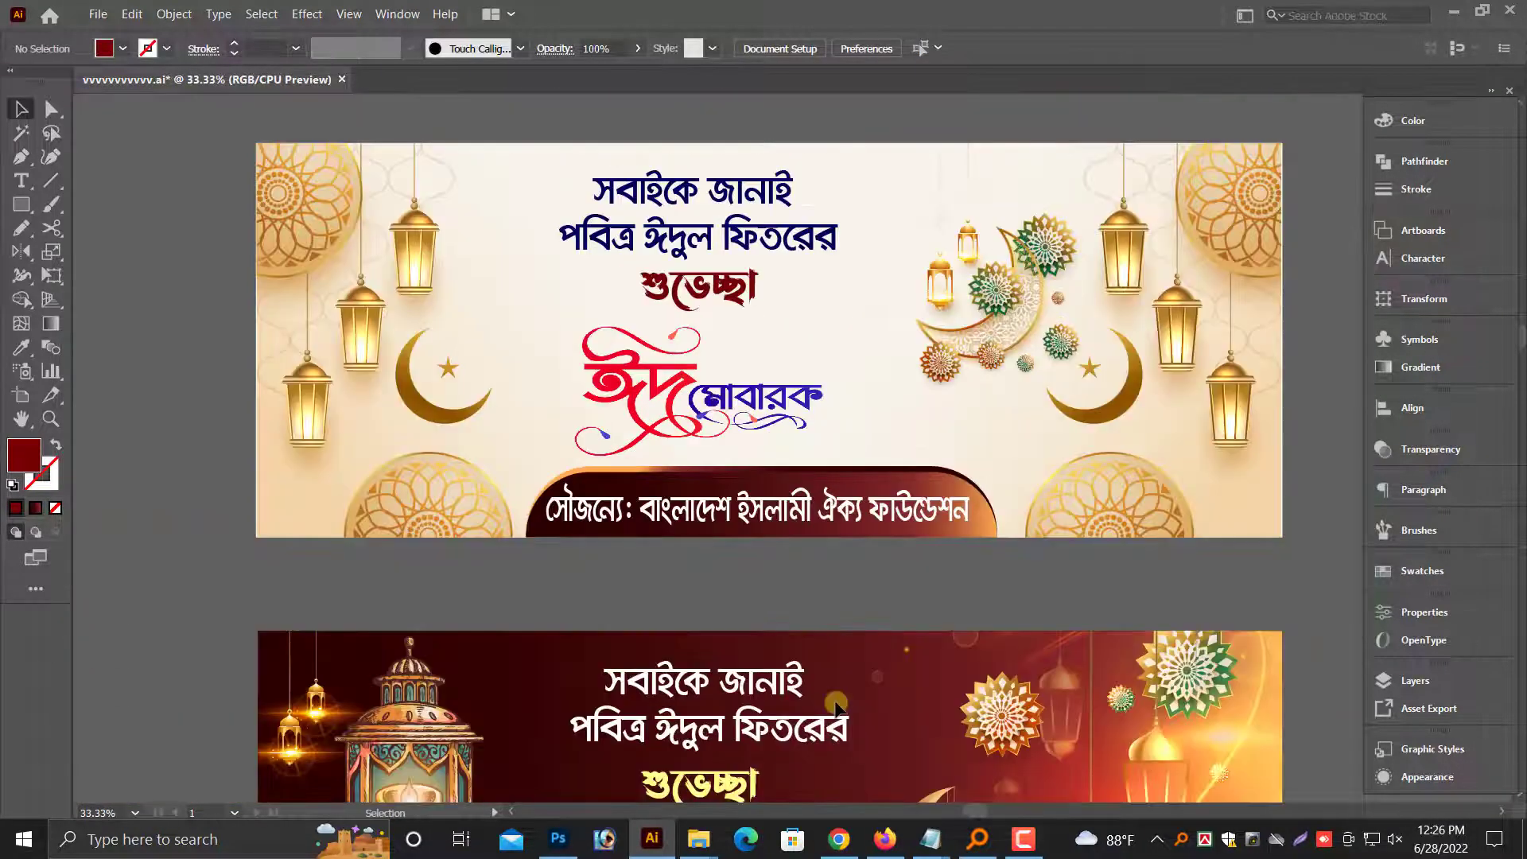
Sample the cream background colour onto the footer bar with the Eyedropper
scroll(939, 639, up, 2)
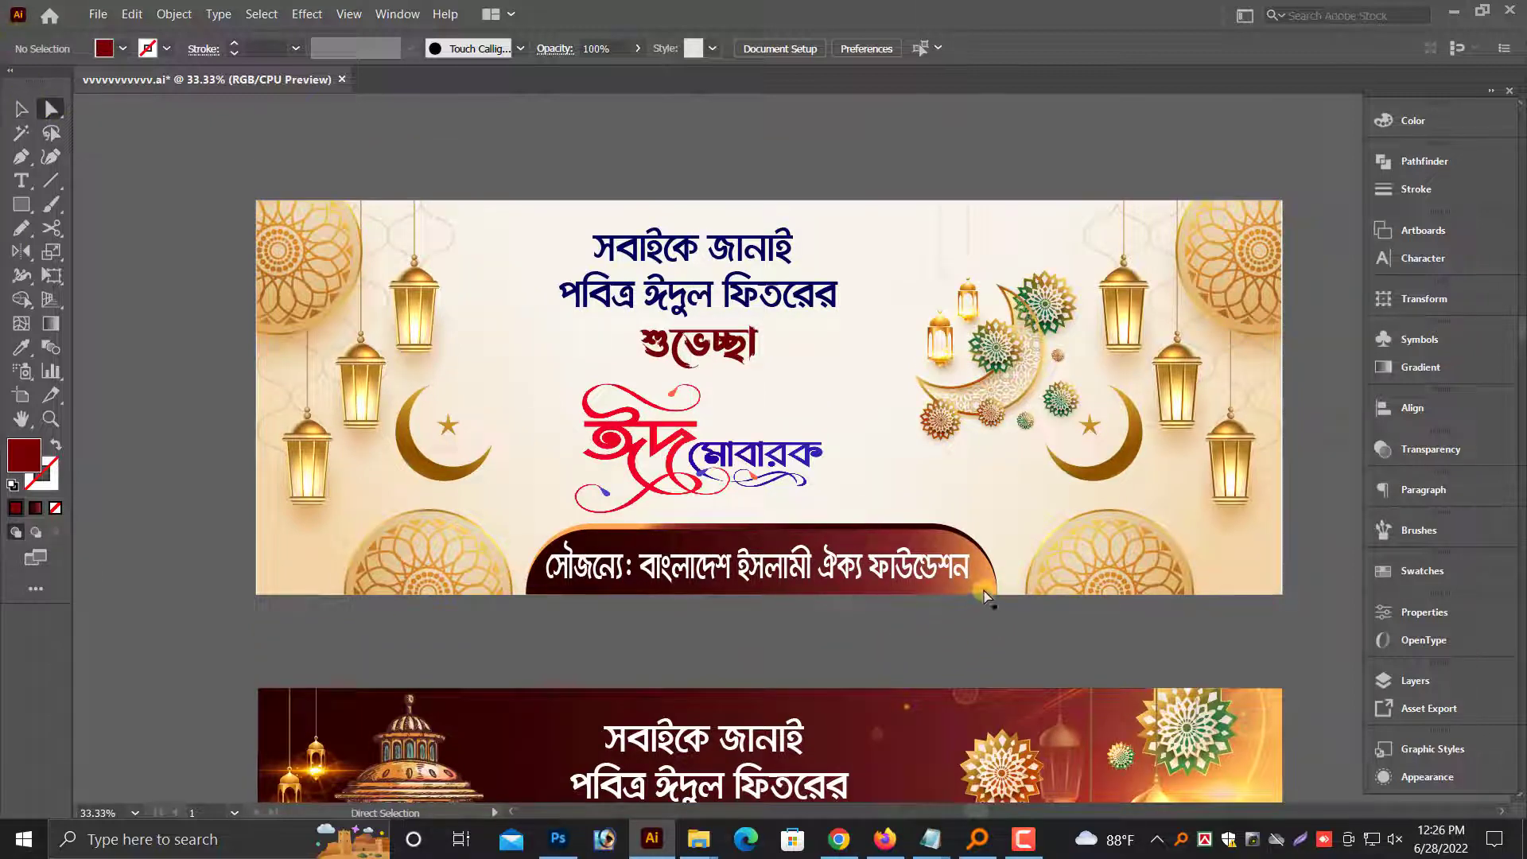
click(987, 599)
click(19, 348)
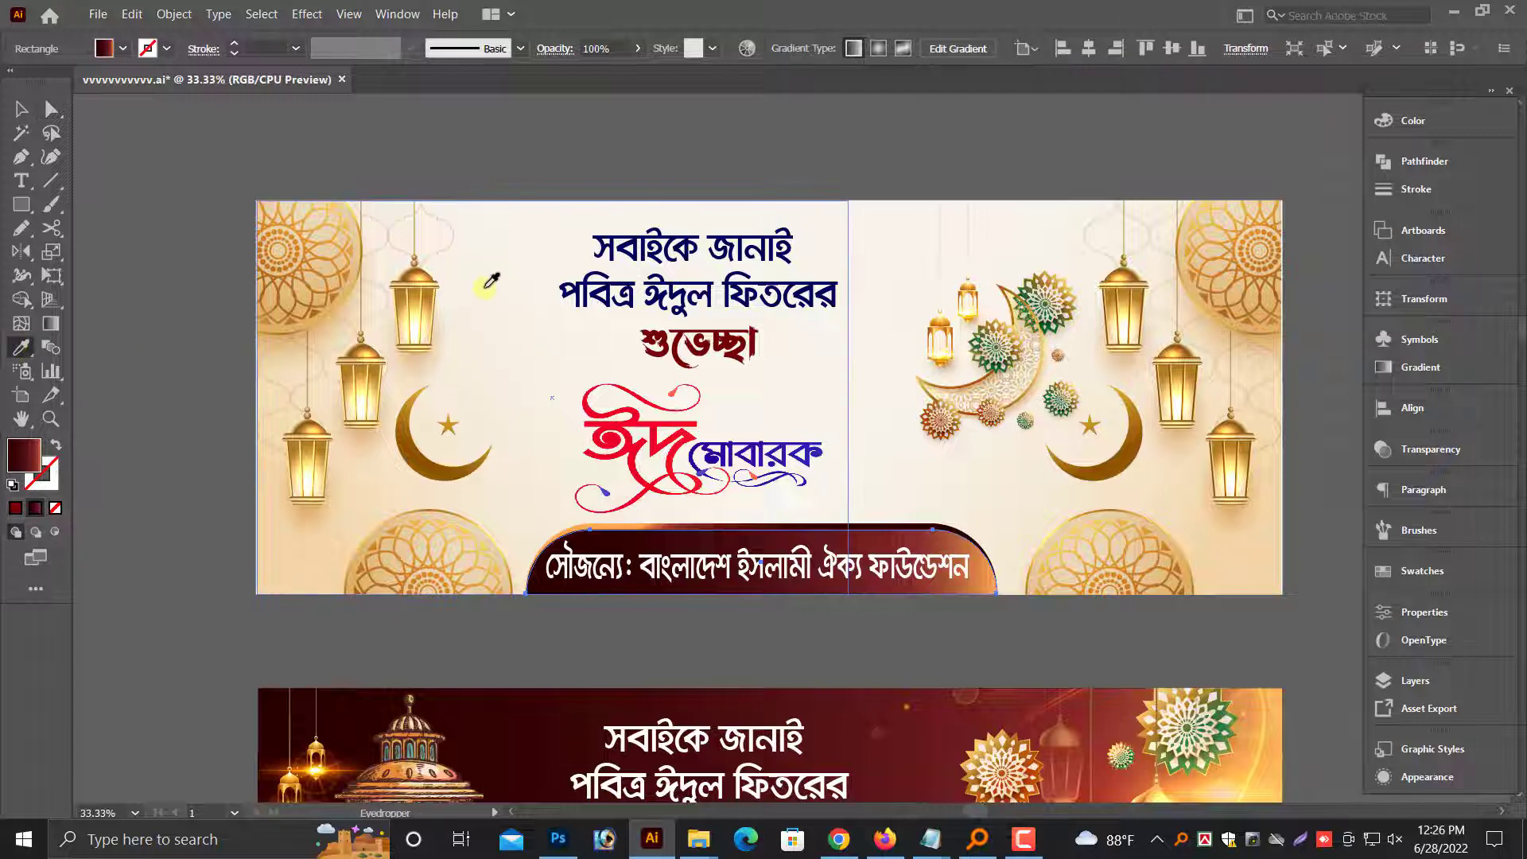
click(517, 303)
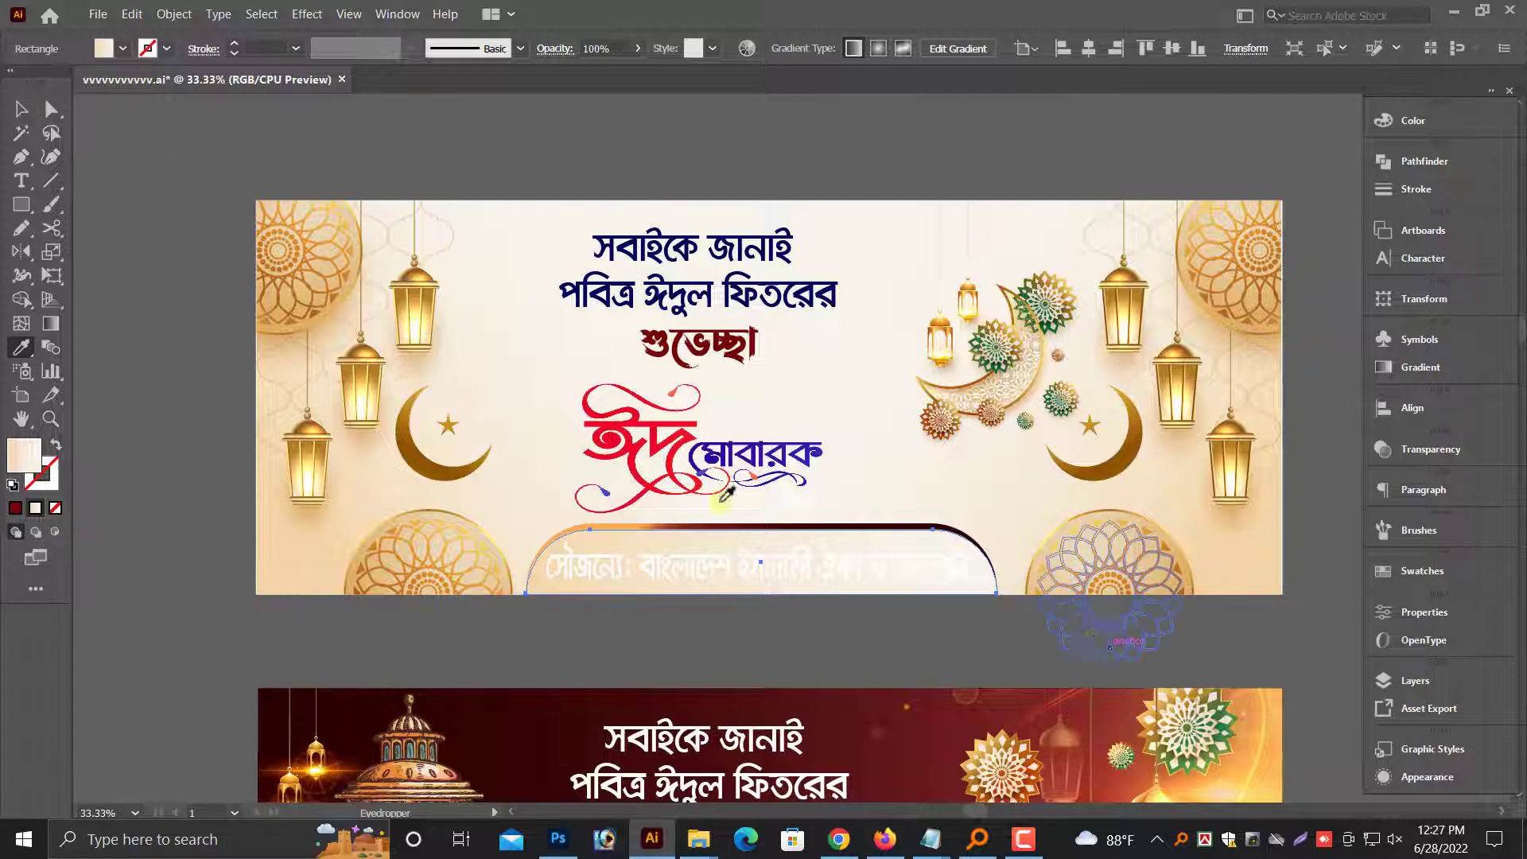
click(21, 109)
click(484, 179)
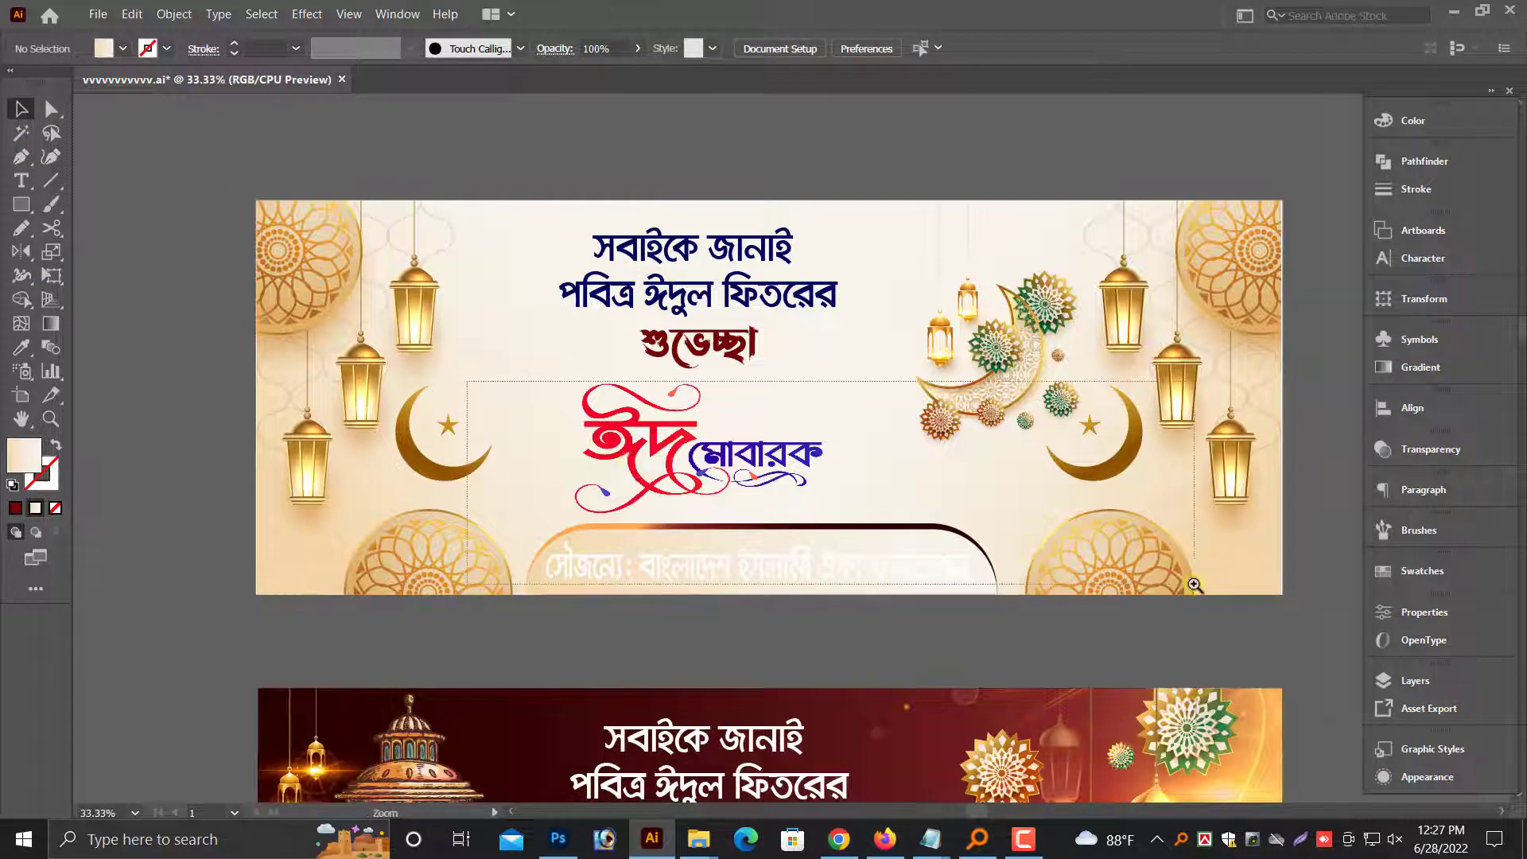
scroll(867, 516, up, 3)
Fill the footer rectangle with the lighter gold gradient sampled from the right ornament
click(47, 111)
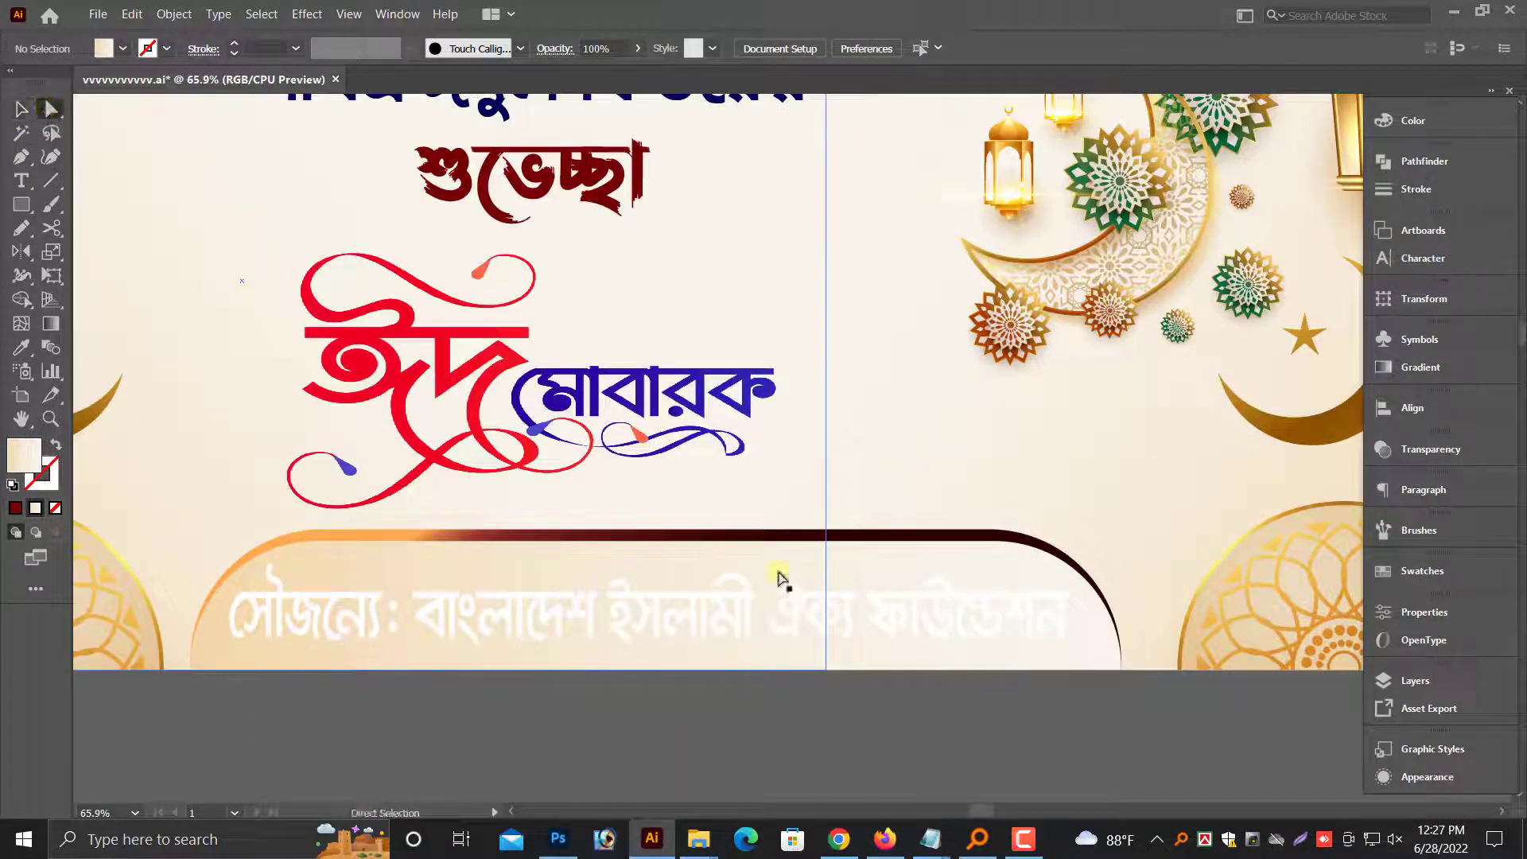
click(881, 532)
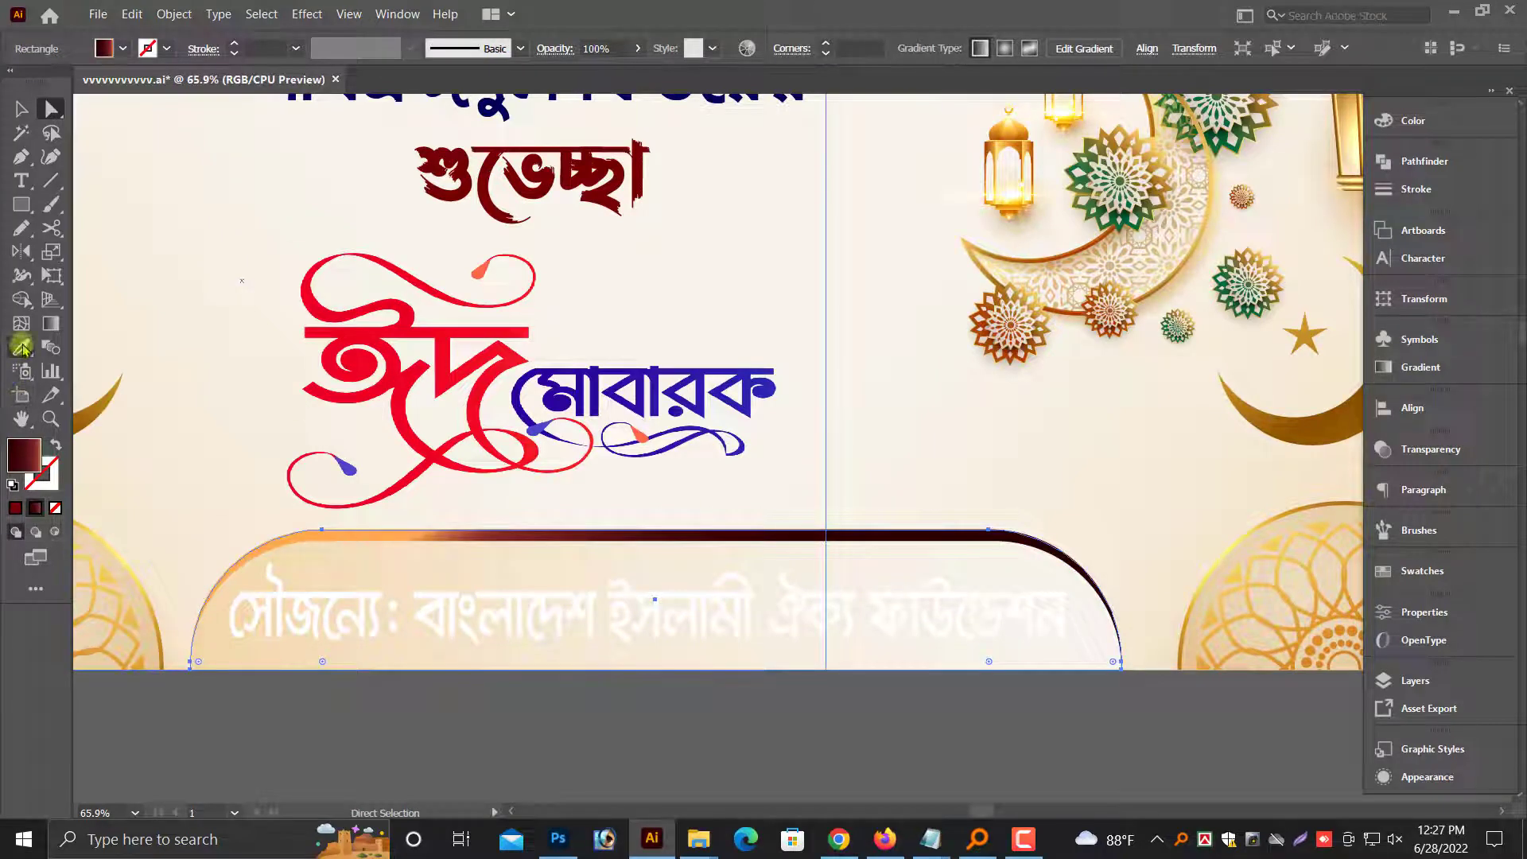
click(22, 347)
click(1185, 485)
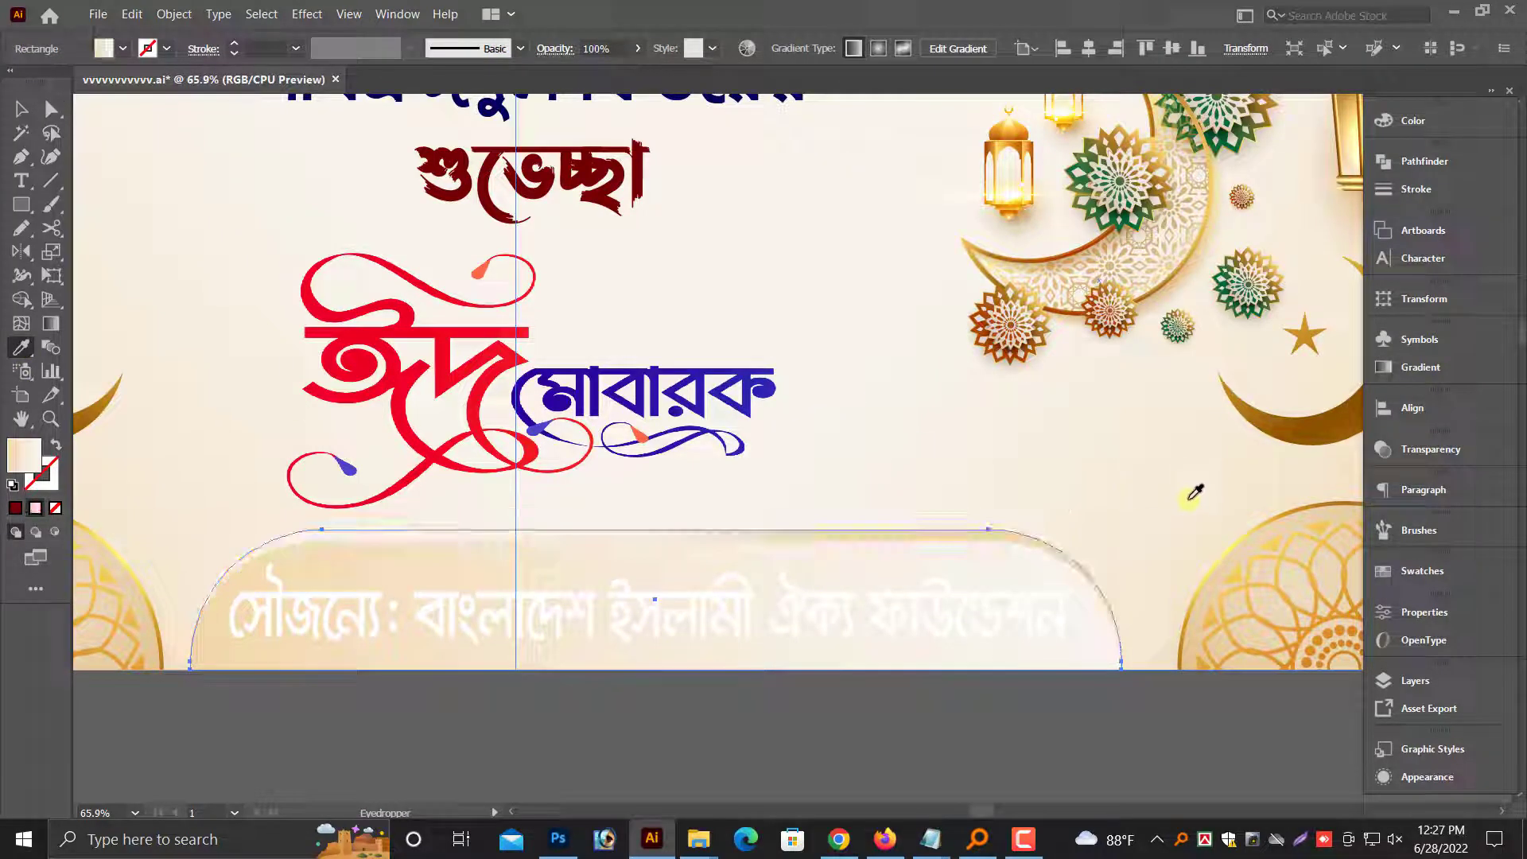
click(1239, 568)
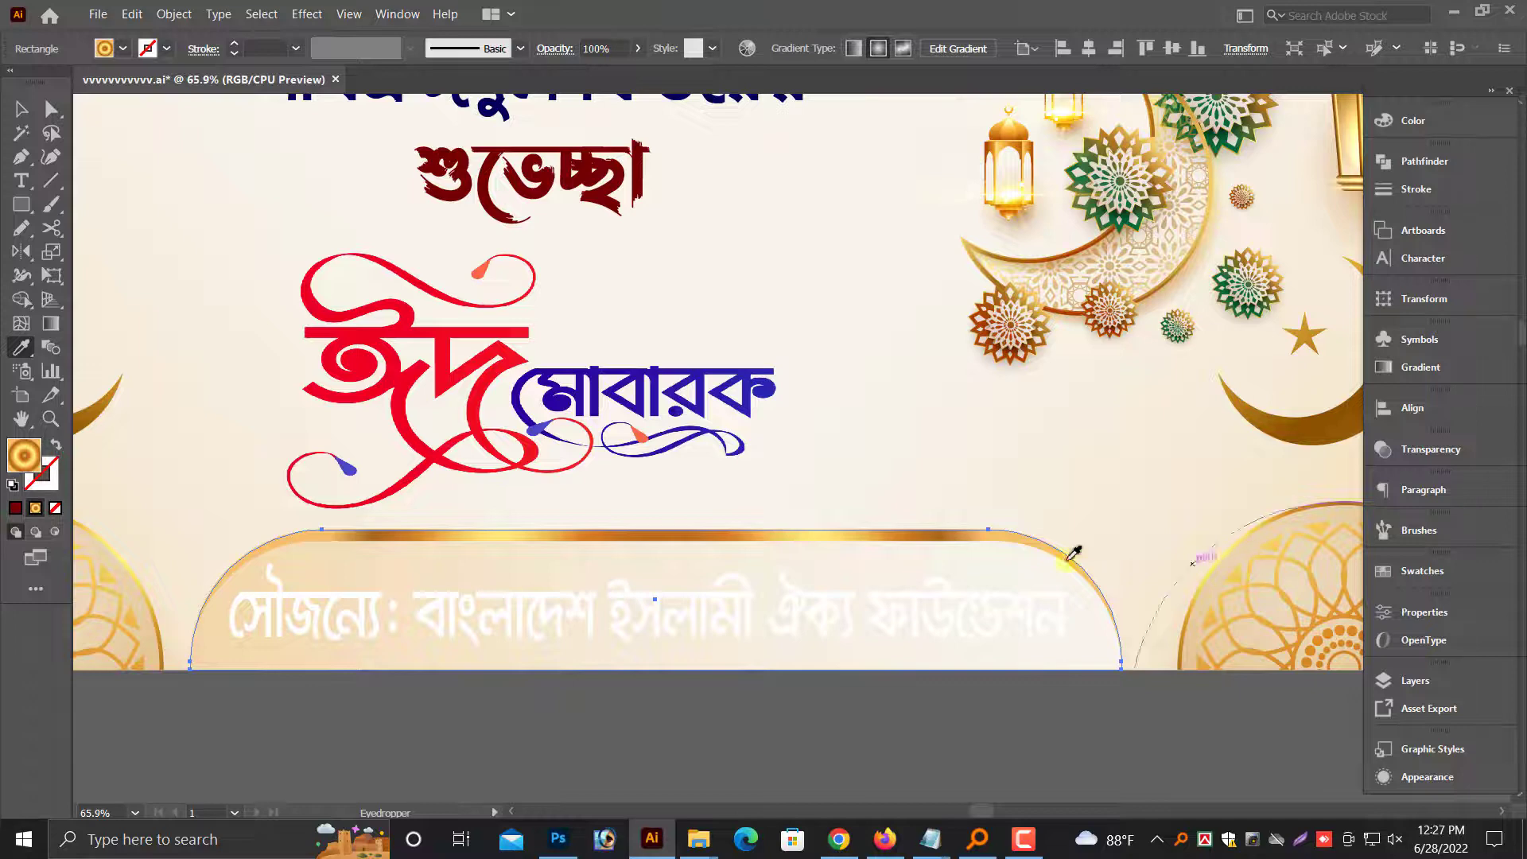
click(1214, 596)
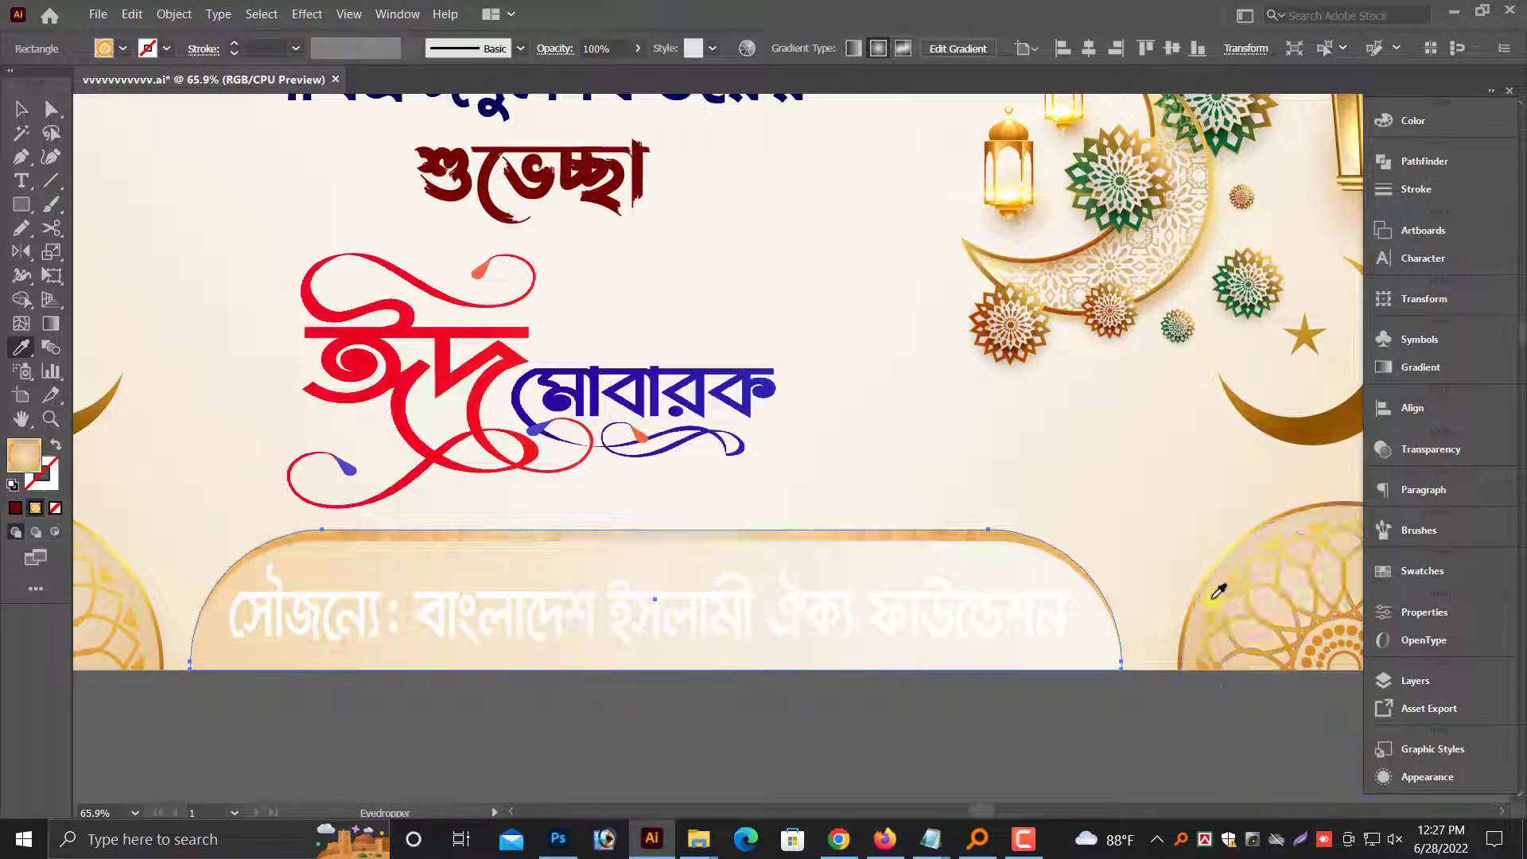
click(21, 109)
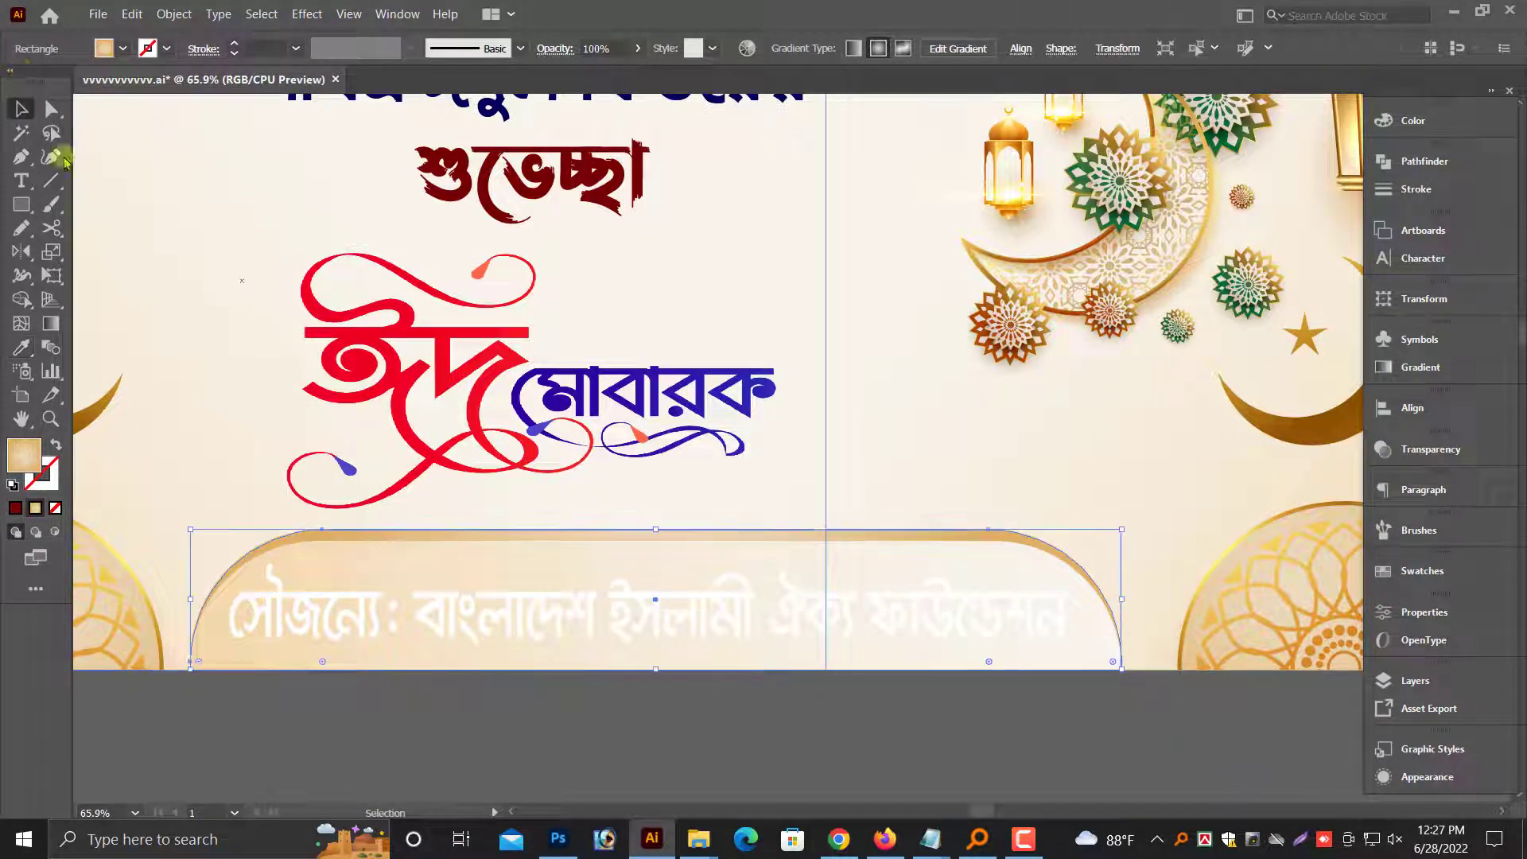
click(561, 608)
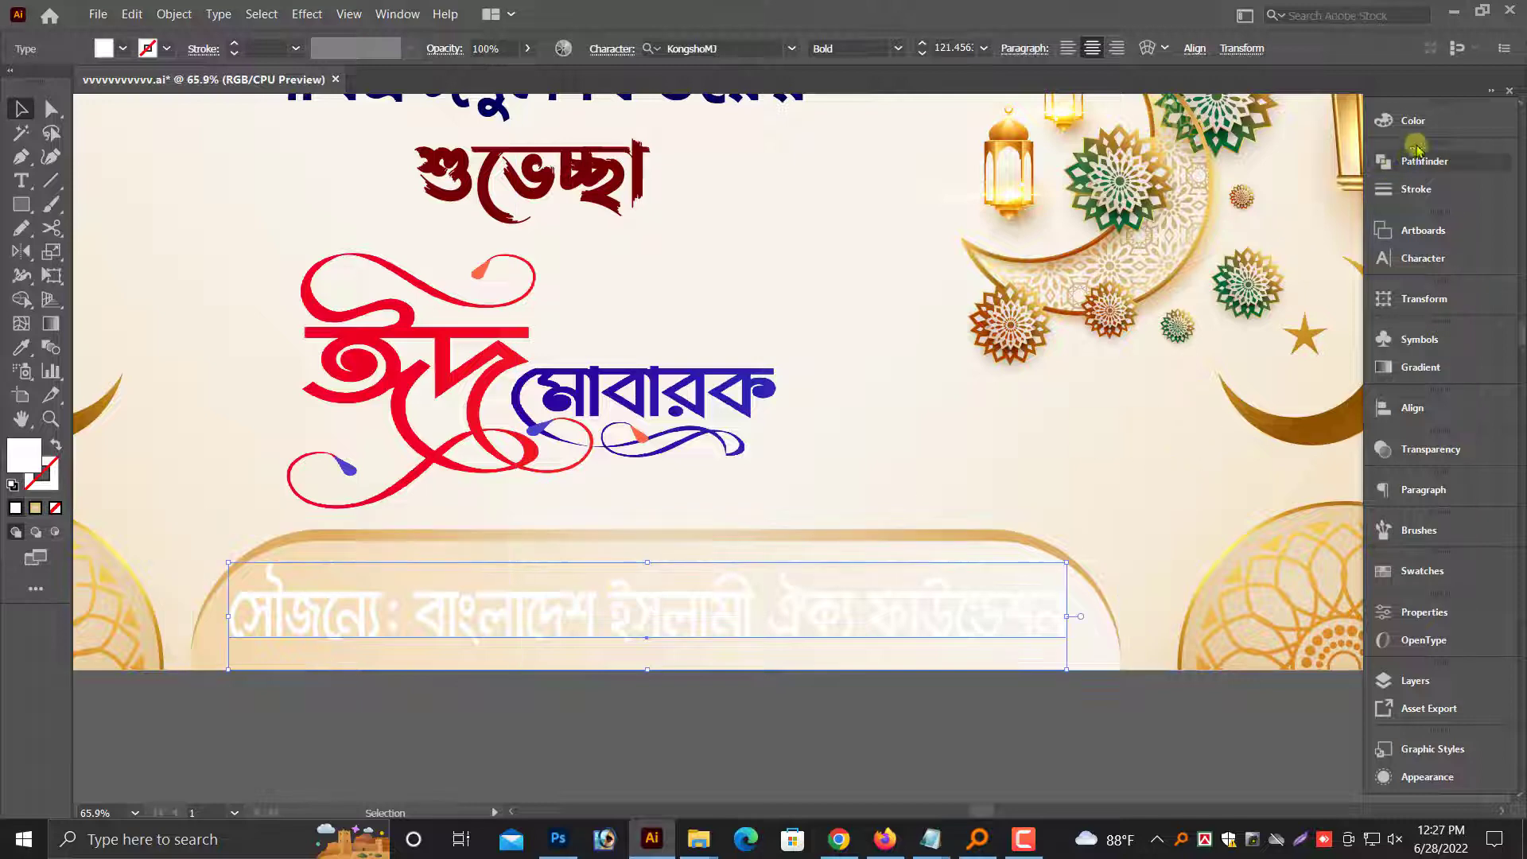
Colour the sponsor text dark green (RGB 0/54/0) and stretch it slightly wider
click(1399, 121)
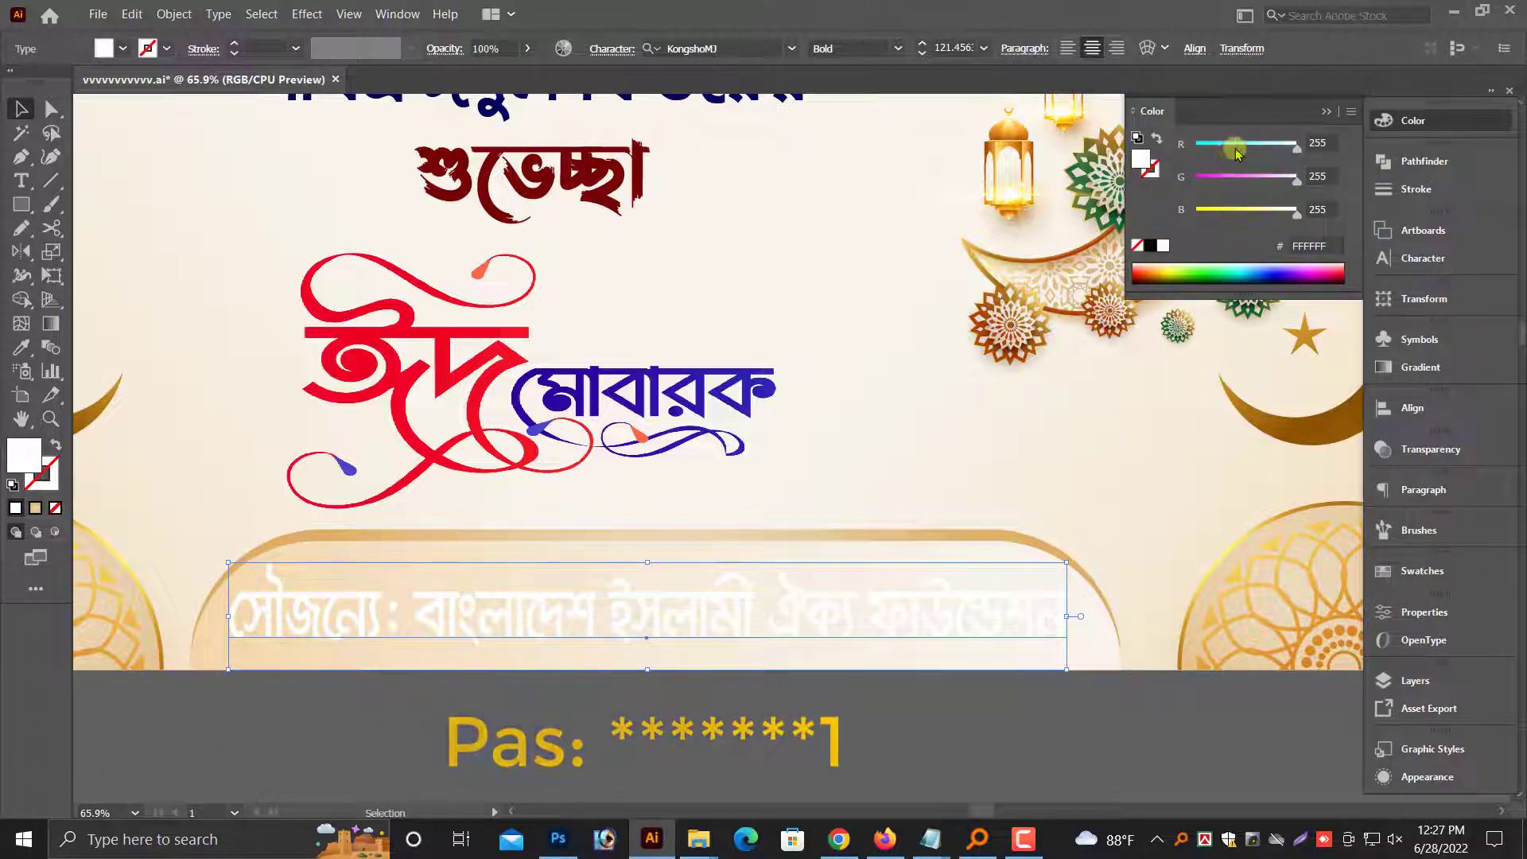
drag(1235, 149, 1196, 150)
drag(1297, 181, 1221, 181)
drag(1297, 215, 1196, 215)
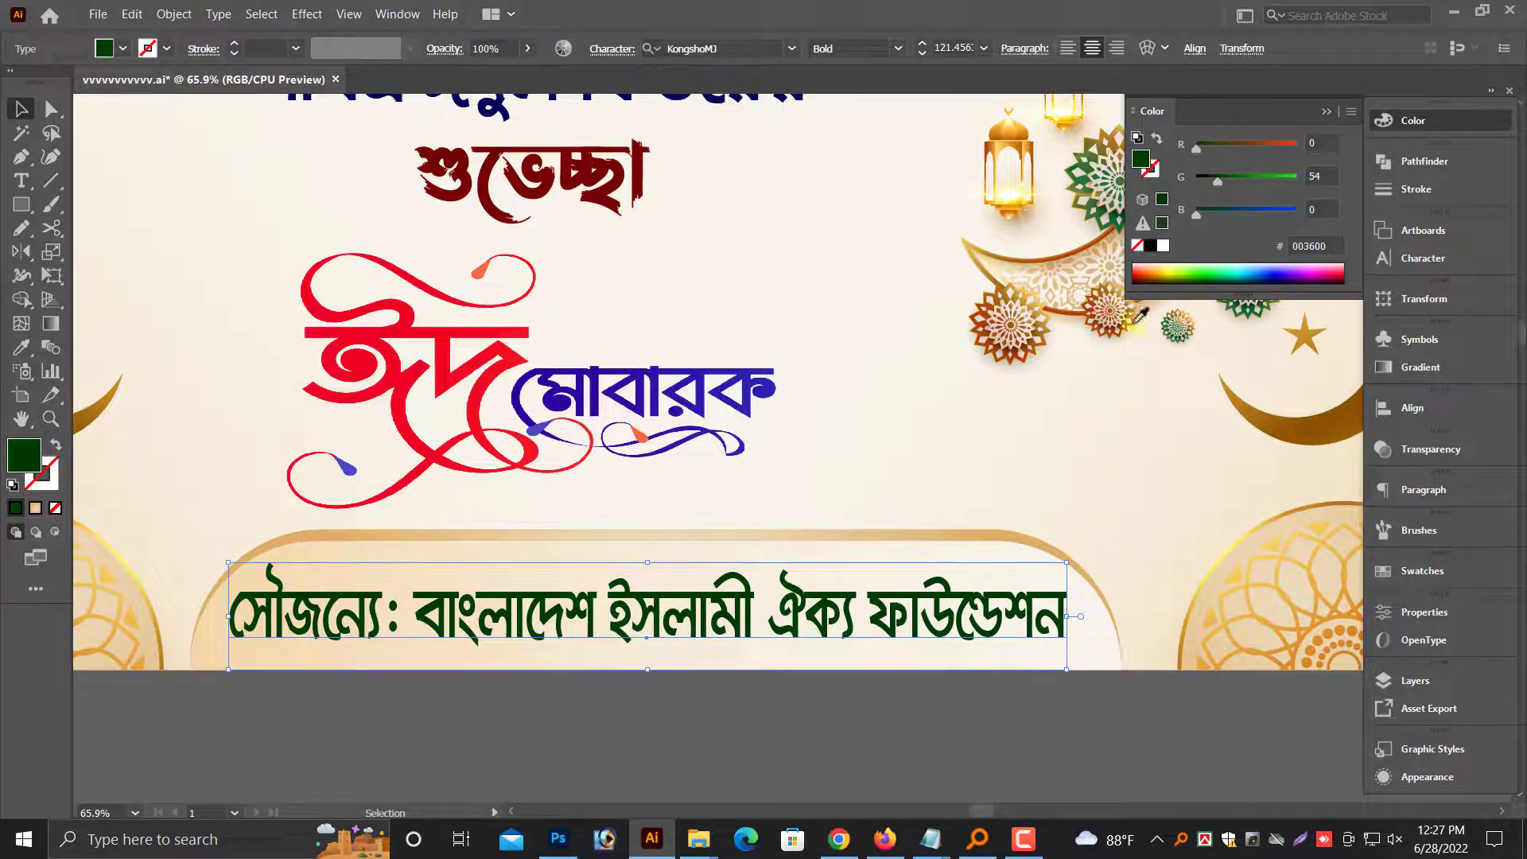
drag(1065, 617, 1075, 616)
click(876, 700)
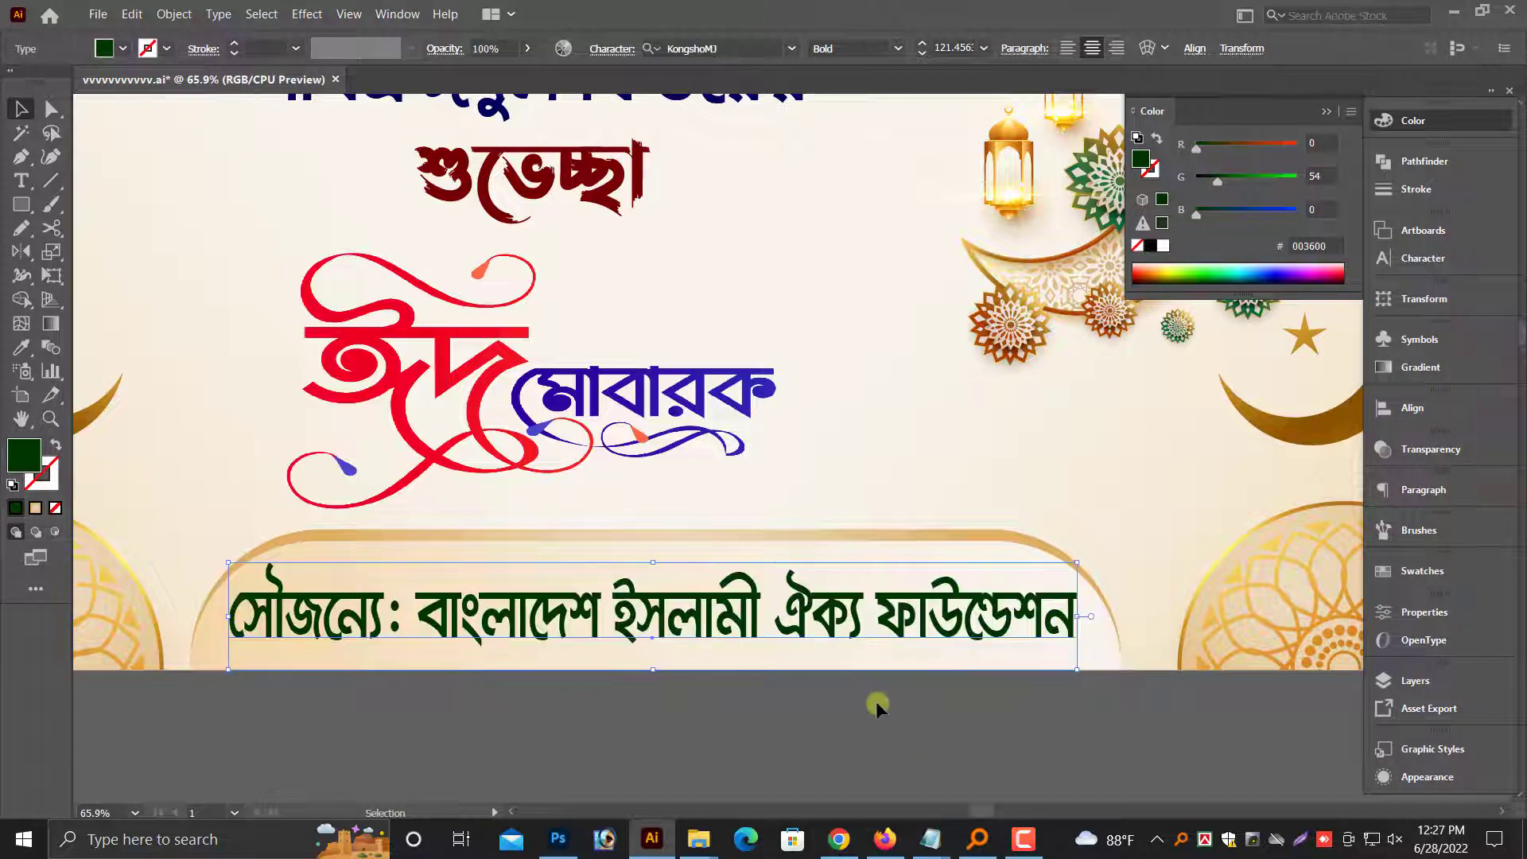
key(ctrl+minus)
key(ctrl+minus)
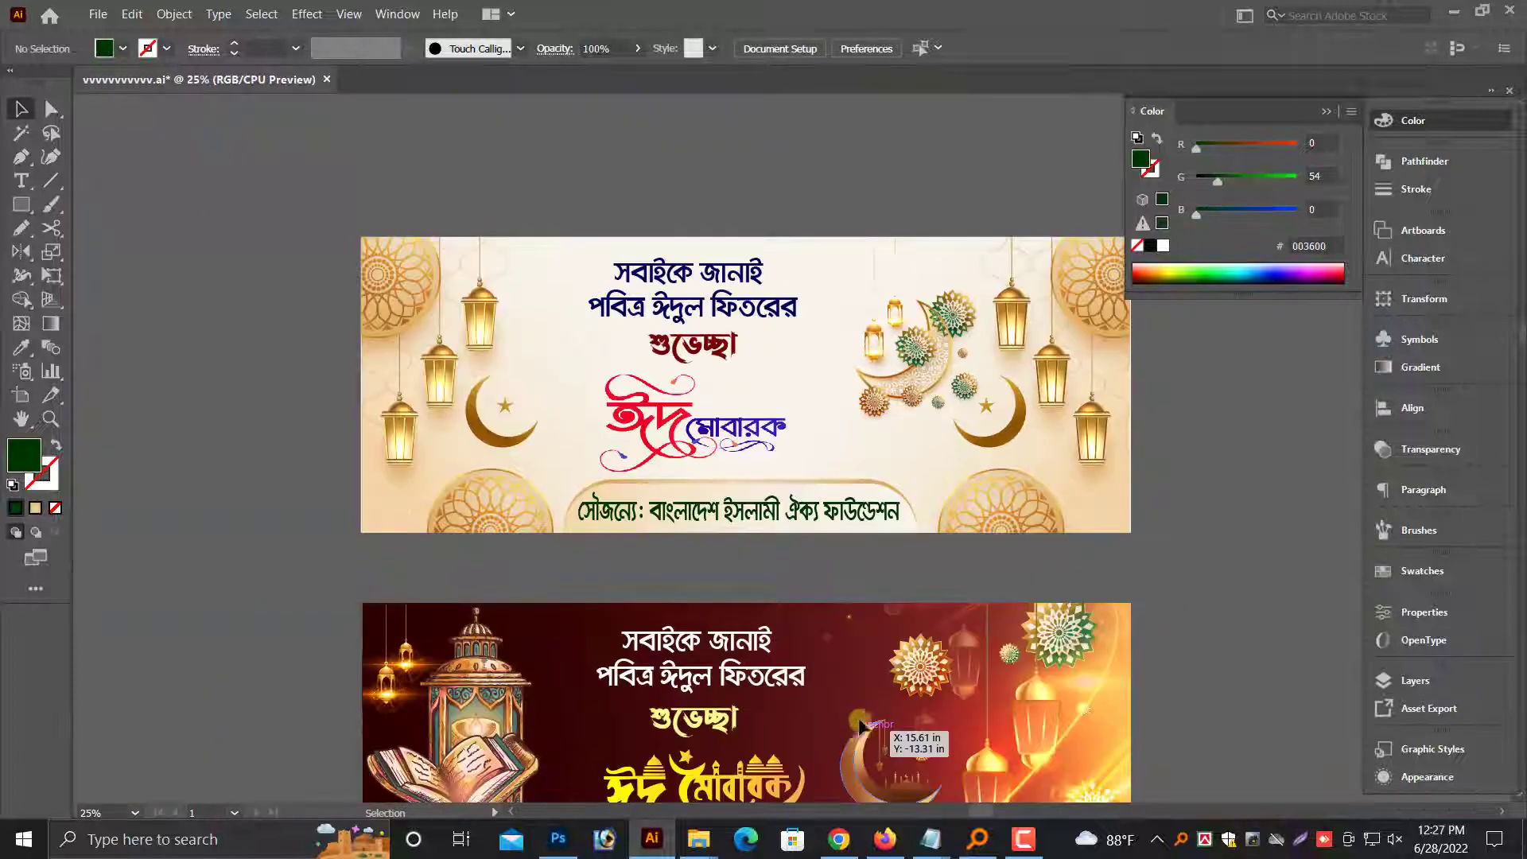
scroll(1143, 481, down, 3)
drag(1143, 480, 1033, 441)
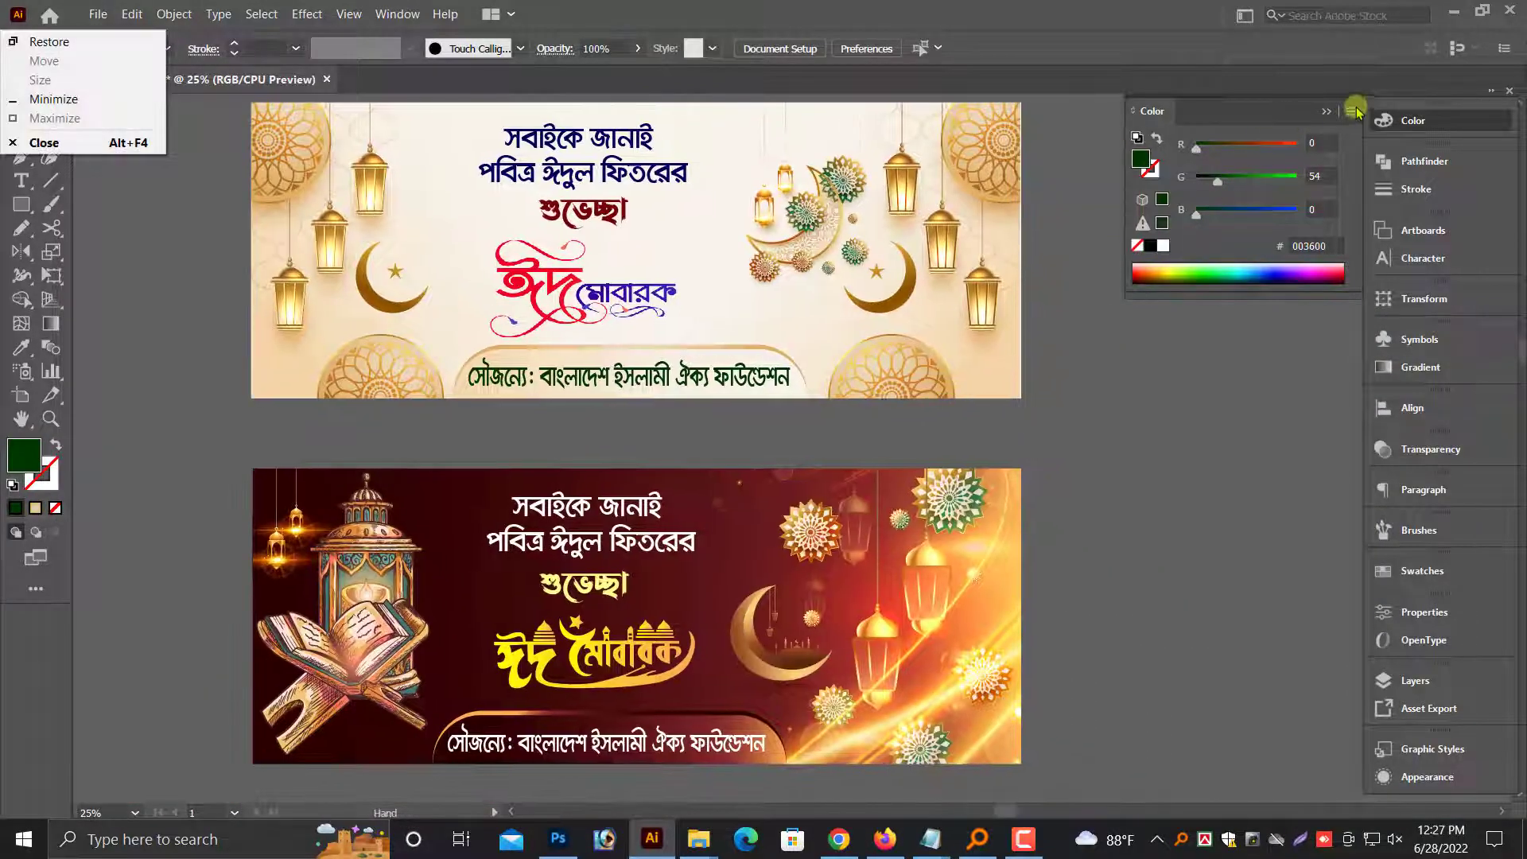
click(1326, 110)
key(ctrl+minus)
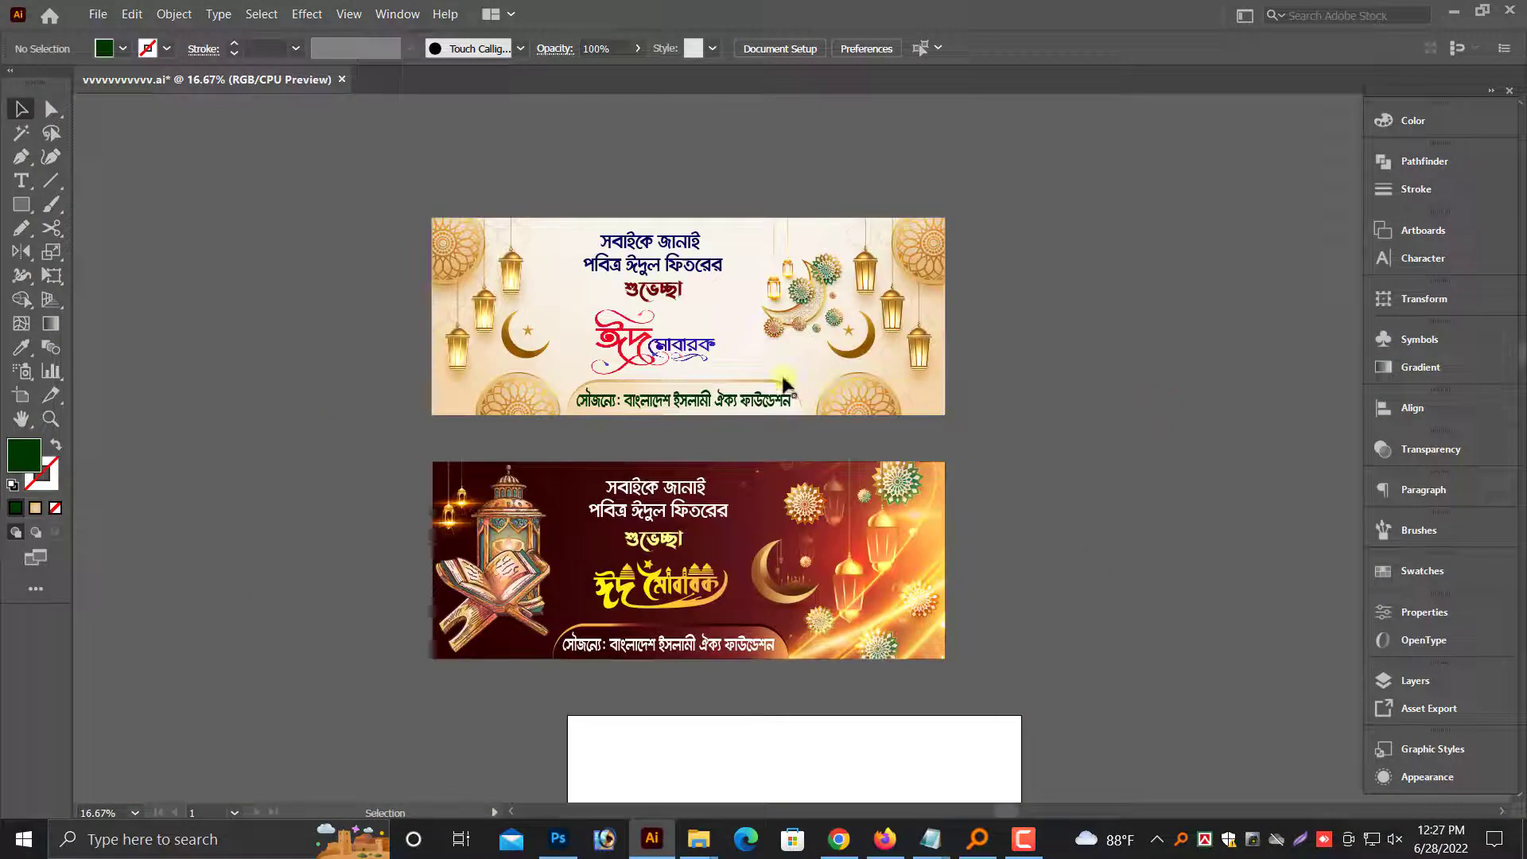